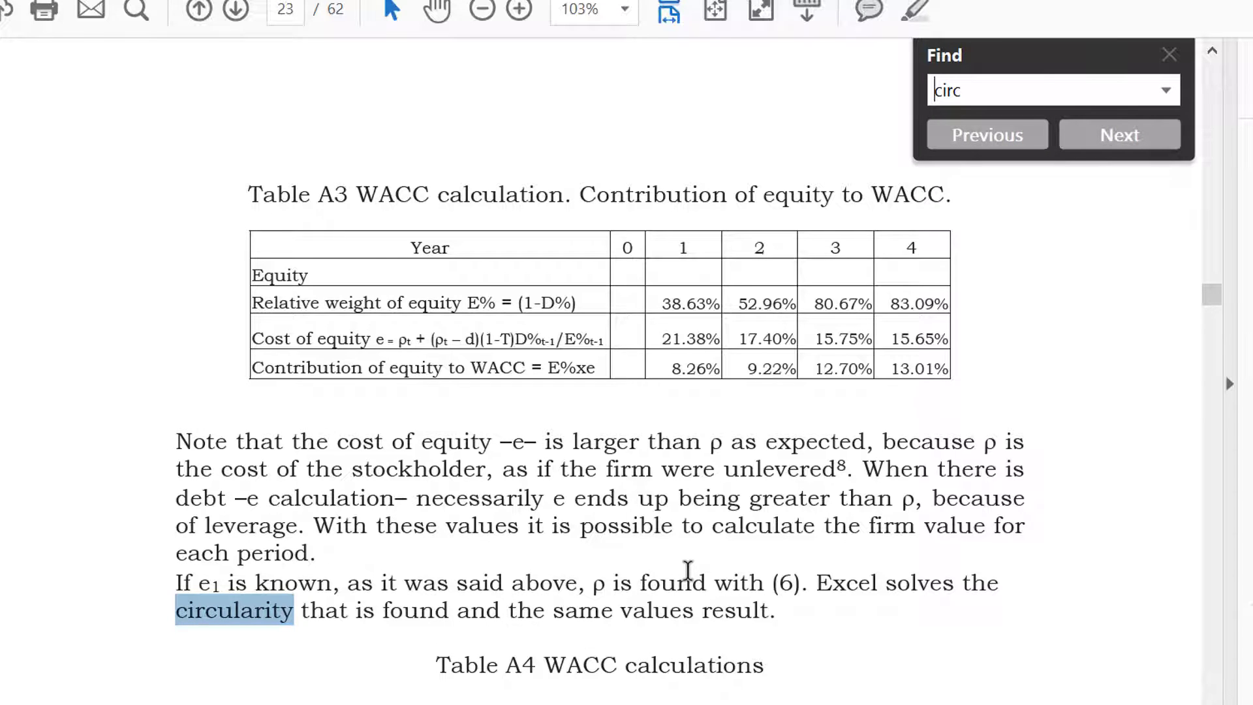
# - Step through the occurrences of "circ" in the PDF to review its passages on circularity
pyautogui.press('Return')
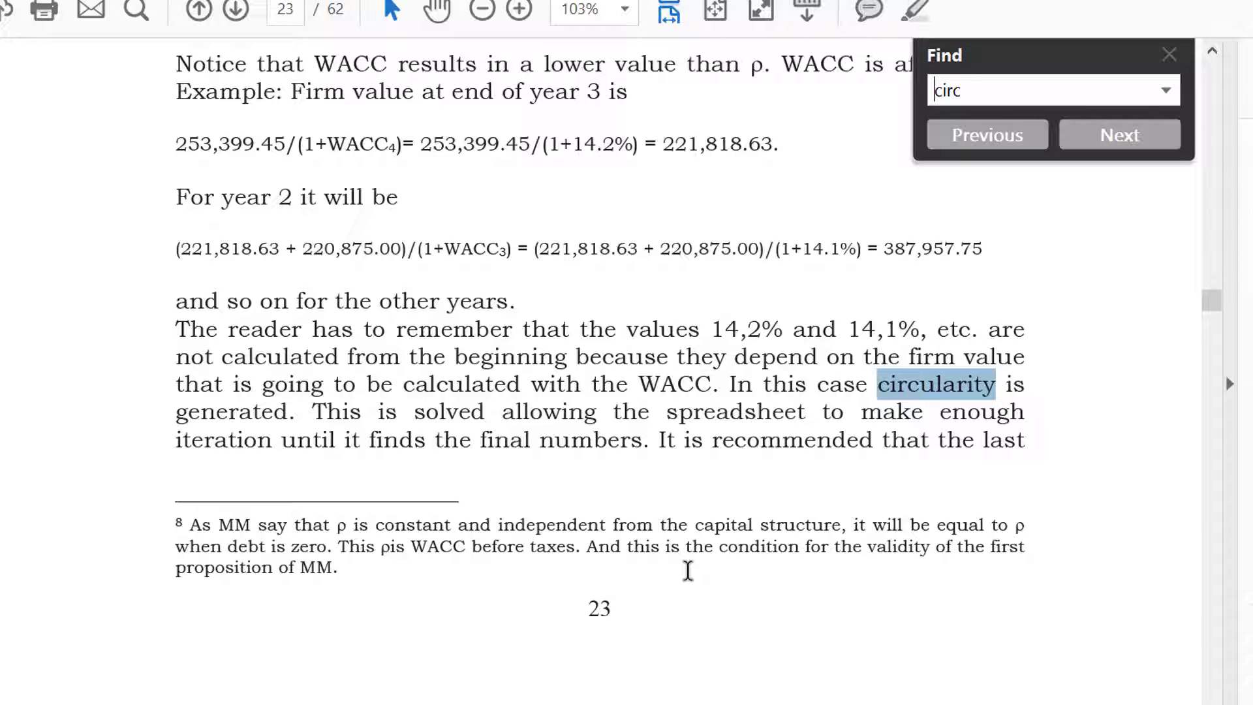
pyautogui.press('Return')
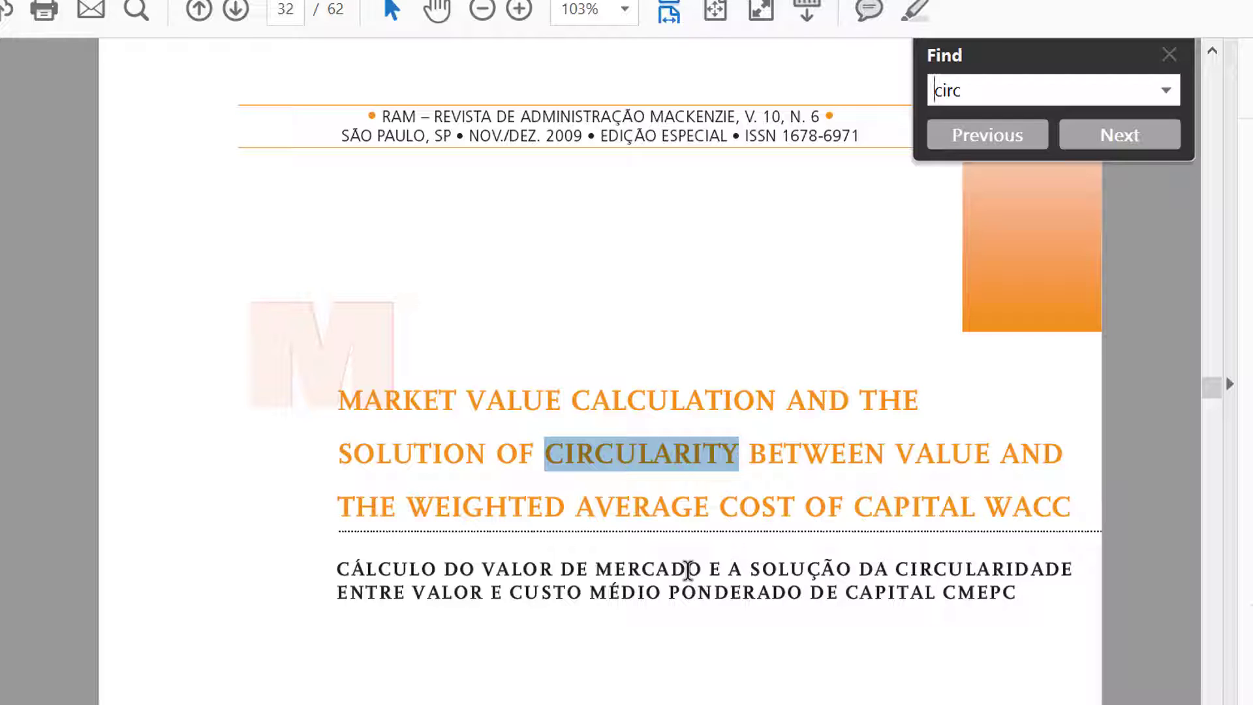
pyautogui.press('Return')
pyautogui.press('Return')
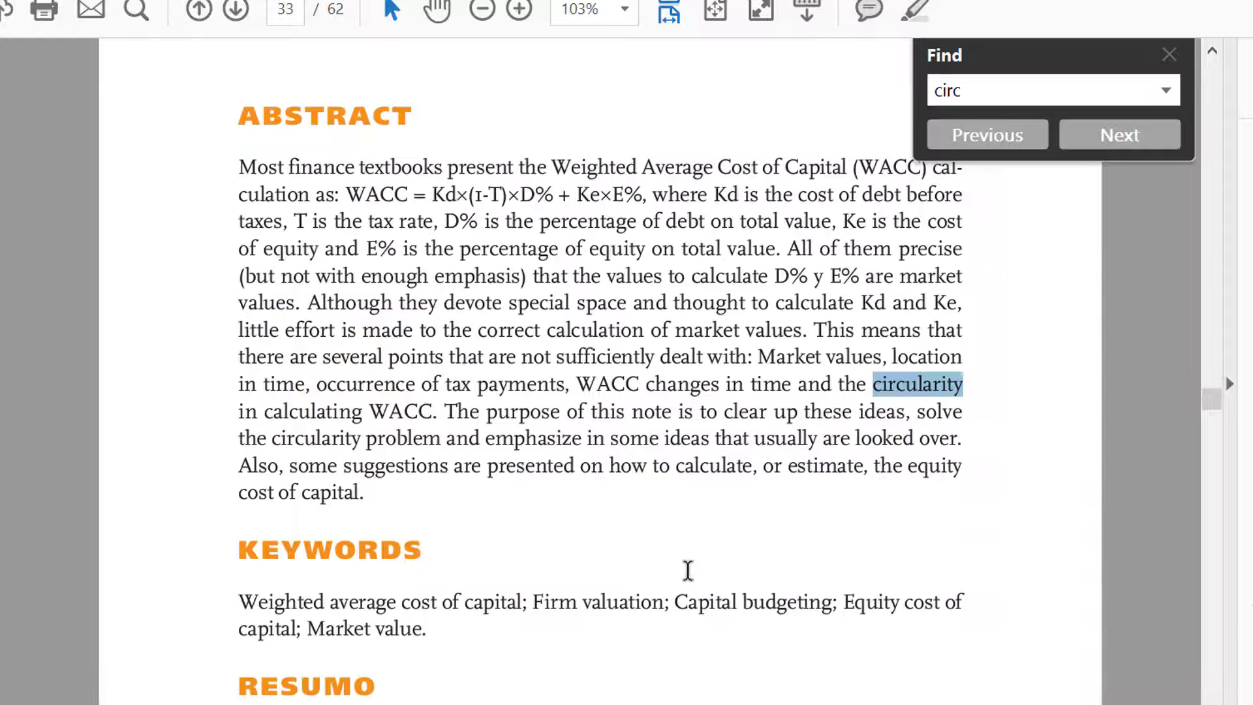
pyautogui.press('Return')
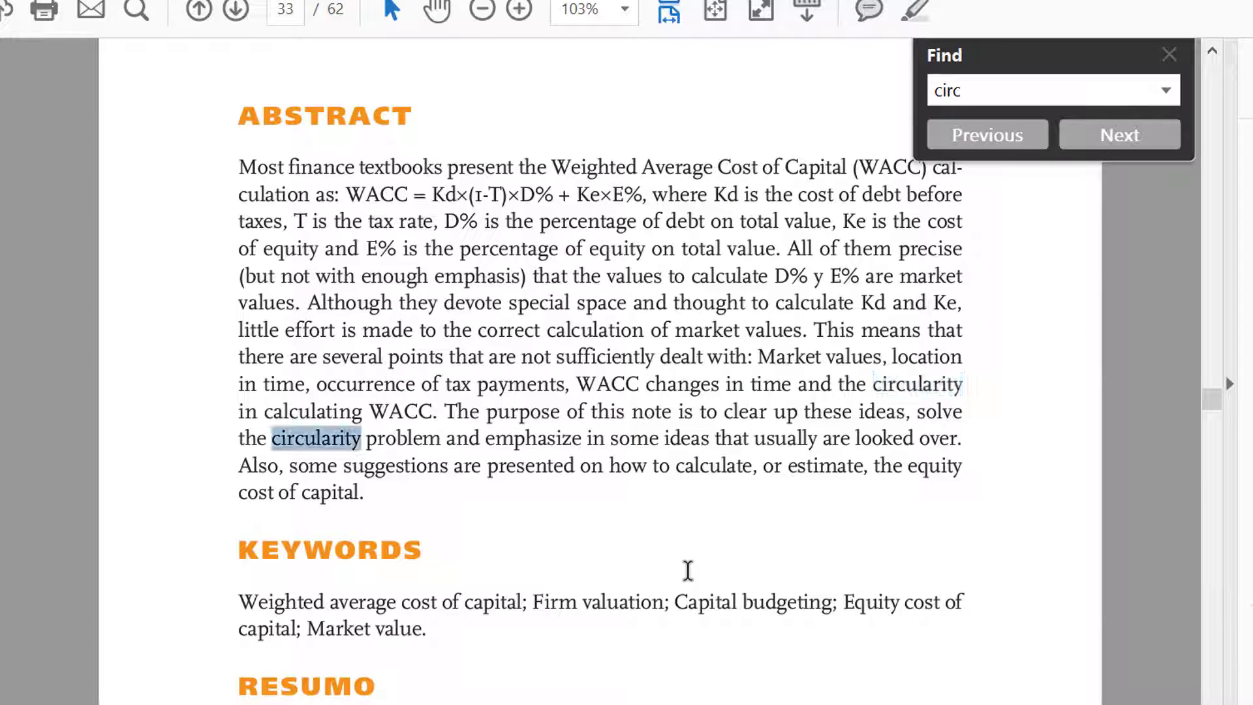
pyautogui.press('Return')
pyautogui.press('Return')
pyautogui.press('Return')
pyautogui.press('Return')
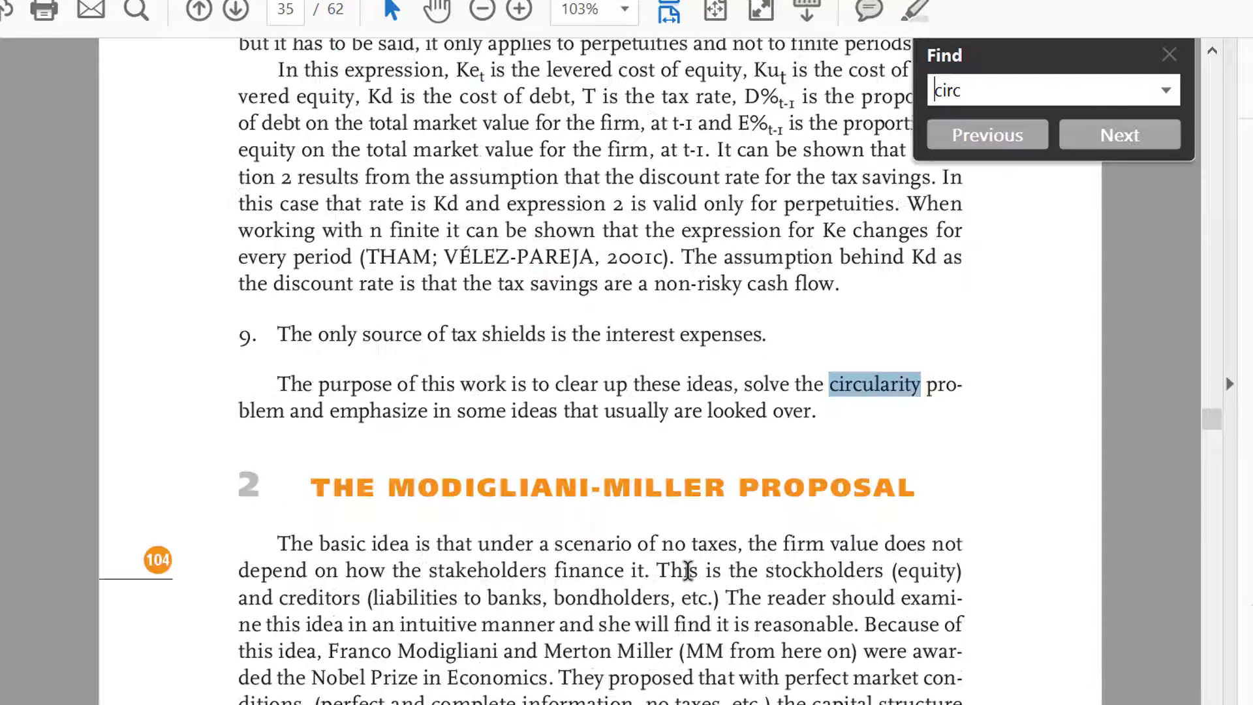
pyautogui.press('Return')
pyautogui.press('Return')
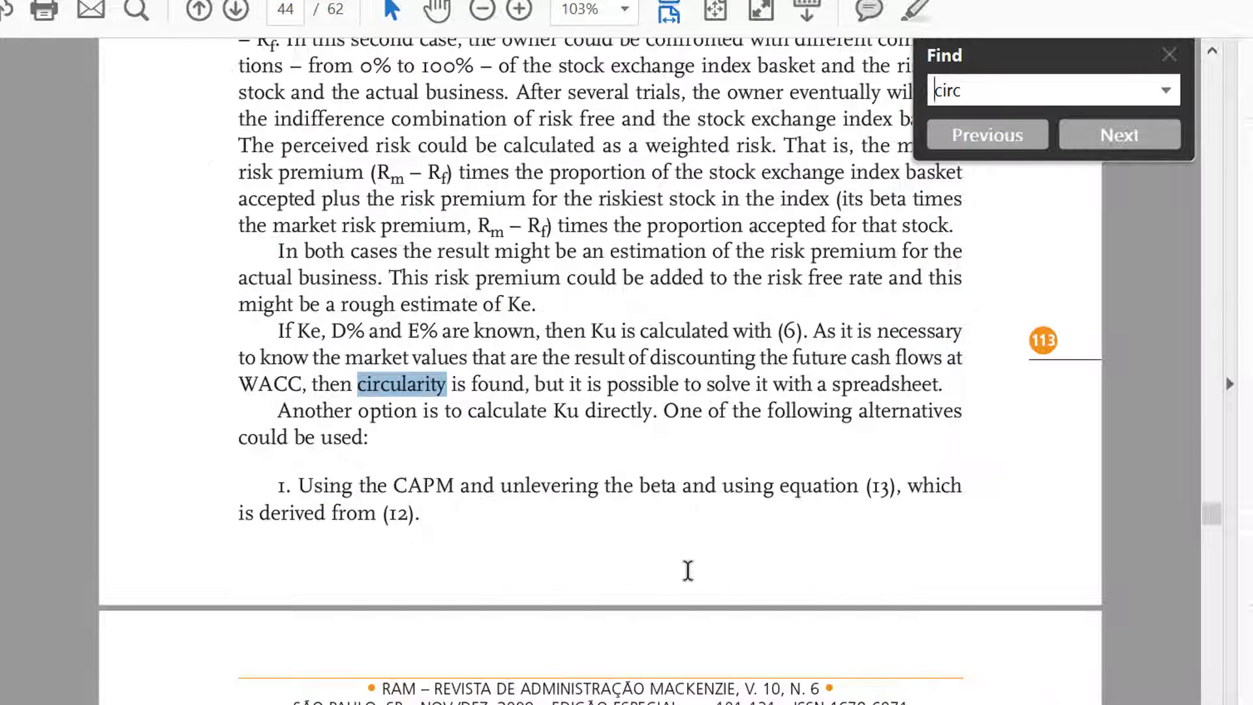
pyautogui.press('Return')
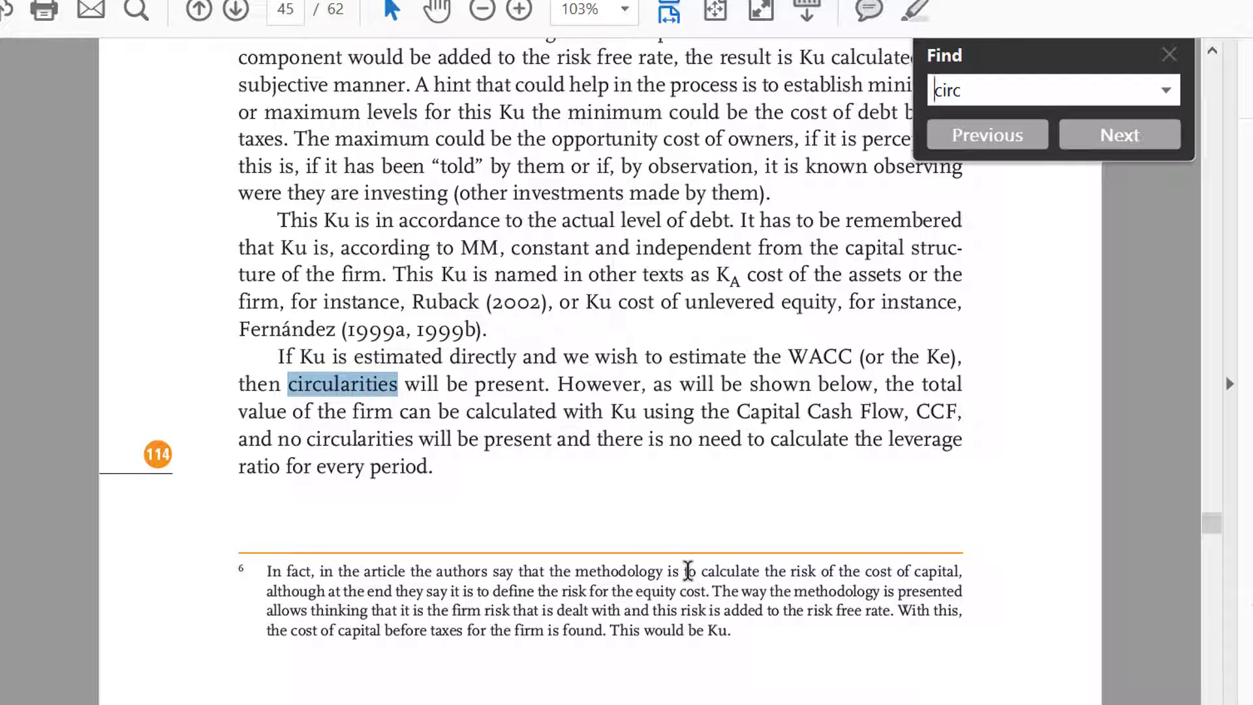
pyautogui.press('Return')
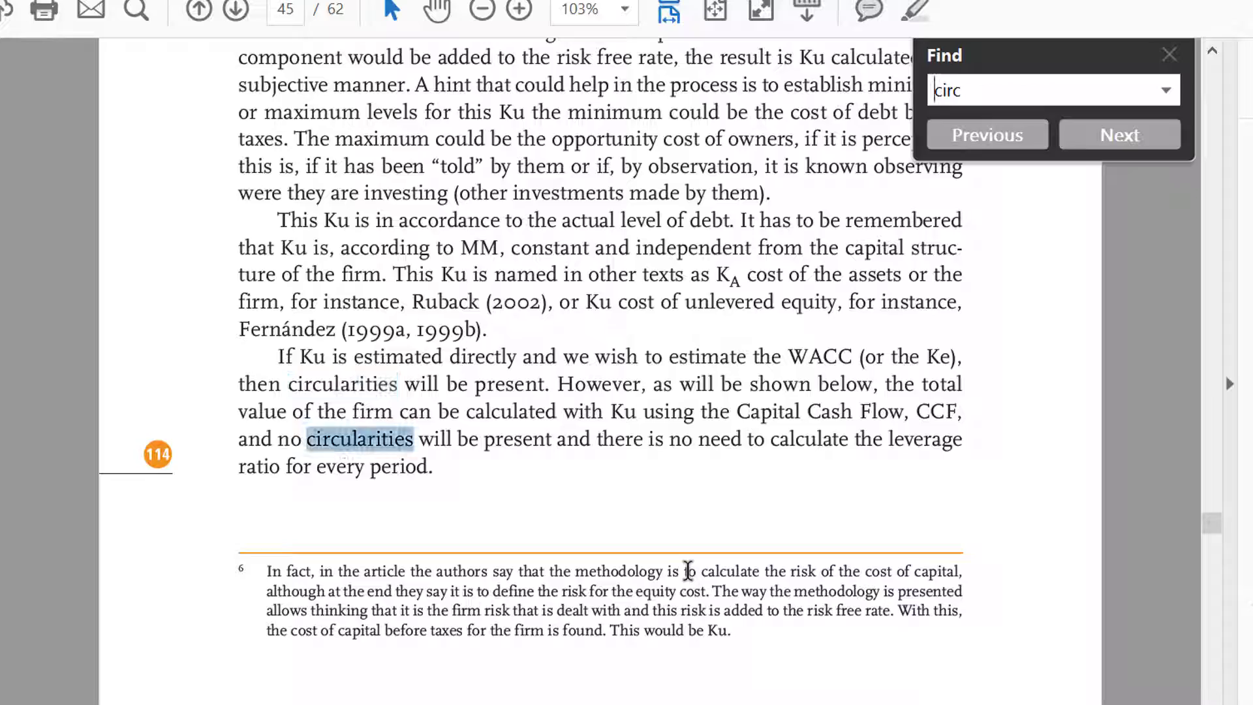
pyautogui.press('Return')
pyautogui.press('Return')
pyautogui.press('Return')
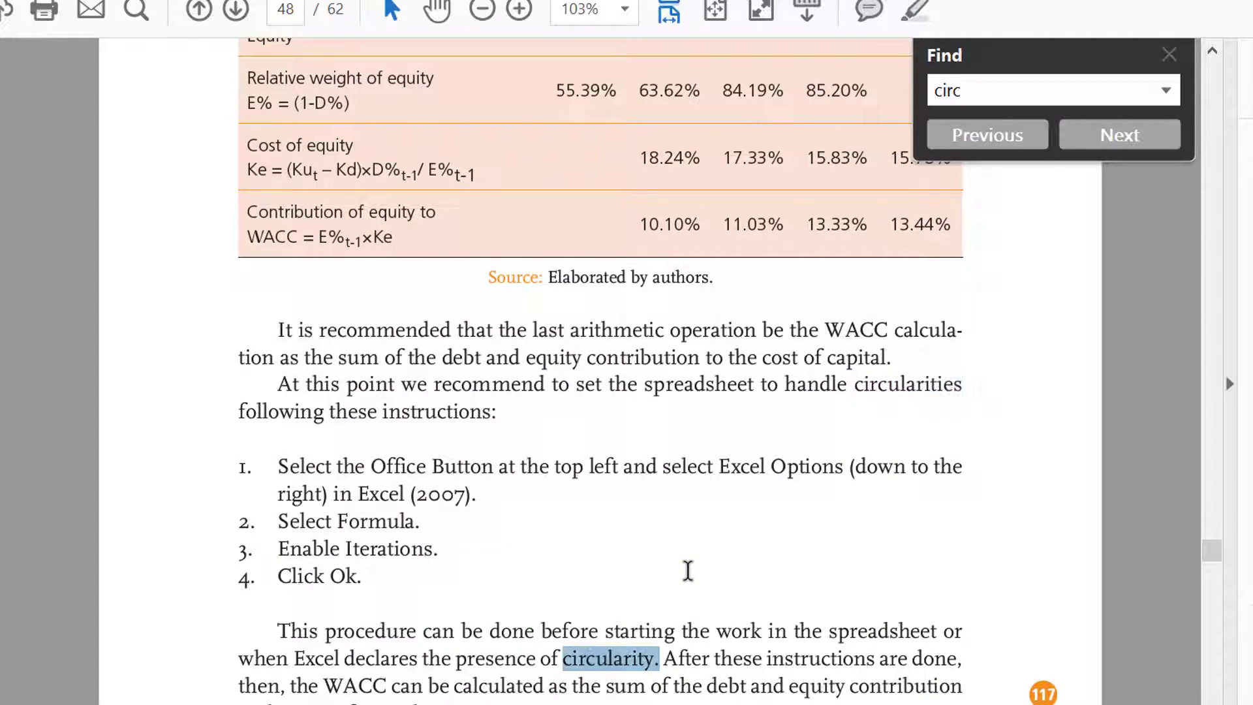
pyautogui.press('Return')
pyautogui.press('Return')
pyautogui.press('Return')
pyautogui.press('Return')
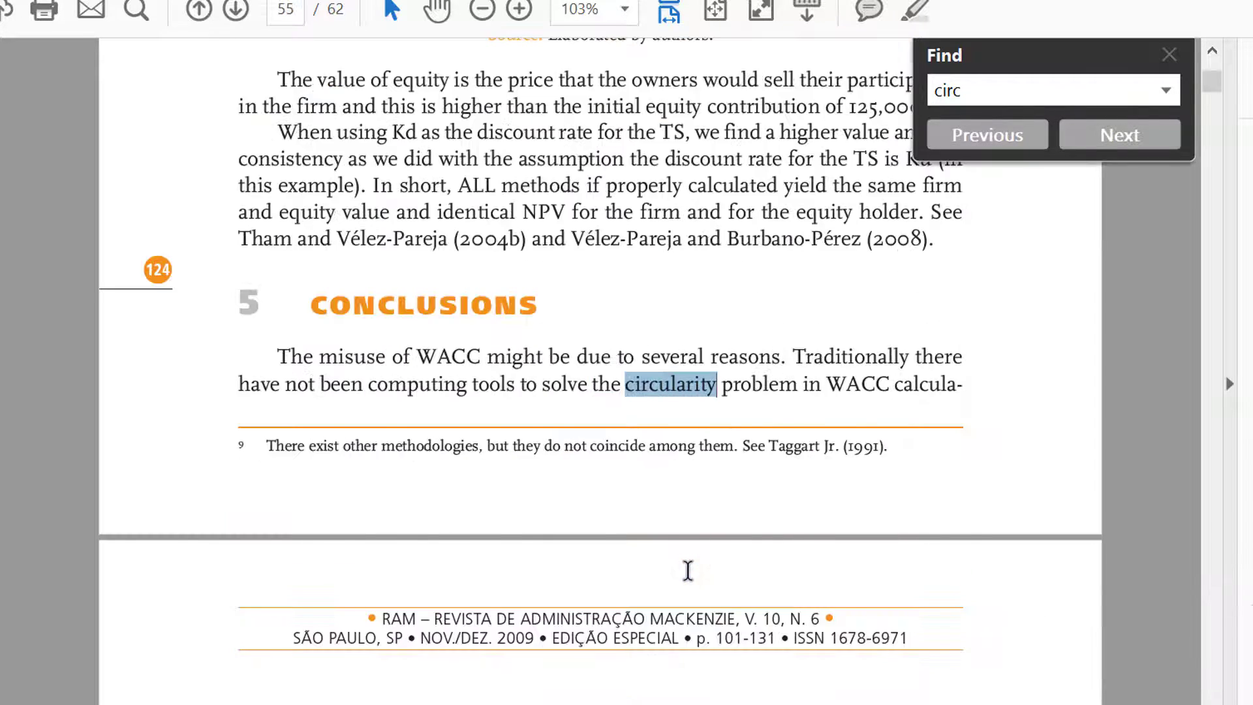
pyautogui.press('Return')
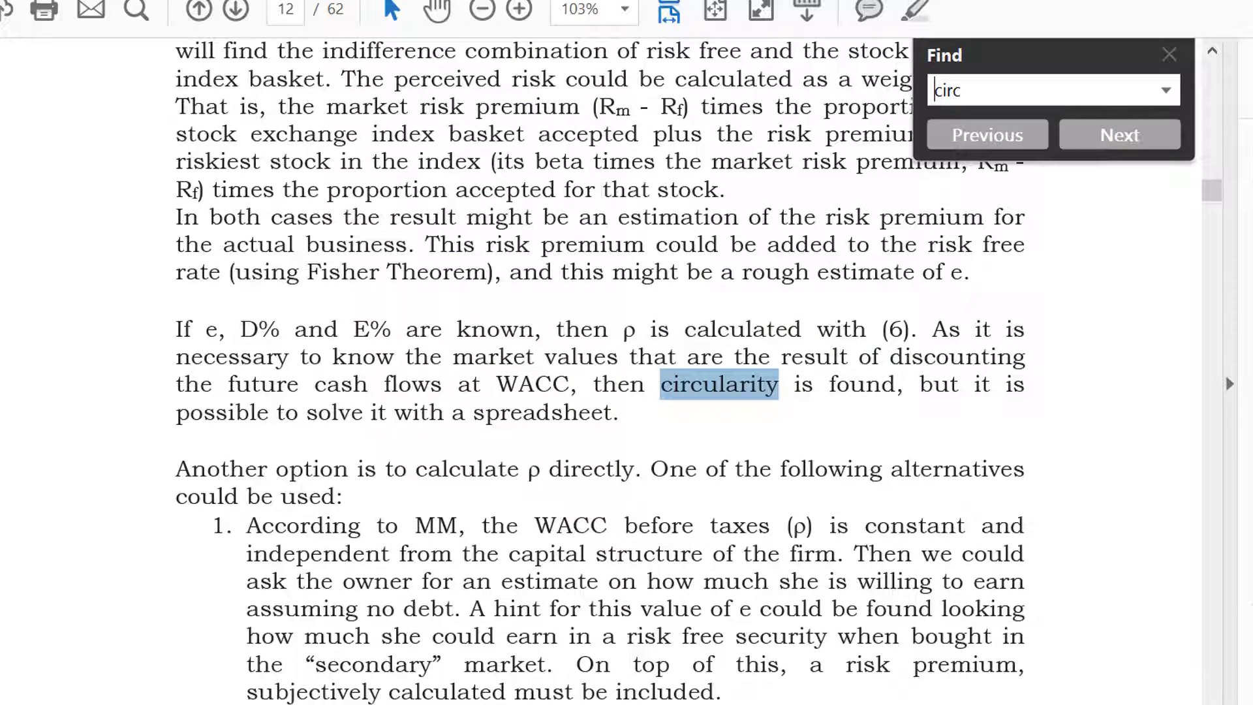
# - Close the PDF search and switch to the Valuation Circularity.xlsm workbook in Excel
pyautogui.click(1170, 55)
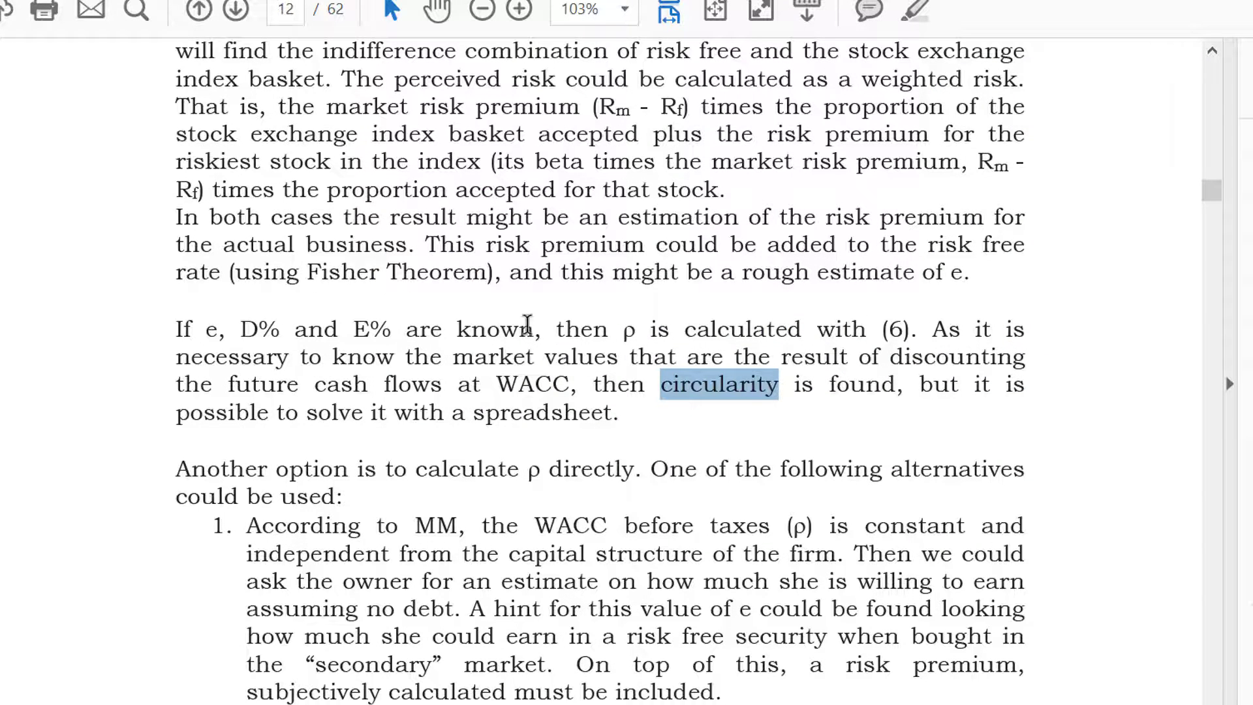
pyautogui.click(497, 302)
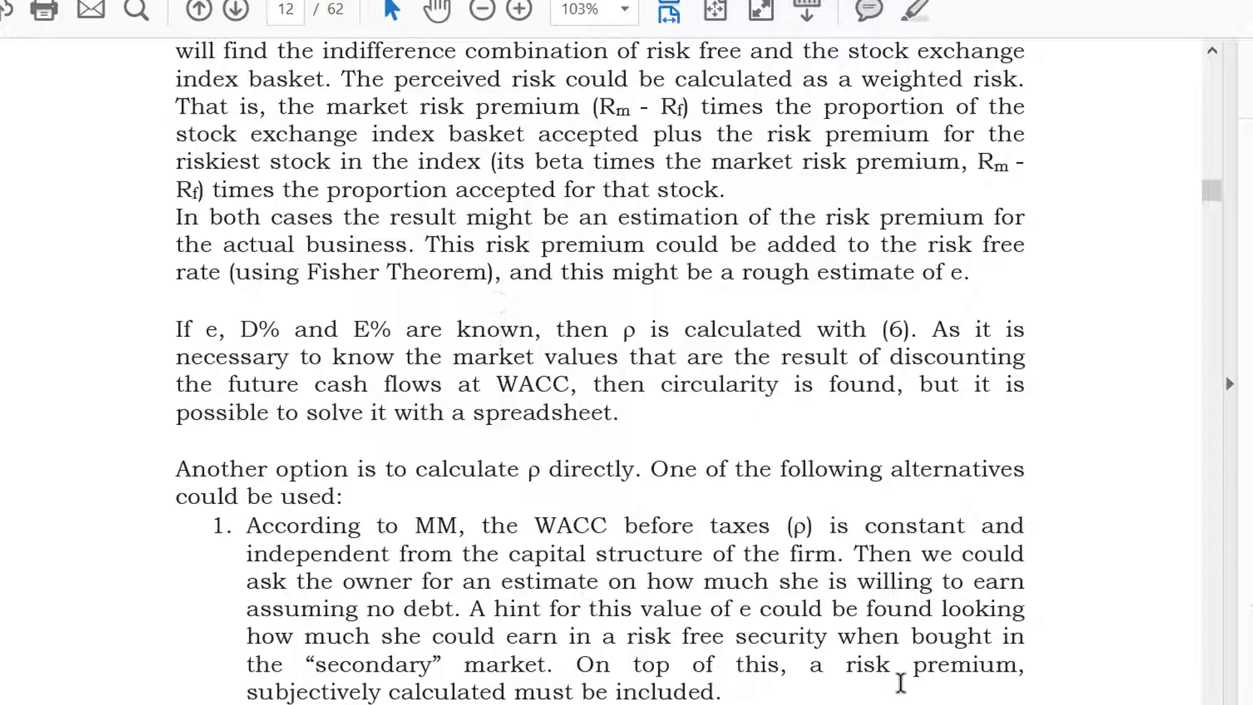
pyautogui.moveTo(881, 702)
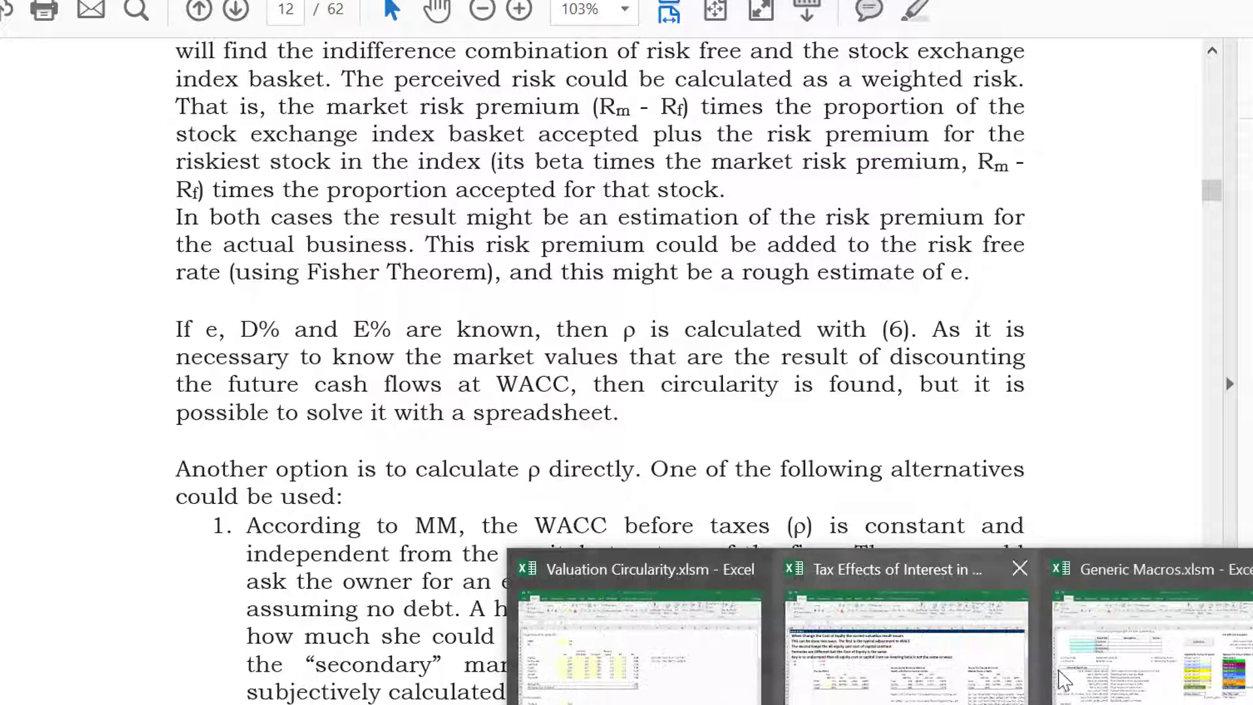
pyautogui.click(711, 690)
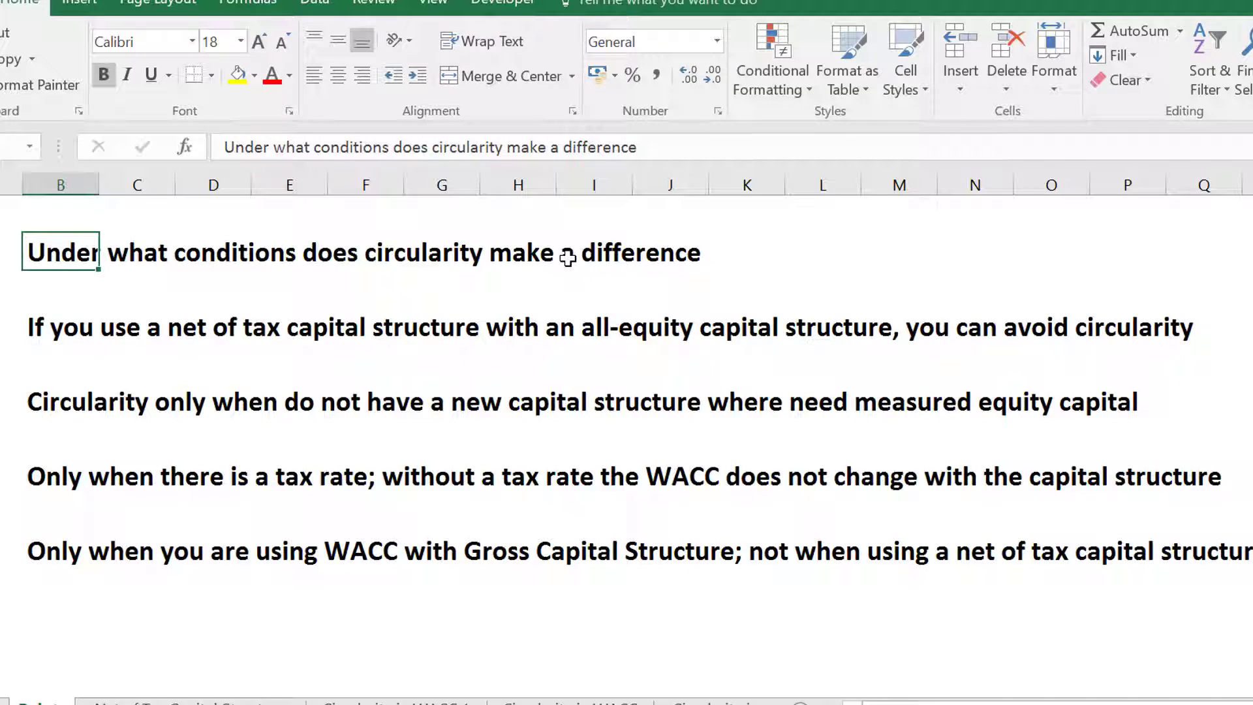
# - Review the listed conditions under which circularity makes a difference, one statement at a time down column B
pyautogui.press('Down')
pyautogui.press('Down')
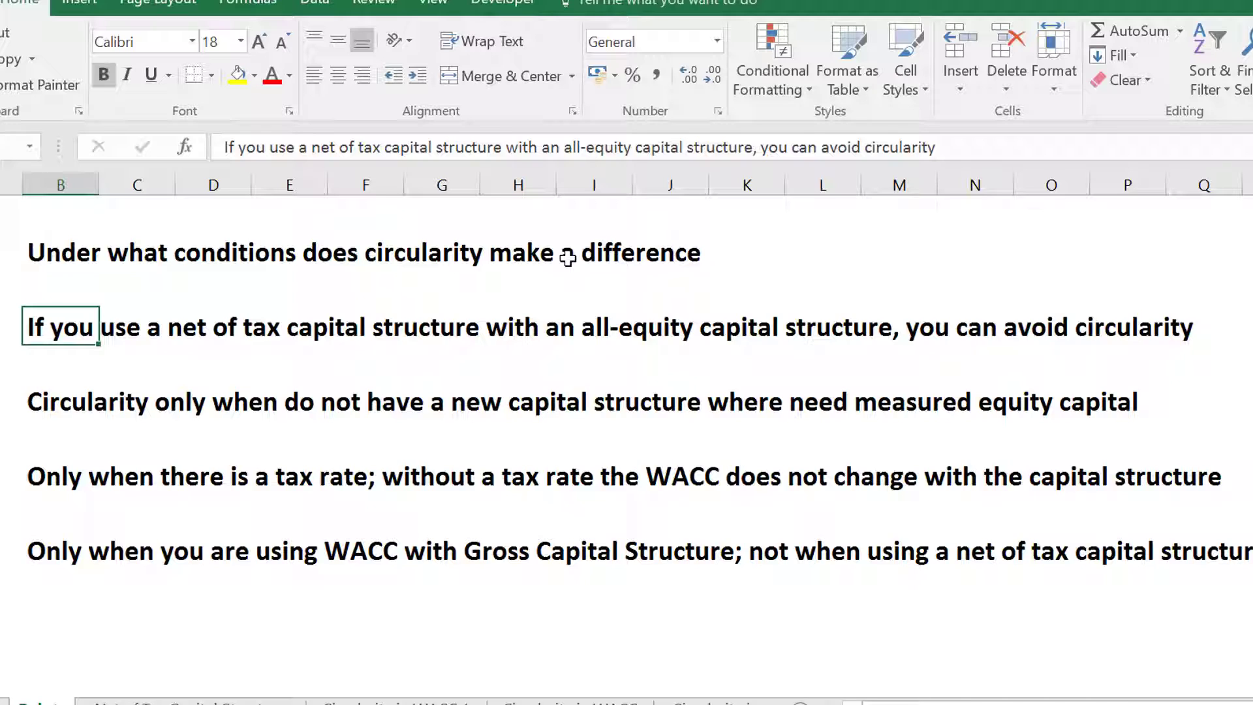
pyautogui.press('Down')
pyautogui.press('Down')
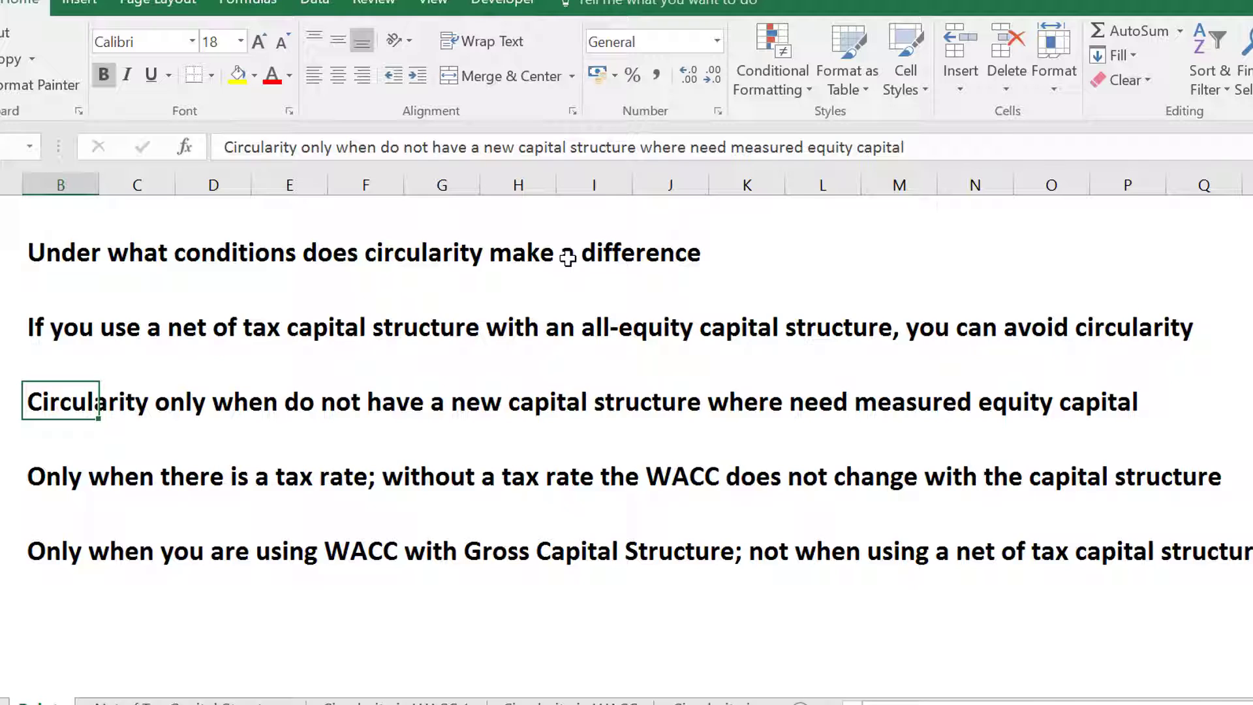
pyautogui.press('Down')
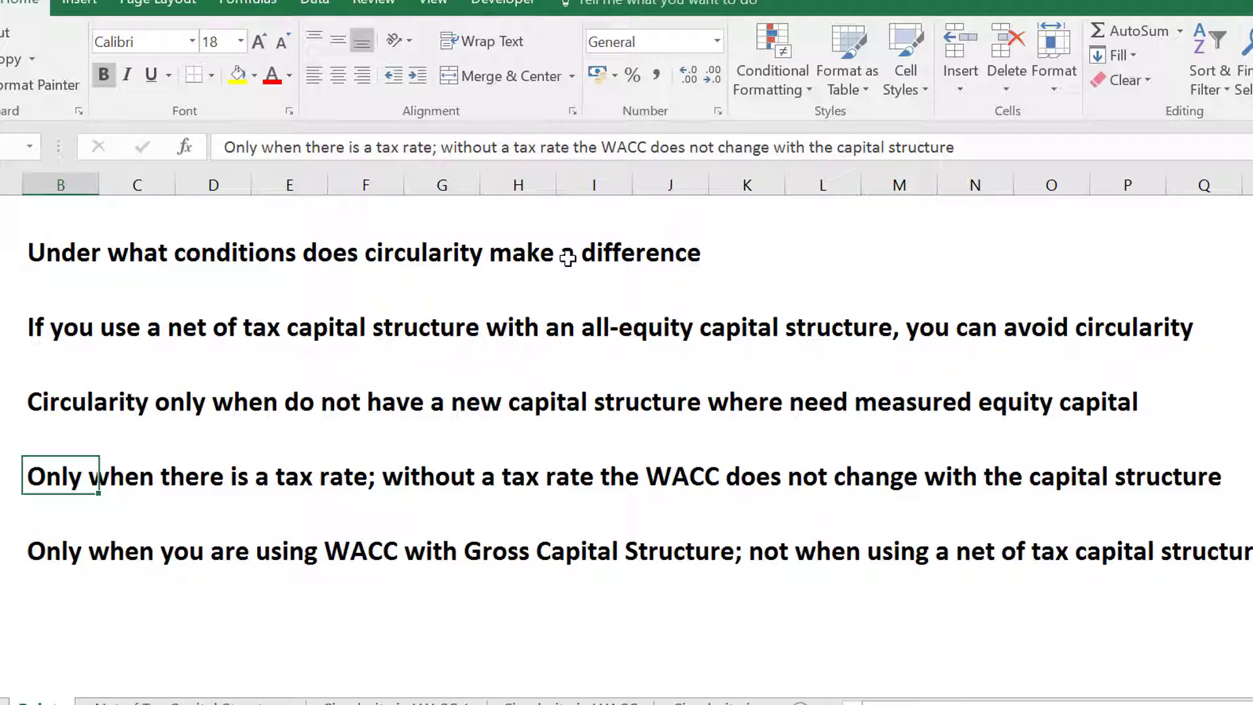
pyautogui.press('Up')
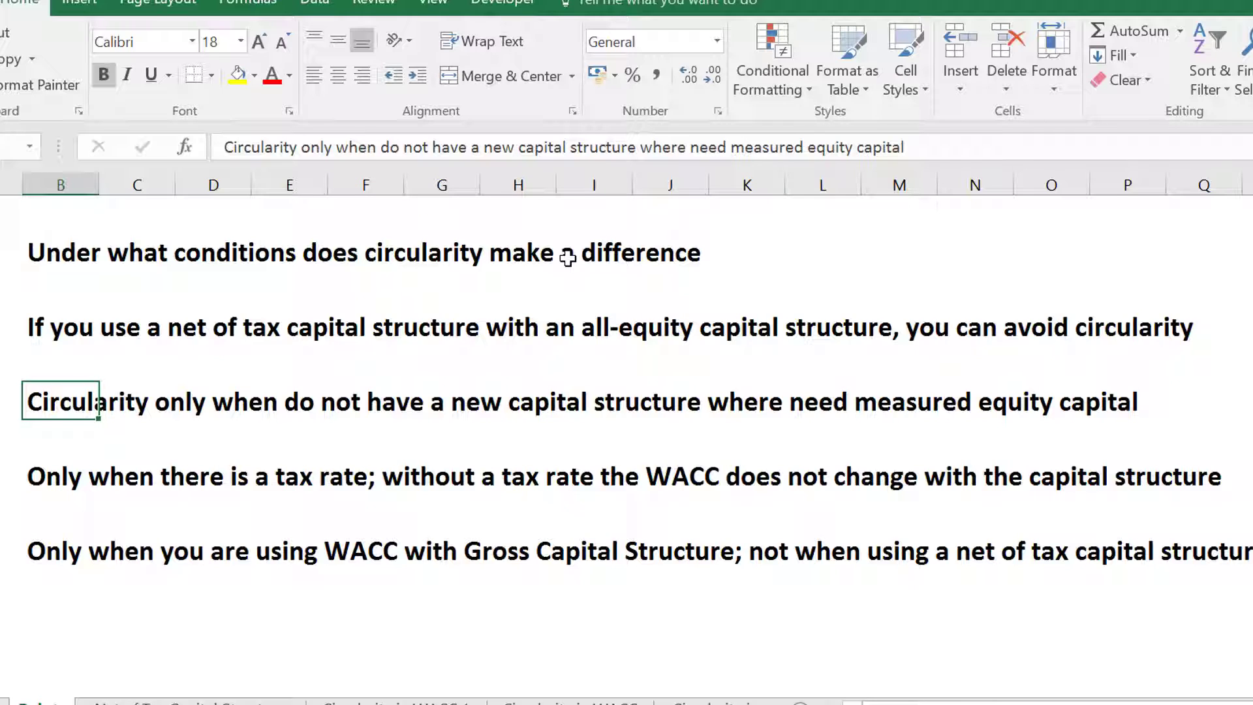
pyautogui.press('Down')
pyautogui.press('Down')
pyautogui.press('Down')
pyautogui.press('Down')
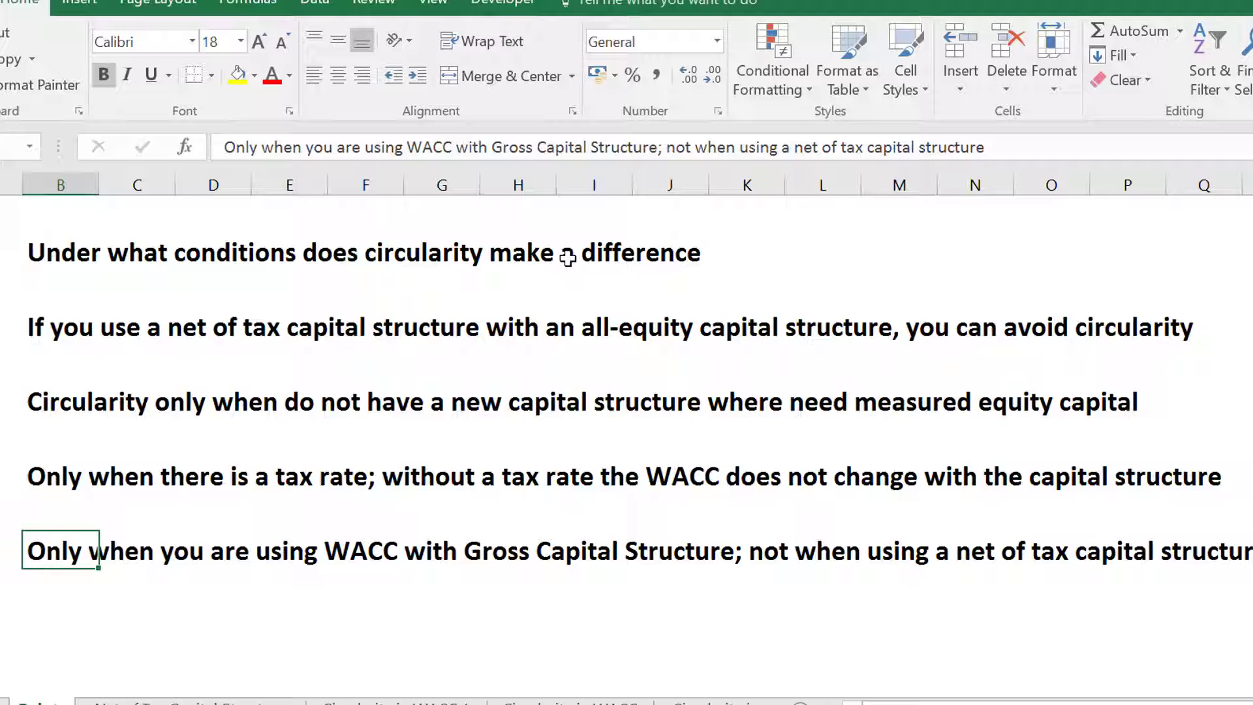
# - Open the next worksheet, on net of tax capital structure, and go to cell A1 above Computation of All-Equity Beta
pyautogui.hotkey('ctrl', 'pagedown')
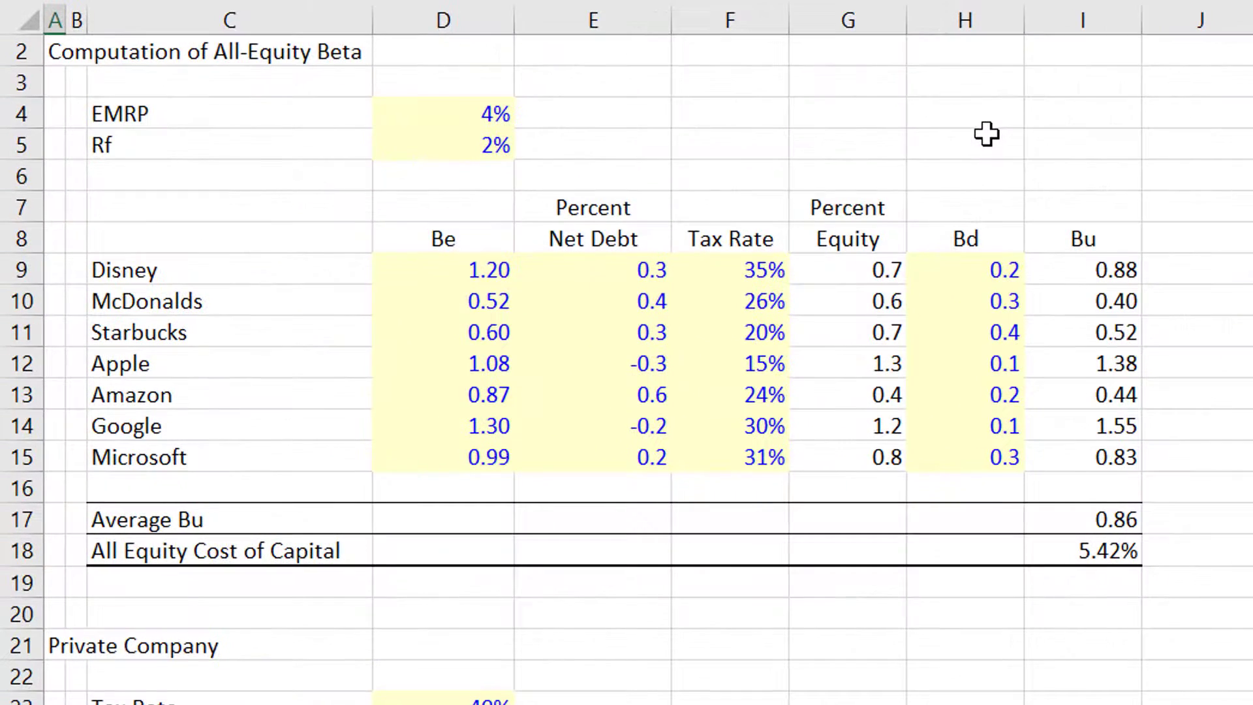
pyautogui.press('Up')
pyautogui.press('Up')
pyautogui.press('Up')
pyautogui.press('Up')
pyautogui.press('Up')
pyautogui.press('Up')
pyautogui.press('Up')
pyautogui.press('Up')
pyautogui.press('Up')
pyautogui.press('Up')
pyautogui.press('Up')
pyautogui.press('Up')
pyautogui.press('Up')
pyautogui.press('Up')
pyautogui.press('Up')
pyautogui.press('Up')
pyautogui.press('Up')
pyautogui.press('Up')
pyautogui.press('Up')
pyautogui.press('Up')
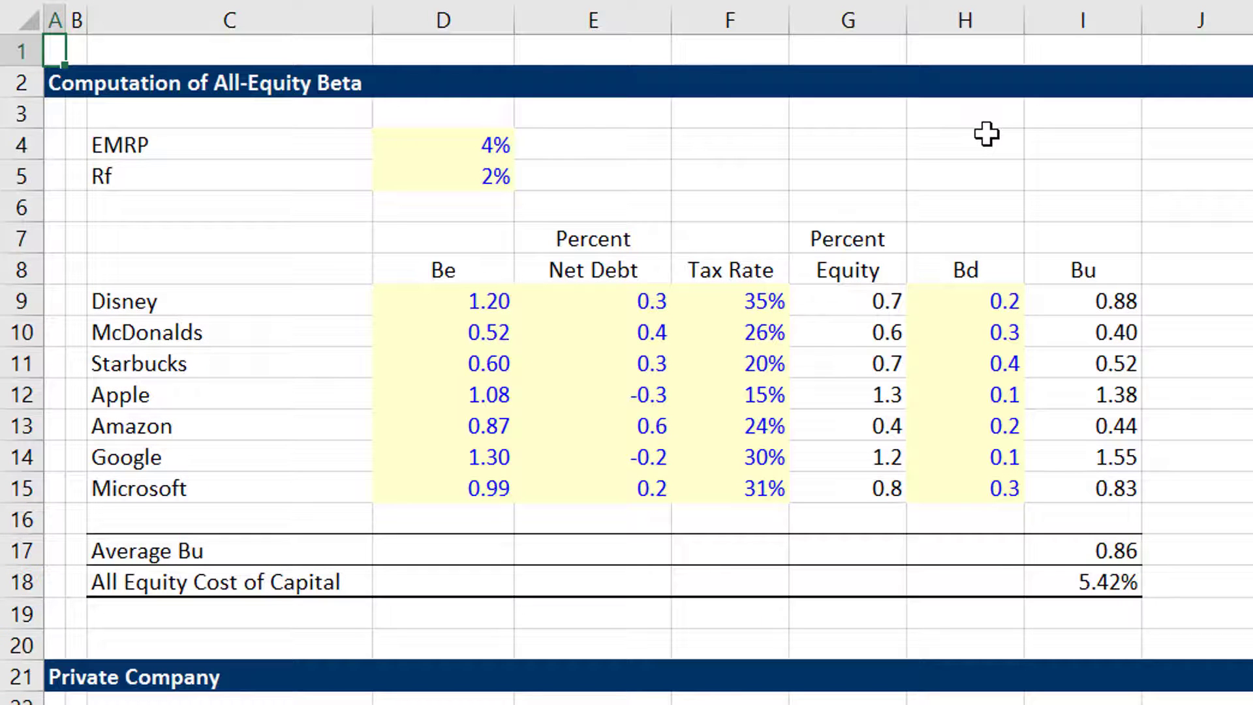
# - Examine the EMRP and Rf inputs and Disney's figures across the beta table, from Be through Bu
pyautogui.press('Down')
pyautogui.press('Down')
pyautogui.press('Down')
pyautogui.press('Down')
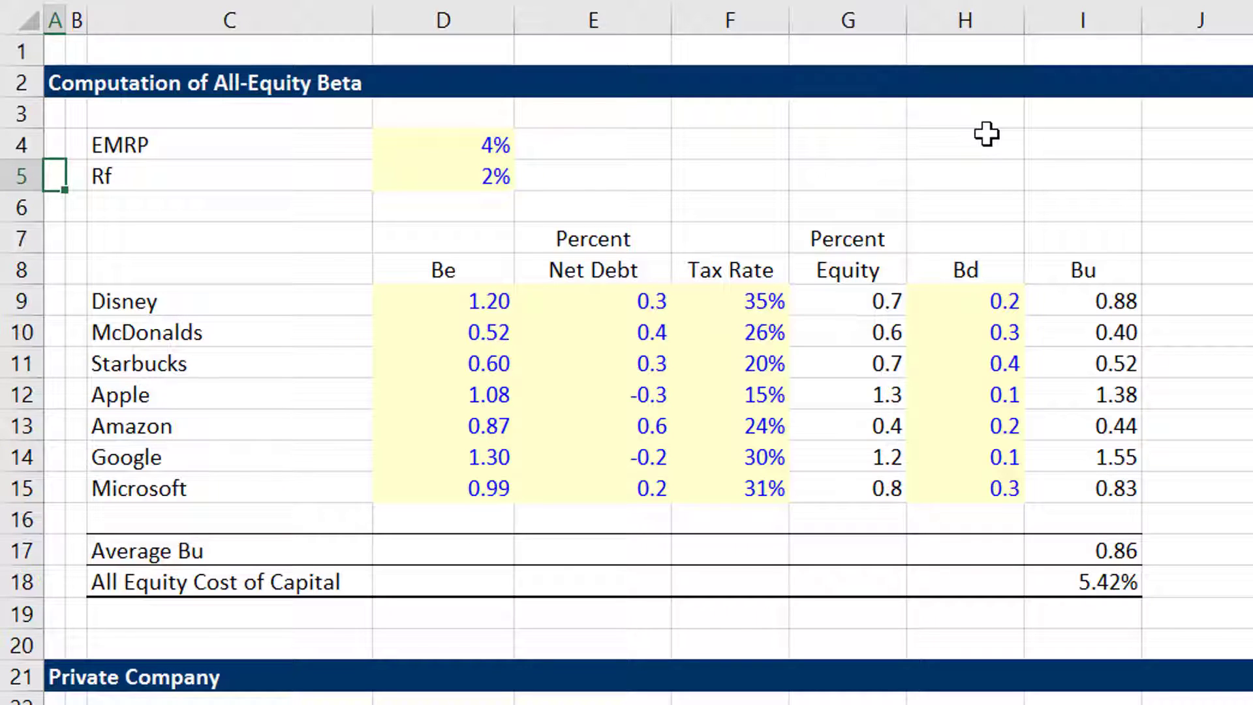
pyautogui.press('Down')
pyautogui.press('Down')
pyautogui.press('Down')
pyautogui.press('Right')
pyautogui.press('Right')
pyautogui.press('Right')
pyautogui.press('Right')
pyautogui.press('Down')
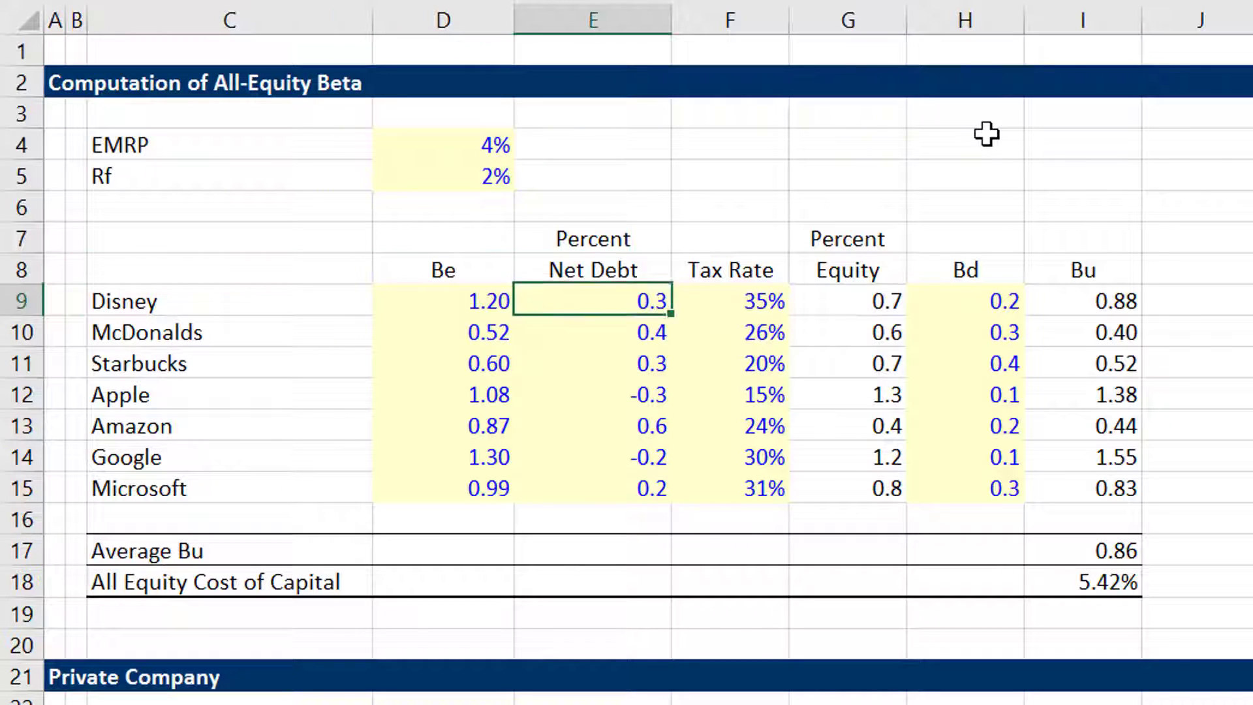
pyautogui.press('Right')
pyautogui.press('Left')
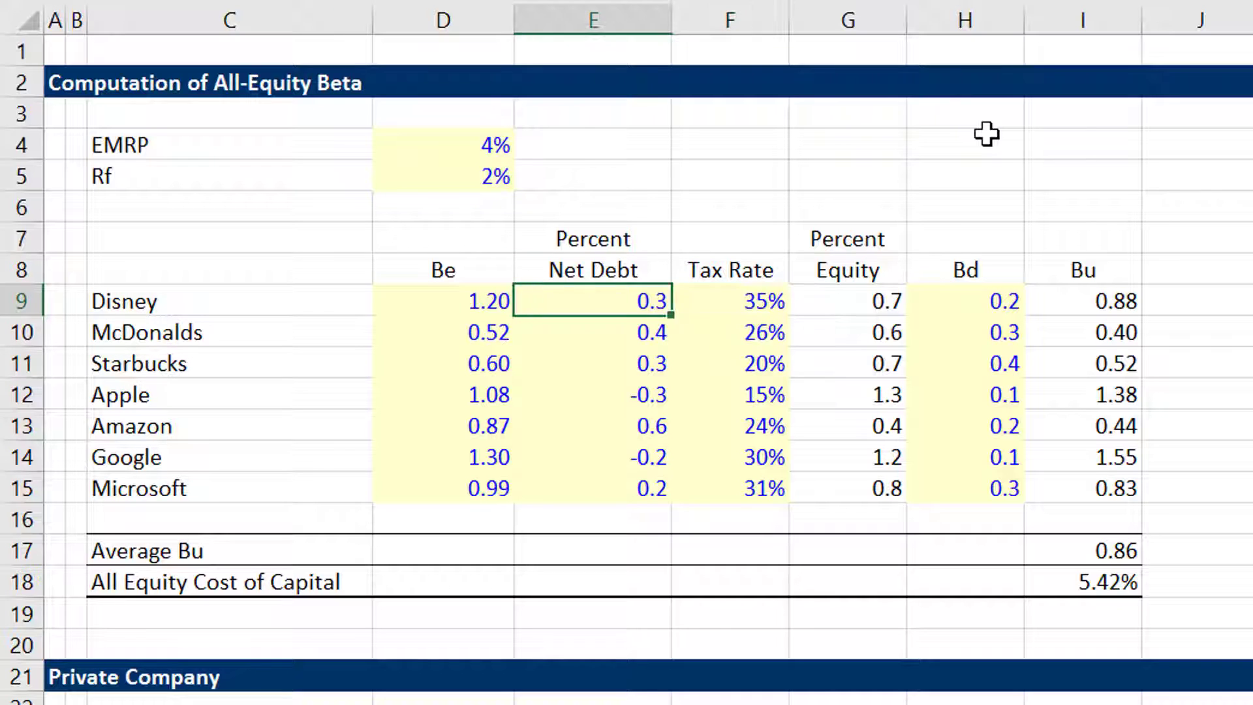
pyautogui.press('Left')
pyautogui.press('Left')
pyautogui.press('Right')
pyautogui.press('Right')
pyautogui.press('Right')
pyautogui.press('Right')
pyautogui.press('Right')
pyautogui.press('Right')
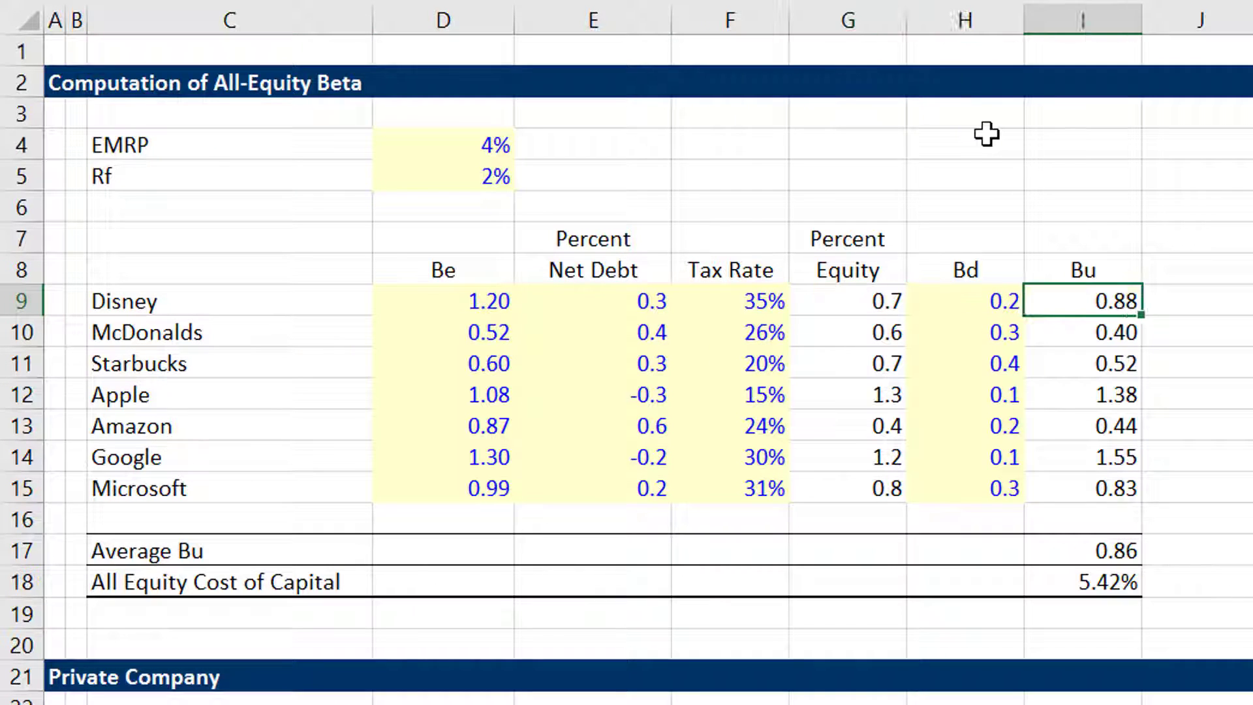
# - Examine the Bu values down the table and the list of comparable companies, ending at the Average Bu row
pyautogui.press('Left')
pyautogui.press('Right')
pyautogui.press('Down')
pyautogui.press('Down')
pyautogui.press('Down')
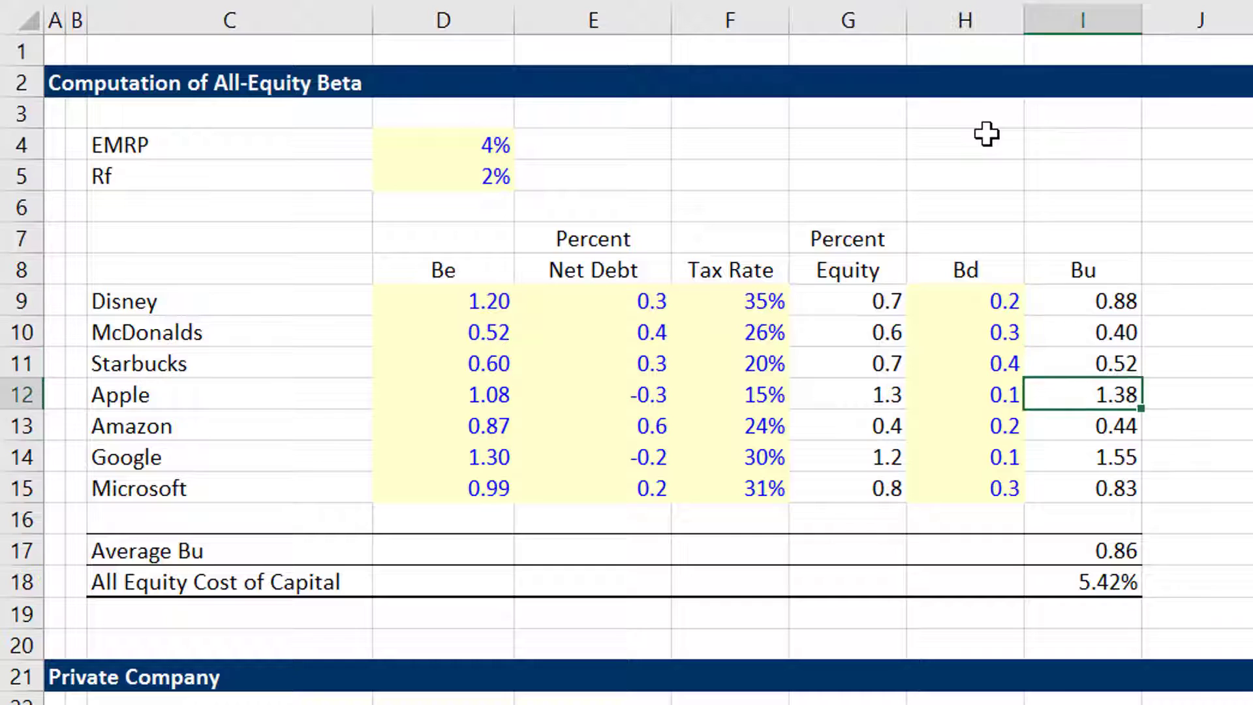
pyautogui.press('Down')
pyautogui.press('Down')
pyautogui.press('Down')
pyautogui.press('Down')
pyautogui.press('Down')
pyautogui.press('Left')
pyautogui.press('Left')
pyautogui.press('Up')
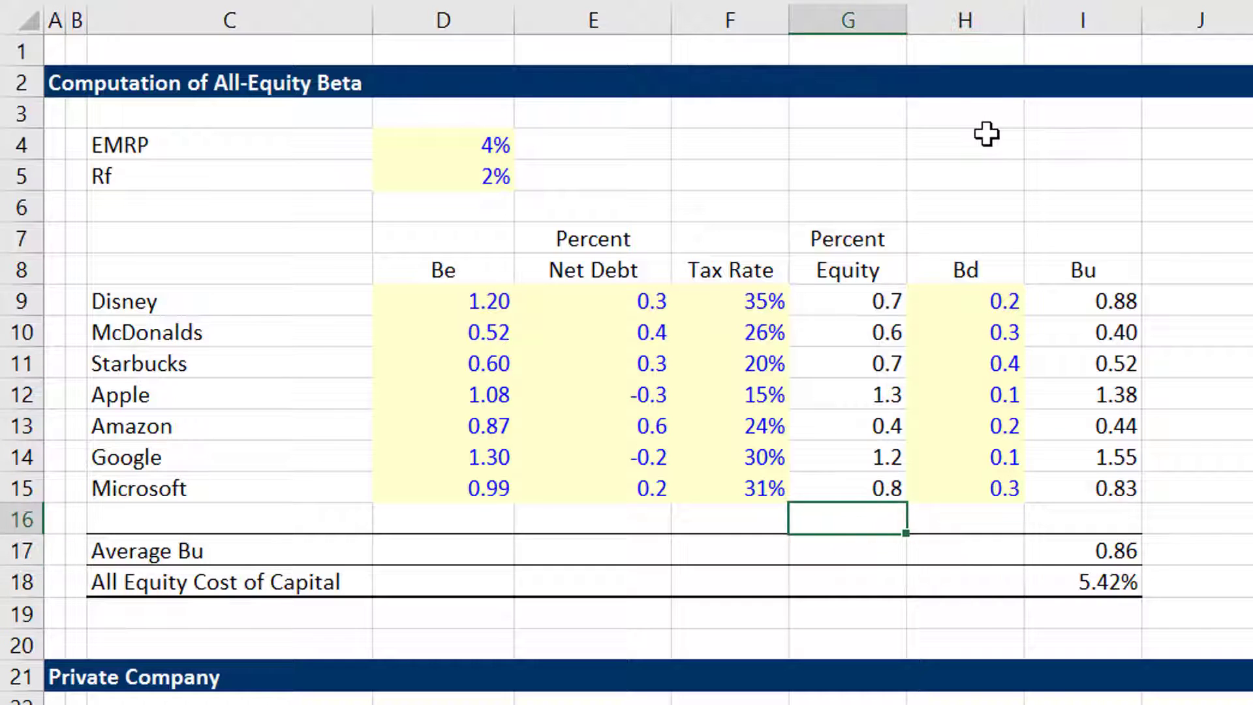
pyautogui.press('Up')
pyautogui.press('Up')
pyautogui.press('Up')
pyautogui.press('Left')
pyautogui.press('Left')
pyautogui.press('Left')
pyautogui.press('Left')
pyautogui.press('Up')
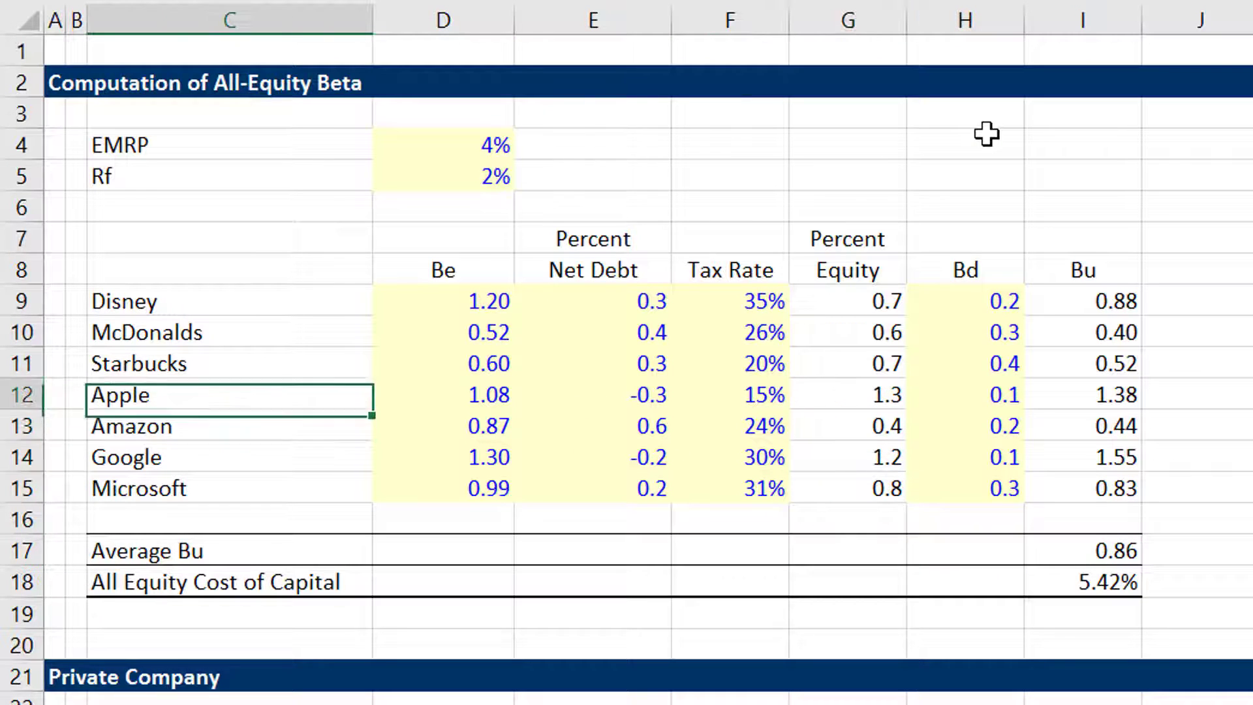
pyautogui.press('Up')
pyautogui.press('Up')
pyautogui.press('Up')
pyautogui.press('Down')
pyautogui.hotkey('ctrl', 'Down')
pyautogui.hotkey('ctrl', 'Down')
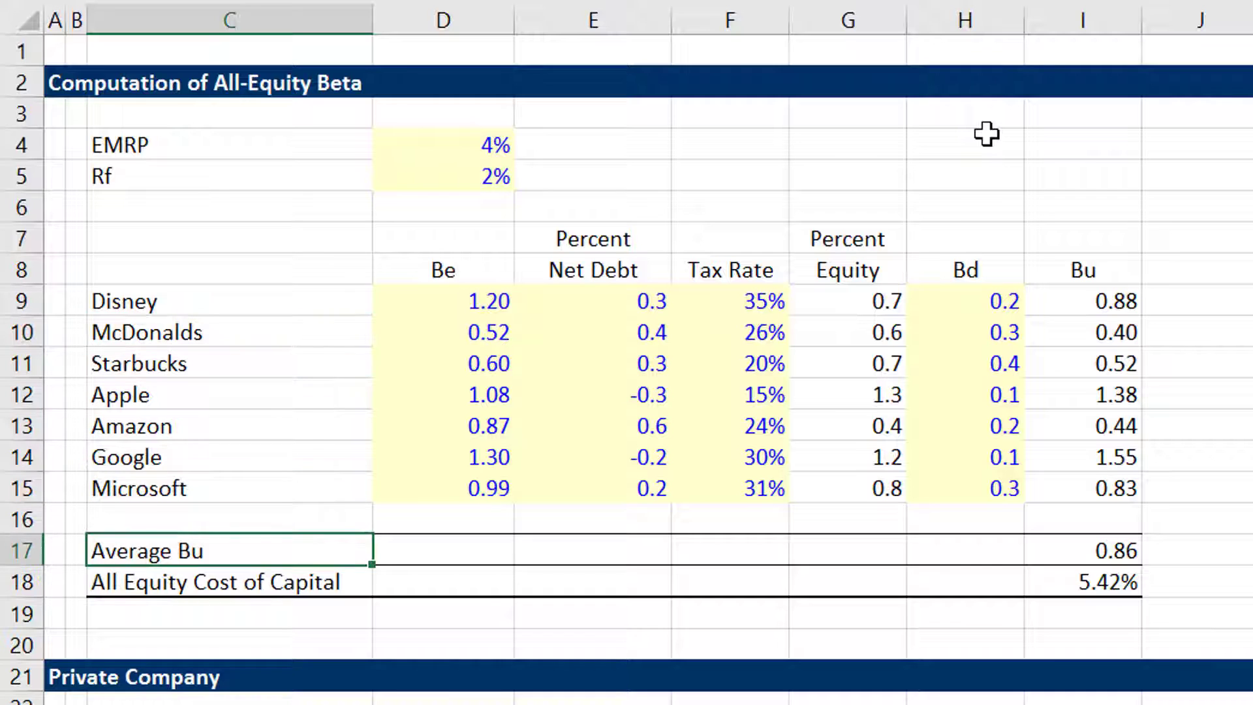
# - Go to the Average Bu value and review the individual company Bu values above it in column I
pyautogui.press('Right')
pyautogui.press('Right')
pyautogui.press('Right')
pyautogui.press('Right')
pyautogui.press('Right')
pyautogui.press('Right')
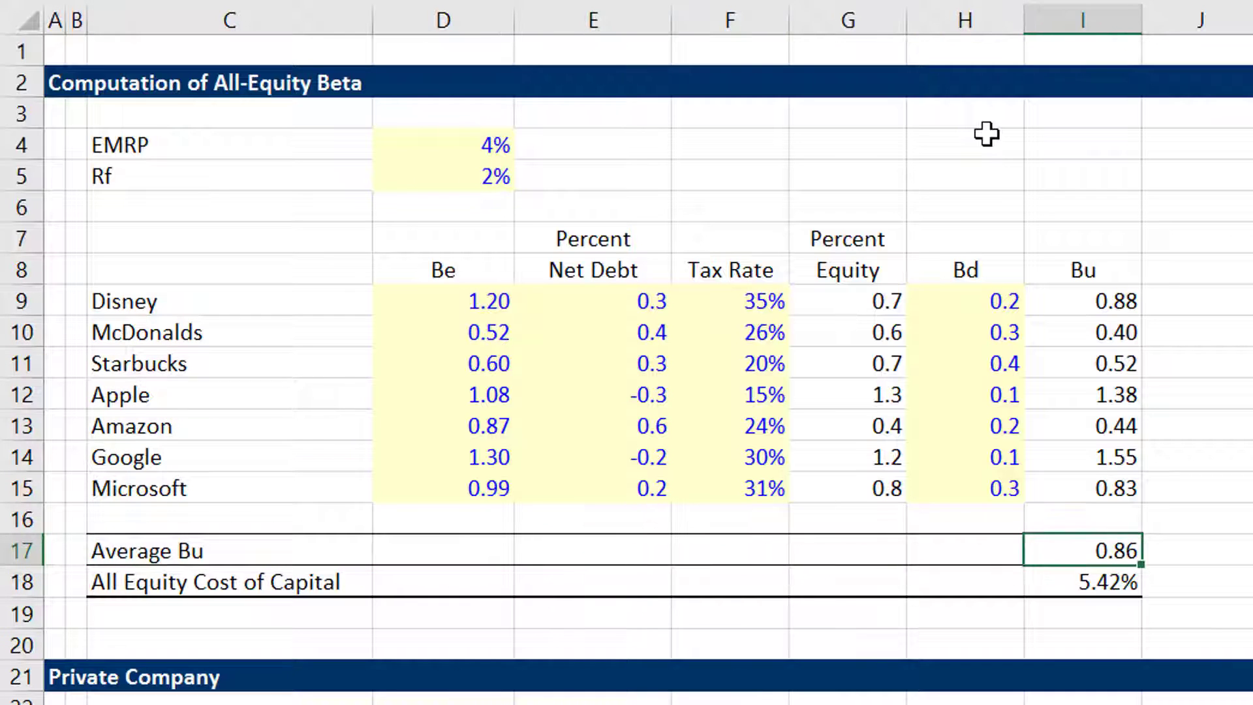
pyautogui.press('Up')
pyautogui.press('Up')
pyautogui.press('Up')
pyautogui.press('Up')
pyautogui.press('Up')
pyautogui.press('Up')
pyautogui.press('Up')
pyautogui.press('Up')
pyautogui.press('Up')
pyautogui.press('Down')
pyautogui.press('Down')
pyautogui.press('Down')
pyautogui.press('Down')
pyautogui.press('Down')
pyautogui.press('Down')
pyautogui.press('Down')
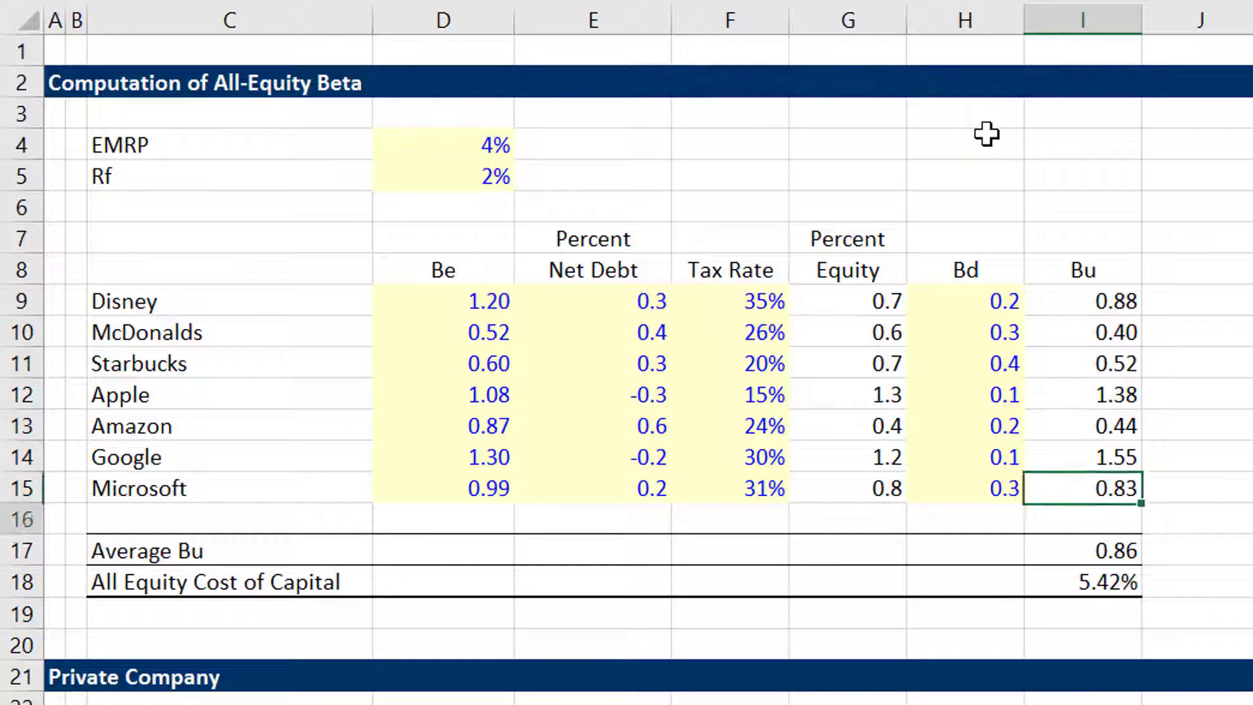
# - Inspect the formula behind the Average Bu value in cell I17, leaving it as is
pyautogui.press('Down')
pyautogui.press('Down')
pyautogui.press('Down')
pyautogui.press('Up')
pyautogui.press('F2')
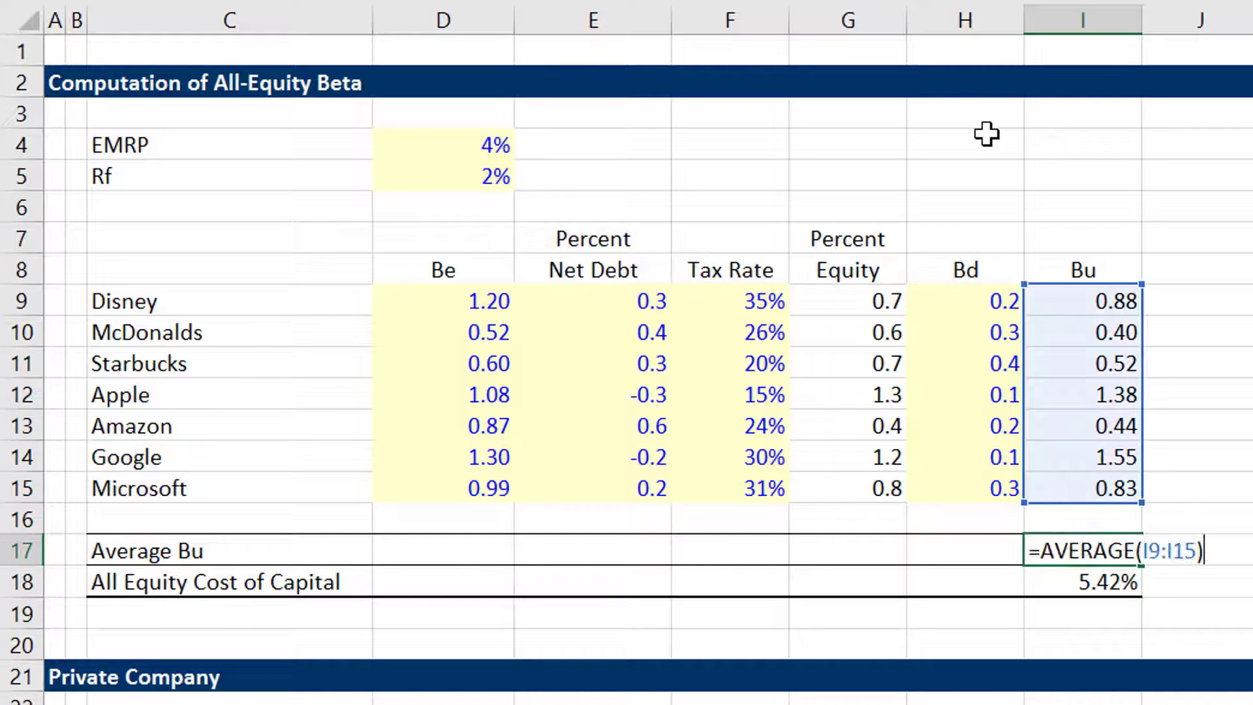
pyautogui.press('Return')
pyautogui.press('Up')
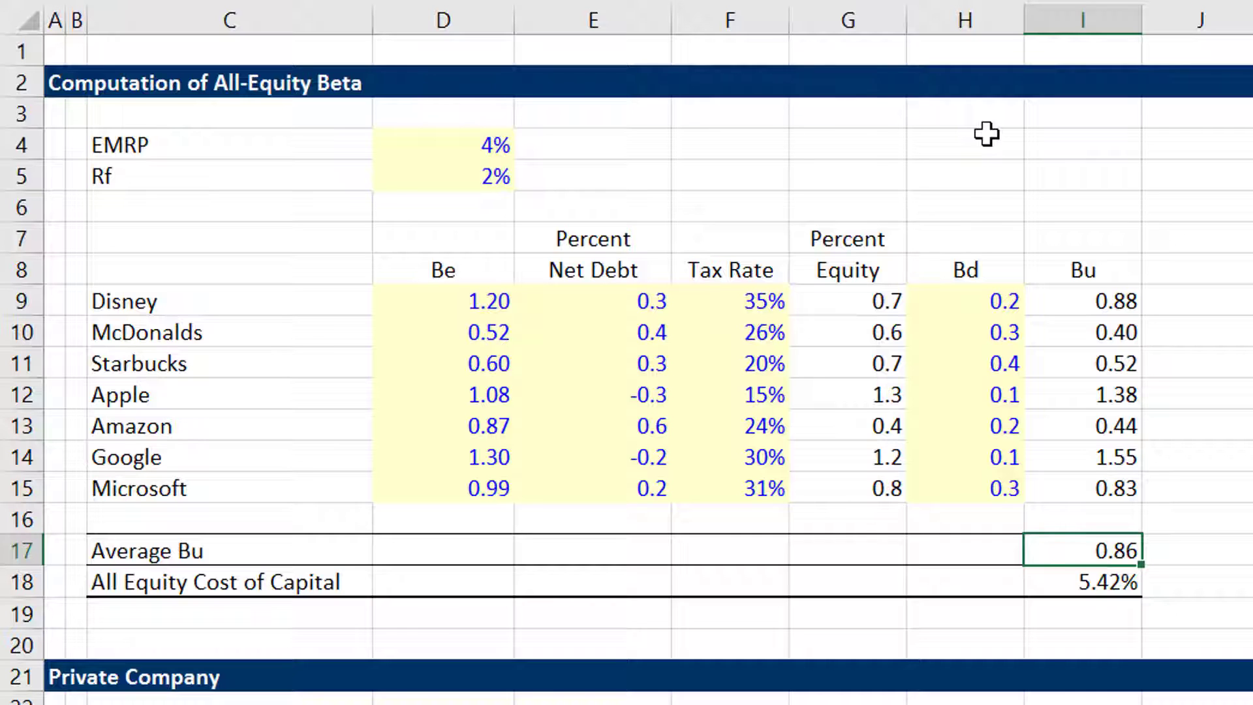
# - Examine the All Equity Cost of Capital row and select its value in cell I18
pyautogui.press('Down')
pyautogui.press('Left')
pyautogui.press('Left')
pyautogui.press('Right')
pyautogui.press('Right')
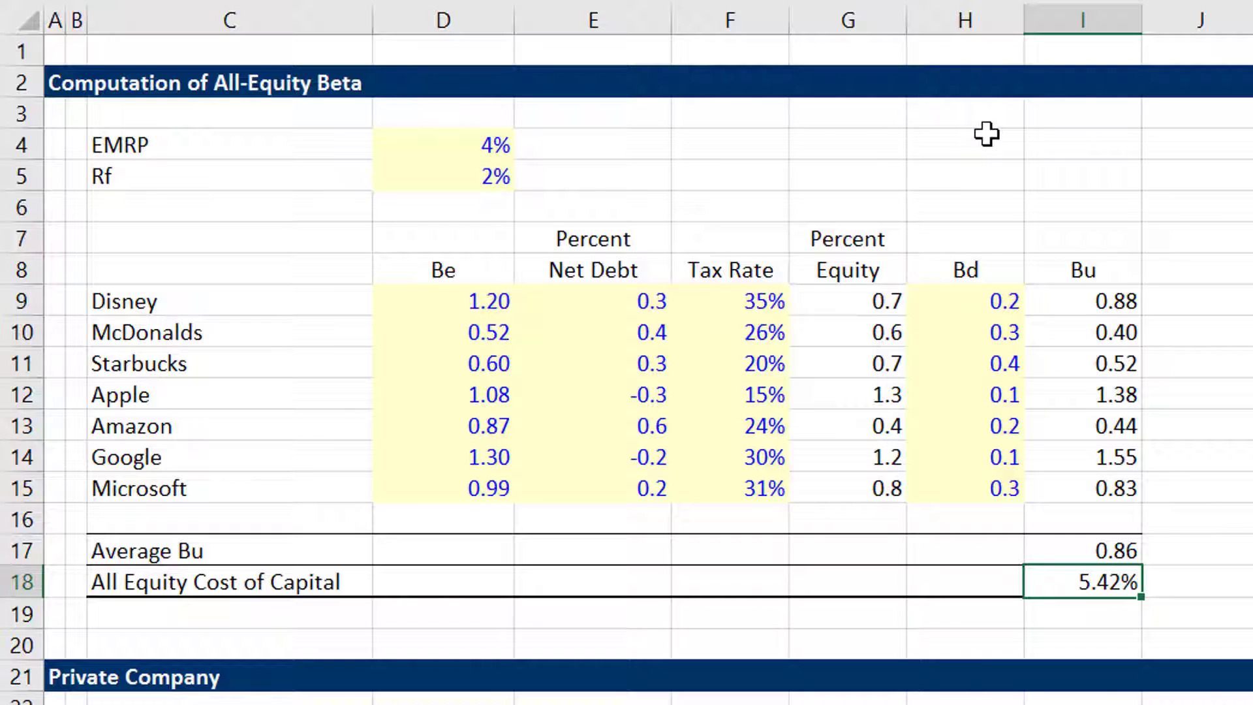
# - Inspect the formula behind the All Equity Cost of Capital in cell I18, leaving it as is
pyautogui.press('F2')
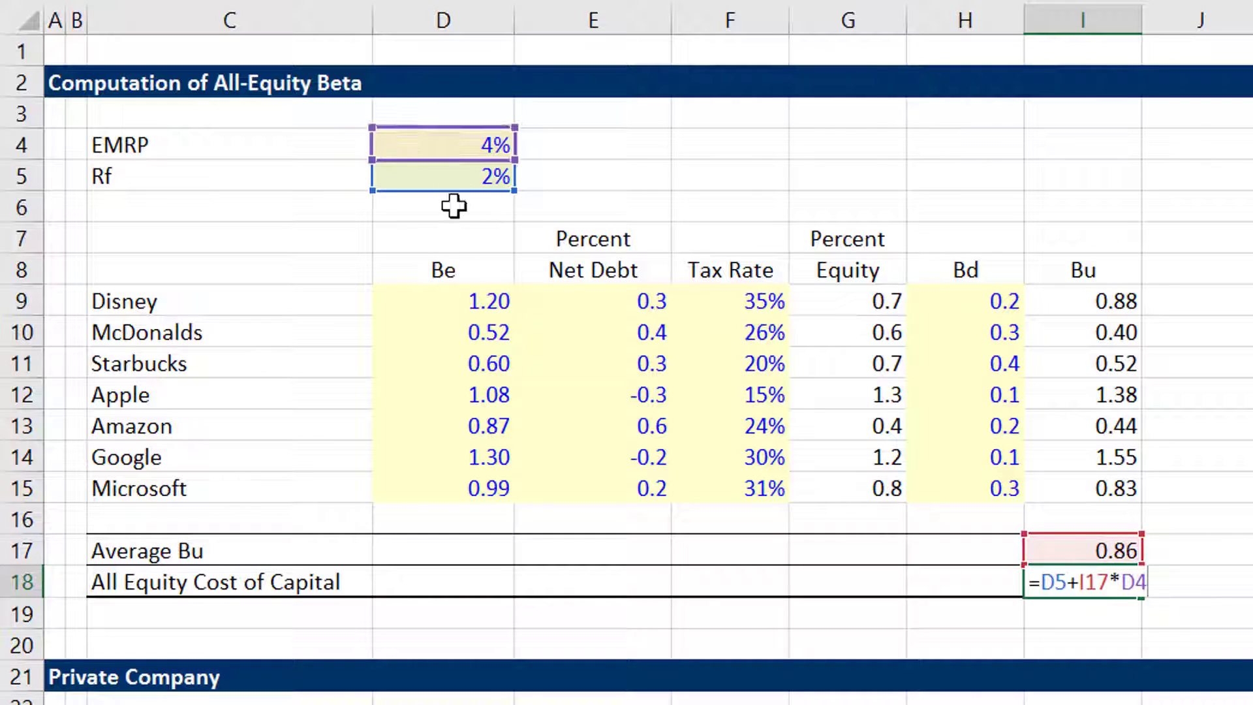
pyautogui.press('Return')
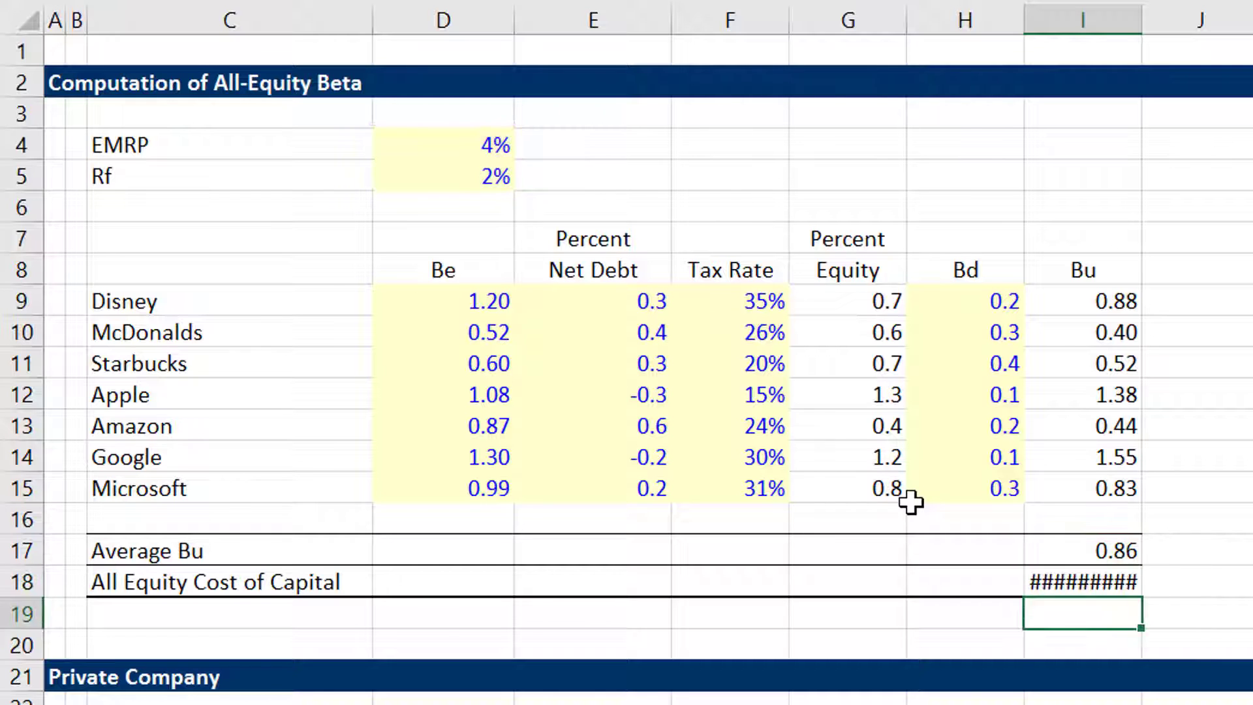
pyautogui.press('Up')
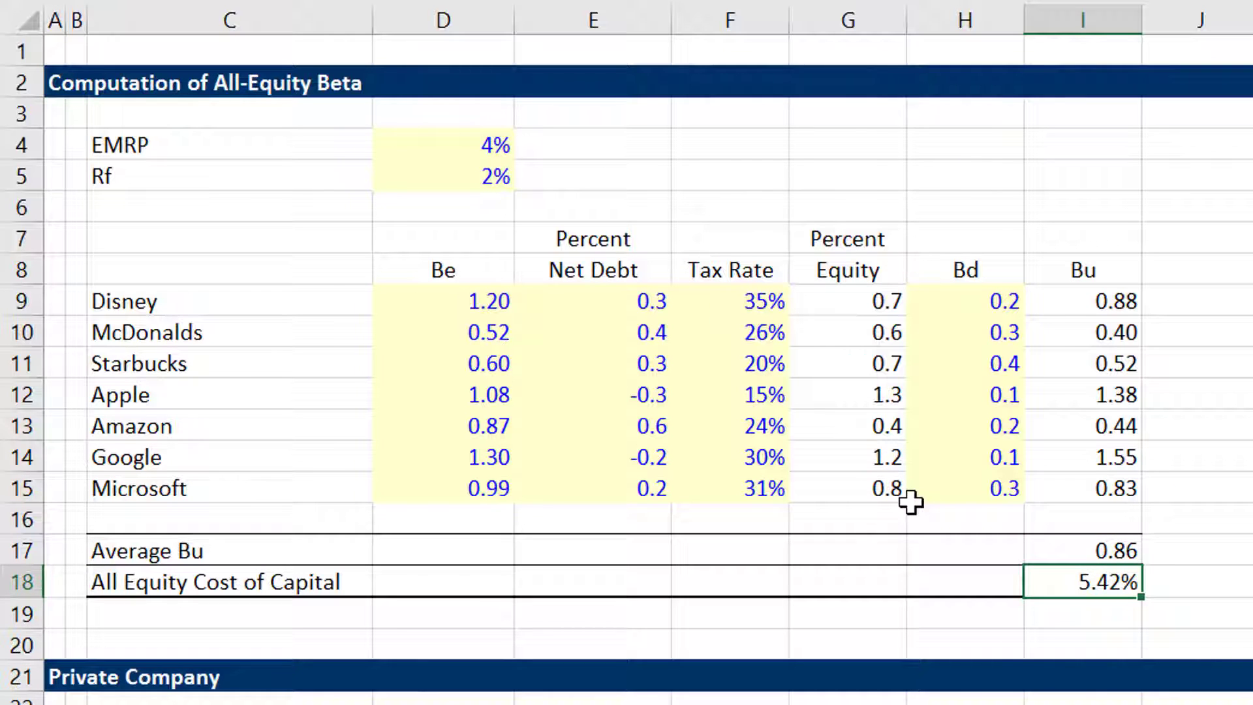
# - Go to the Private Company section and select the Tax Rate value in cell D23
pyautogui.press('Down')
pyautogui.press('Down')
pyautogui.press('Down')
pyautogui.press('Down')
pyautogui.press('Down')
pyautogui.press('Down')
pyautogui.press('Down')
pyautogui.press('Down')
pyautogui.press('Down')
pyautogui.press('Down')
pyautogui.press('Down')
pyautogui.press('Down')
pyautogui.press('Down')
pyautogui.press('Down')
pyautogui.press('Down')
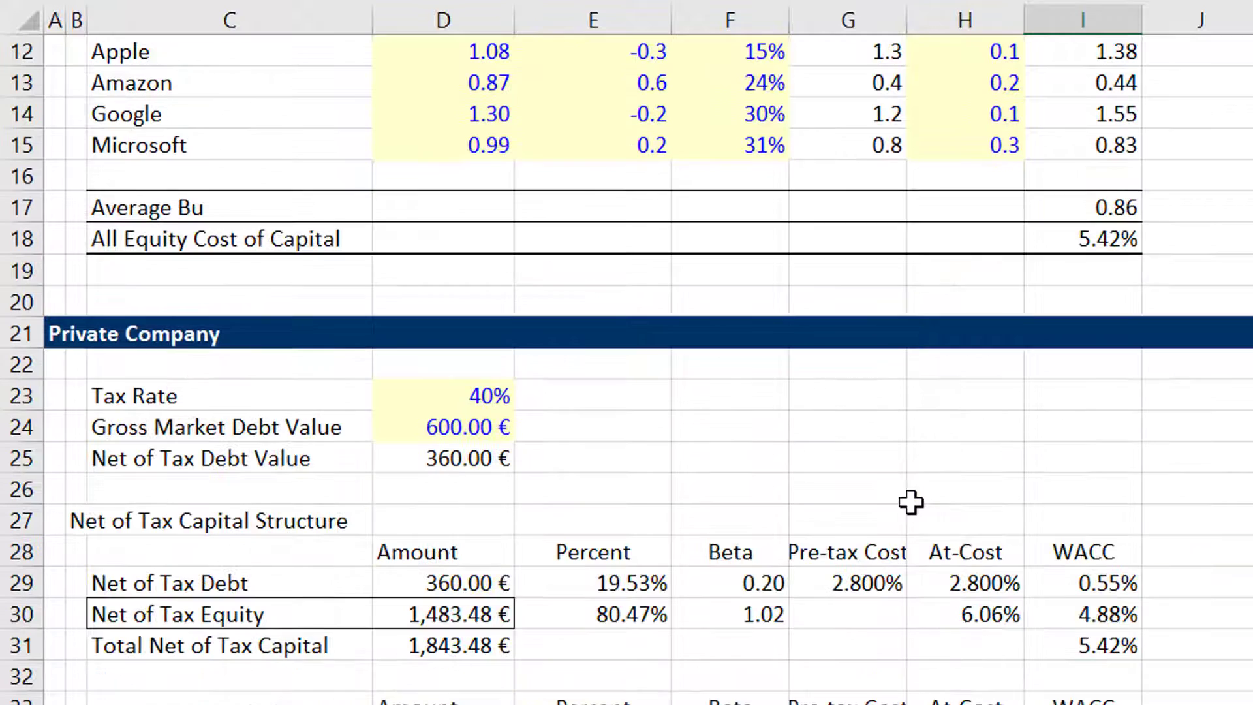
pyautogui.press('Left')
pyautogui.press('Left')
pyautogui.press('Left')
pyautogui.press('Left')
pyautogui.press('Left')
pyautogui.press('Up')
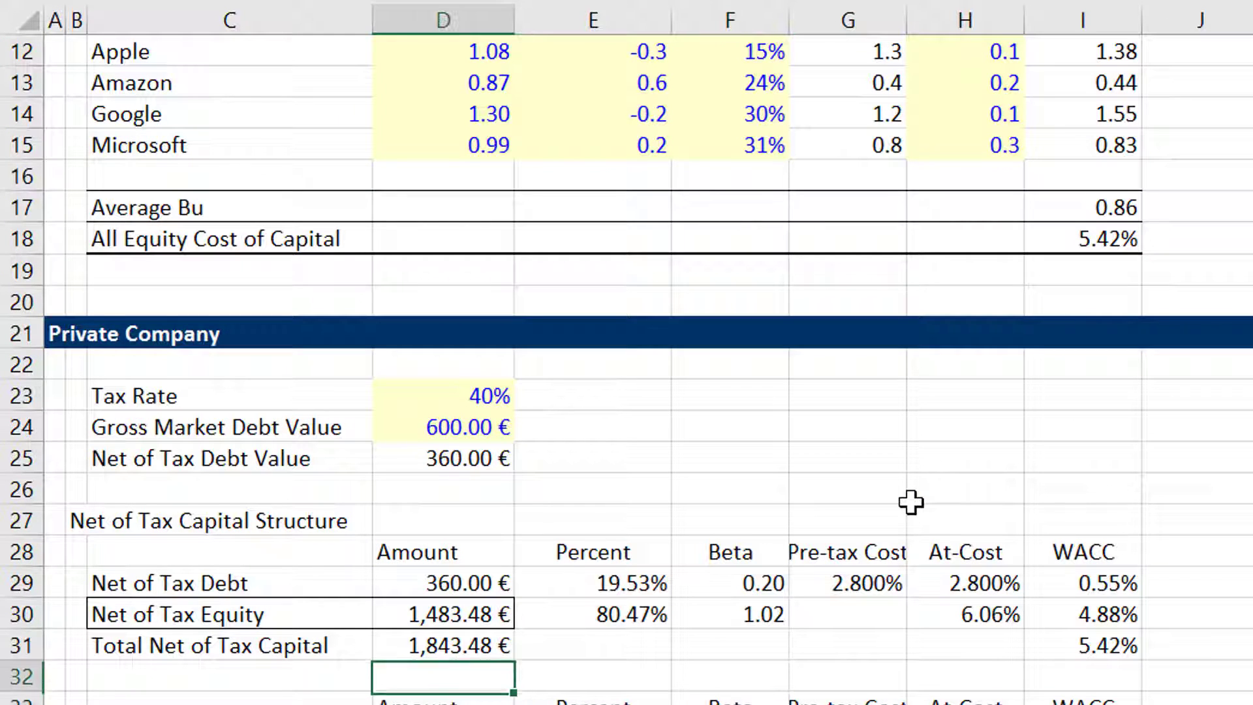
pyautogui.press('Up')
pyautogui.press('Up')
pyautogui.press('Up')
pyautogui.press('Up')
pyautogui.press('Up')
pyautogui.press('Up')
pyautogui.press('Up')
pyautogui.press('Up')
pyautogui.press('Up')
pyautogui.press('Up')
pyautogui.press('Up')
pyautogui.press('Down')
pyautogui.press('Down')
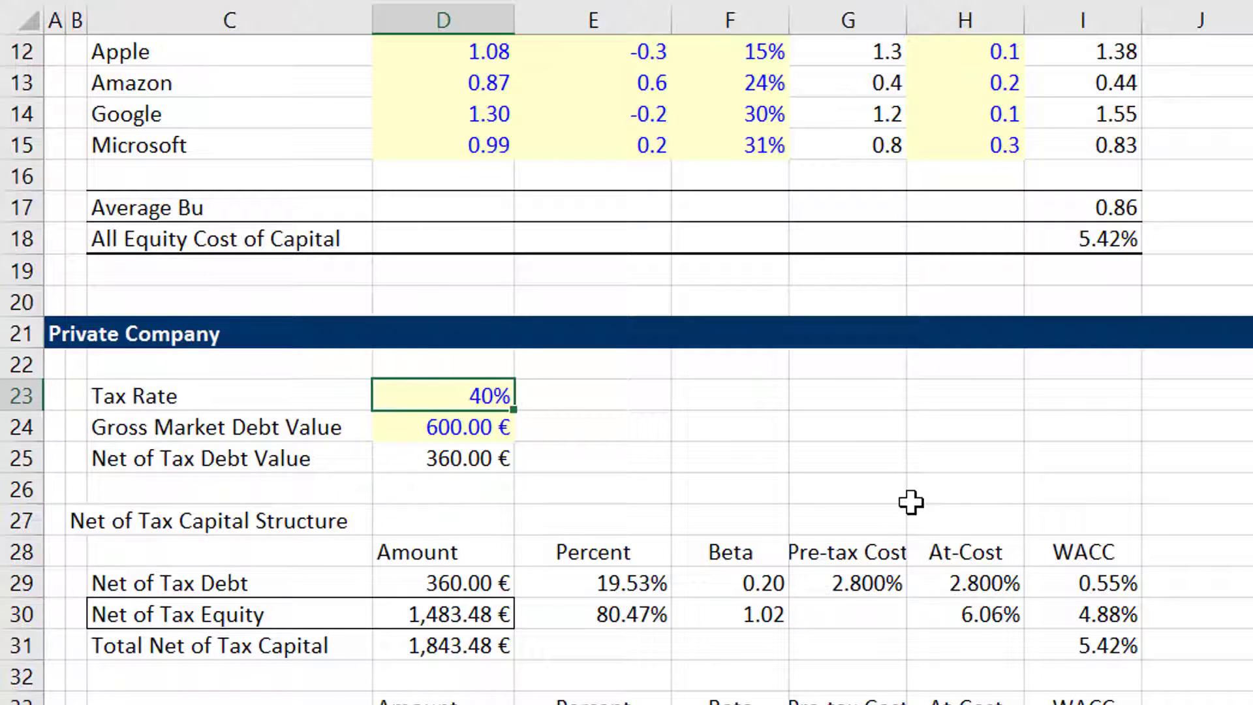
# - Go back up column D to the EMRP and Rf assumptions in the Computation of All-Equity Beta section
pyautogui.press('Down')
pyautogui.press('Up')
pyautogui.press('Up')
pyautogui.press('Up')
pyautogui.press('Up')
pyautogui.press('Up')
pyautogui.press('Up')
pyautogui.press('Up')
pyautogui.press('Up')
pyautogui.press('Up')
pyautogui.press('Up')
pyautogui.press('Up')
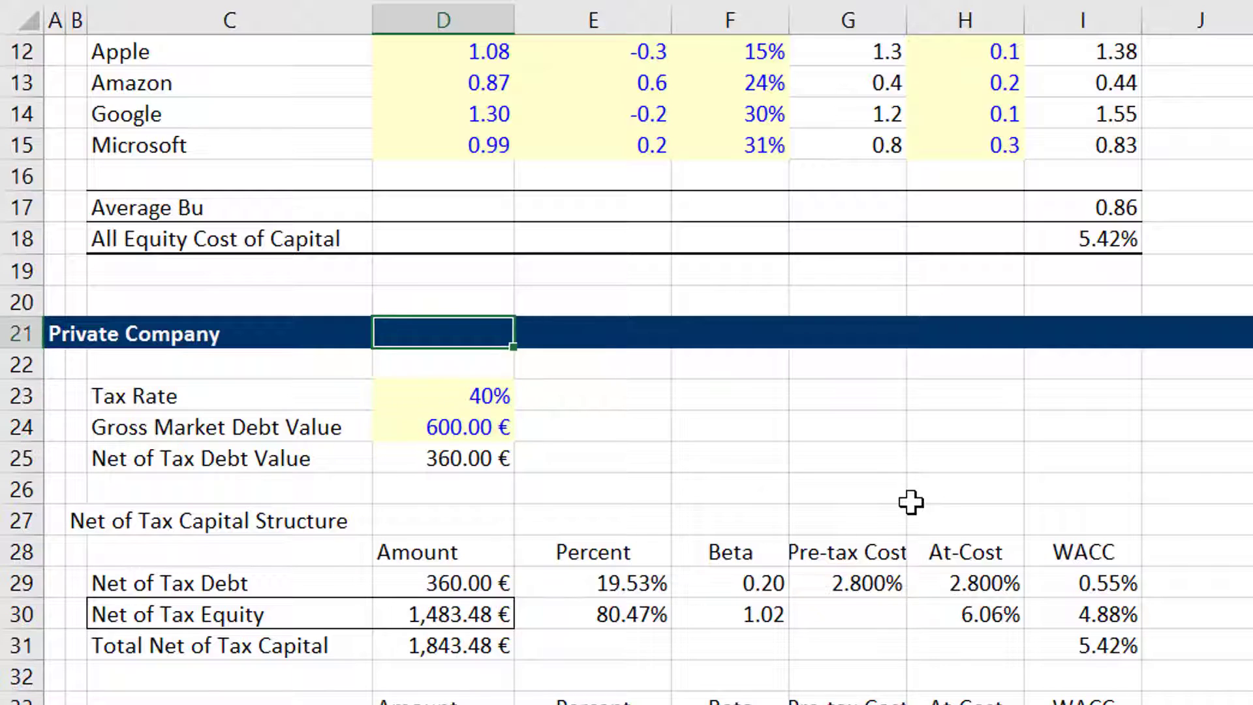
pyautogui.press('Up')
pyautogui.press('Up')
pyautogui.press('Up')
pyautogui.press('Up')
pyautogui.press('Up')
pyautogui.press('Up')
pyautogui.press('Up')
pyautogui.press('Up')
pyautogui.press('Up')
pyautogui.press('Up')
pyautogui.press('Up')
pyautogui.press('Up')
# - Return to the Private Company section, view its capital structure tables, and select the Gross Market Debt Value in cell D24
pyautogui.press('Down')
pyautogui.press('Down')
pyautogui.press('Down')
pyautogui.press('Down')
pyautogui.press('Down')
pyautogui.press('Down')
pyautogui.press('Down')
pyautogui.press('Down')
pyautogui.press('Down')
pyautogui.press('Down')
pyautogui.press('Down')
pyautogui.press('Down')
pyautogui.press('Down')
pyautogui.press('Down')
pyautogui.press('Down')
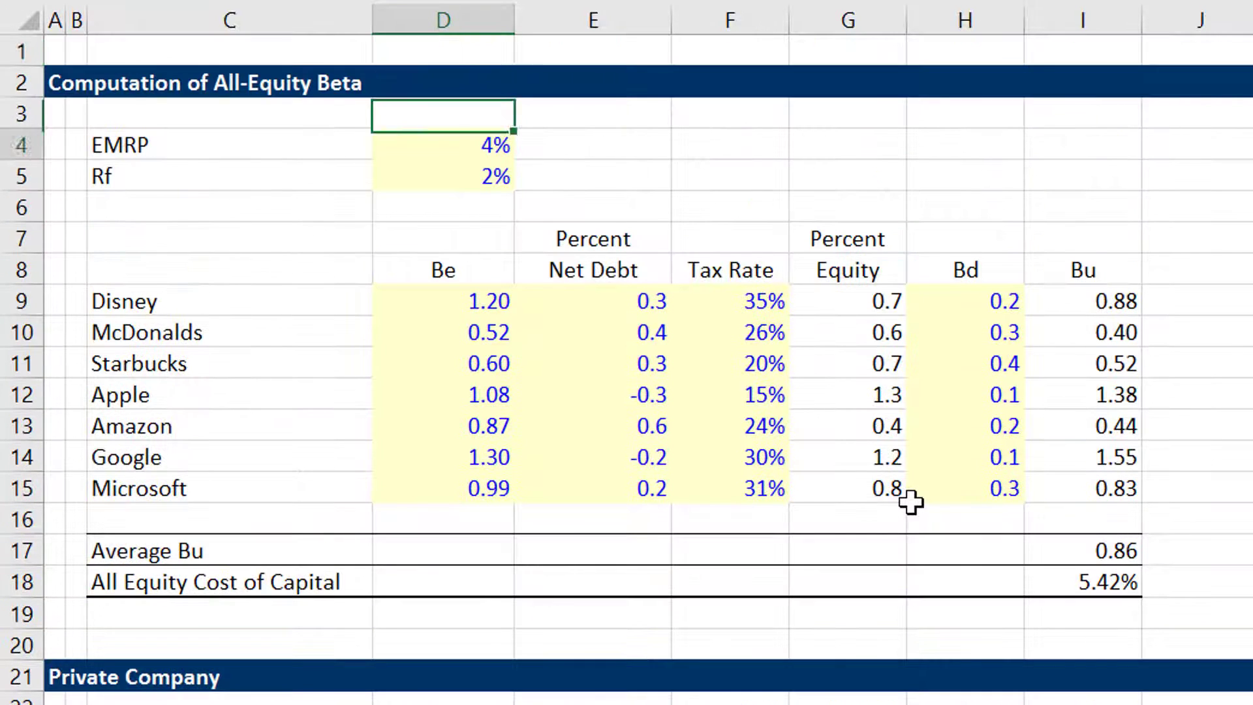
pyautogui.press('Down')
pyautogui.press('Down')
pyautogui.press('Down')
pyautogui.press('Down')
pyautogui.press('Down')
pyautogui.press('Down')
pyautogui.press('Down')
pyautogui.press('Down')
pyautogui.press('Down')
pyautogui.press('Down')
pyautogui.press('Down')
pyautogui.press('Down')
pyautogui.press('Down')
pyautogui.press('Down')
pyautogui.press('Down')
pyautogui.press('Down')
pyautogui.press('Down')
pyautogui.press('Down')
pyautogui.press('Down')
pyautogui.press('Down')
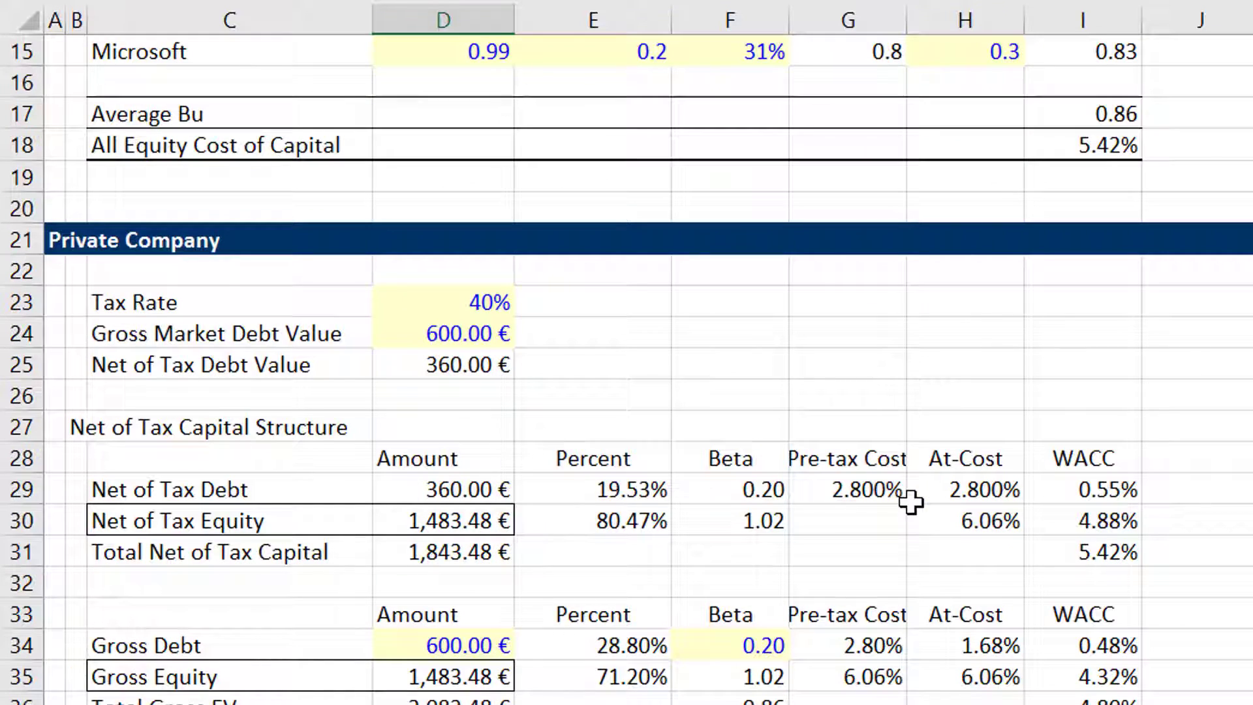
pyautogui.press('Up')
pyautogui.press('Up')
pyautogui.press('Up')
pyautogui.press('Up')
pyautogui.press('Up')
pyautogui.press('Up')
pyautogui.press('Up')
pyautogui.press('Up')
pyautogui.press('Up')
pyautogui.press('Up')
pyautogui.press('Up')
pyautogui.press('Up')
pyautogui.press('Up')
pyautogui.press('Down')
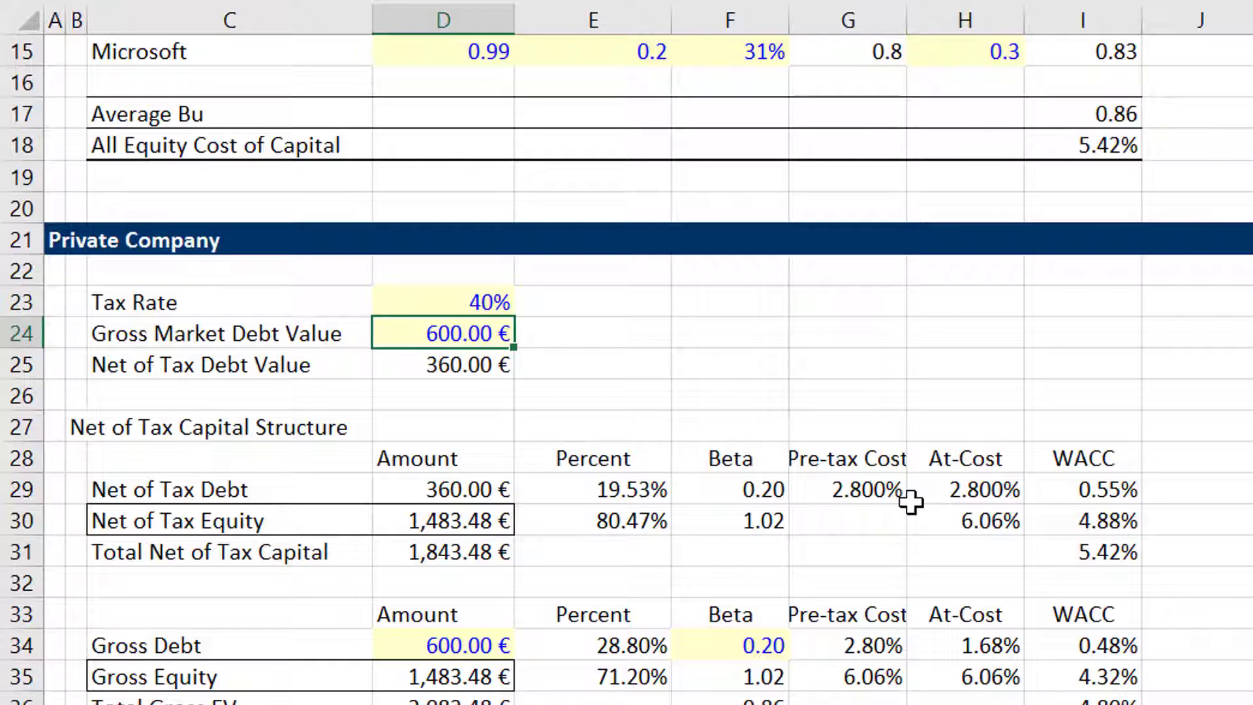
# - Inspect the formula behind the Net of Tax Debt Value in cell D25, leaving it as is
pyautogui.press('Down')
pyautogui.press('F2')
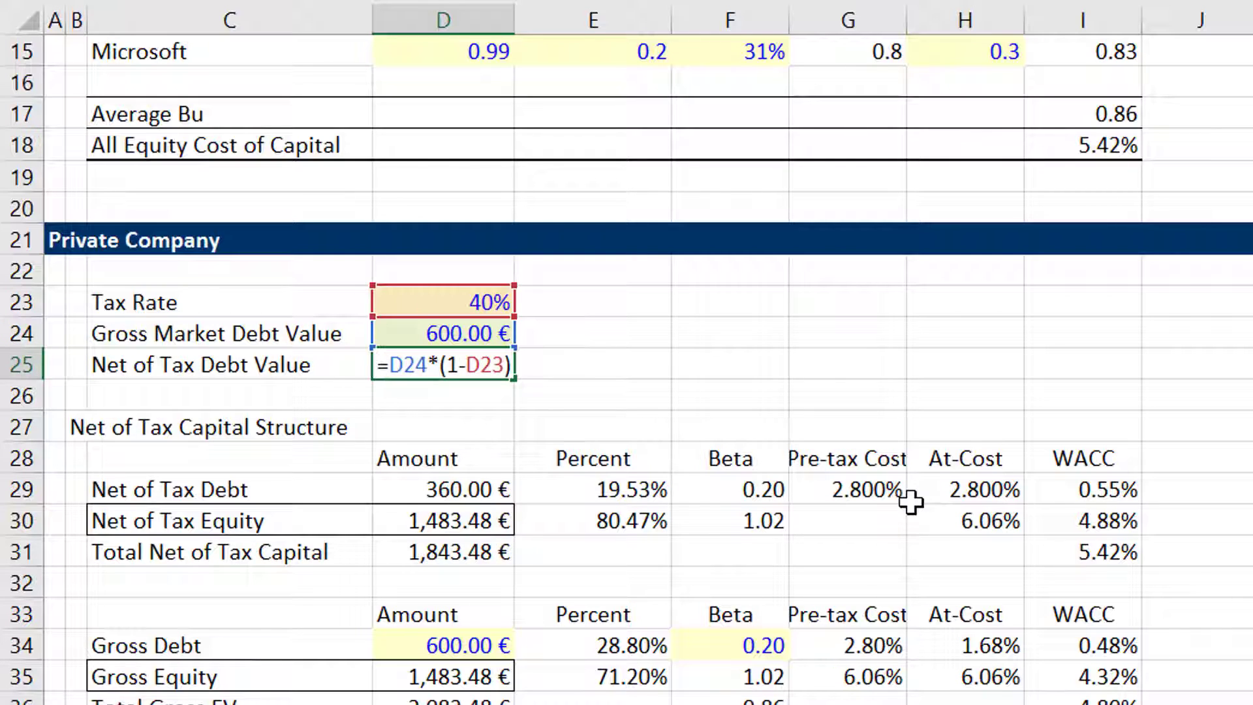
pyautogui.press('Return')
pyautogui.press('Up')
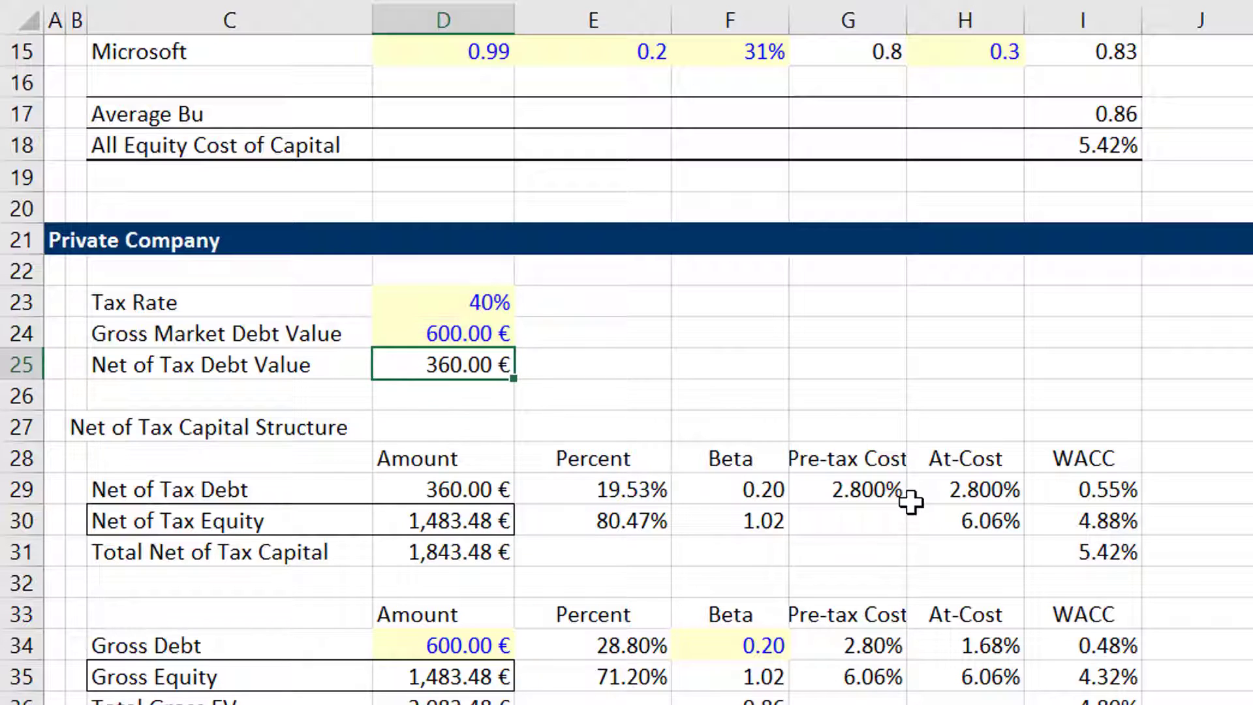
# - Compare the Net of Tax Debt Value with the Gross Market Debt Value and Tax Rate it depends on
pyautogui.press('Up')
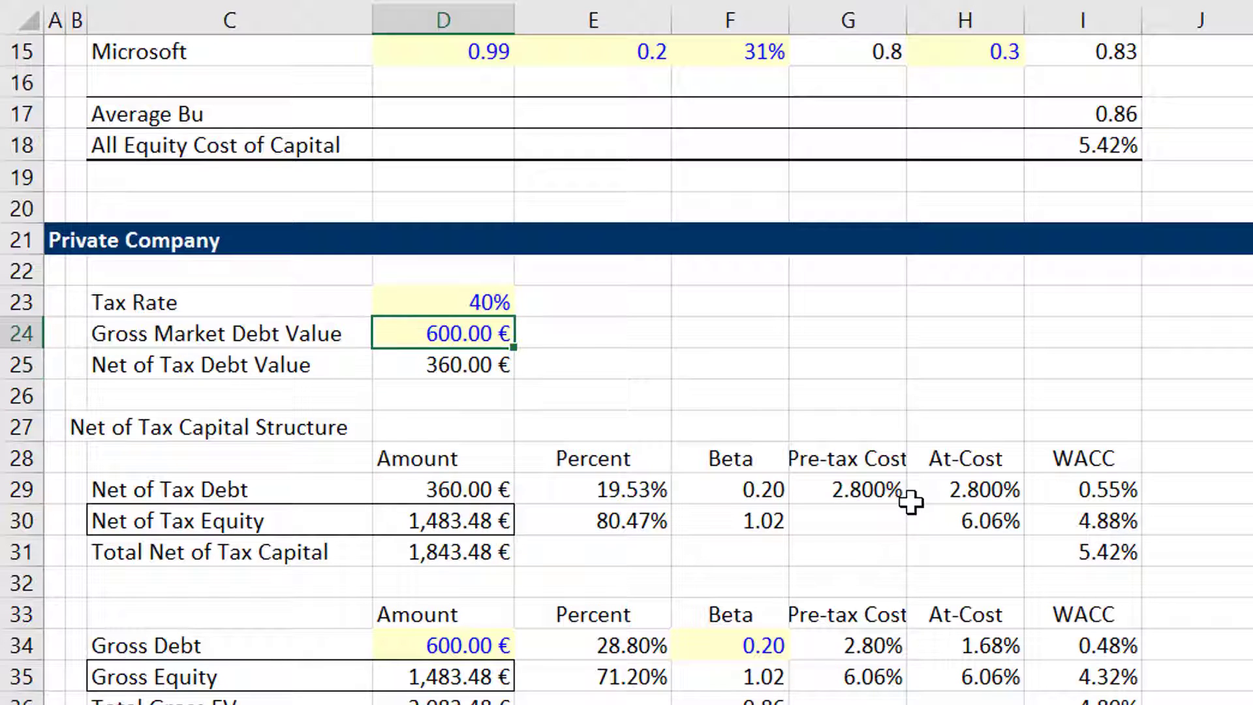
pyautogui.press('Down')
pyautogui.press('Up')
pyautogui.press('Down')
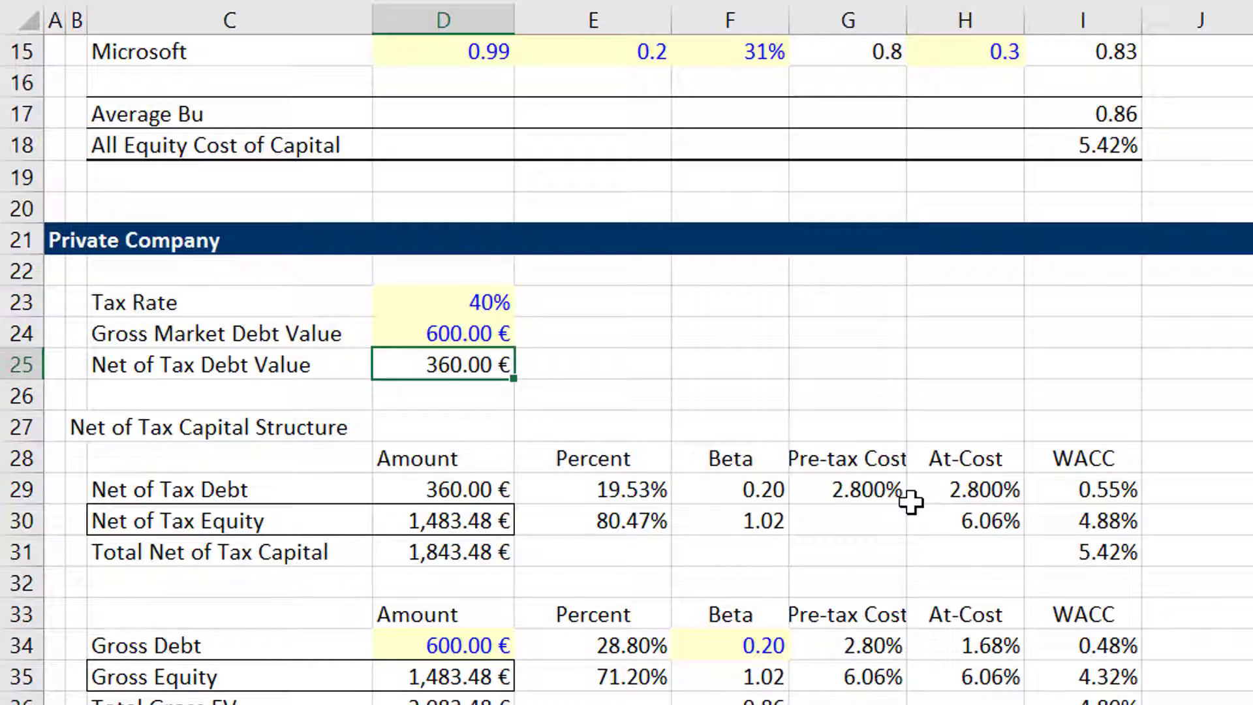
pyautogui.press('Up')
pyautogui.press('Up')
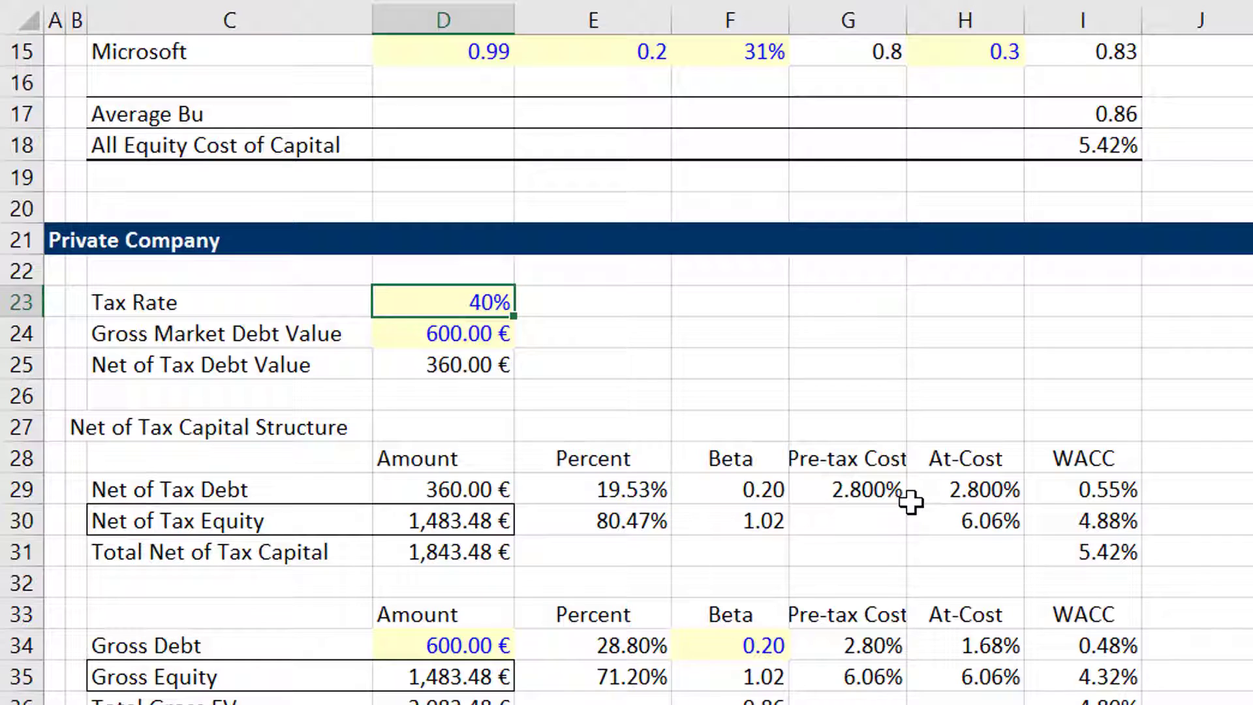
pyautogui.press('Down')
pyautogui.press('Down')
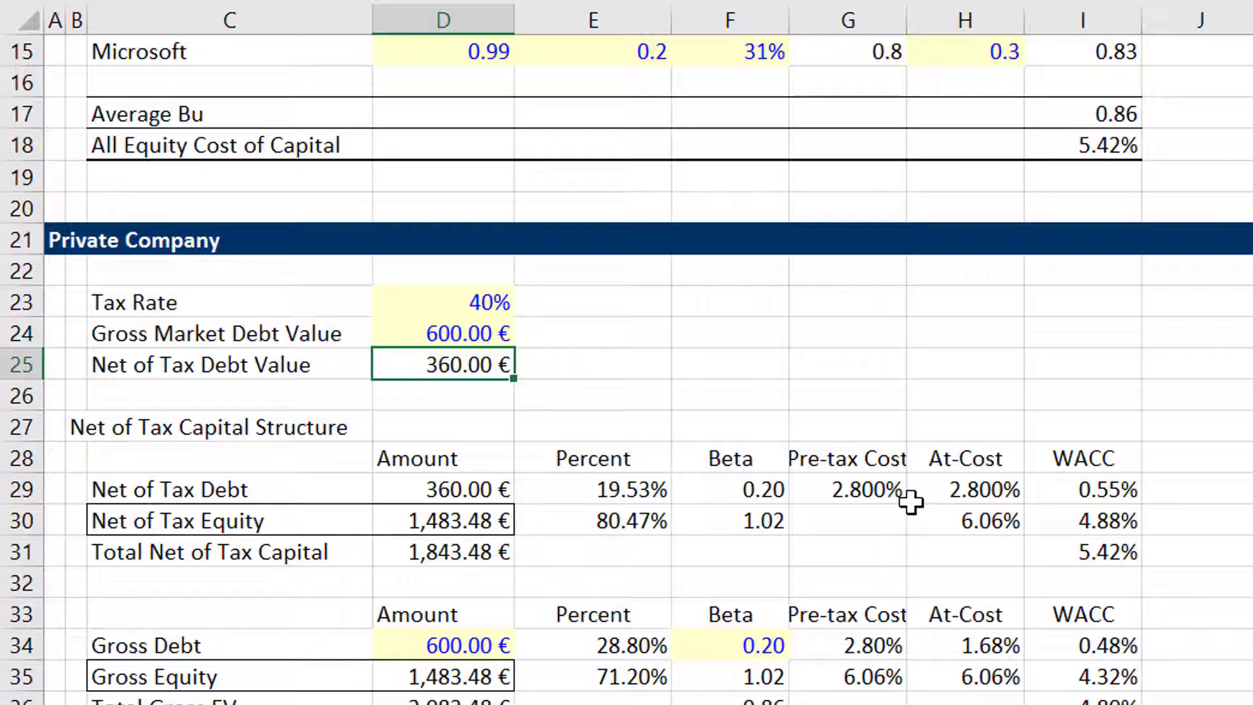
# - Review the Net of Tax Debt label and amount in the Net of Tax Capital Structure table, ending at the Net of Tax Equity amount
pyautogui.press('Down')
pyautogui.press('Down')
pyautogui.press('Down')
pyautogui.press('Down')
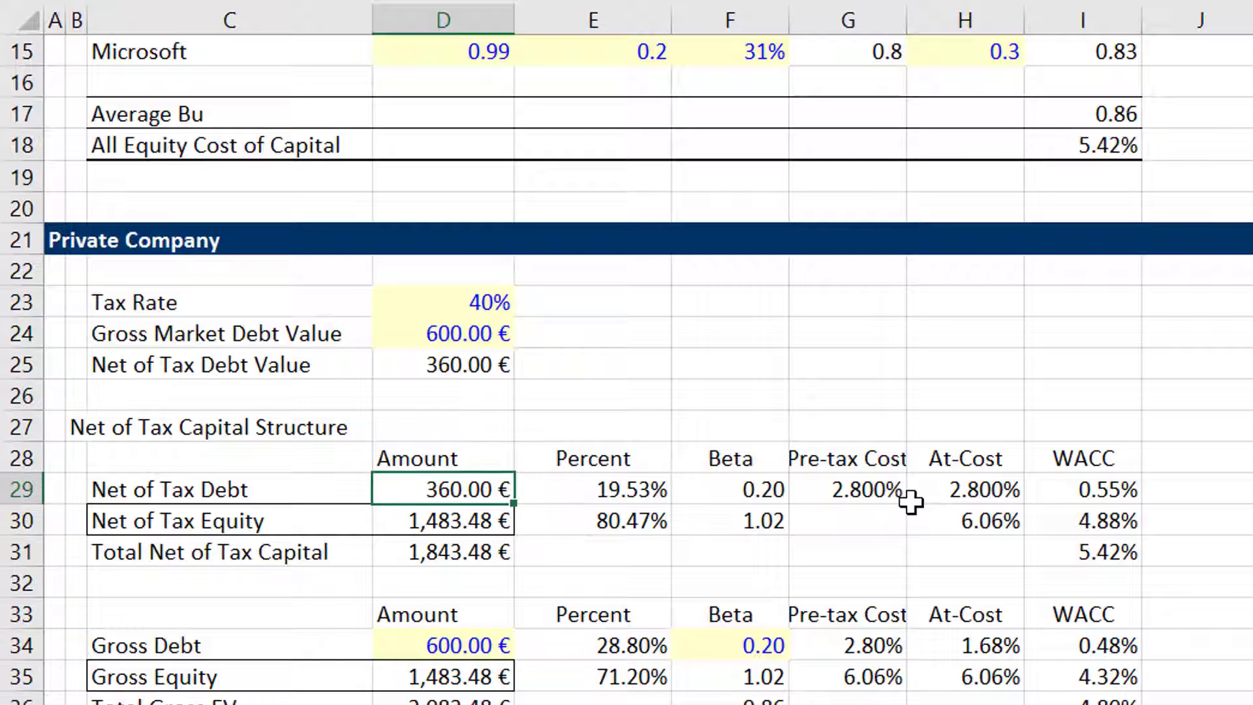
pyautogui.press('Left')
pyautogui.press('Left')
pyautogui.press('Right')
pyautogui.press('Right')
pyautogui.press('Down')
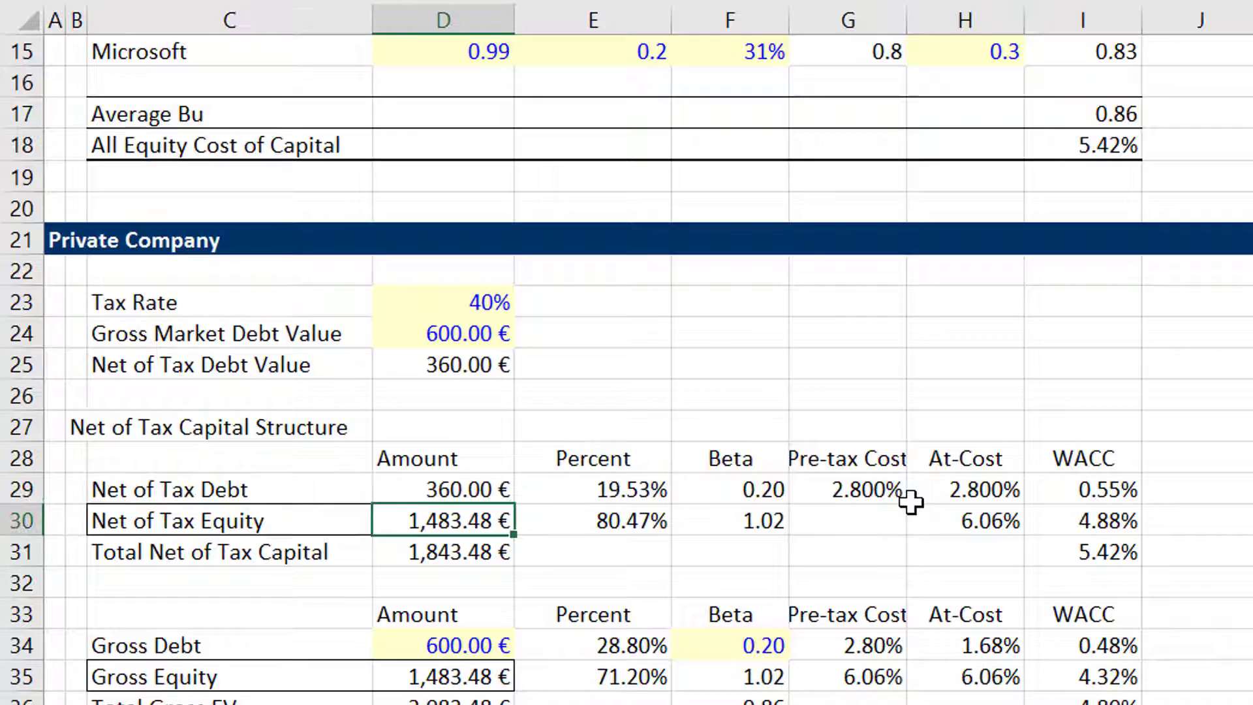
# - Compare the Net of Tax Equity amount with the Gross Equity amount in the table below, ending on cell D30
pyautogui.press('Left')
pyautogui.press('Right')
pyautogui.press('Down')
pyautogui.press('Down')
pyautogui.press('Down')
pyautogui.press('Down')
pyautogui.press('Down')
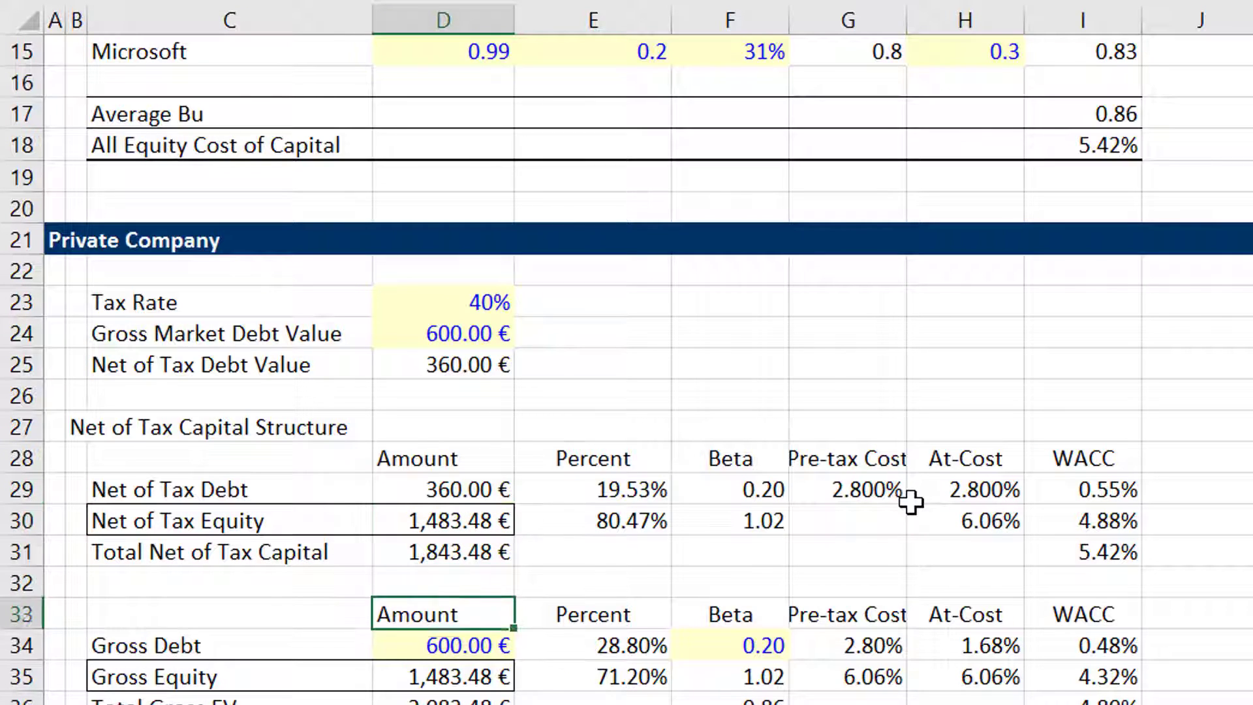
pyautogui.press('Up')
pyautogui.press('Up')
pyautogui.press('Up')
pyautogui.press('Up')
pyautogui.press('Up')
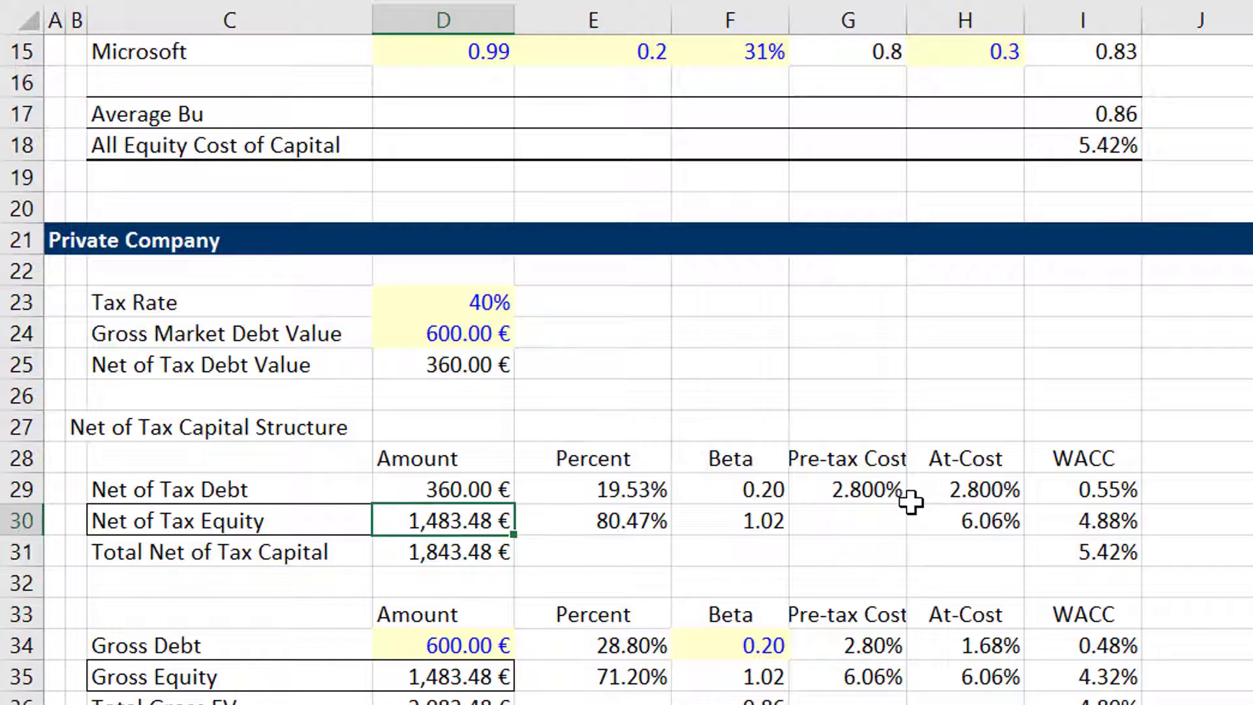
pyautogui.press('Down')
pyautogui.press('Down')
pyautogui.press('Down')
pyautogui.press('Down')
pyautogui.press('Down')
pyautogui.press('Up')
pyautogui.press('Up')
pyautogui.press('Up')
pyautogui.press('Up')
pyautogui.press('Up')
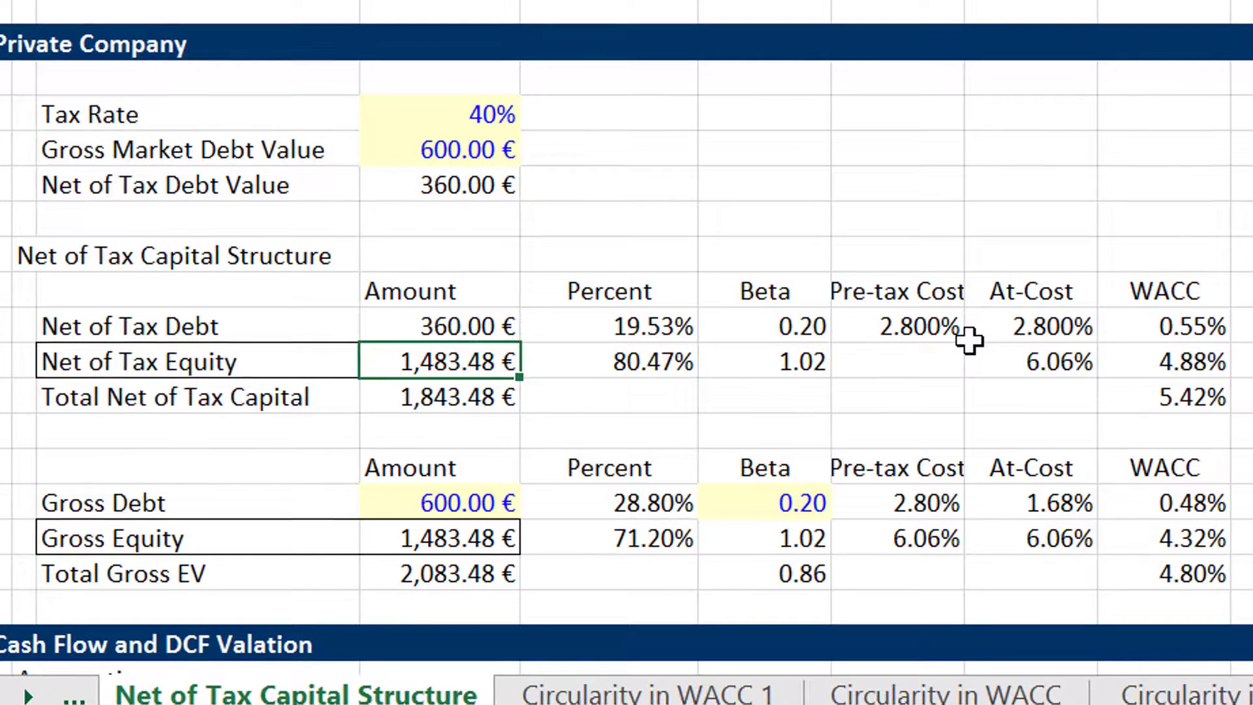
# - Review the Percent, Beta and At-Cost values along the Net of Tax Equity row, ending at its WACC value
pyautogui.press('Right')
pyautogui.press('Right')
pyautogui.press('Right')
pyautogui.press('Right')
pyautogui.press('Right')
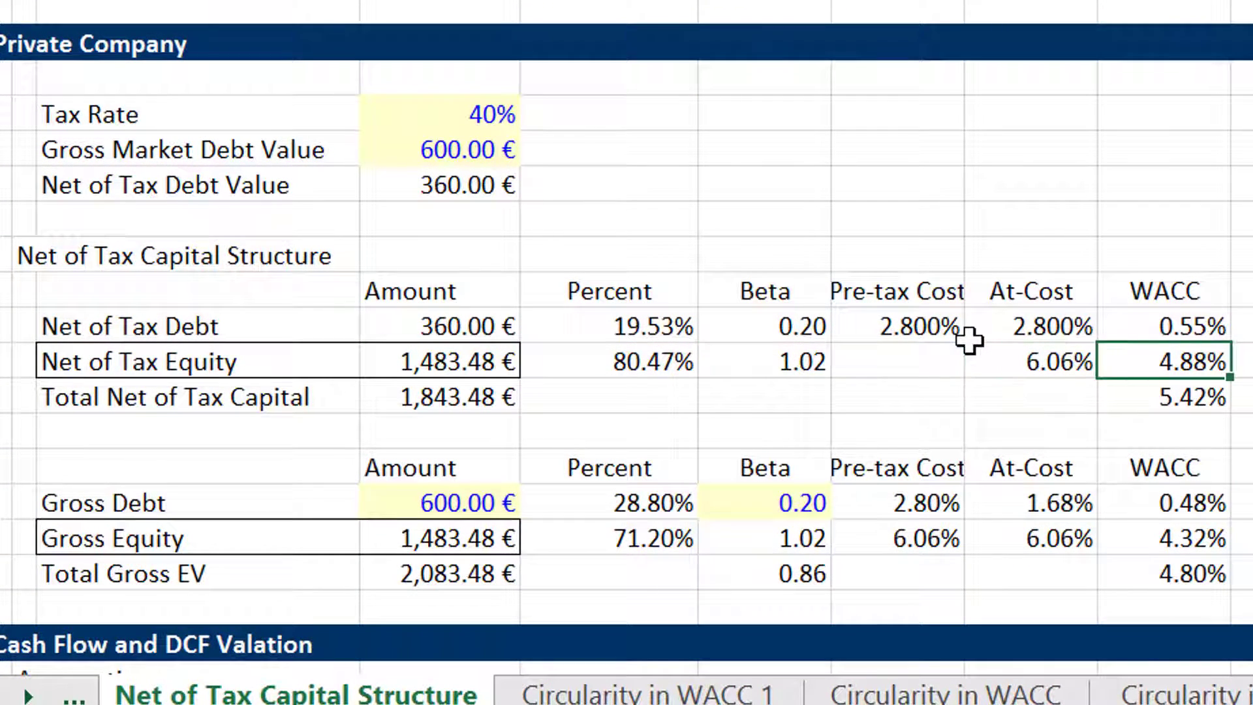
# - Link the Total Net of Tax Capital WACC to the All Equity Cost of Capital in cell I18
pyautogui.press('Down')
pyautogui.write('=')
pyautogui.press('Up')
pyautogui.hotkey('shift', 'Up')
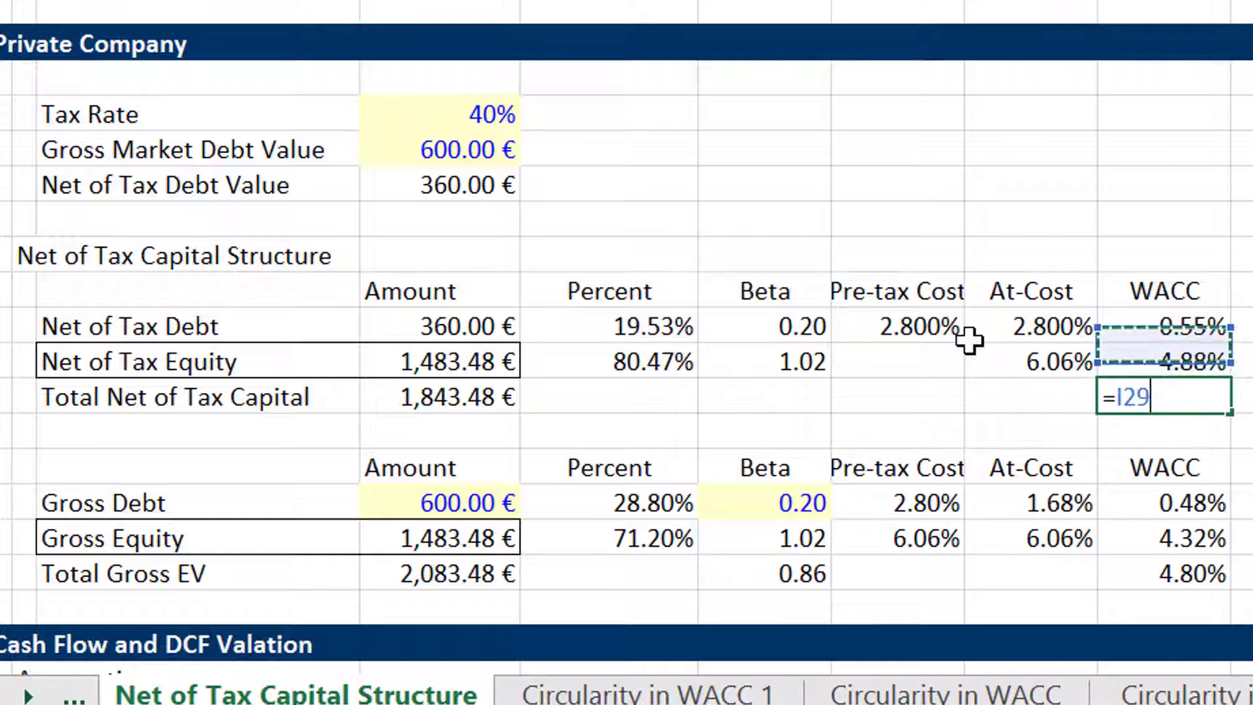
pyautogui.press('Up')
pyautogui.press('Up')
pyautogui.press('Up')
pyautogui.press('Up')
pyautogui.press('Up')
pyautogui.press('Up')
pyautogui.press('Up')
pyautogui.press('Up')
pyautogui.press('Up')
pyautogui.press('Up')
pyautogui.press('Up')
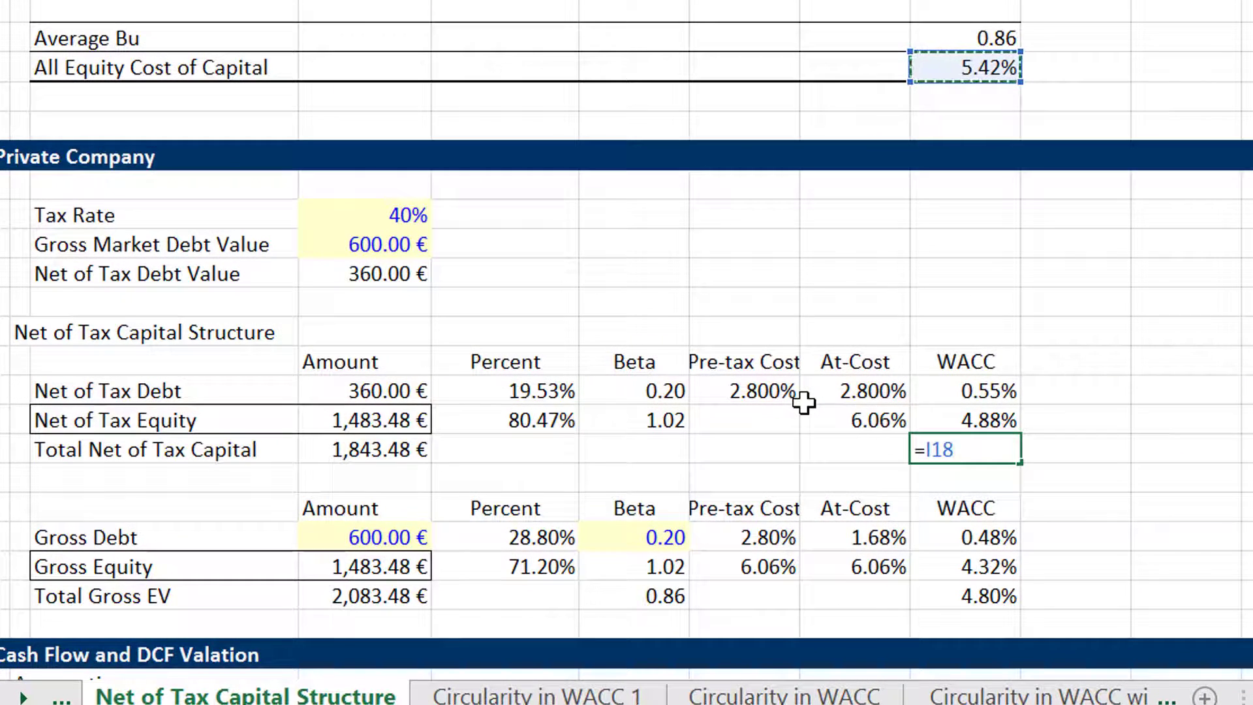
pyautogui.press('Return')
pyautogui.press('Up')
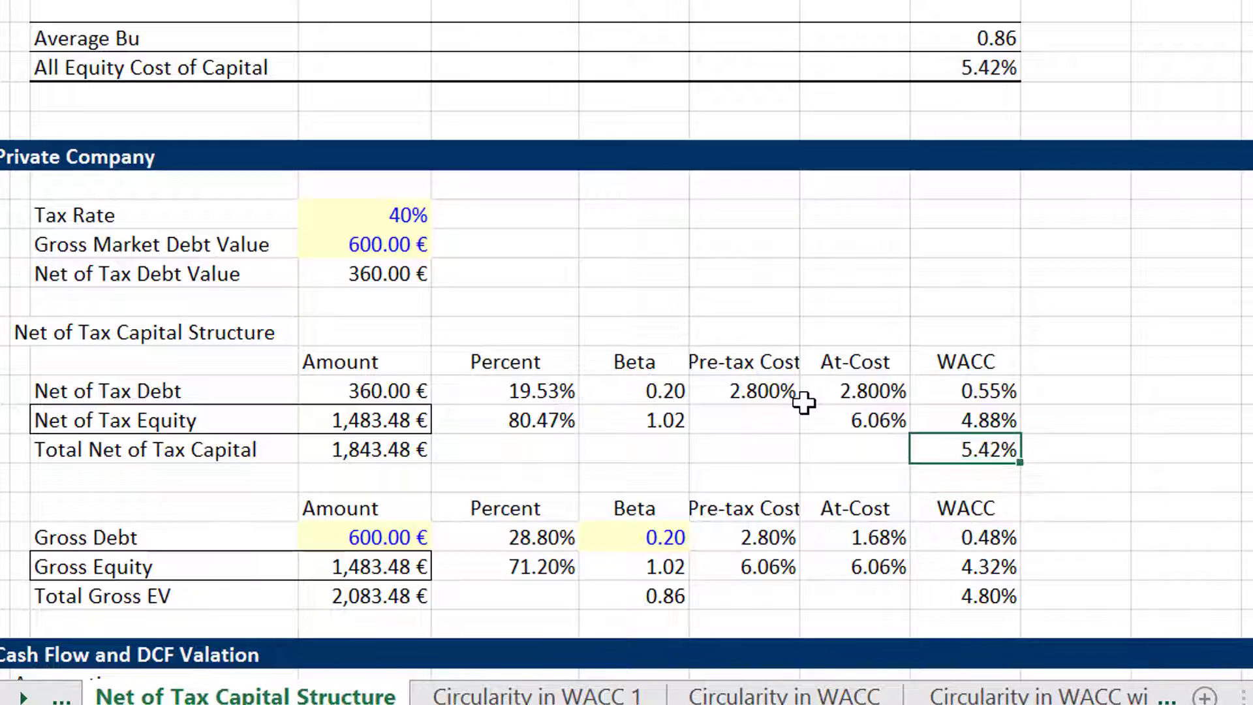
# - Review the Net of Tax Debt row's At-Cost and Beta values, ending at its Pre-tax Cost
pyautogui.press('Up')
pyautogui.press('Left')
pyautogui.press('Up')
pyautogui.press('Left')
pyautogui.press('Left')
pyautogui.press('Right')
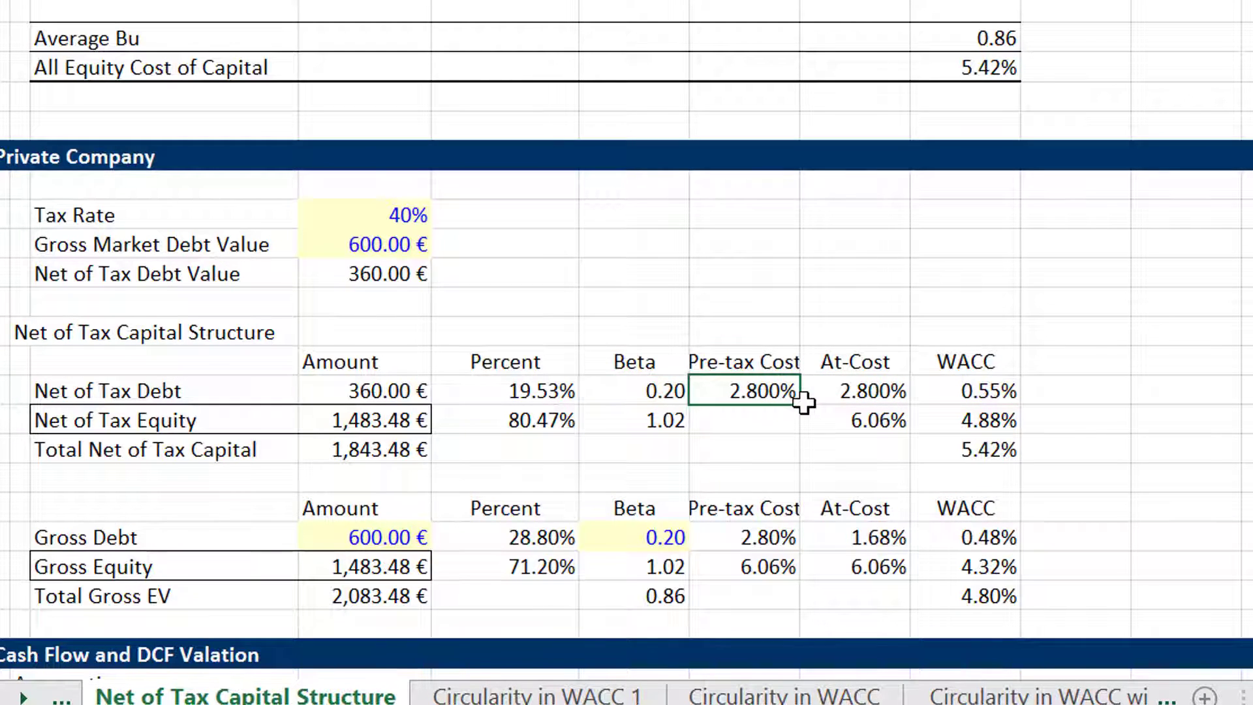
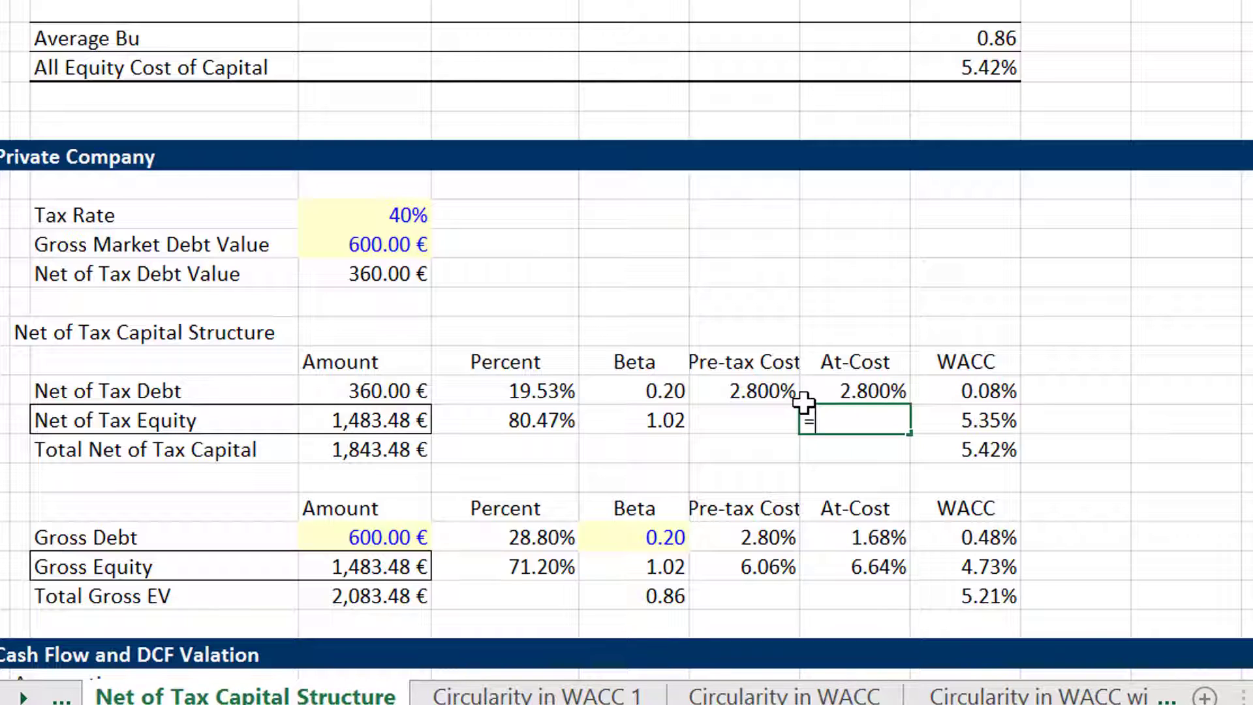
# - Calculate the Net of Tax Equity At-Cost by dividing its WACC value in I30 by its Percent
pyautogui.press('Left')
pyautogui.press('Left')
pyautogui.press('Left')
pyautogui.press('Right')
pyautogui.press('Right')
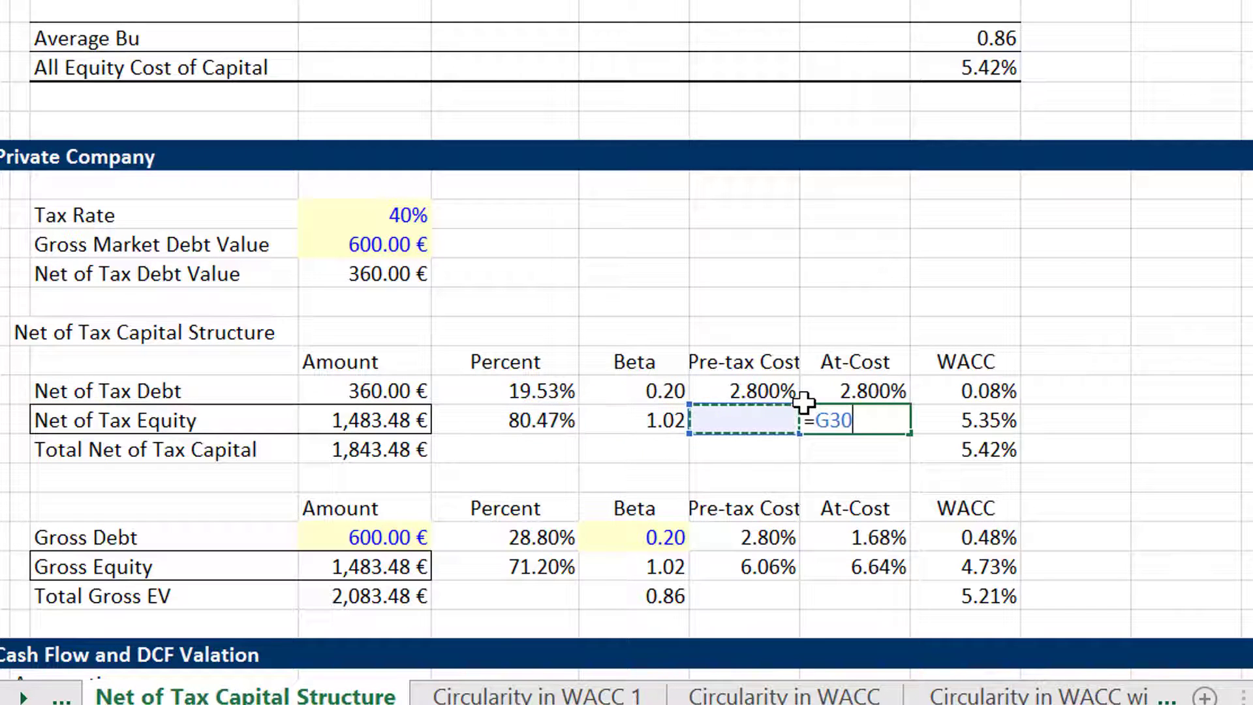
pyautogui.press('Right')
pyautogui.press('Right')
pyautogui.write('/')
pyautogui.press('Left')
pyautogui.press('Left')
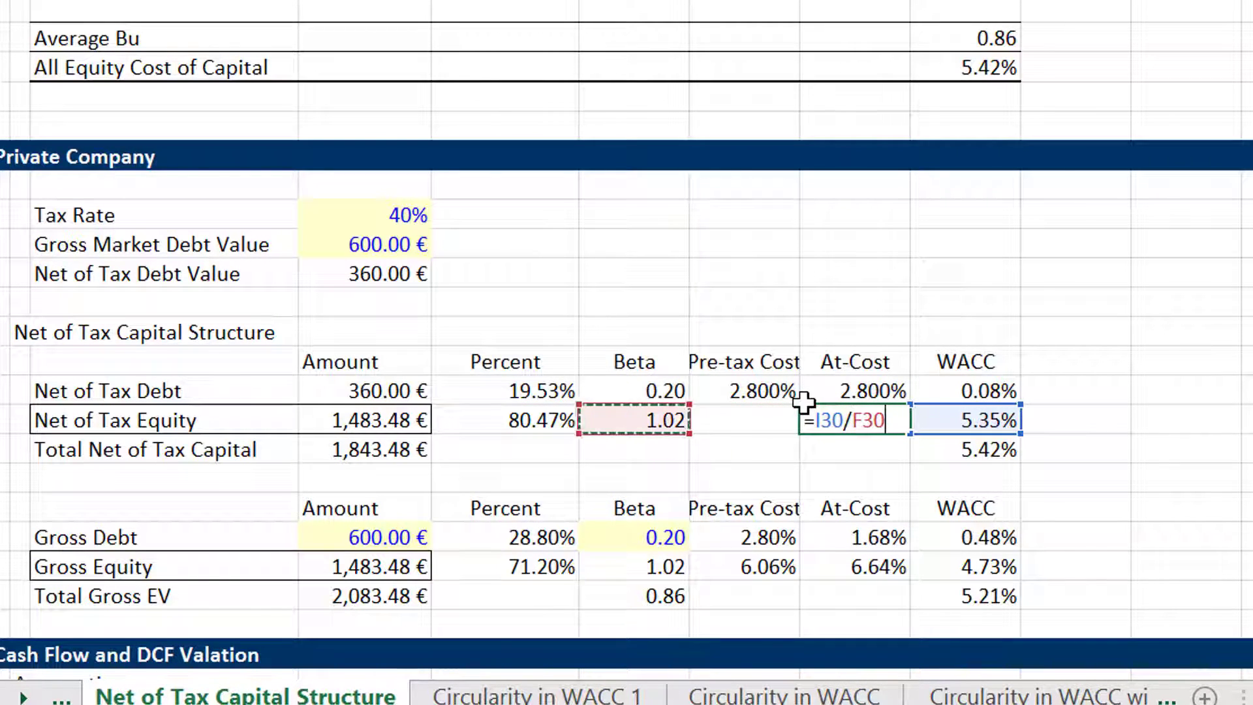
pyautogui.press('Left')
pyautogui.hotkey('ctrl', 'Return')
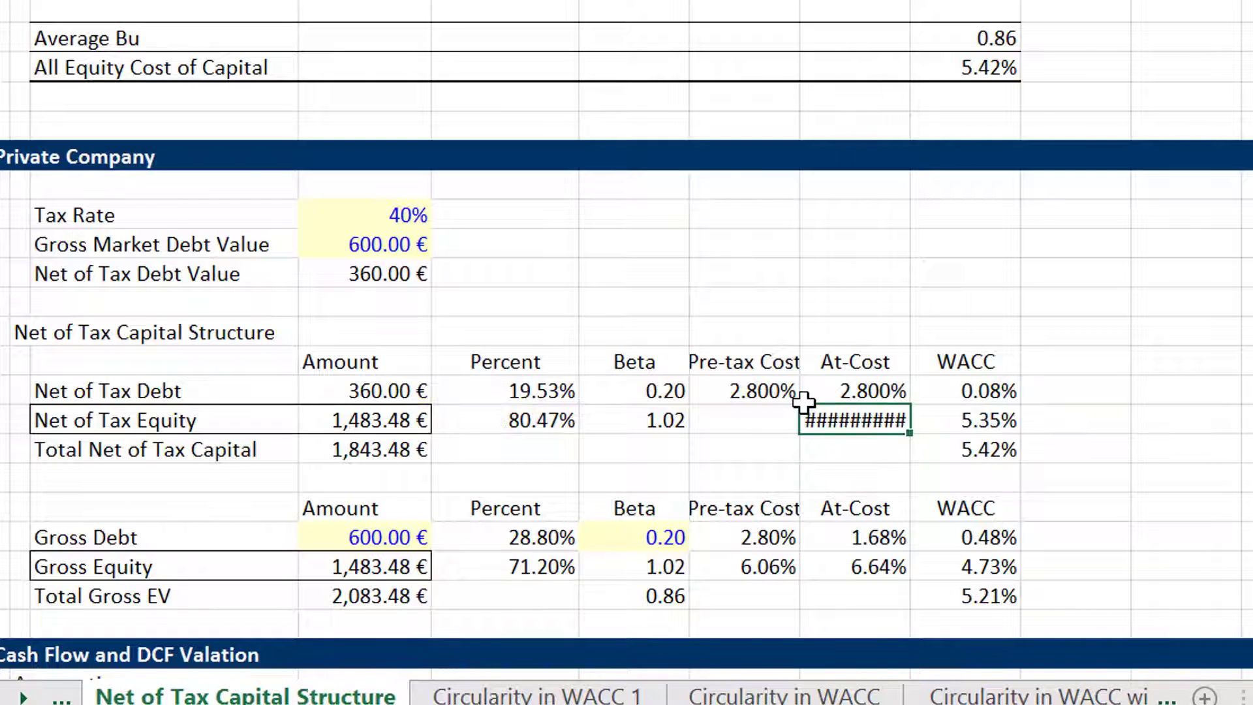
# - Review the Net of Tax Equity and Net of Tax Debt amounts, ending at the Total Net of Tax Capital amount
pyautogui.press('Left')
pyautogui.press('Left')
pyautogui.press('Left')
pyautogui.press('Left')
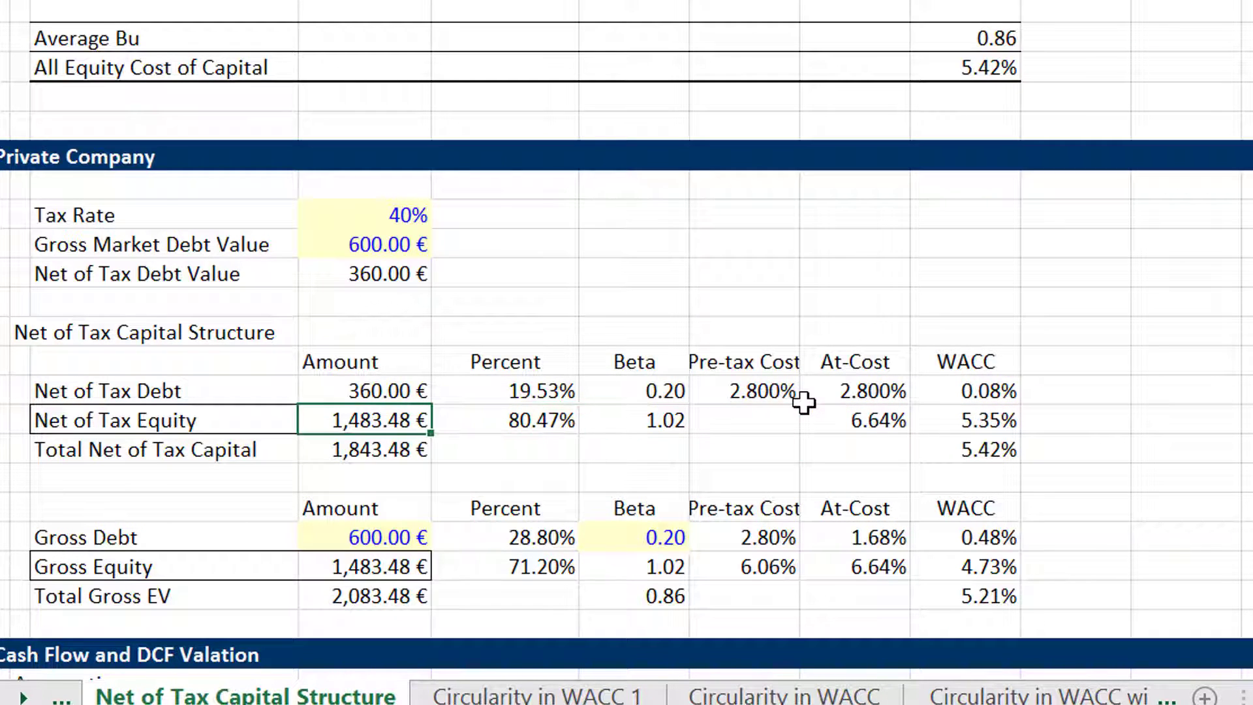
pyautogui.press('Down')
pyautogui.press('Up')
pyautogui.press('Up')
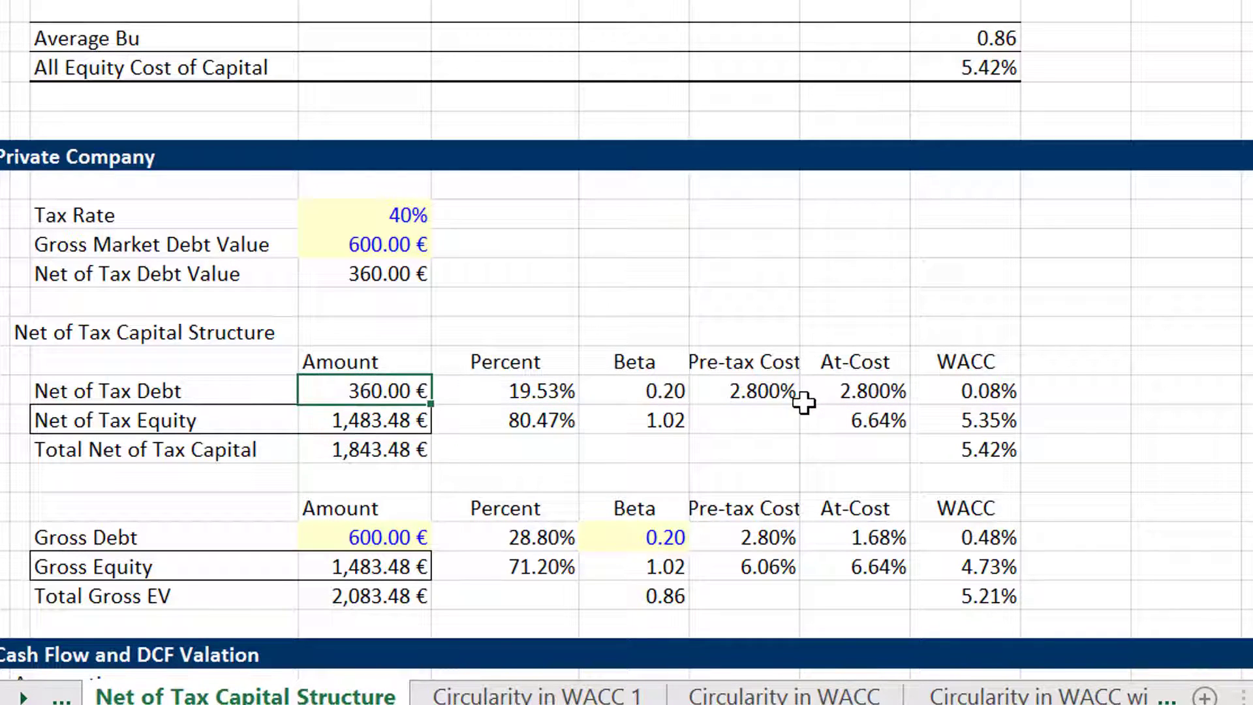
pyautogui.press('Down')
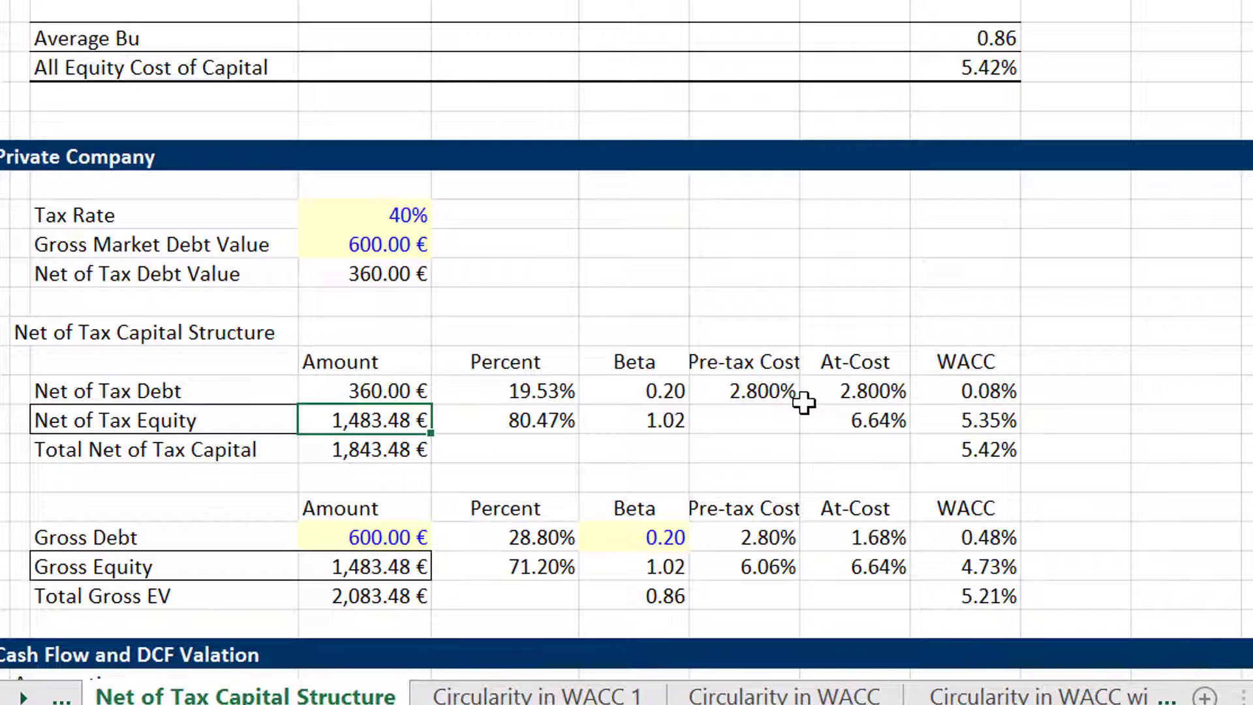
pyautogui.press('Down')
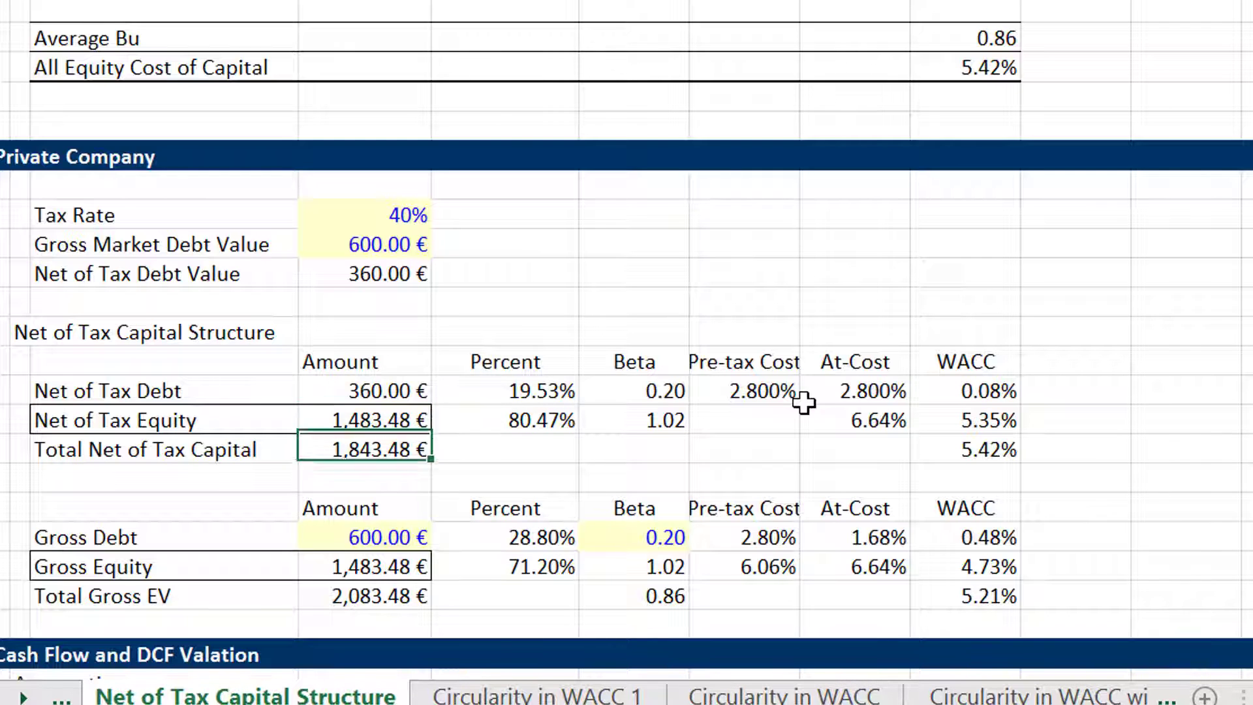
# - Look down through the Cash Flow and DCF growth assumptions, returning to the Gross Debt amount
pyautogui.press('Down')
pyautogui.press('Down')
pyautogui.press('Down')
pyautogui.press('Down')
pyautogui.press('Down')
pyautogui.press('Down')
pyautogui.press('Down')
pyautogui.press('Down')
pyautogui.press('Down')
pyautogui.press('Down')
pyautogui.press('Down')
pyautogui.press('Down')
pyautogui.press('Down')
pyautogui.press('Down')
pyautogui.press('Down')
pyautogui.press('Up')
pyautogui.press('Up')
pyautogui.press('Up')
pyautogui.press('Up')
pyautogui.press('Up')
pyautogui.press('Up')
pyautogui.press('Up')
pyautogui.press('Up')
pyautogui.press('Up')
pyautogui.press('Up')
pyautogui.press('Up')
pyautogui.press('Up')
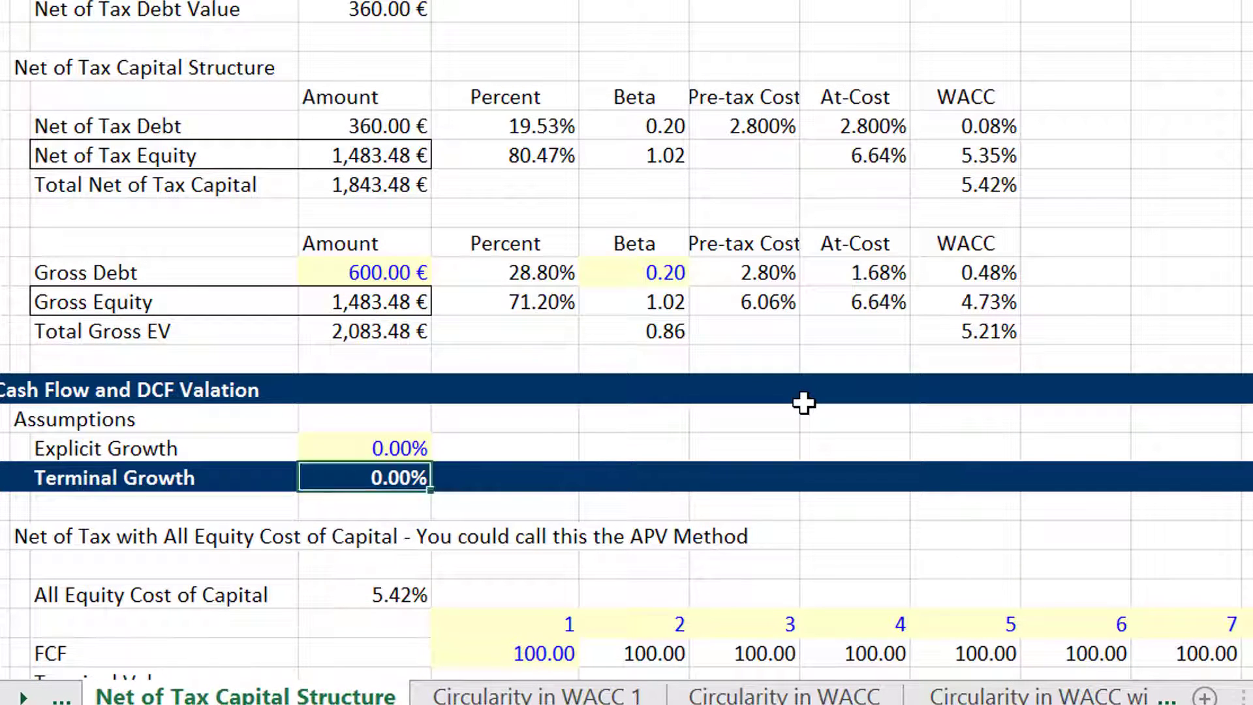
# - Review the Gross Debt row through At-Cost, plus the WACC values of the gross capital structure table
pyautogui.press('Right')
pyautogui.press('Right')
pyautogui.press('Right')
pyautogui.press('Right')
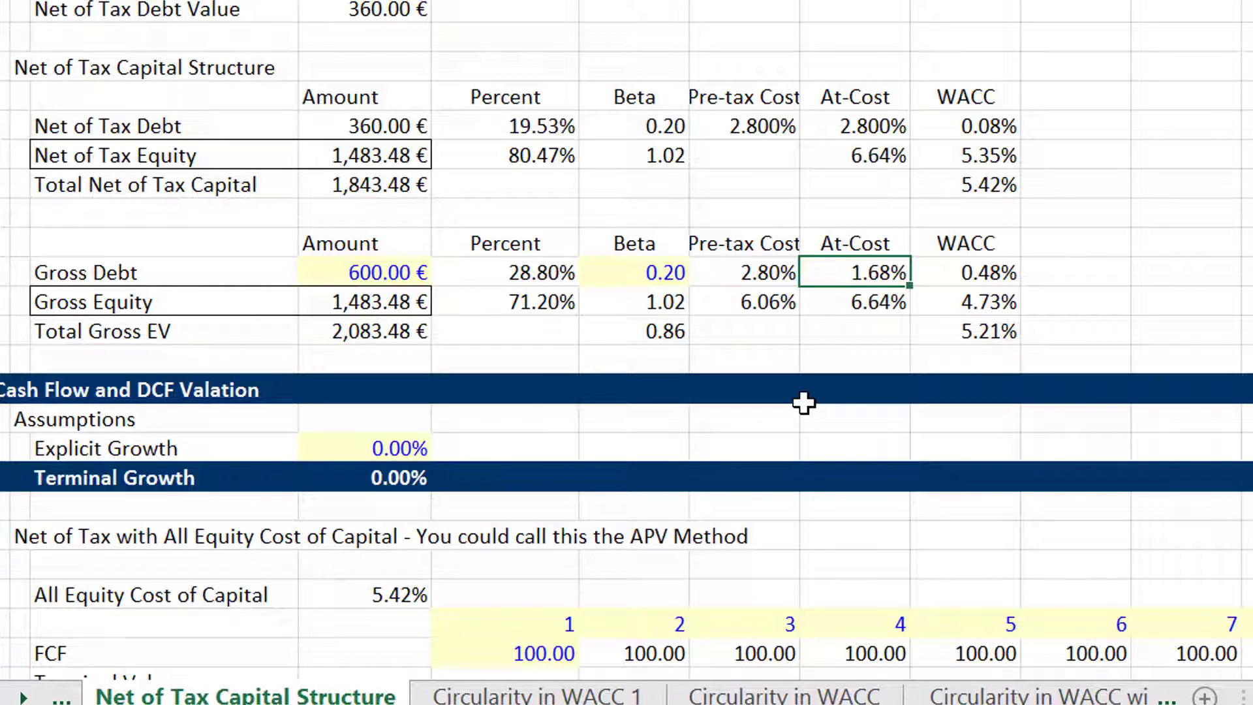
pyautogui.press('Right')
pyautogui.press('Down')
pyautogui.press('Down')
pyautogui.press('Up')
pyautogui.press('Up')
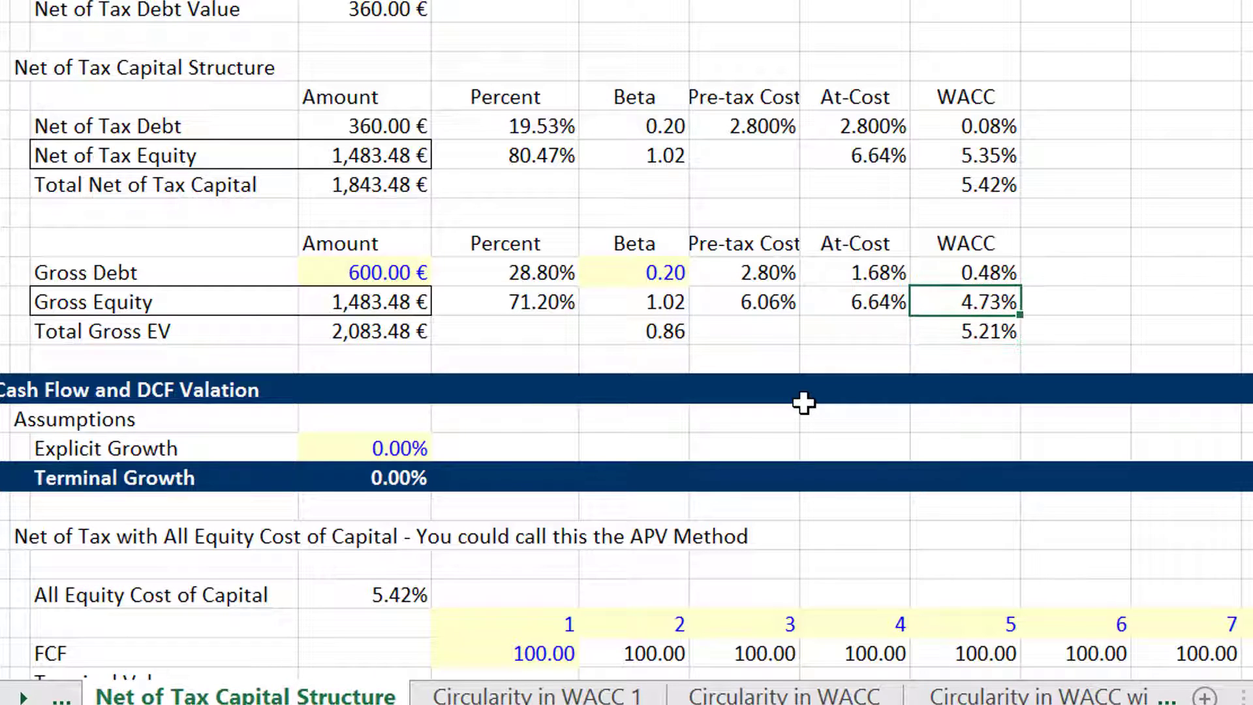
# - Set the private company's Gross Market Debt Value to 0
pyautogui.press('Up')
pyautogui.press('Up')
pyautogui.press('Up')
pyautogui.press('Up')
pyautogui.press('Up')
pyautogui.press('Up')
pyautogui.press('Up')
pyautogui.press('Up')
pyautogui.press('Up')
pyautogui.press('Up')
pyautogui.press('Up')
pyautogui.press('Up')
pyautogui.press('Up')
pyautogui.press('Up')
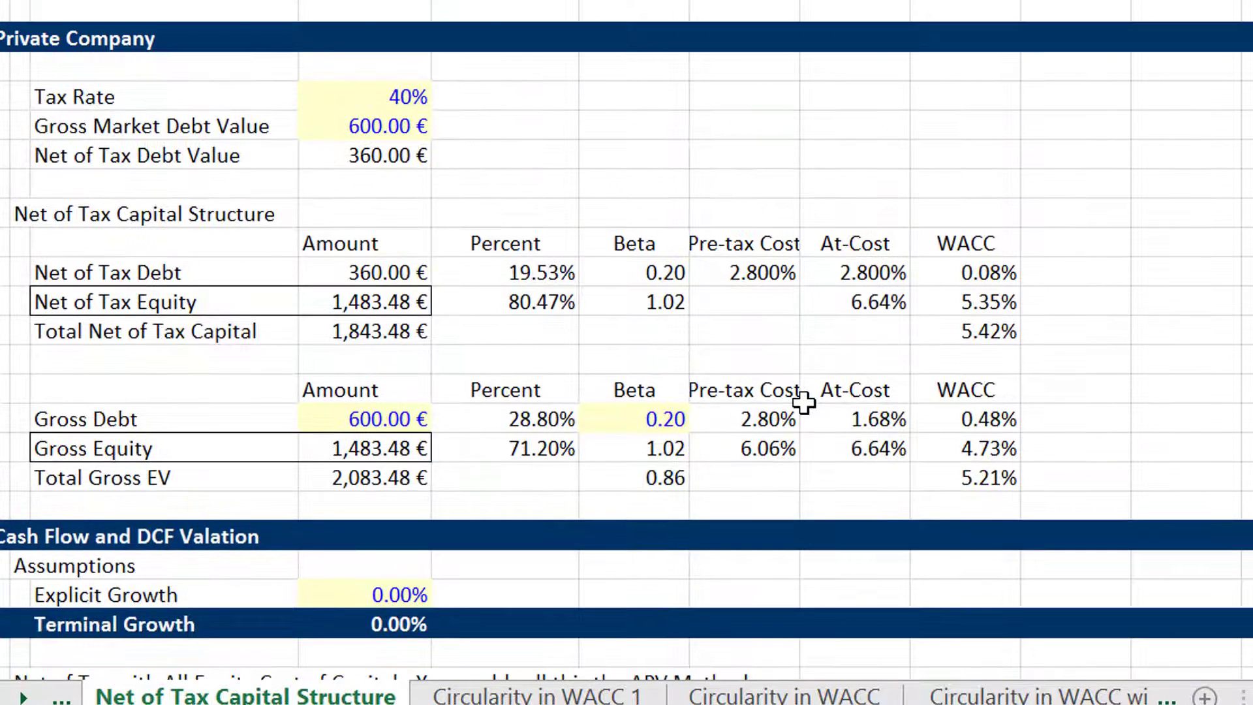
pyautogui.press('Down')
pyautogui.press('Left')
pyautogui.press('Left')
pyautogui.press('Left')
pyautogui.press('Down')
pyautogui.press('Down')
pyautogui.press('Left')
pyautogui.press('Left')
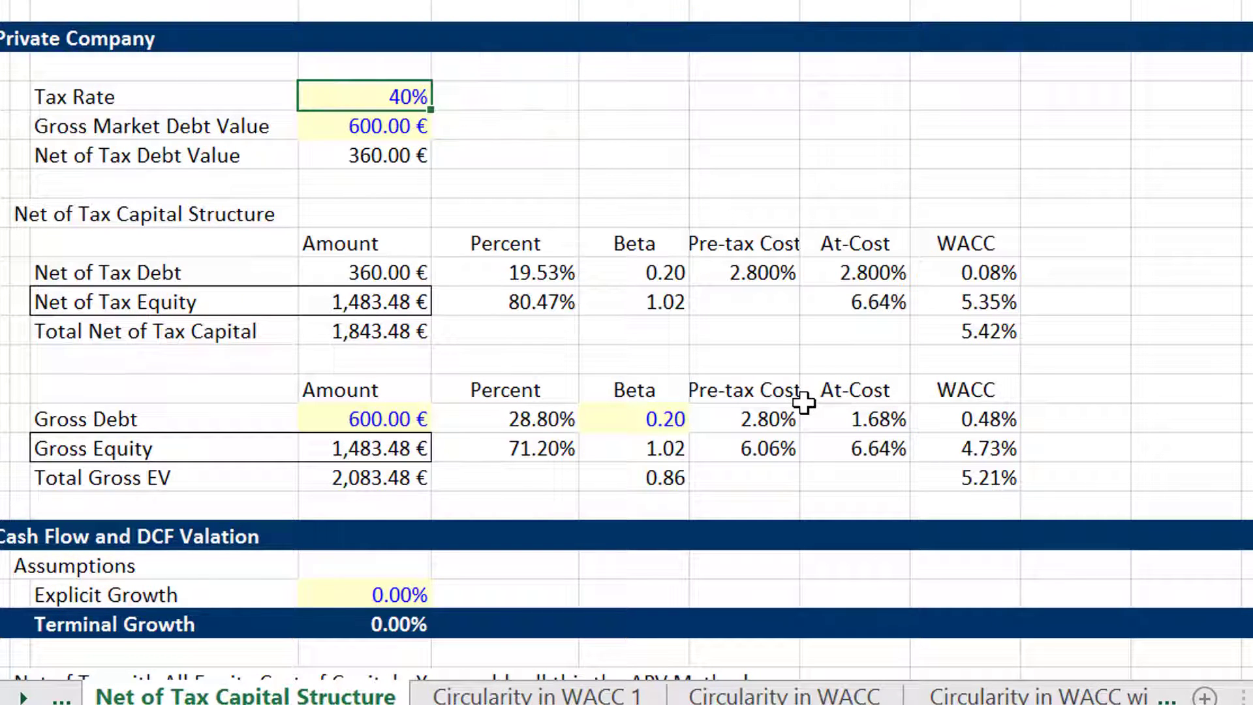
pyautogui.press('Down')
pyautogui.press('F2')
pyautogui.press('BackSpace')
pyautogui.press('BackSpace')
pyautogui.press('BackSpace')
pyautogui.write('0')
pyautogui.press('Return')
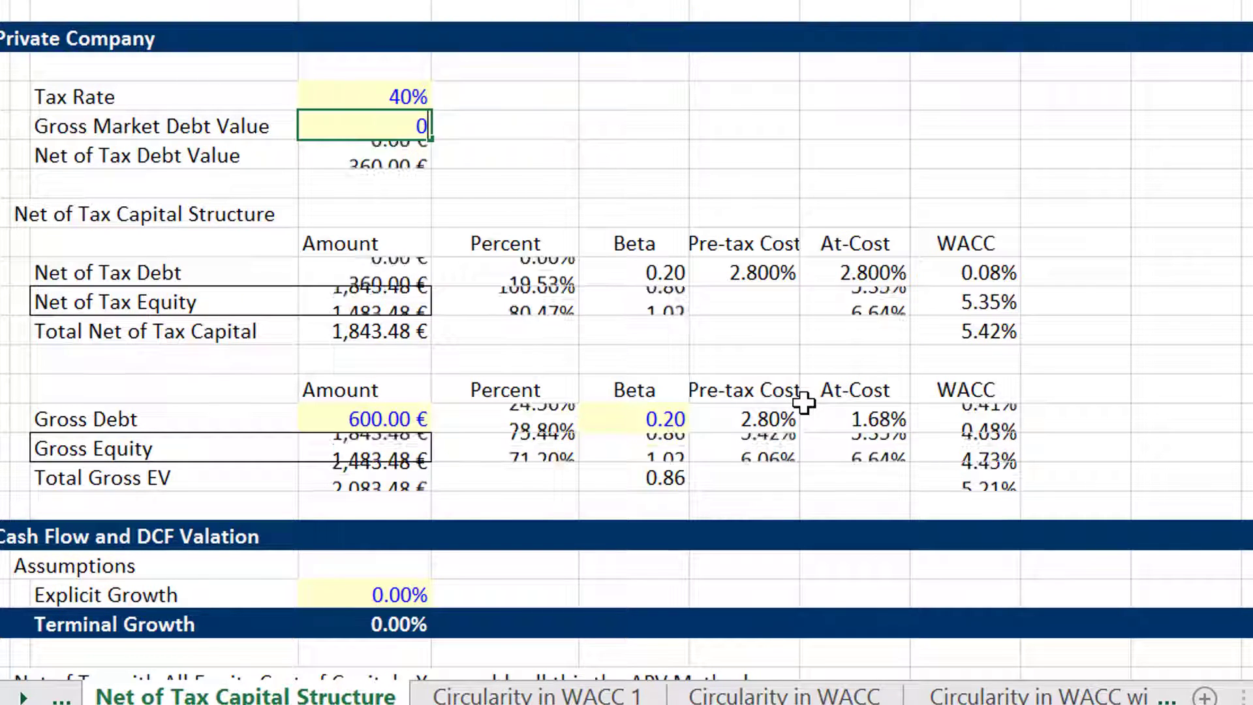
# - Set the private company's Gross Market Debt Value to 2,000
pyautogui.press('Up')
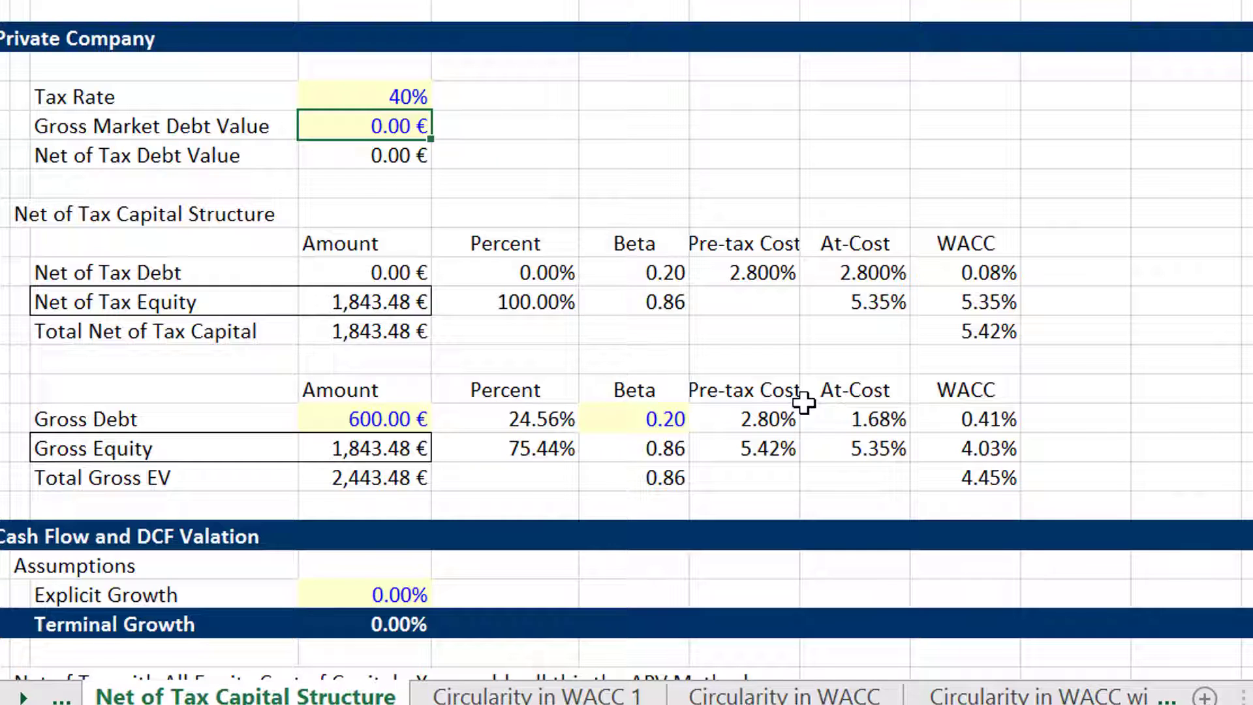
pyautogui.write('2000')
pyautogui.press('Return')
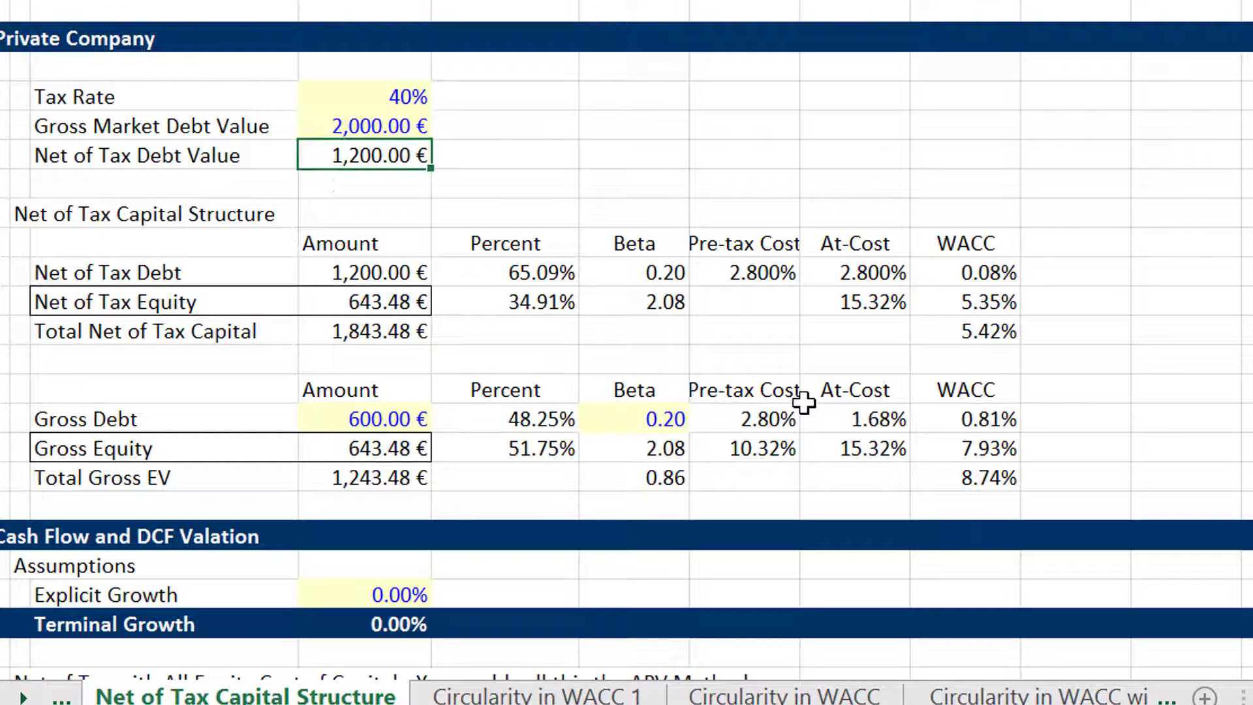
# - Set the private company's Gross Market Debt Value to 1,000
pyautogui.press('Up')
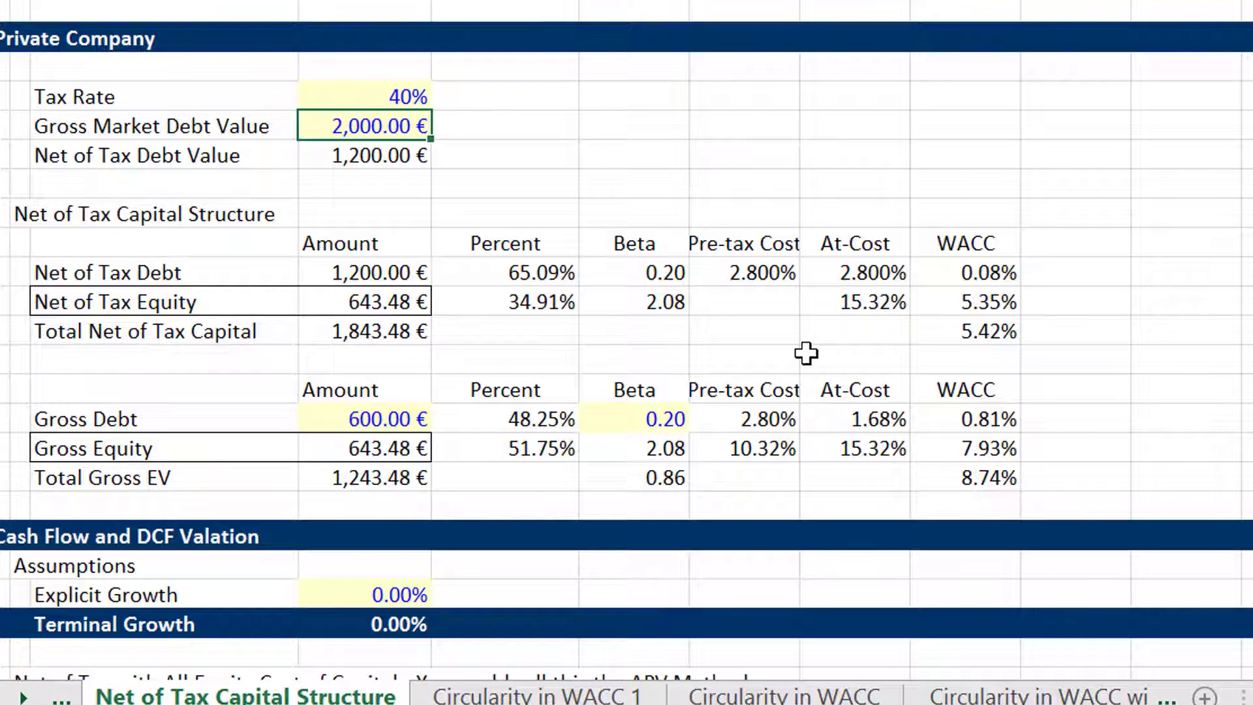
pyautogui.write('1,')
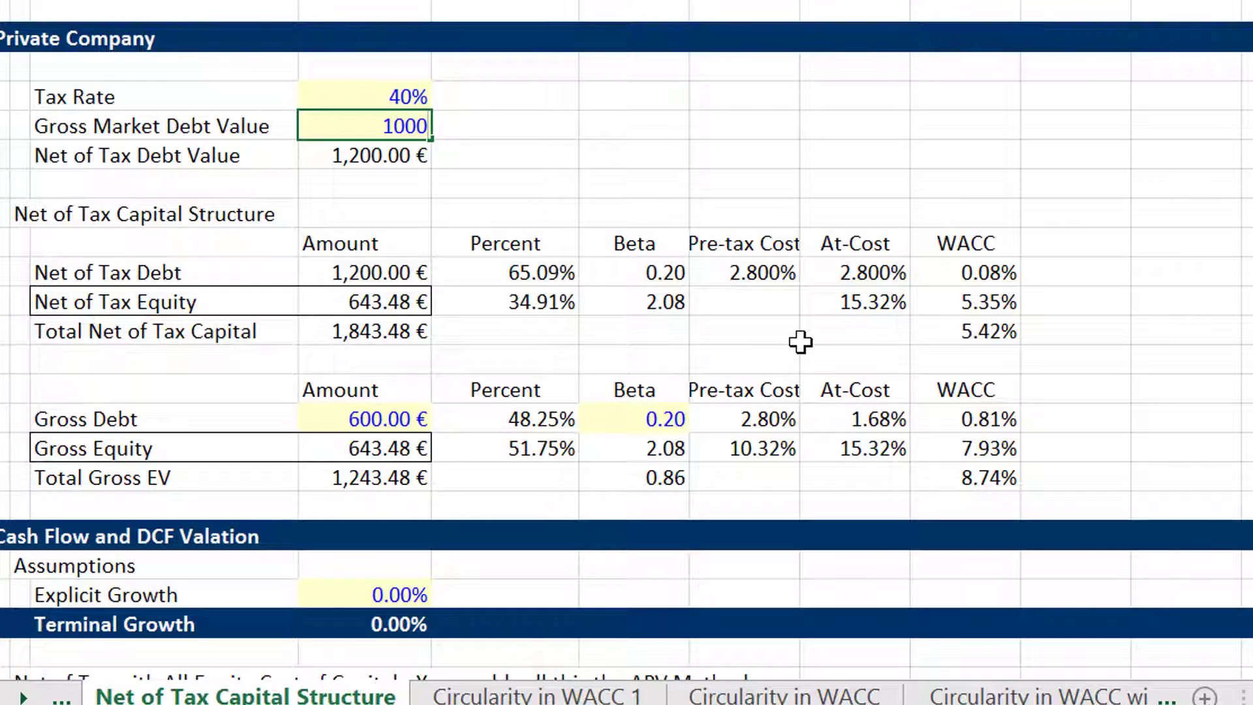
pyautogui.write('000')
pyautogui.press('Return')
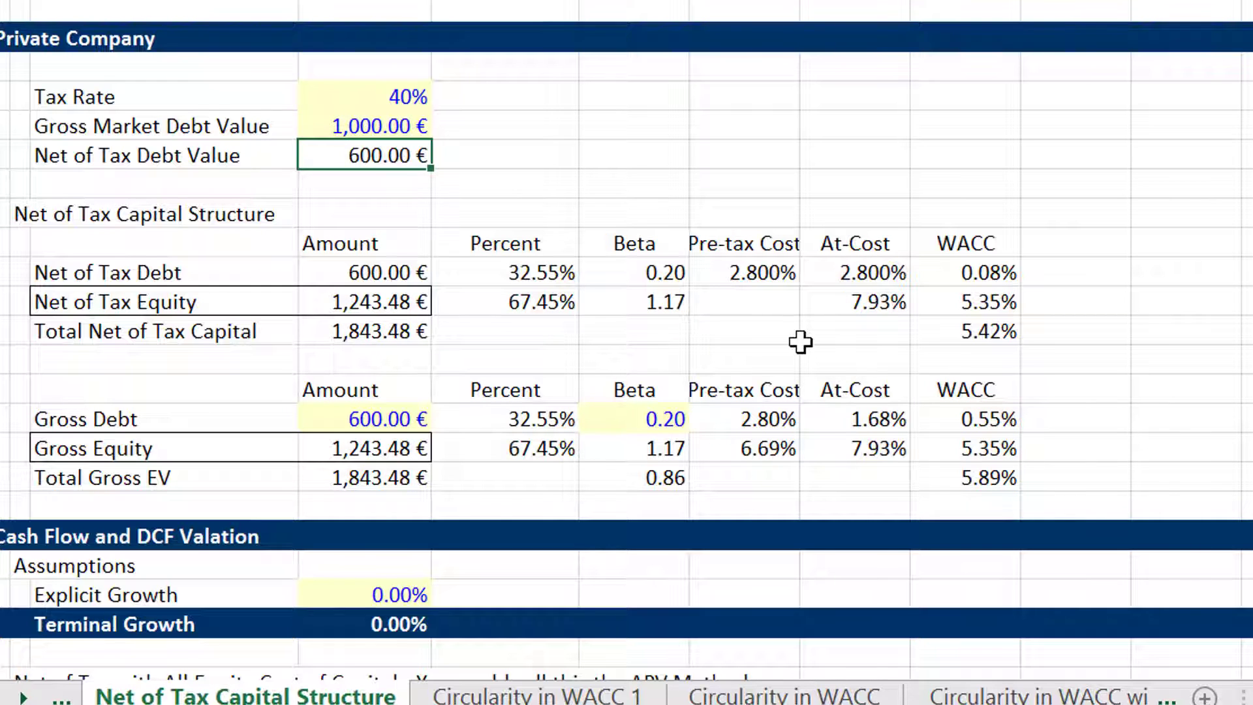
# - Review the Amount column from the Net of Tax Debt Value to the Gross Debt amount
pyautogui.press('Down')
pyautogui.press('Down')
pyautogui.press('Down')
pyautogui.press('Down')
pyautogui.press('Down')
pyautogui.press('Down')
pyautogui.press('Down')
pyautogui.press('Down')
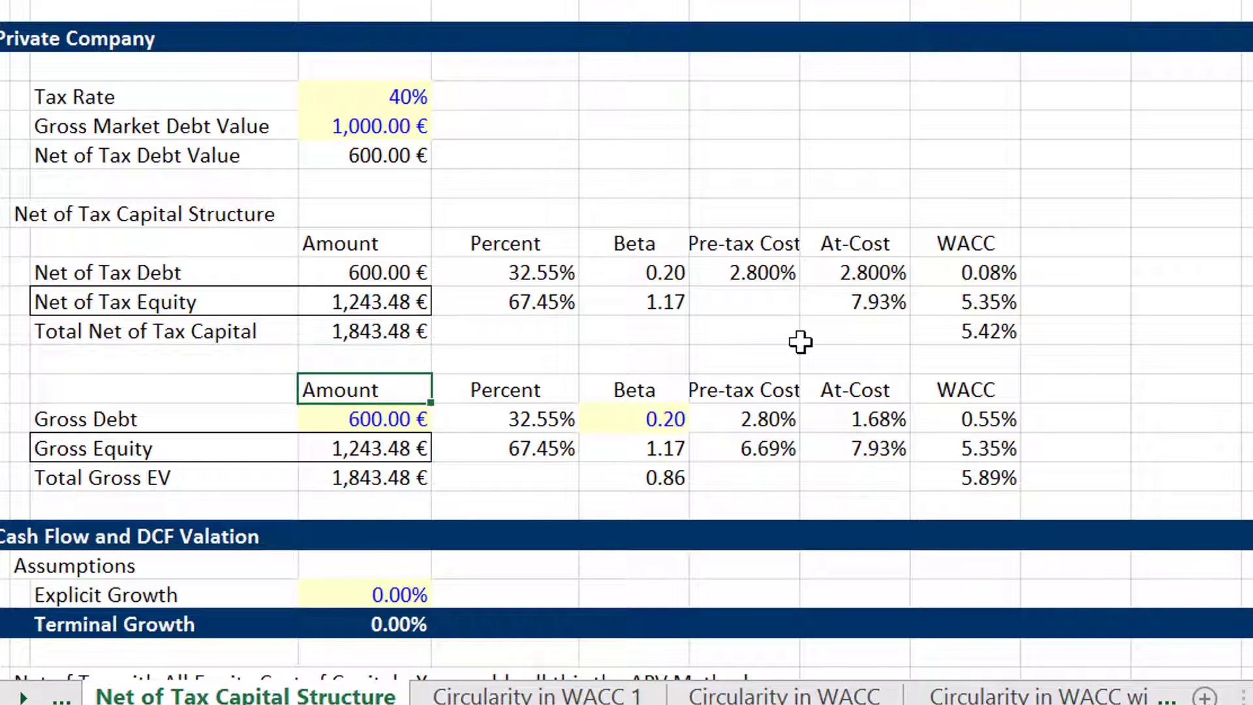
pyautogui.press('Down')
# - Compare the Percent column of the net of tax table with the gross table, ending at the Gross Debt percent
pyautogui.press('Right')
pyautogui.press('Up')
pyautogui.press('Up')
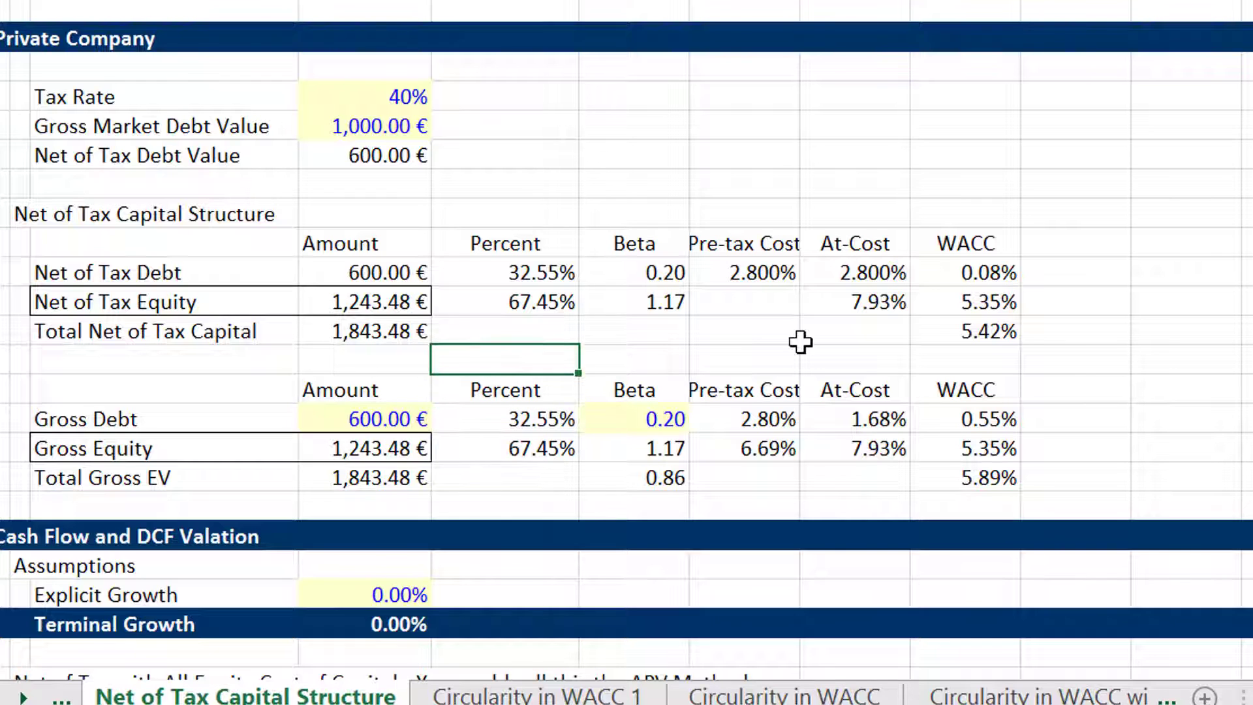
pyautogui.press('Up')
pyautogui.press('Up')
pyautogui.press('Up')
pyautogui.press('Up')
pyautogui.press('Up')
pyautogui.press('Up')
pyautogui.press('Up')
pyautogui.press('Down')
pyautogui.press('Down')
pyautogui.press('Down')
pyautogui.press('Down')
pyautogui.press('Down')
pyautogui.press('Down')
pyautogui.press('Down')
pyautogui.press('Down')
pyautogui.press('Down')
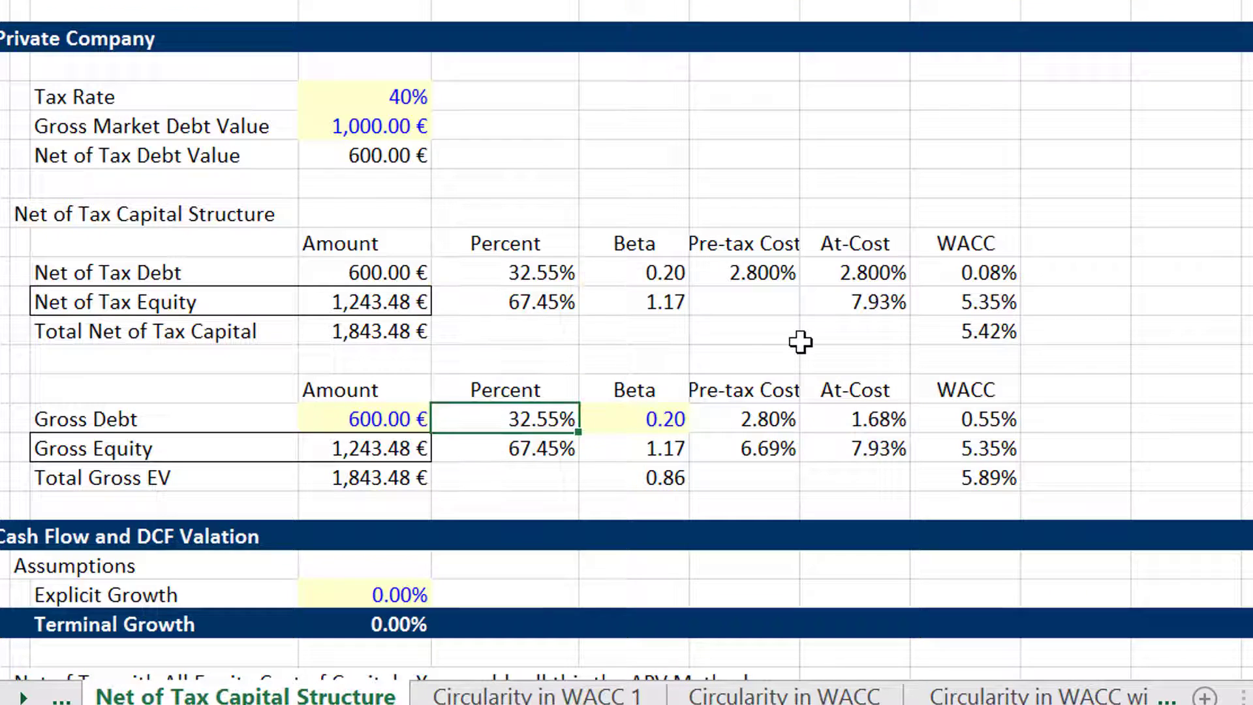
# - Review the WACC values for Gross Debt and Gross Equity, ending at the Total Gross EV WACC
pyautogui.press('Right')
pyautogui.press('Right')
pyautogui.press('Right')
pyautogui.press('Right')
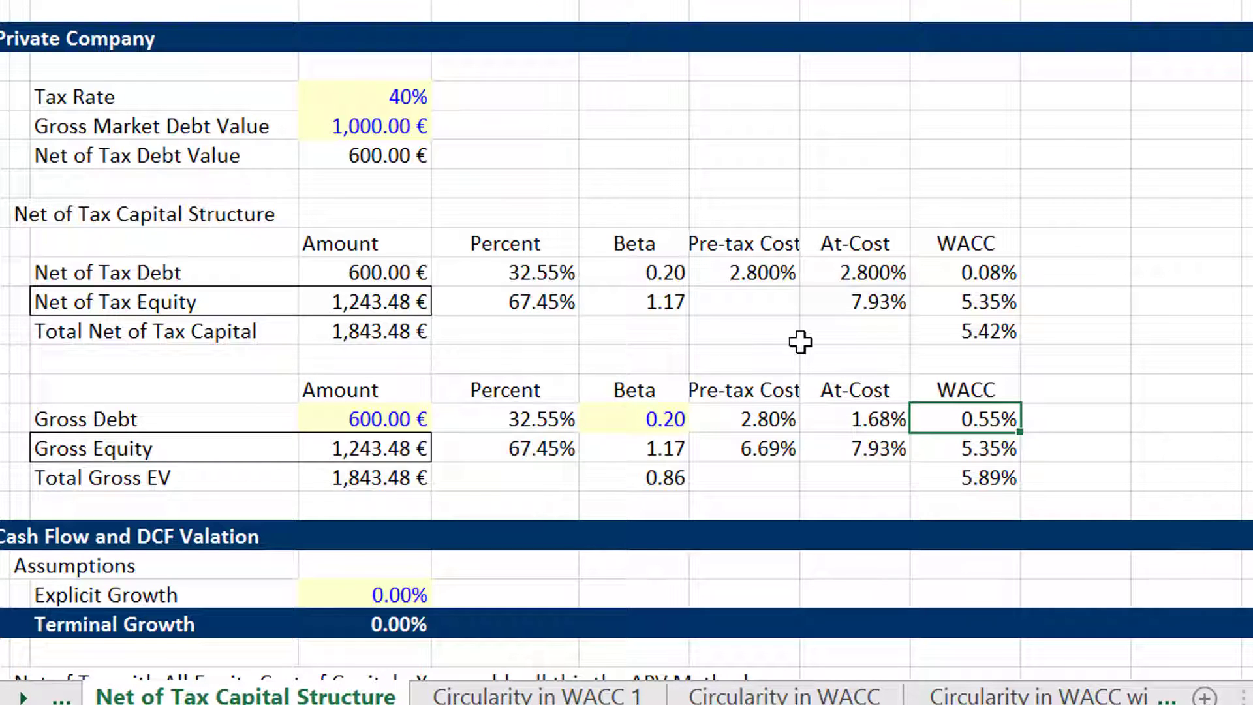
pyautogui.press('Down')
pyautogui.press('Down')
pyautogui.press('Up')
pyautogui.press('Down')
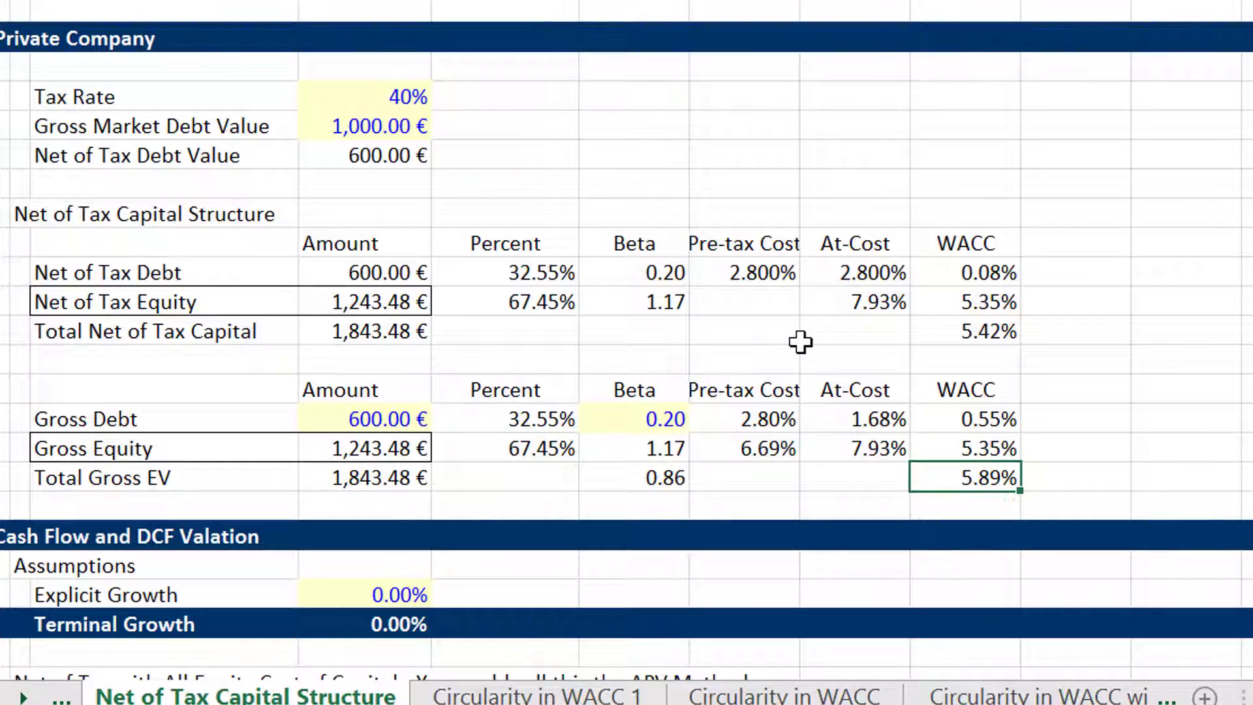
# - Review the Cash Flow and DCF section from the growth assumptions to the Gross Capital Structure WACC
pyautogui.press('Down')
pyautogui.press('Down')
pyautogui.press('Down')
pyautogui.press('Down')
pyautogui.press('Down')
pyautogui.press('Down')
pyautogui.press('Down')
pyautogui.press('Down')
pyautogui.press('Down')
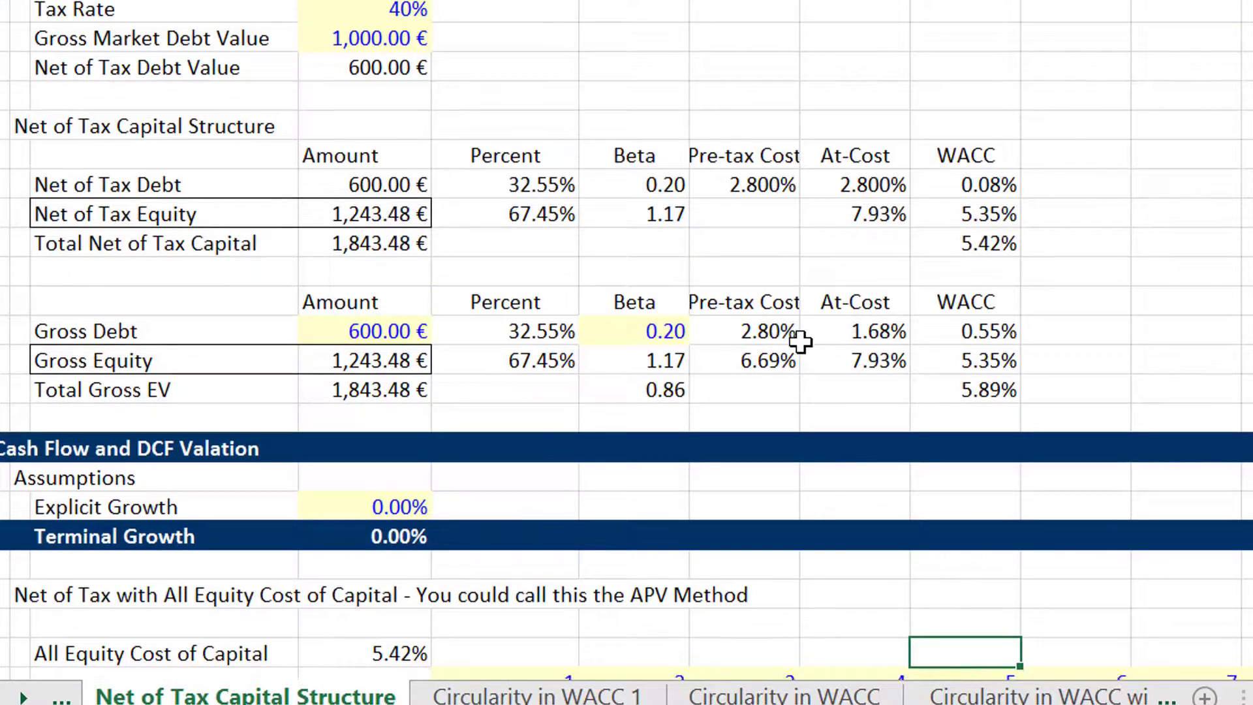
pyautogui.press('Down')
pyautogui.press('Down')
pyautogui.press('Down')
pyautogui.press('Down')
pyautogui.press('Down')
pyautogui.press('Down')
pyautogui.press('Down')
pyautogui.press('Down')
pyautogui.press('Down')
pyautogui.press('Down')
pyautogui.press('Down')
pyautogui.press('Down')
pyautogui.press('Down')
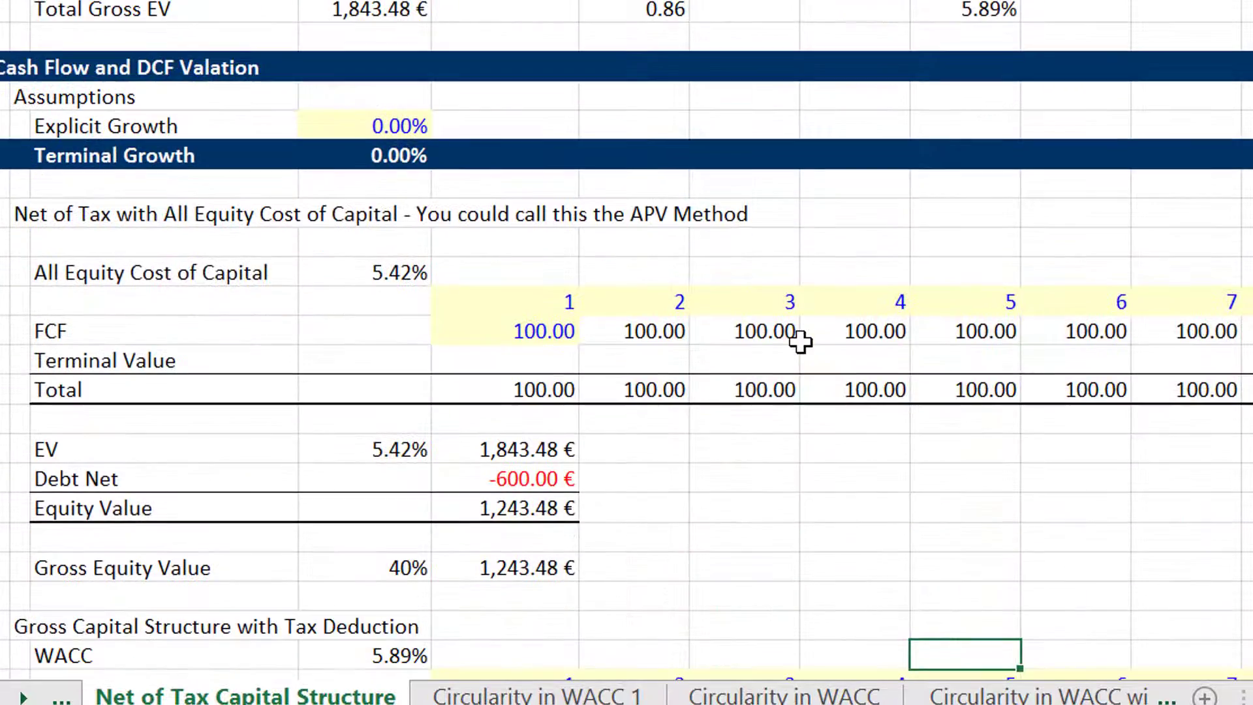
# - Remove the dark blue banner fill from the Terminal Growth row, leaving a bold label and a yellow input cell
pyautogui.press('Up')
pyautogui.press('Up')
pyautogui.press('Up')
pyautogui.press('Up')
pyautogui.press('Up')
pyautogui.press('Up')
pyautogui.press('Up')
pyautogui.press('Up')
pyautogui.press('Up')
pyautogui.press('Up')
pyautogui.press('Up')
pyautogui.press('Up')
pyautogui.press('Left')
pyautogui.press('Left')
pyautogui.press('Left')
pyautogui.press('Left')
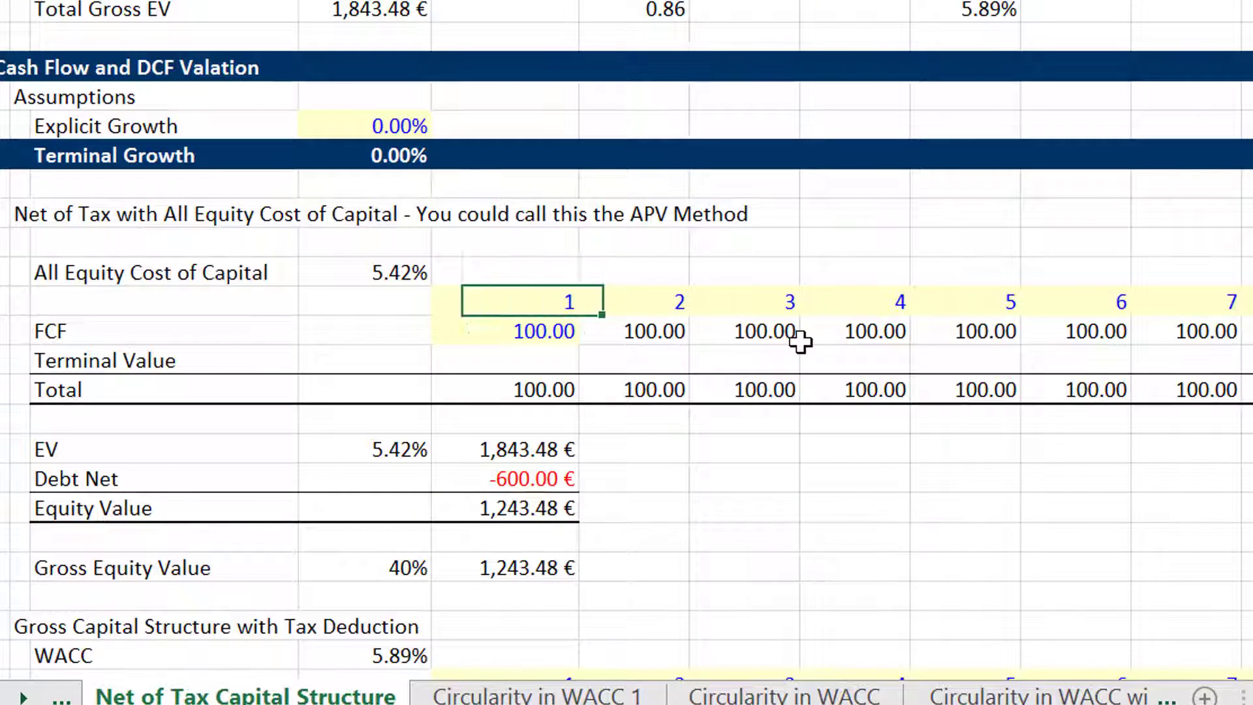
pyautogui.press('Left')
pyautogui.press('Left')
pyautogui.press('Left')
pyautogui.press('Up')
pyautogui.press('Up')
pyautogui.press('Up')
pyautogui.press('Up')
pyautogui.press('Up')
pyautogui.press('Up')
pyautogui.press('Up')
pyautogui.press('Up')
pyautogui.press('Up')
pyautogui.press('Up')
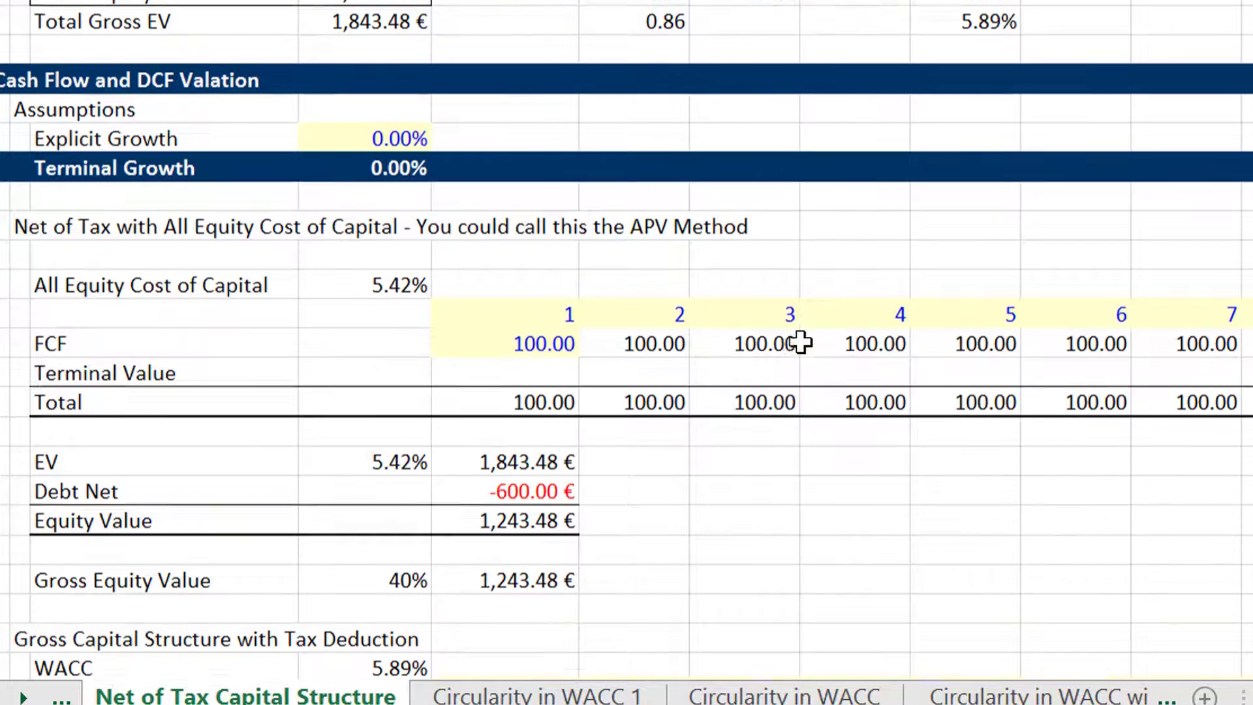
pyautogui.press('Down')
pyautogui.press('Down')
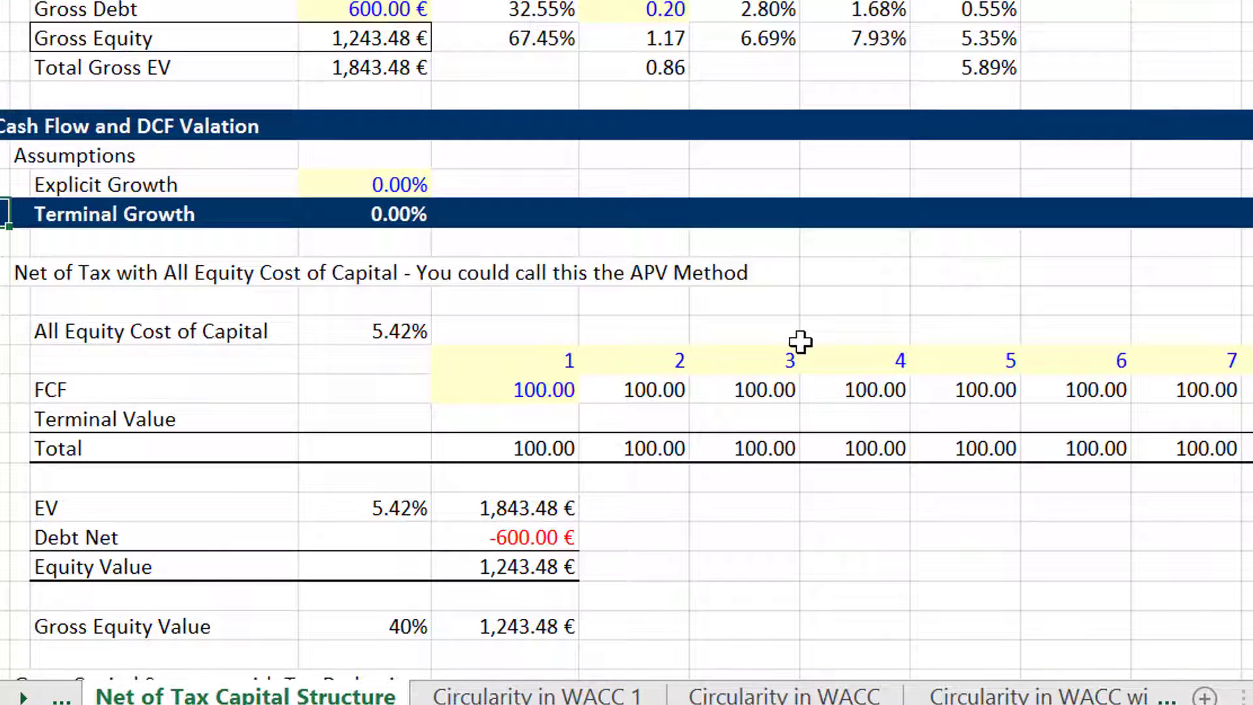
pyautogui.press('Right')
pyautogui.press('Right')
pyautogui.press('Left')
pyautogui.press('Left')
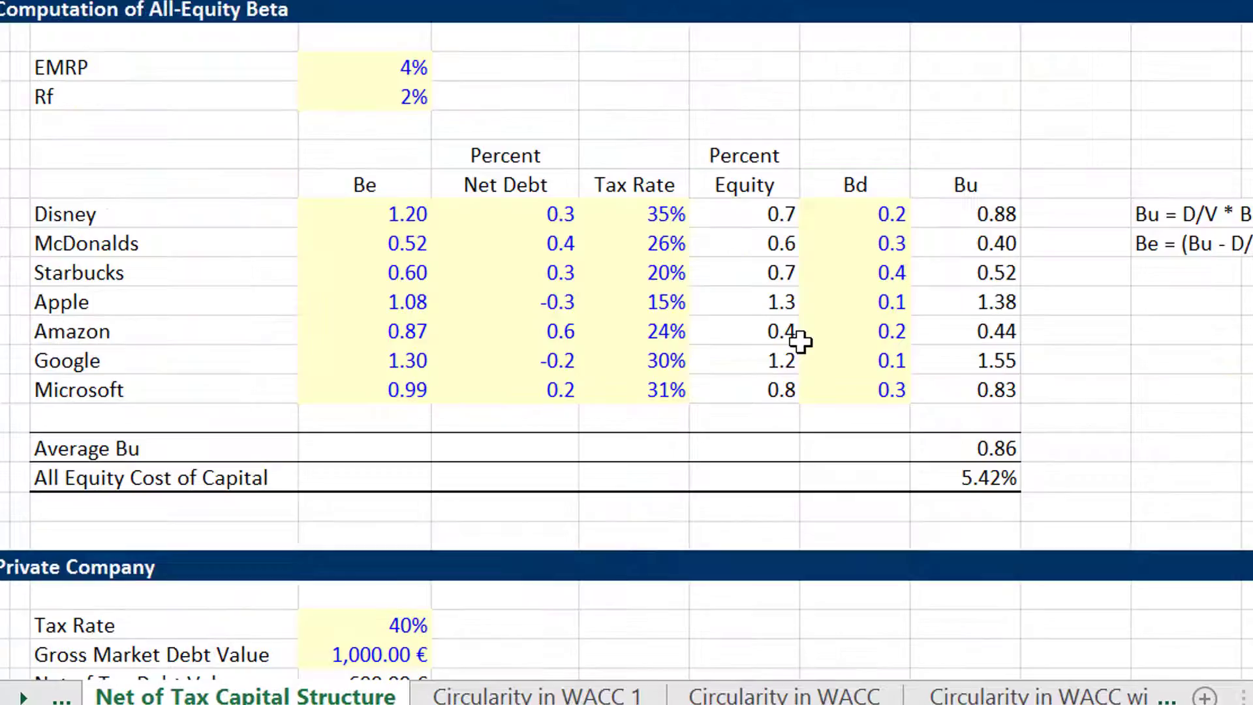
# - Review the Terminal Growth and Explicit Growth assumptions in the Cash Flow and DCF section
pyautogui.scroll(-8, 800, 341)
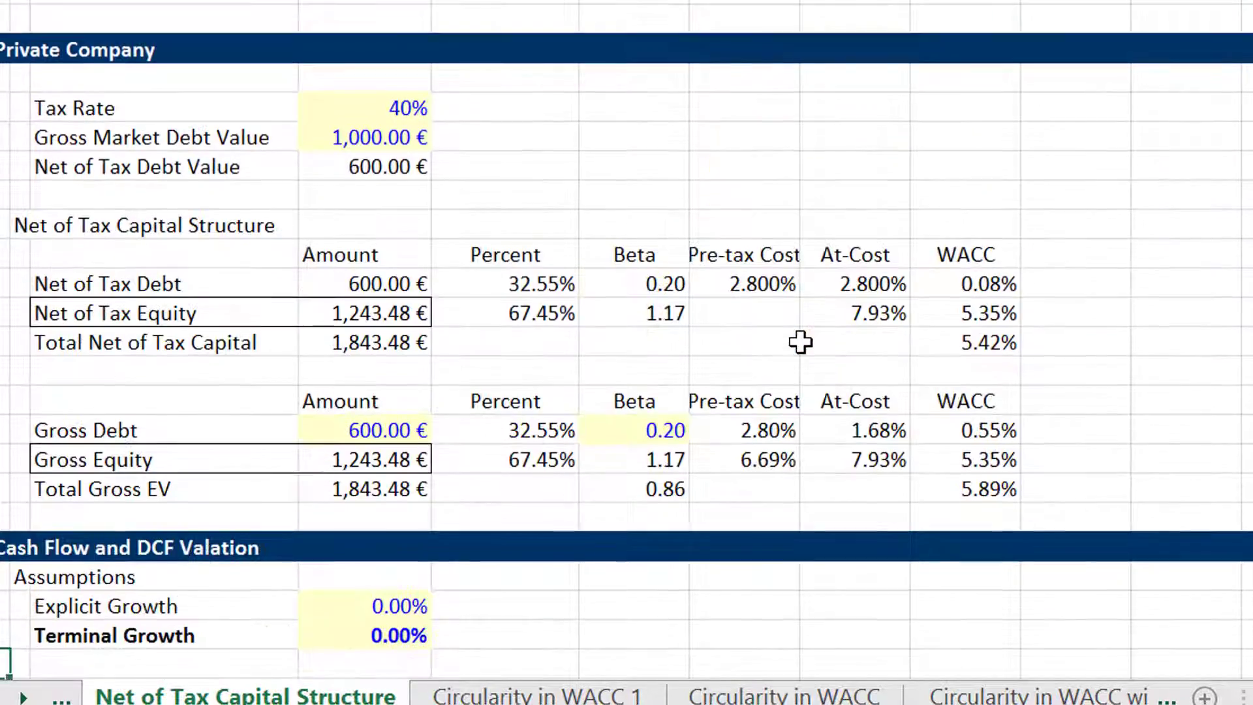
pyautogui.scroll(-3, 800, 340)
pyautogui.press('Up')
pyautogui.press('Up')
pyautogui.press('Up')
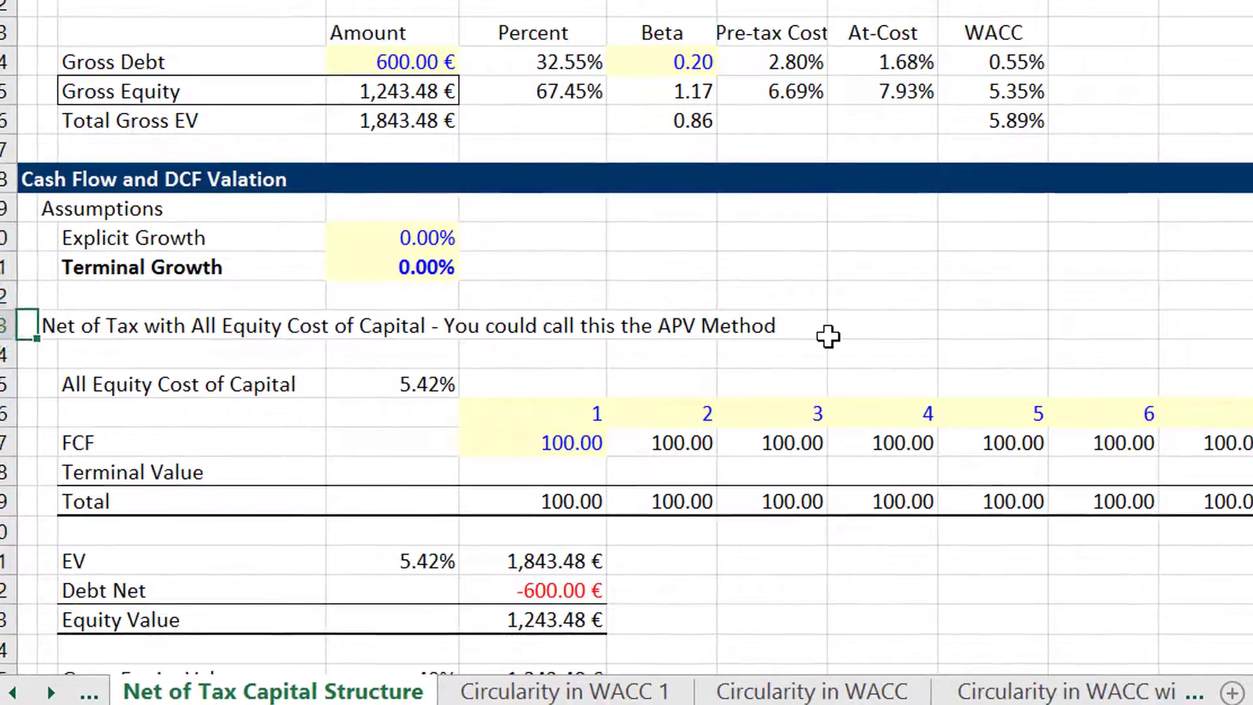
pyautogui.press('Up')
pyautogui.press('Up')
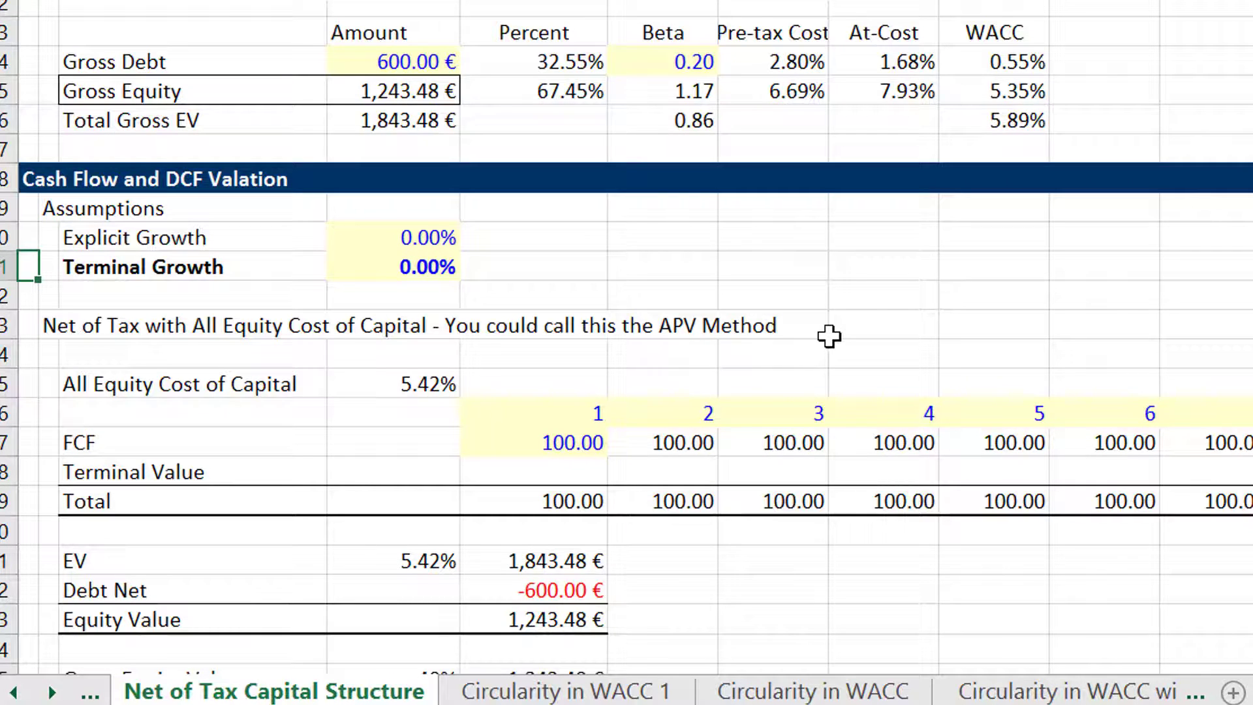
pyautogui.press('Right')
pyautogui.press('Right')
pyautogui.press('Left')
pyautogui.press('Left')
pyautogui.press('Right')
pyautogui.press('Right')
pyautogui.press('Up')
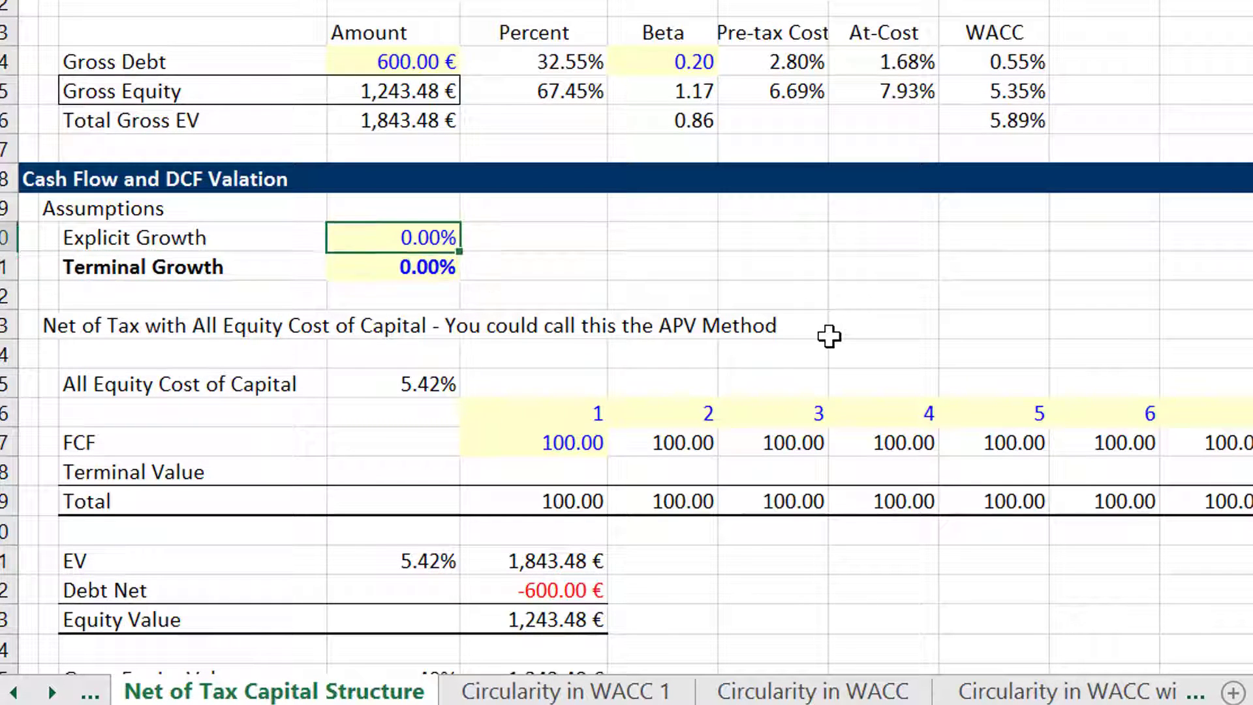
# - Follow the FCF row of the all-equity valuation to year 10 and inspect the Terminal Value formula below it
pyautogui.press('Down')
pyautogui.press('Down')
pyautogui.press('Down')
pyautogui.press('Down')
pyautogui.press('Down')
pyautogui.press('Down')
pyautogui.press('Down')
pyautogui.press('Down')
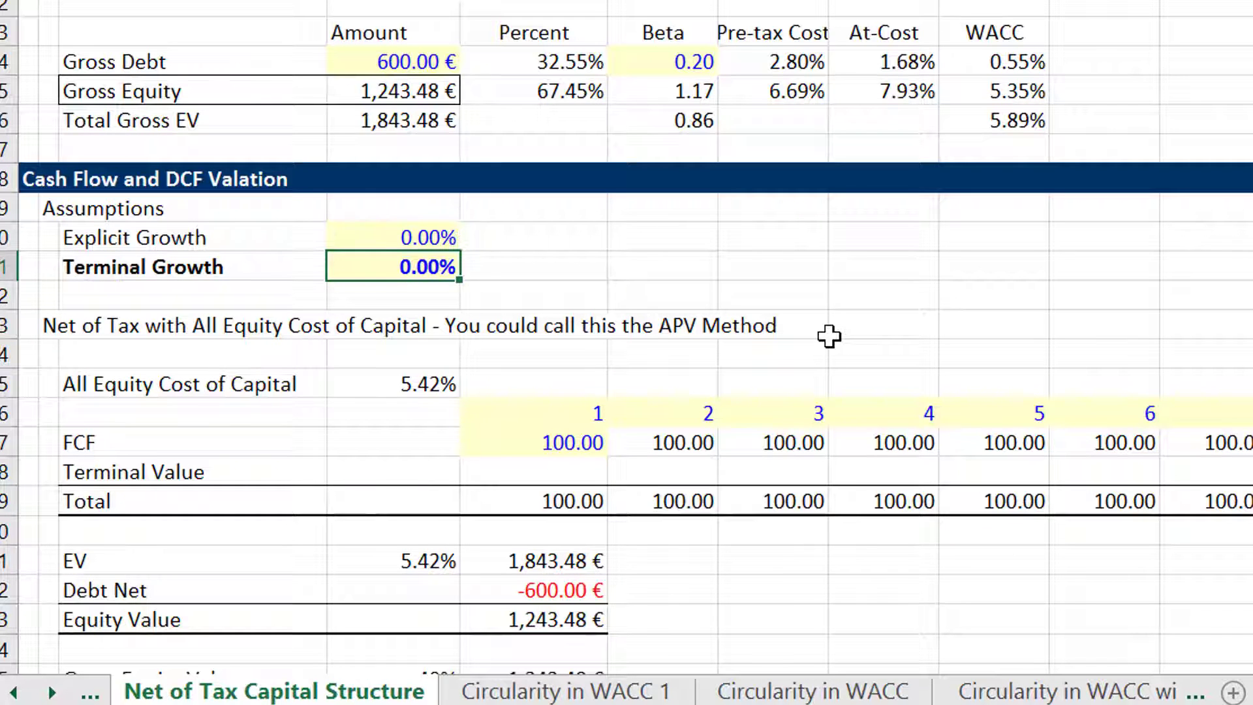
pyautogui.press('Right')
pyautogui.press('Up')
pyautogui.press('Right')
pyautogui.press('Right')
pyautogui.press('Right')
pyautogui.press('Right')
pyautogui.press('Right')
pyautogui.press('Right')
pyautogui.press('Right')
pyautogui.press('Right')
pyautogui.press('Right')
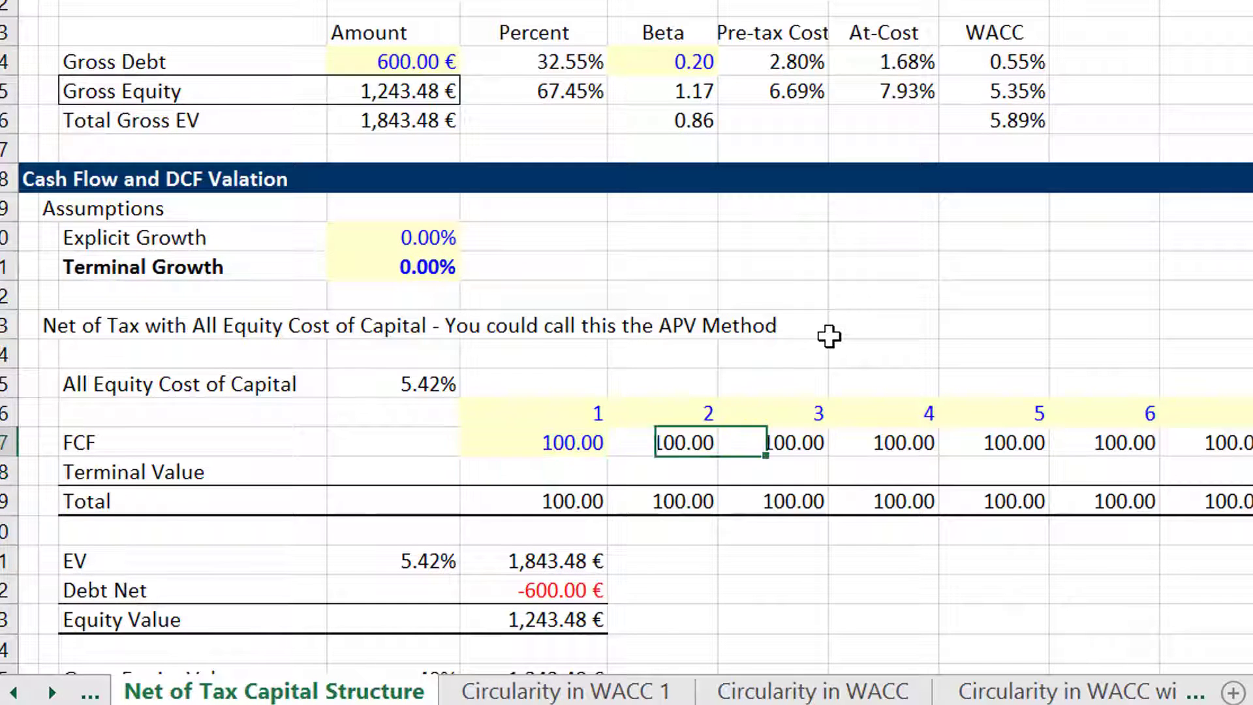
pyautogui.press('Down')
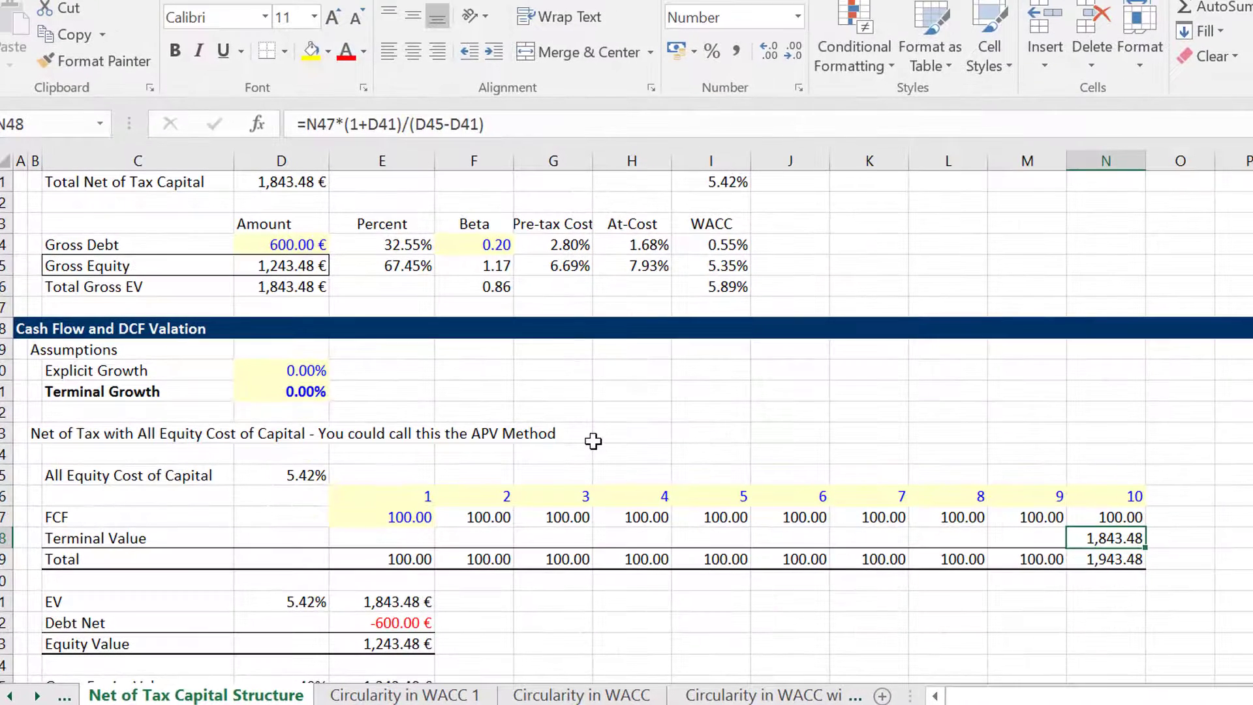
# - Rebuild the year 10 Terminal Value as =N47*(1+D41)/(D45-D41), accepting the closing parenthesis correction
pyautogui.write('=')
pyautogui.press('Up')
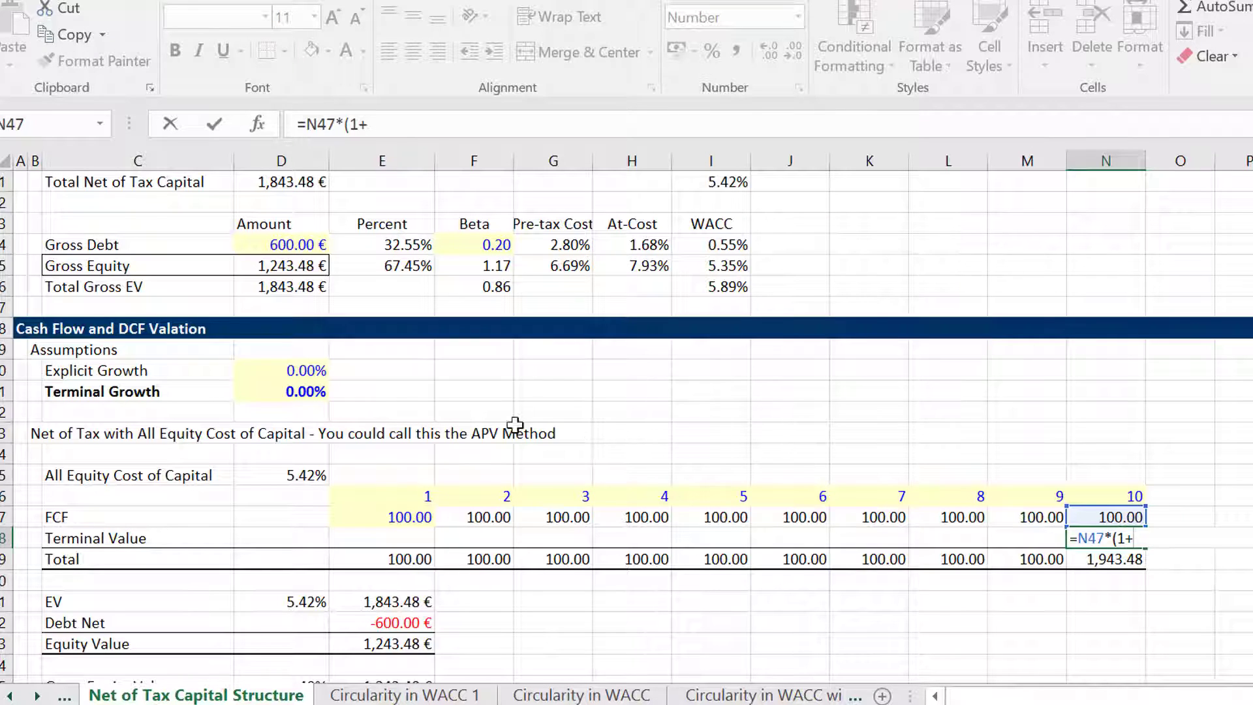
pyautogui.click(295, 371)
pyautogui.press('Down')
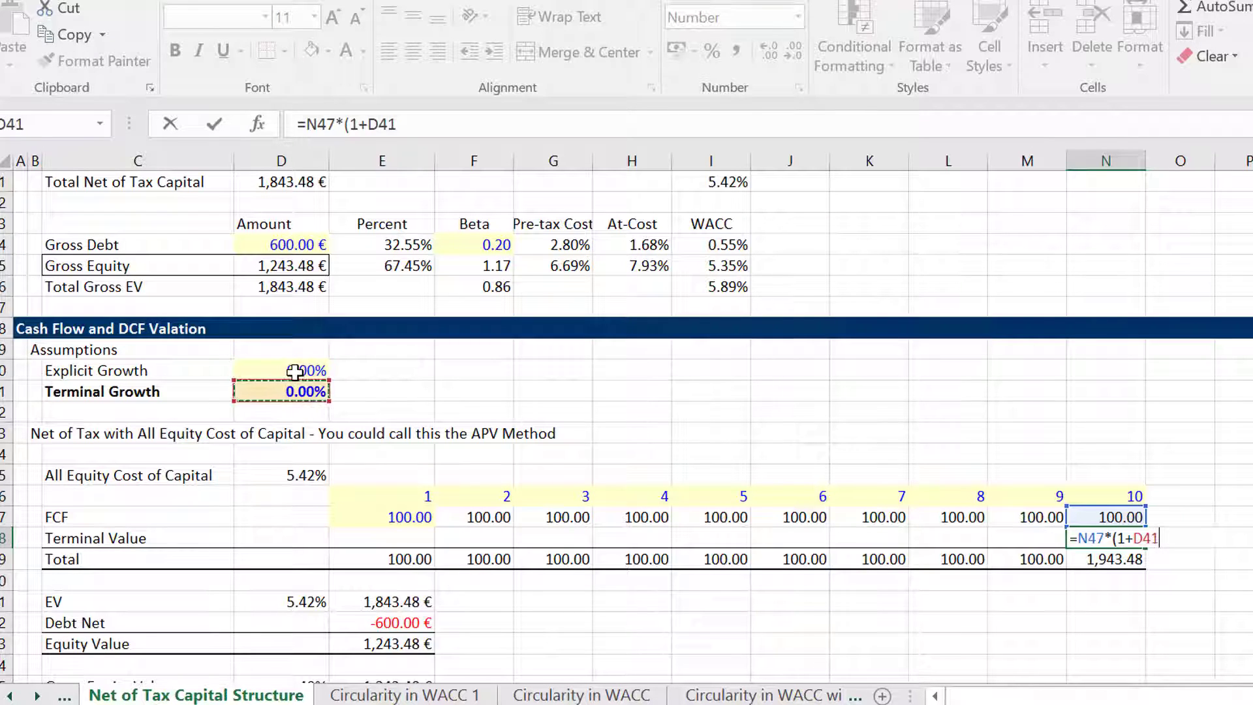
pyautogui.write(')/(')
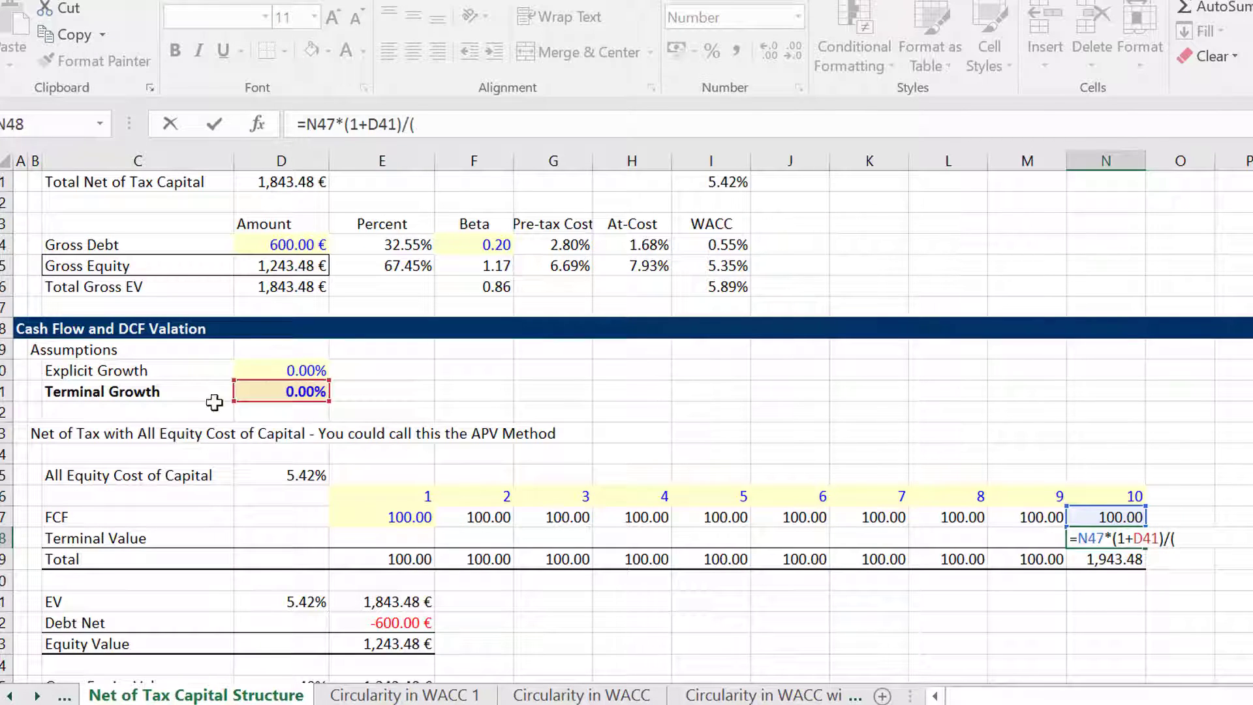
pyautogui.click(267, 473)
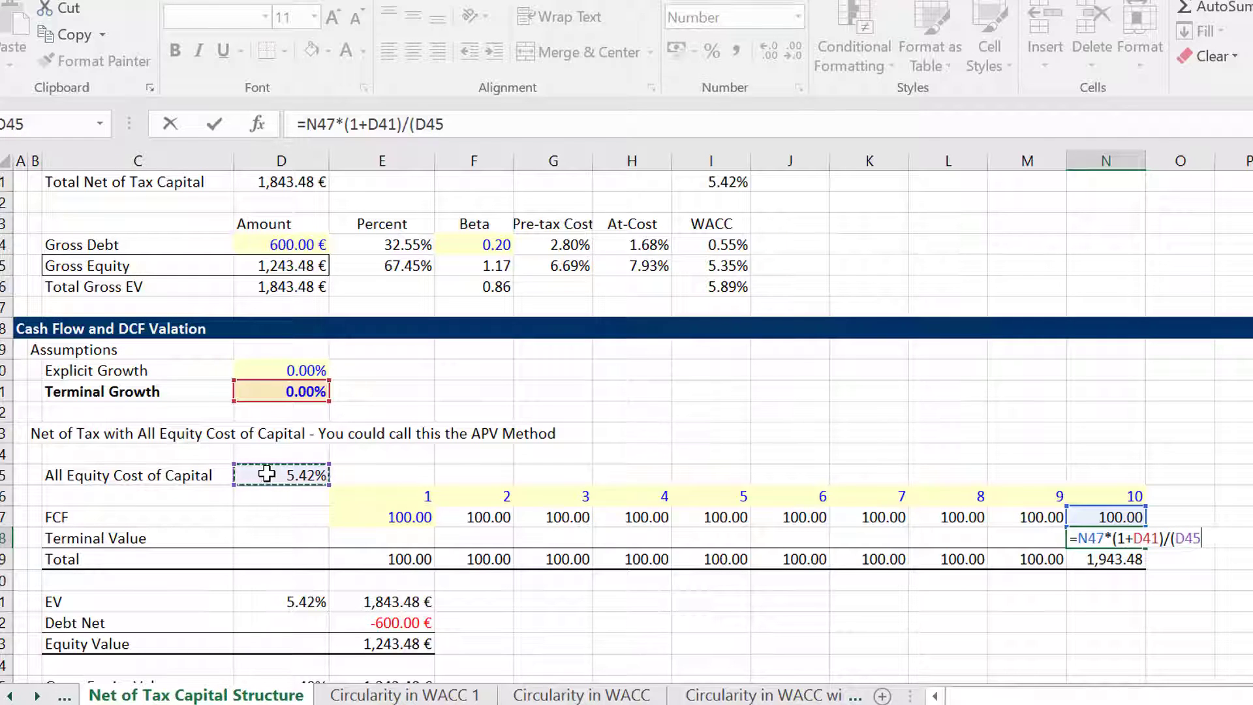
pyautogui.write('-')
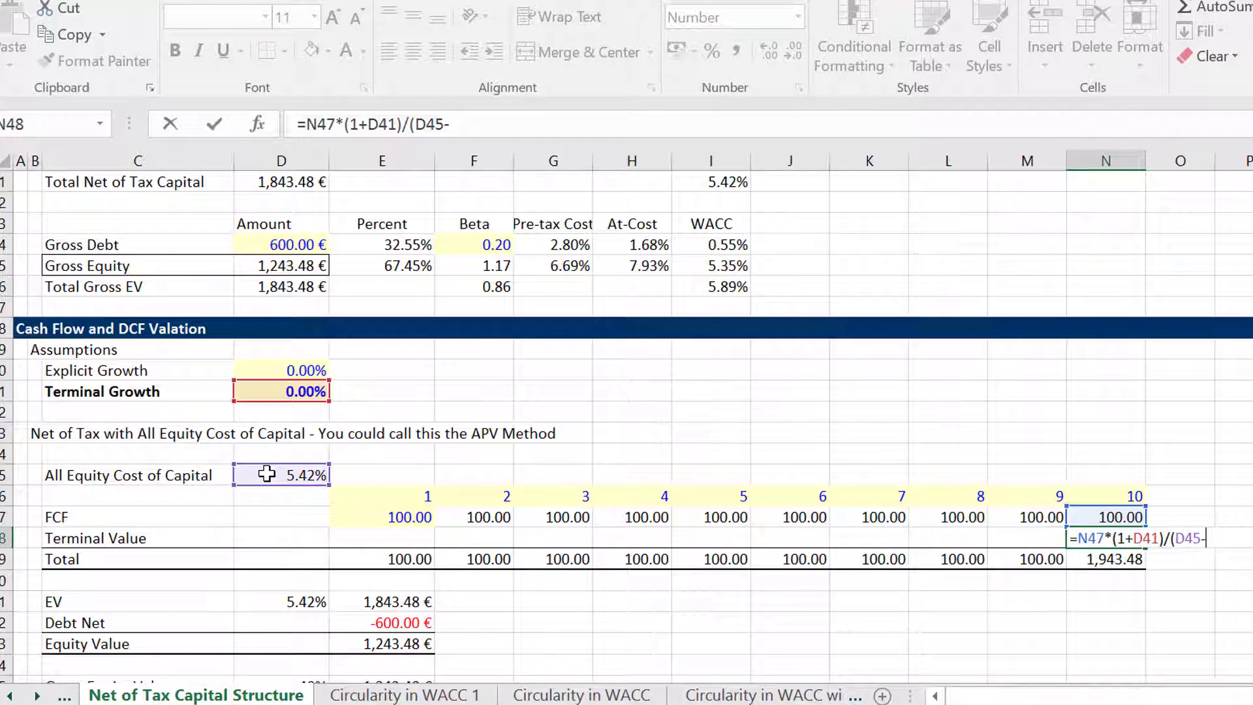
pyautogui.click(287, 391)
pyautogui.press('Return')
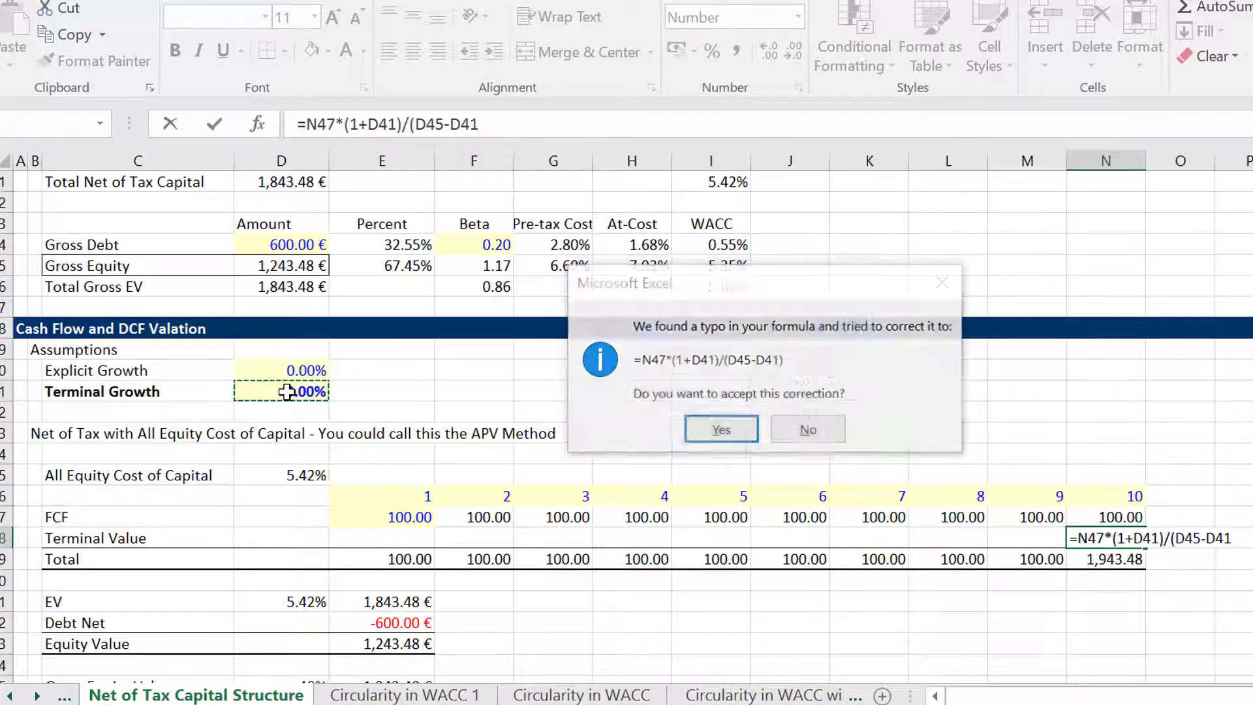
pyautogui.press('Return')
# - Inspect the NPV formula behind the EV and the reference behind Debt Net in the all-equity valuation
pyautogui.press('Left')
pyautogui.press('Left')
pyautogui.press('Left')
pyautogui.press('Left')
pyautogui.press('Left')
pyautogui.press('Left')
pyautogui.press('Left')
pyautogui.press('Left')
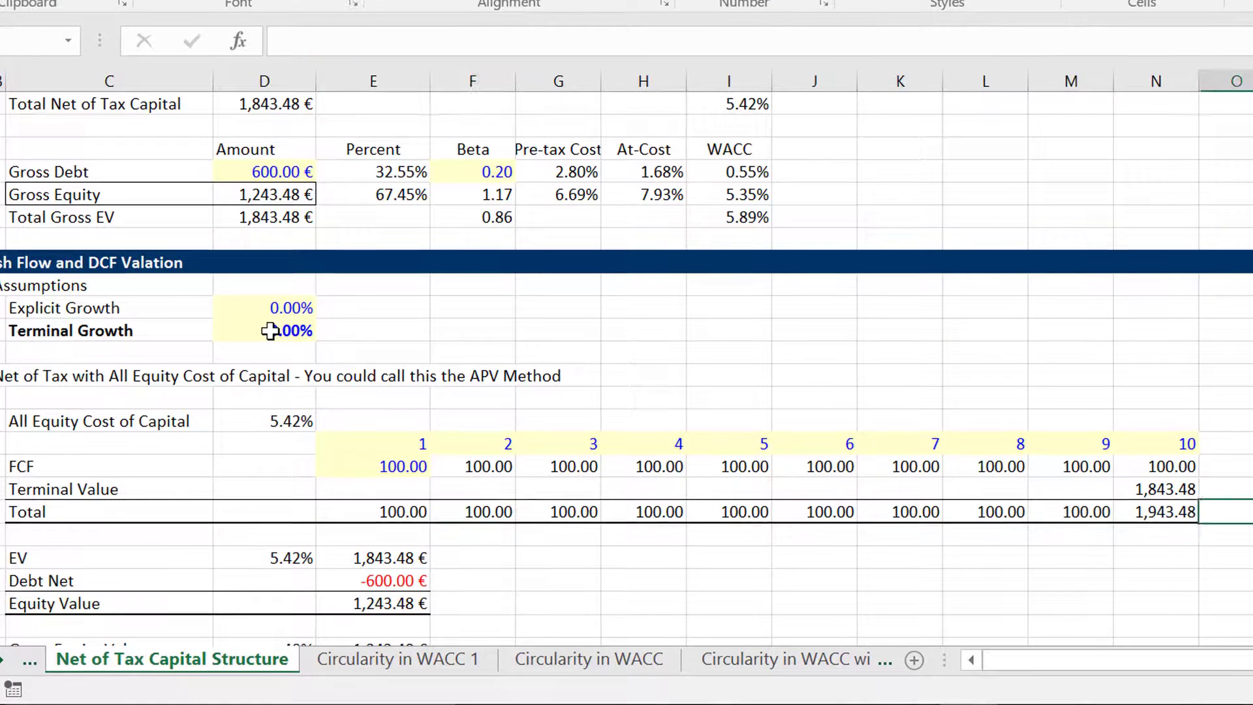
pyautogui.press('Right')
pyautogui.press('Right')
pyautogui.press('Right')
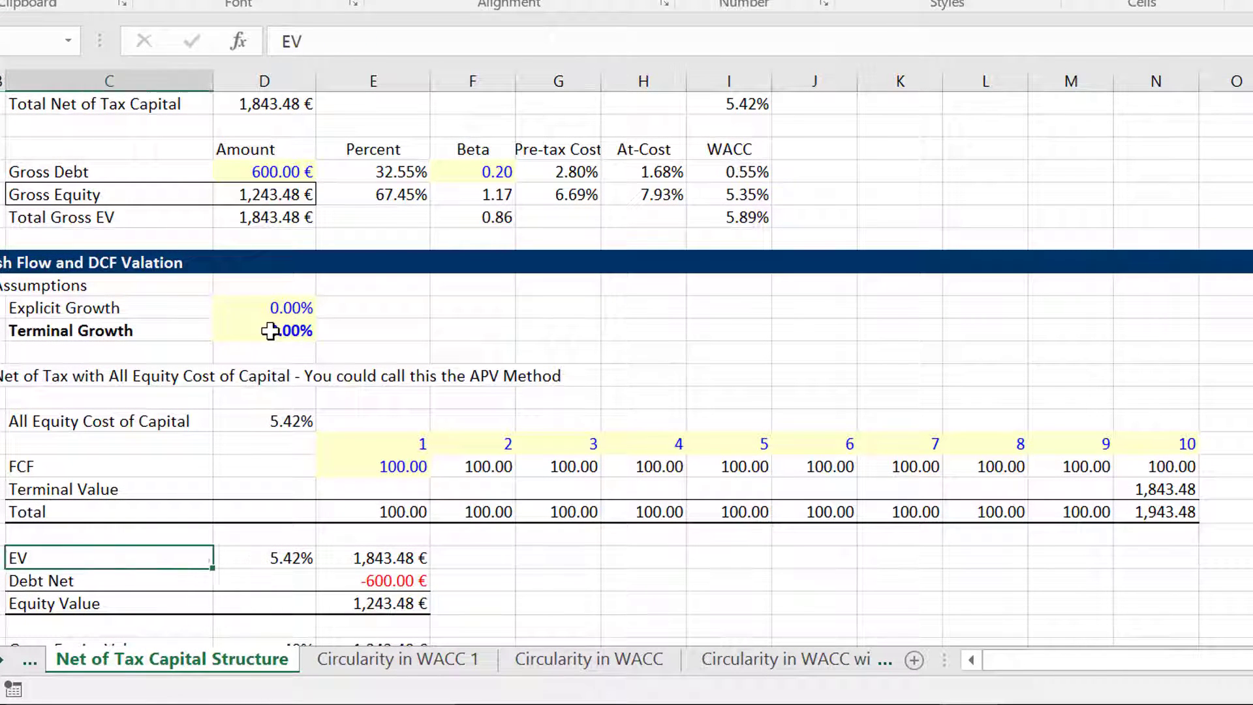
pyautogui.press('F2')
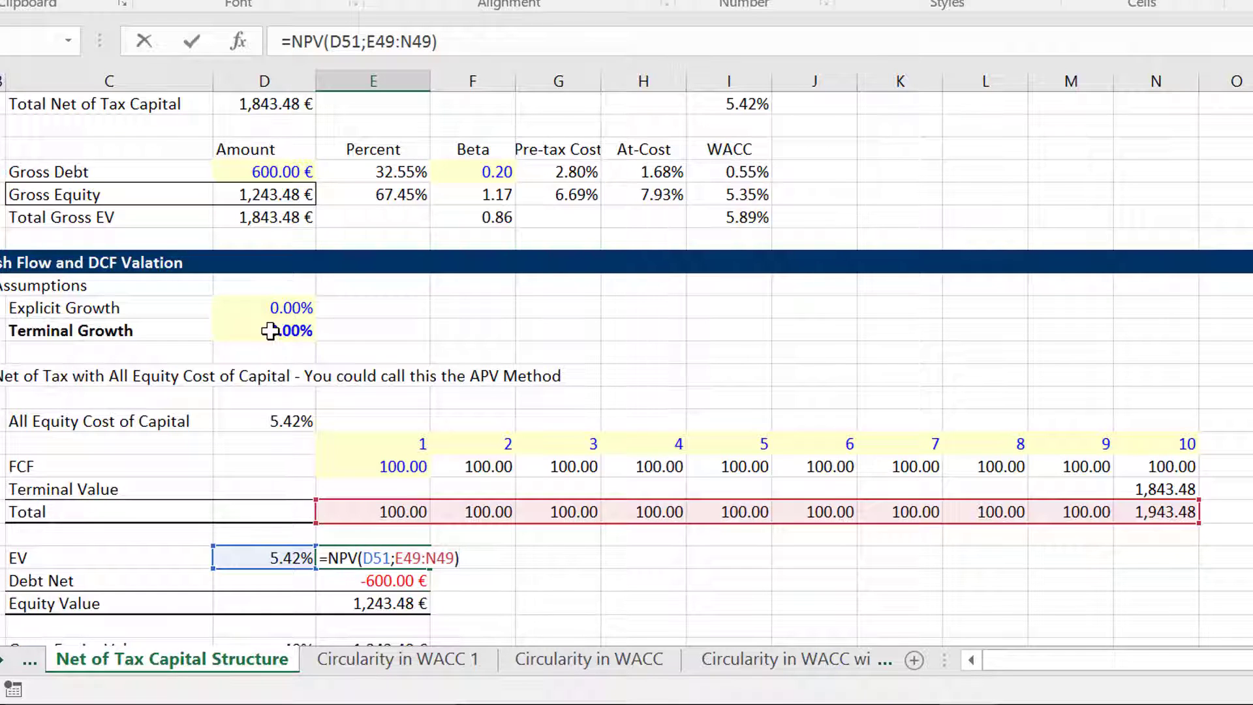
pyautogui.press('Escape')
pyautogui.press('Down')
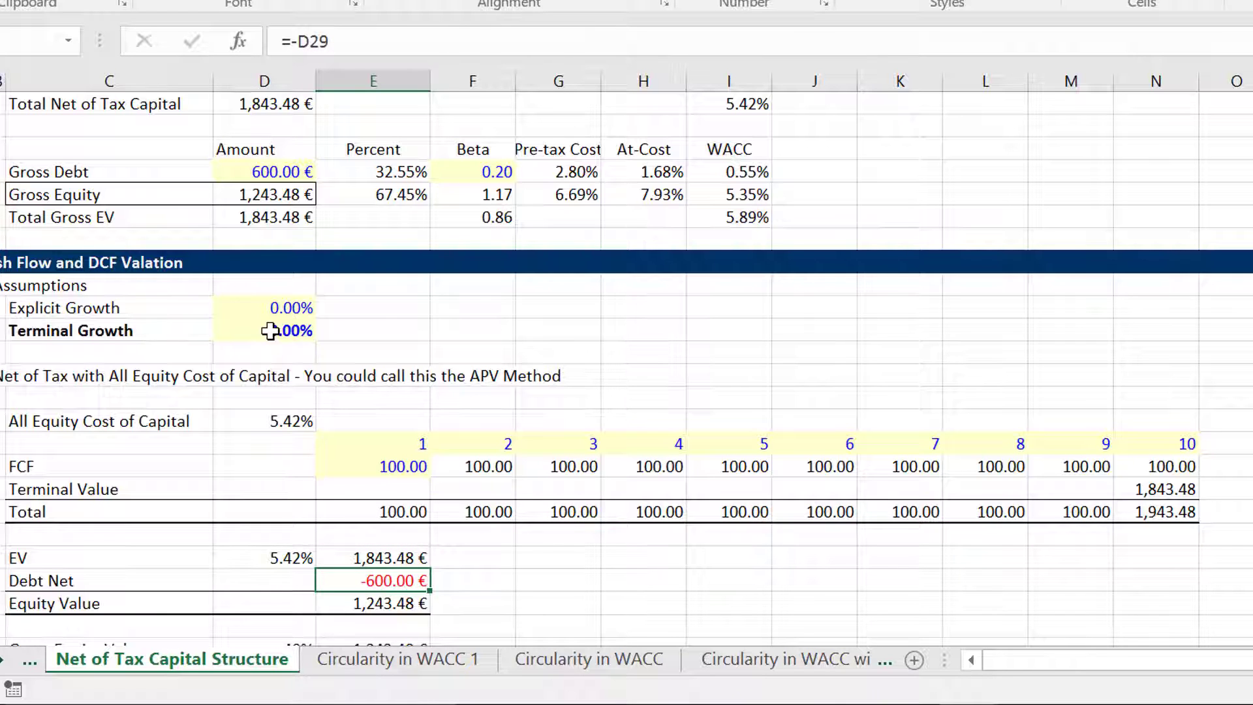
# - Examine the Amount column of the Net of Tax Capital Structure, including the source of Total Net of Tax Capital
pyautogui.hotkey('ctrl', 'Up')
pyautogui.hotkey('ctrl', 'Up')
pyautogui.hotkey('ctrl', 'Up')
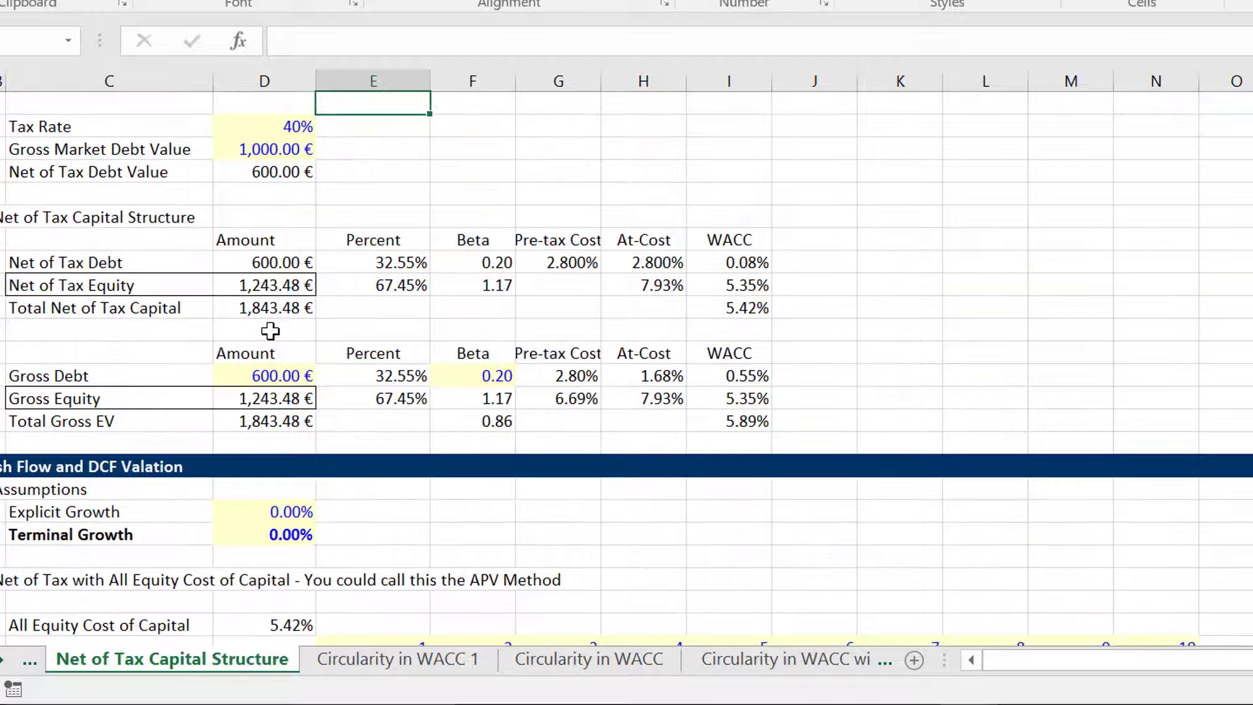
pyautogui.press('Down')
pyautogui.press('Down')
pyautogui.press('Down')
pyautogui.press('Down')
pyautogui.press('Down')
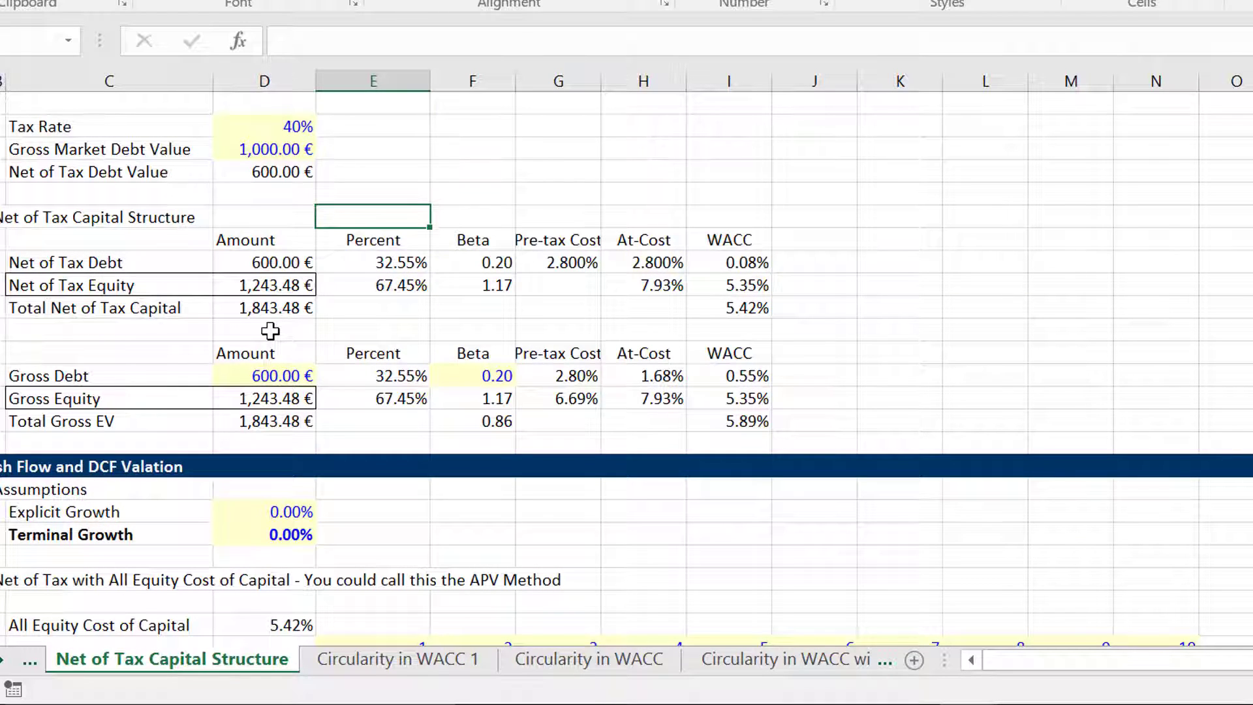
pyautogui.press('Down')
pyautogui.press('Down')
pyautogui.press('Left')
pyautogui.press('Down')
pyautogui.press('Down')
pyautogui.press('Down')
pyautogui.press('Down')
pyautogui.press('Down')
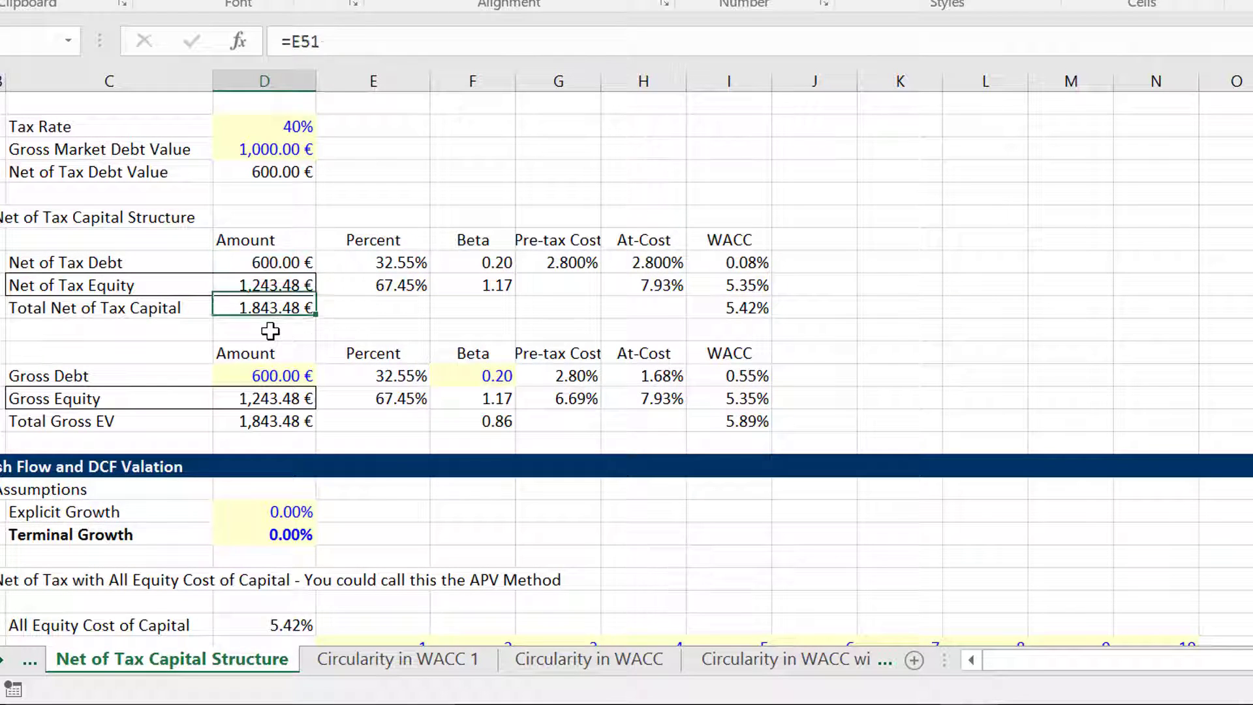
# - Link the Gross Debt amount to the private company's Gross Market Debt Value of 1,000
pyautogui.press('Left')
pyautogui.press('Left')
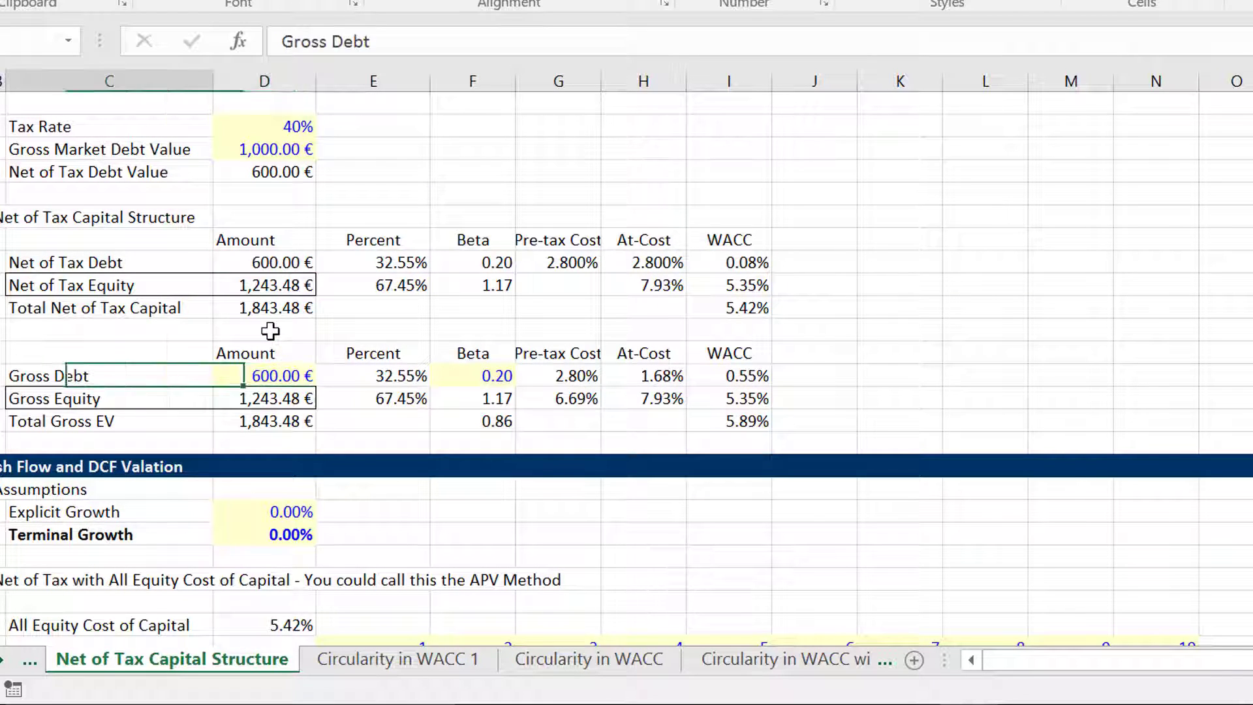
pyautogui.press('Right')
pyautogui.press('Right')
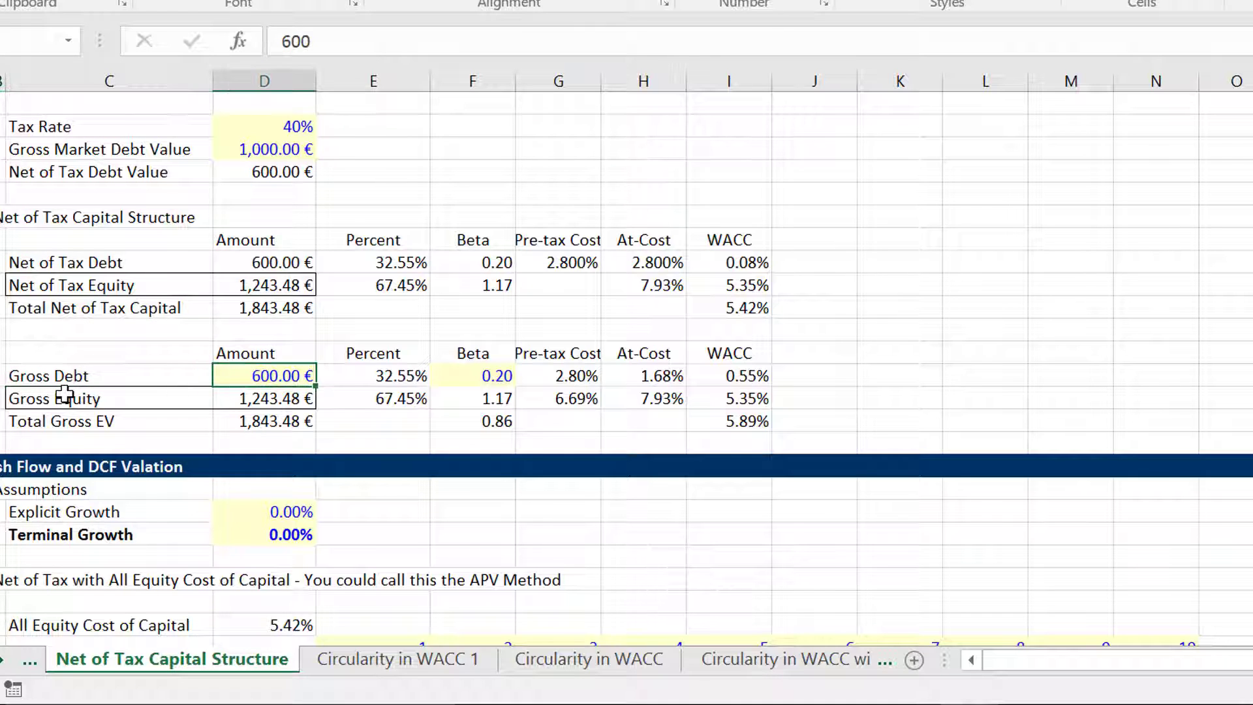
pyautogui.write('=')
pyautogui.press('Up')
pyautogui.press('Up')
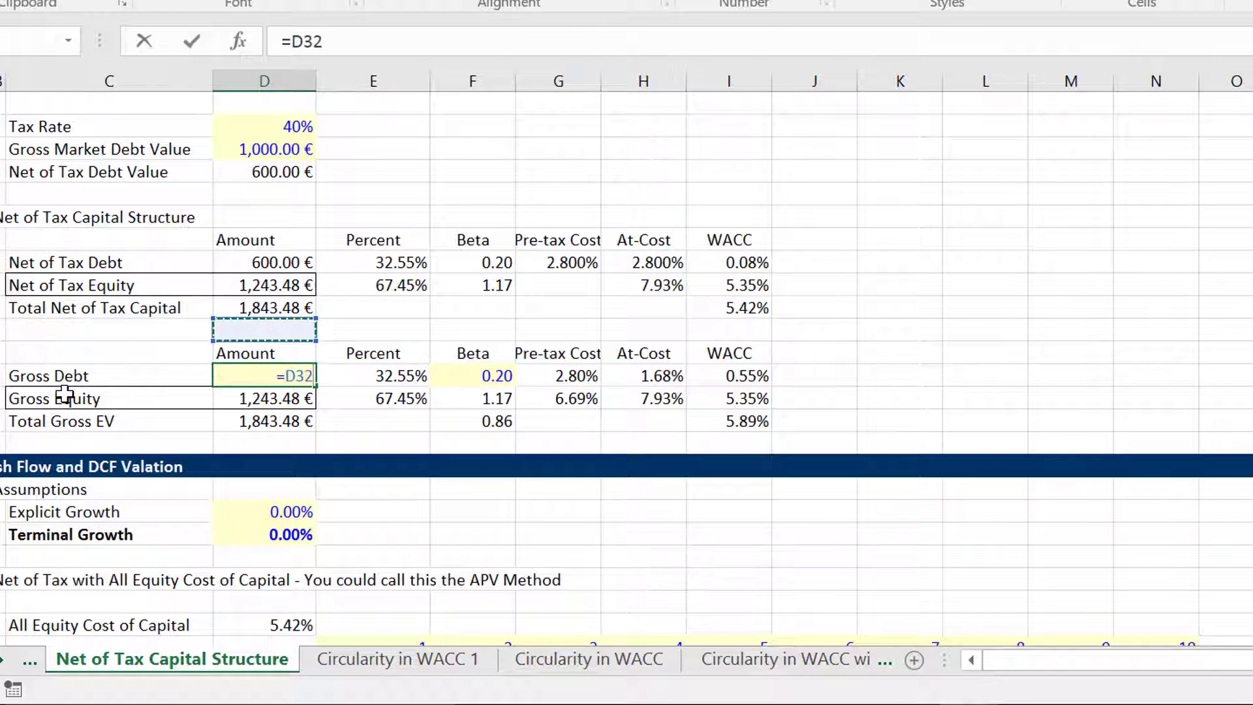
pyautogui.press('Up')
pyautogui.press('Up')
pyautogui.press('Up')
pyautogui.press('Up')
pyautogui.press('Up')
pyautogui.press('Up')
pyautogui.press('Up')
pyautogui.press('Up')
pyautogui.press('Up')
pyautogui.press('Down')
pyautogui.press('Return')
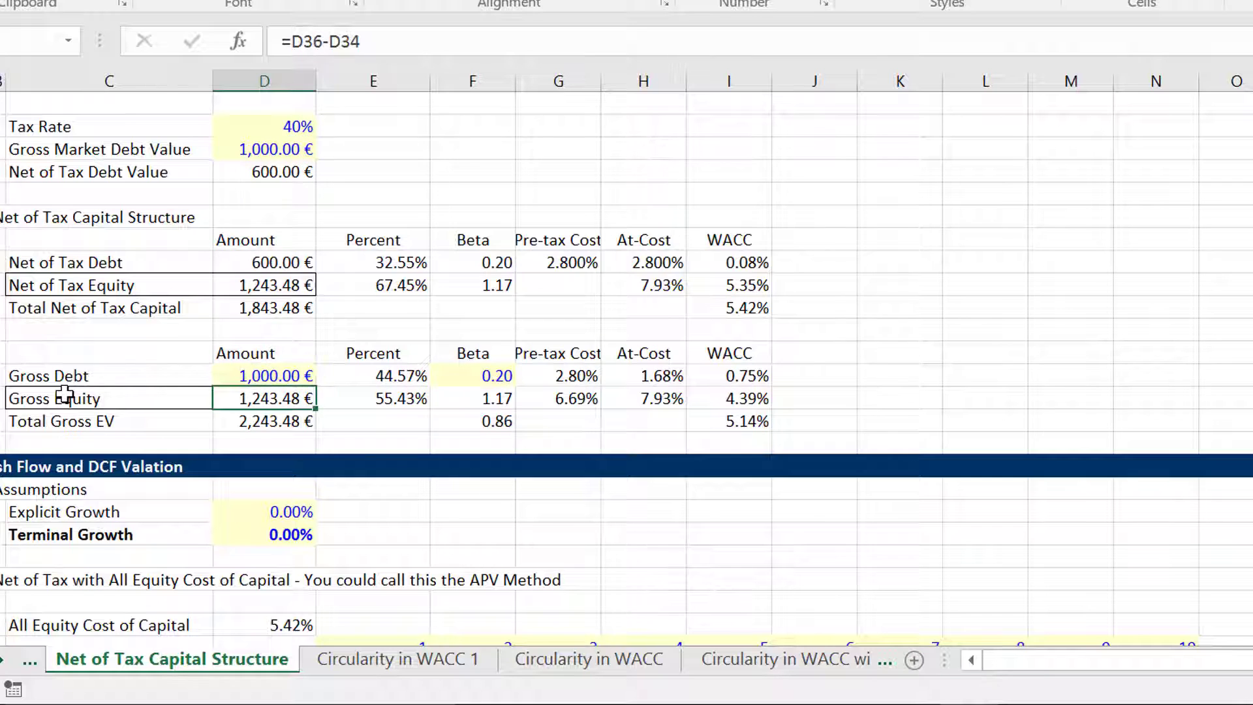
# - Review the all-equity cost valuation section down to the Gross Equity Value and its tax rate reference
pyautogui.press('Down')
pyautogui.press('Down')
pyautogui.press('Down')
pyautogui.press('Down')
pyautogui.press('Down')
pyautogui.press('Down')
pyautogui.press('Down')
pyautogui.press('Down')
pyautogui.press('Down')
pyautogui.press('Down')
pyautogui.press('Down')
pyautogui.press('Down')
pyautogui.press('Down')
pyautogui.press('Down')
pyautogui.press('Down')
pyautogui.press('Down')
pyautogui.press('Down')
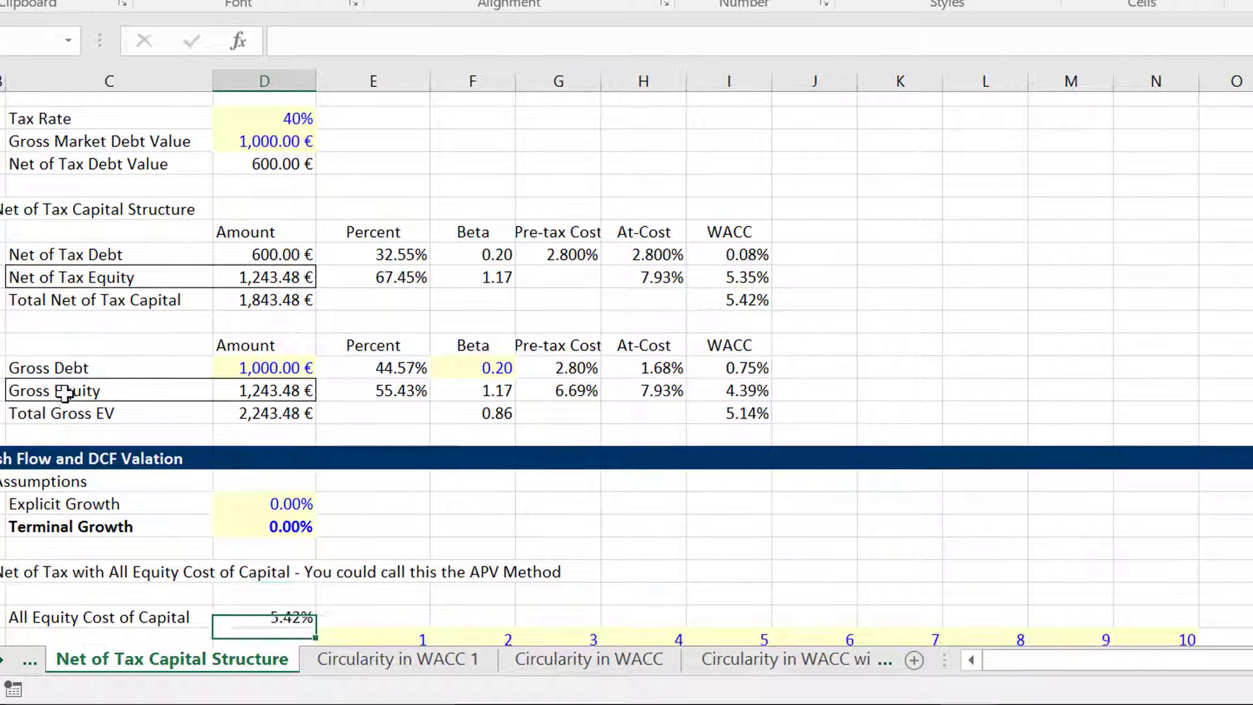
pyautogui.press('Up')
pyautogui.press('Down')
pyautogui.press('Down')
pyautogui.press('Down')
pyautogui.press('Down')
pyautogui.press('Down')
pyautogui.press('Down')
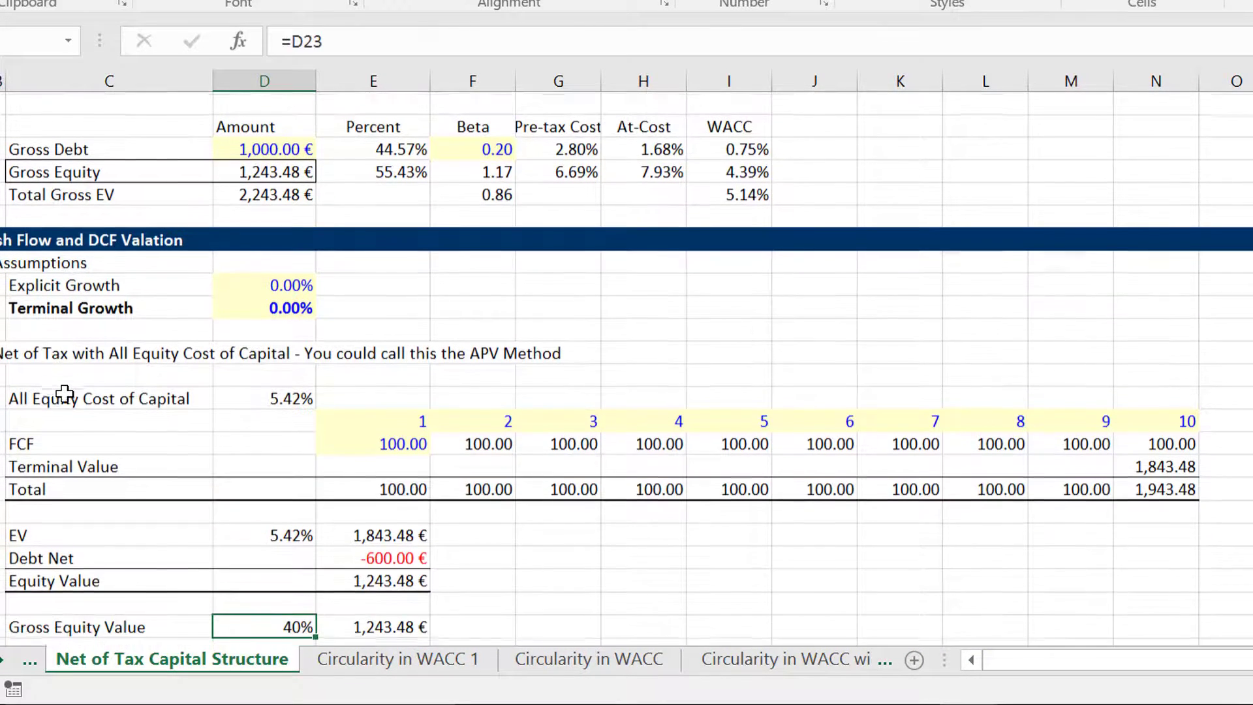
pyautogui.press('Down')
# - Inspect the Equity Value formula that sums EV and Debt Net in the all-equity valuation
pyautogui.press('Up')
pyautogui.press('Up')
pyautogui.press('Up')
pyautogui.press('Up')
pyautogui.press('Up')
pyautogui.press('Up')
pyautogui.press('Up')
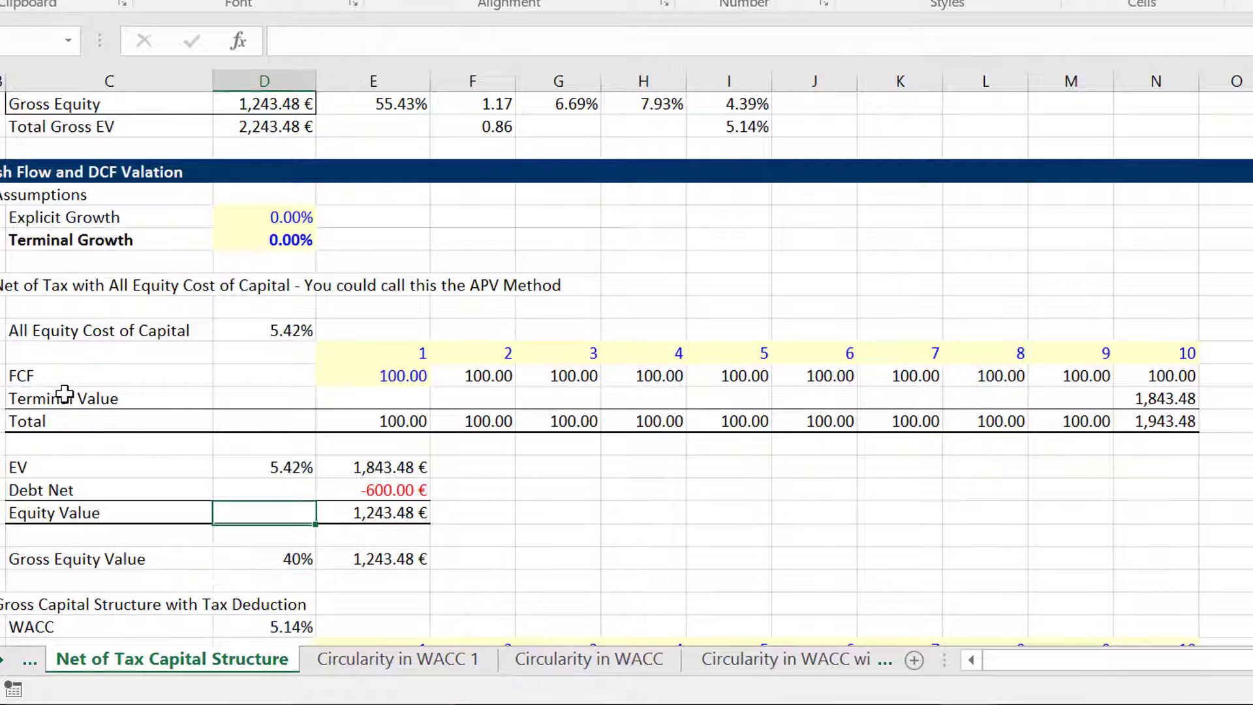
pyautogui.press('Down')
pyautogui.press('Right')
pyautogui.press('Down')
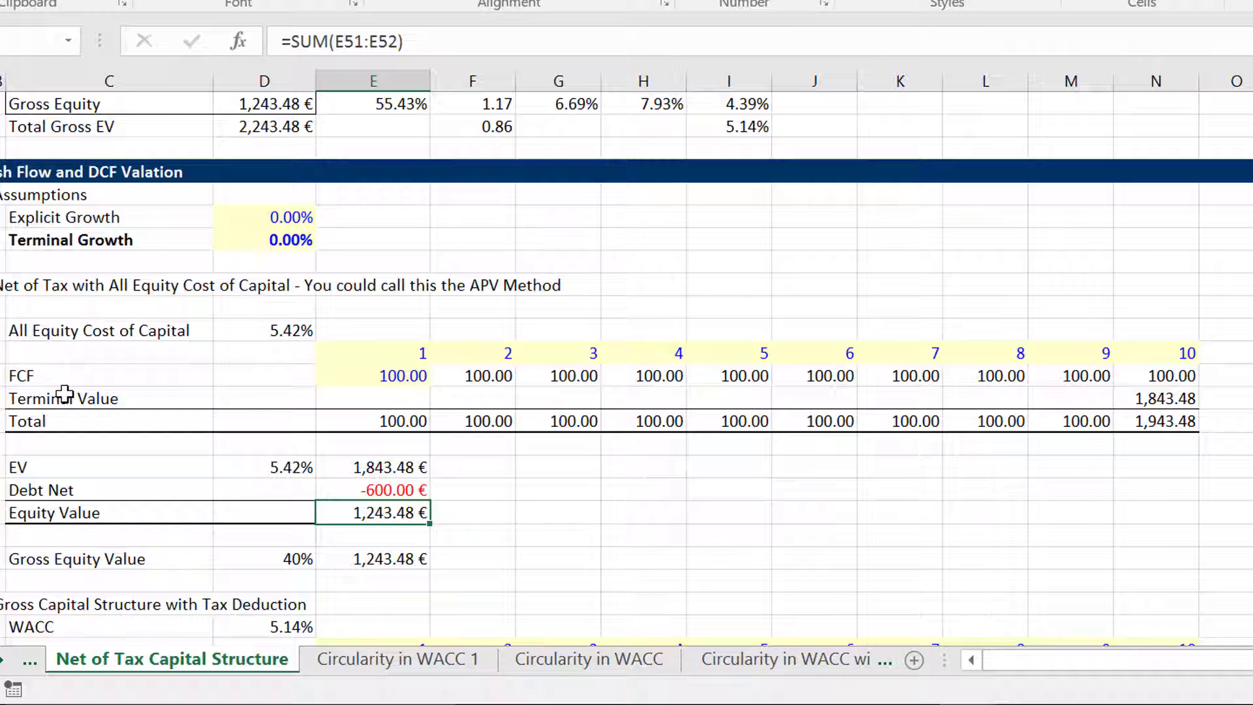
# - Examine the EV, Debt and Equity Value of the Gross Capital Structure with Tax Deduction valuation, including the NPV formula
pyautogui.press('Down')
pyautogui.press('Down')
pyautogui.press('Down')
pyautogui.press('Down')
pyautogui.press('Down')
pyautogui.press('Down')
pyautogui.press('Down')
pyautogui.press('Down')
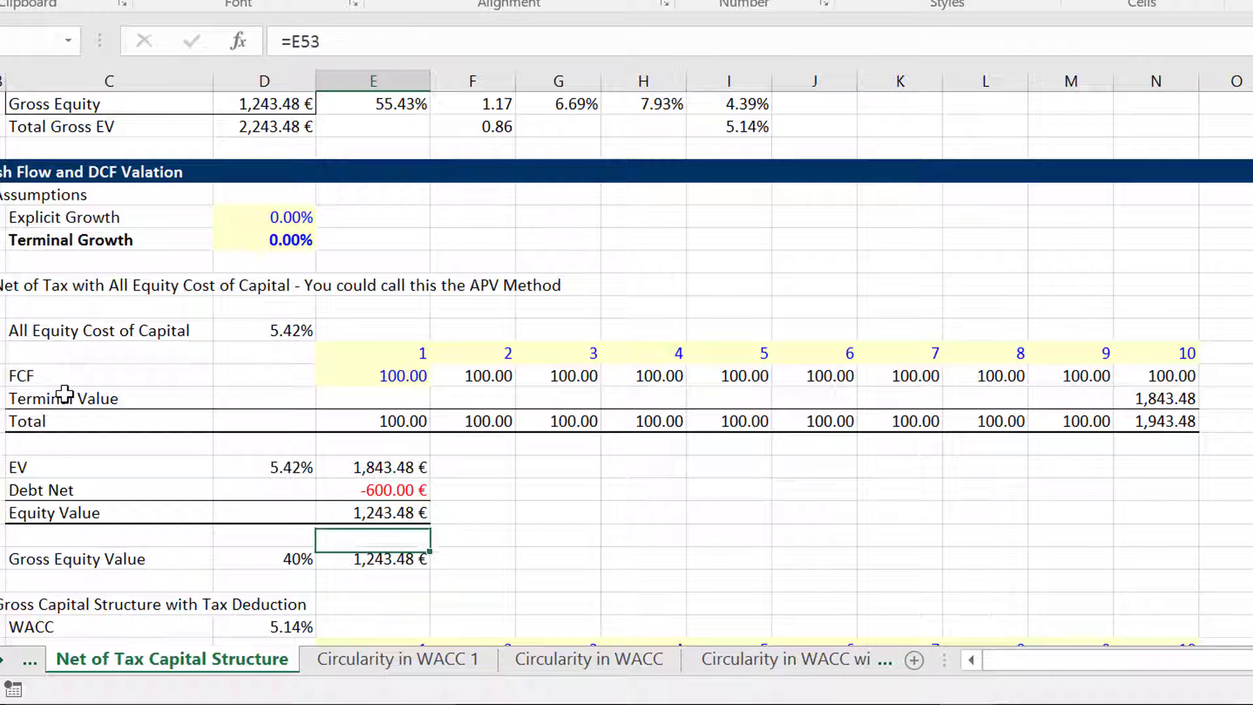
pyautogui.press('Down')
pyautogui.press('Down')
pyautogui.press('Down')
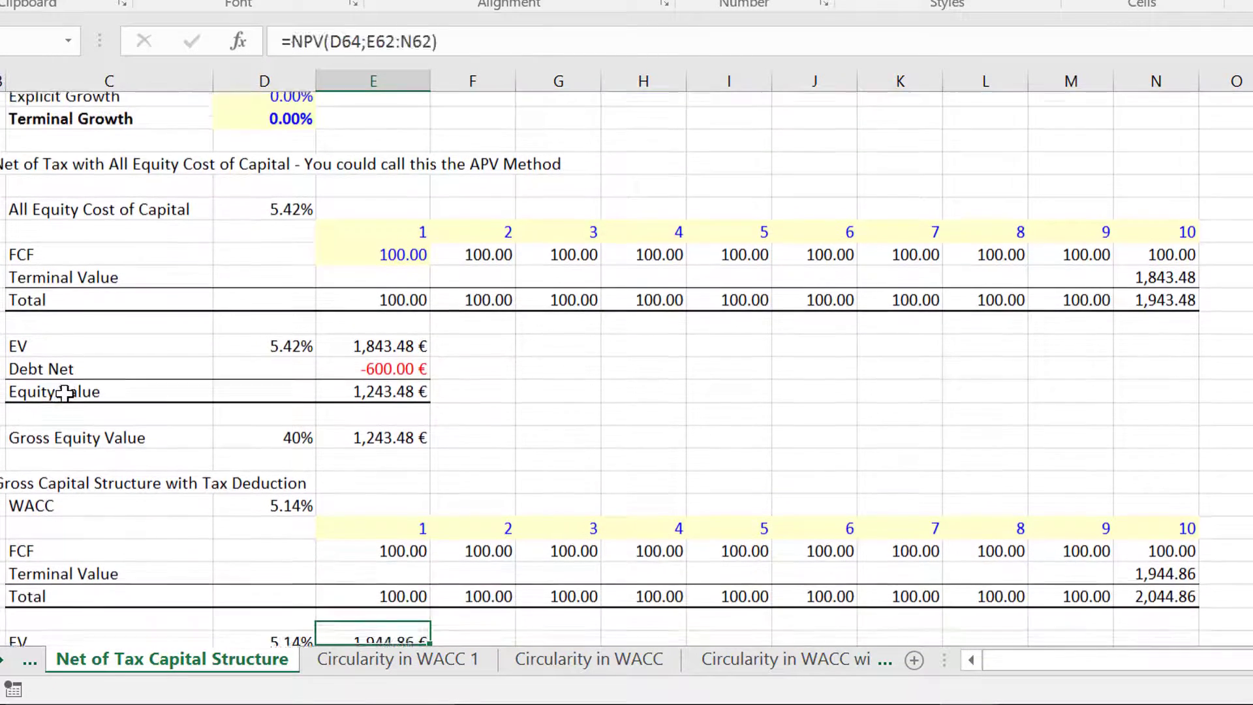
pyautogui.press('Down')
pyautogui.press('Down')
pyautogui.press('Up')
pyautogui.press('Up')
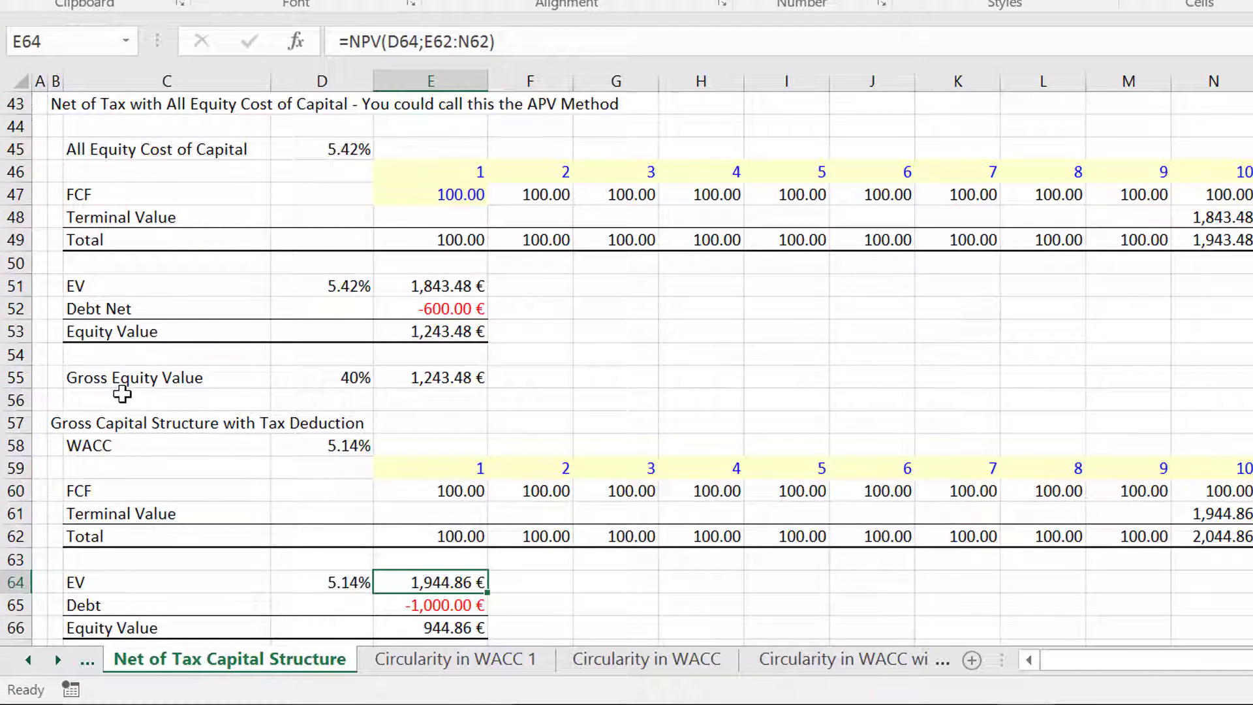
pyautogui.press('Down')
pyautogui.press('Down')
pyautogui.press('Down')
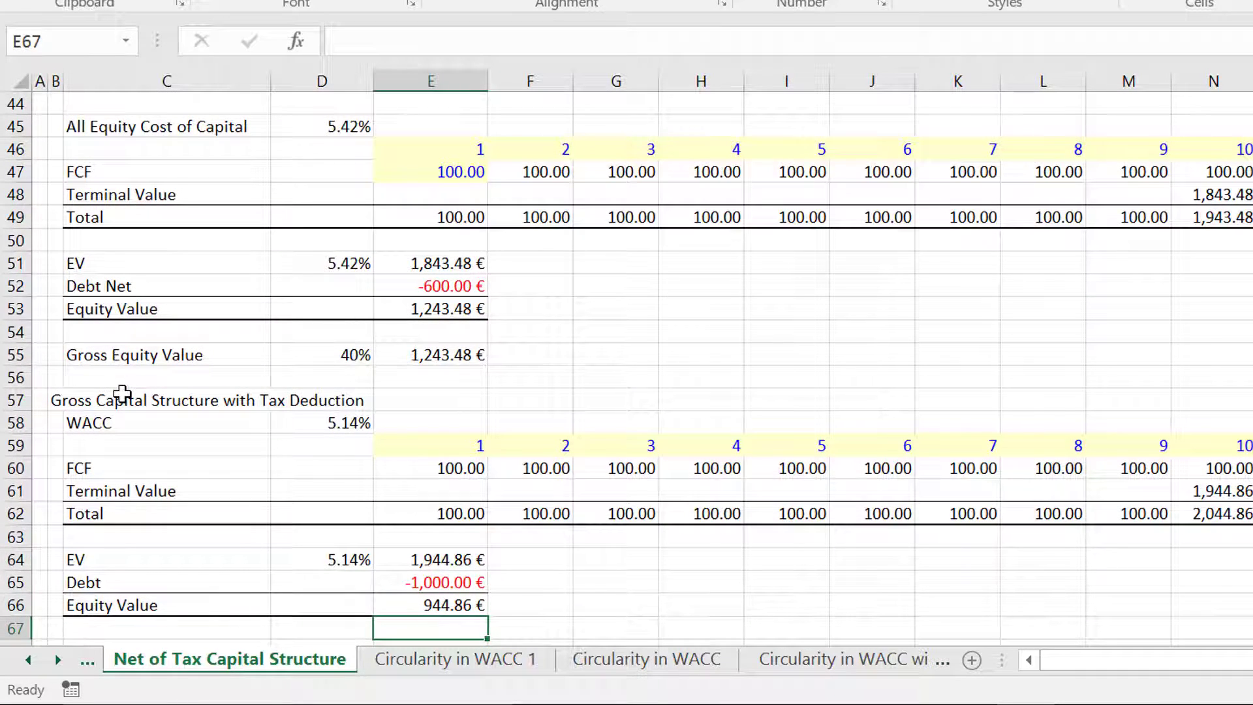
# - Re-enter the Gross Debt amount in D34 as =D24, linking it to the private company's Gross Market Debt Value
pyautogui.press('pageup')
pyautogui.press('Up')
pyautogui.press('Up')
pyautogui.press('Up')
pyautogui.press('Up')
pyautogui.press('Up')
pyautogui.press('Up')
pyautogui.press('Up')
pyautogui.press('Left')
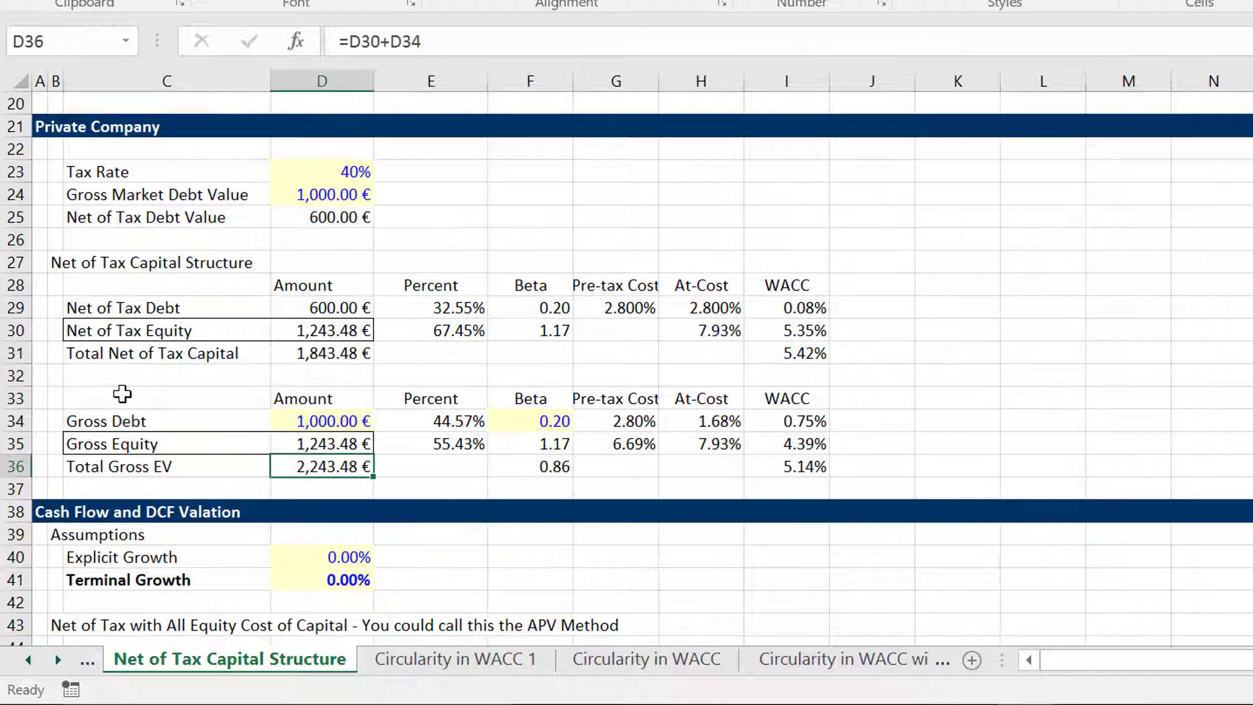
pyautogui.press('Left')
pyautogui.press('Up')
pyautogui.press('Up')
pyautogui.press('Up')
pyautogui.press('Right')
pyautogui.press('Down')
pyautogui.press('F2')
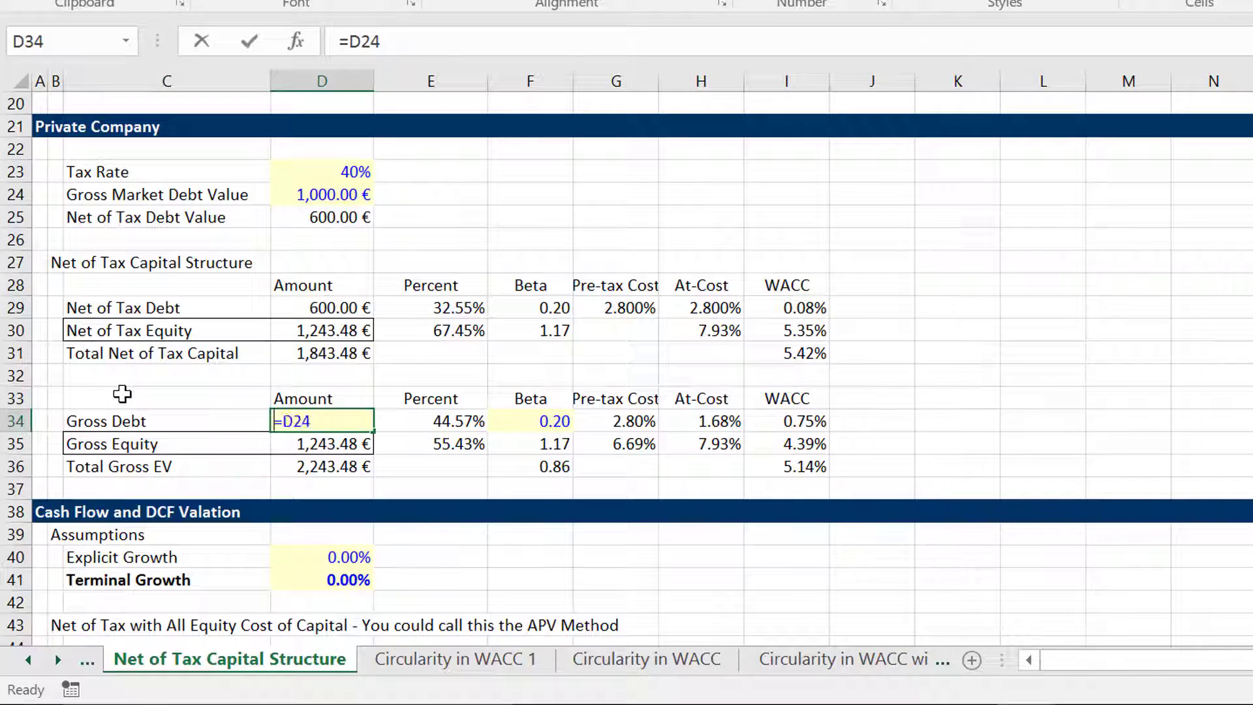
pyautogui.write('=')
pyautogui.press('Up')
pyautogui.press('Up')
pyautogui.press('Up')
pyautogui.press('Up')
pyautogui.press('Up')
pyautogui.press('Up')
pyautogui.press('Up')
pyautogui.press('Up')
pyautogui.press('Up')
pyautogui.press('Up')
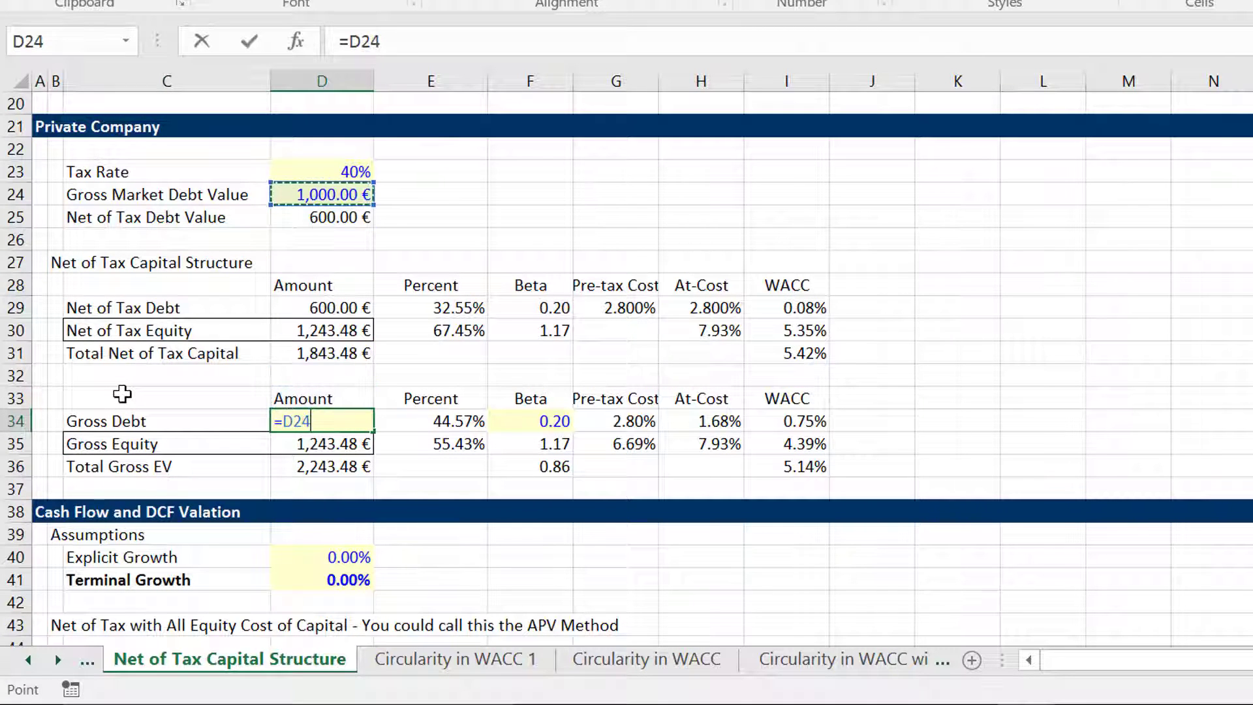
pyautogui.press('Return')
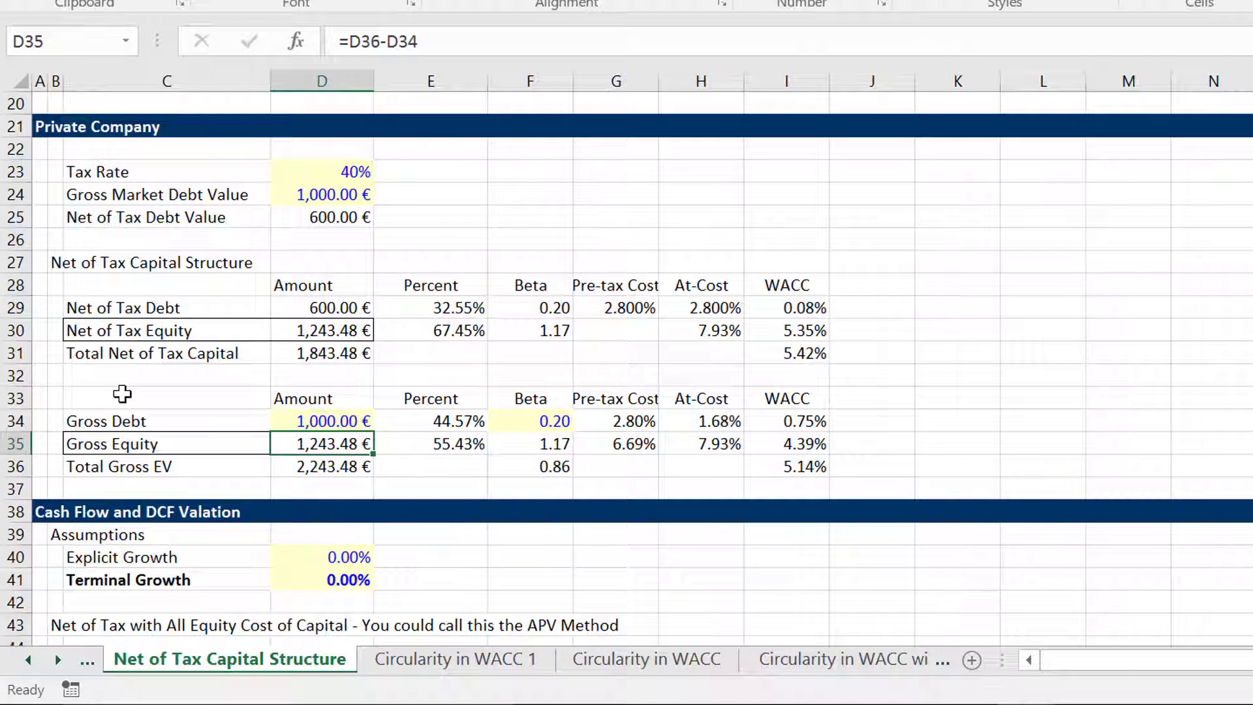
# - Link the Gross Equity At-Cost in H35 to the Net of Tax Equity At-Cost with =H30
pyautogui.press('Right')
pyautogui.press('Right')
pyautogui.press('Right')
pyautogui.press('Right')
pyautogui.press('Right')
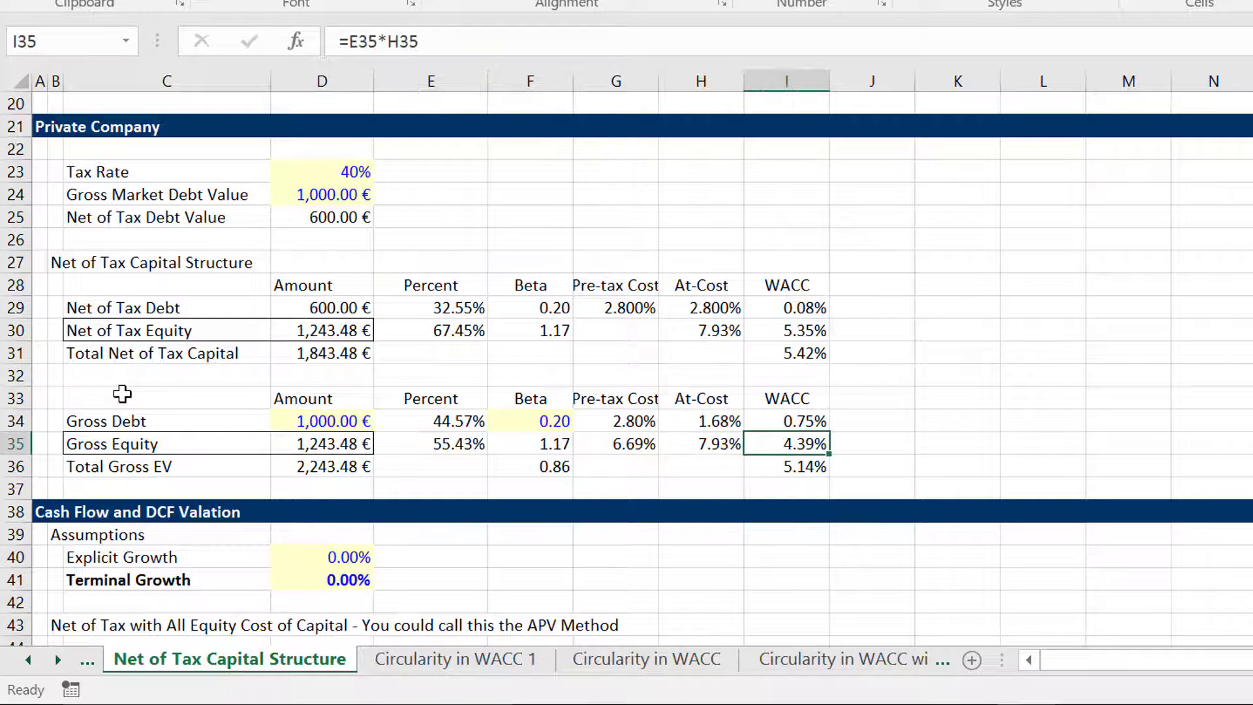
pyautogui.press('Left')
pyautogui.write('=')
pyautogui.press('Up')
pyautogui.press('Up')
pyautogui.press('Up')
pyautogui.press('Up')
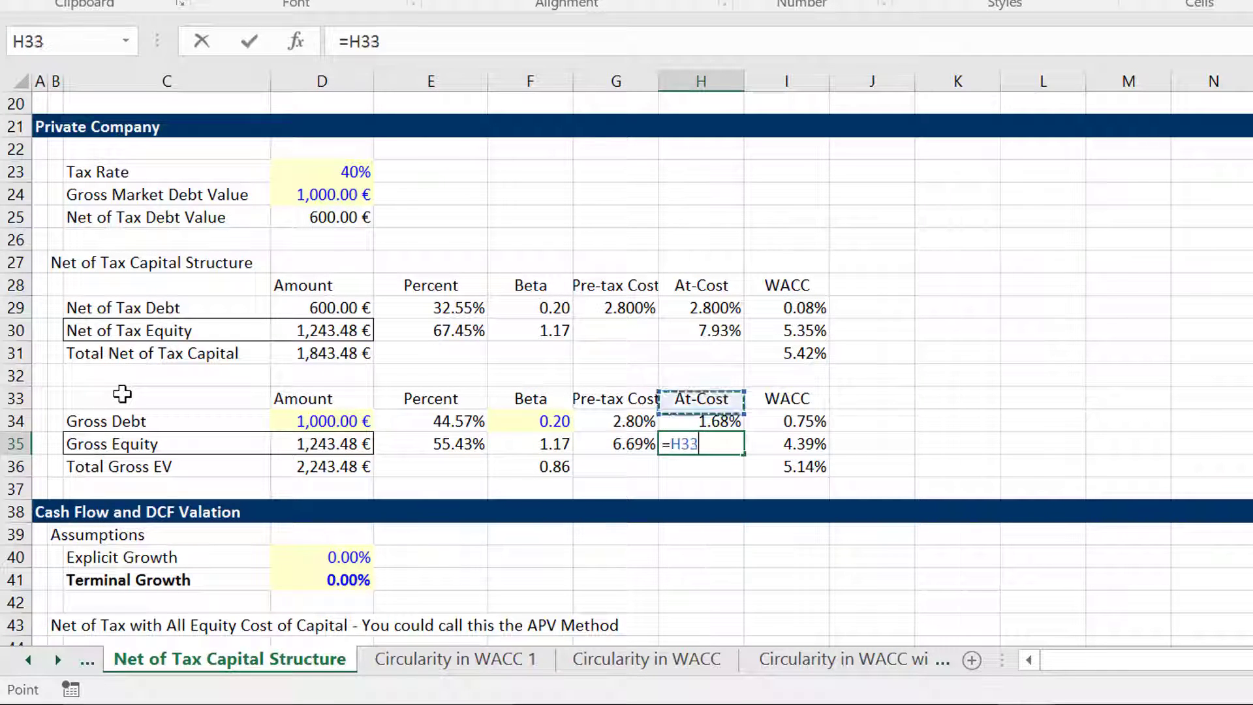
pyautogui.press('Up')
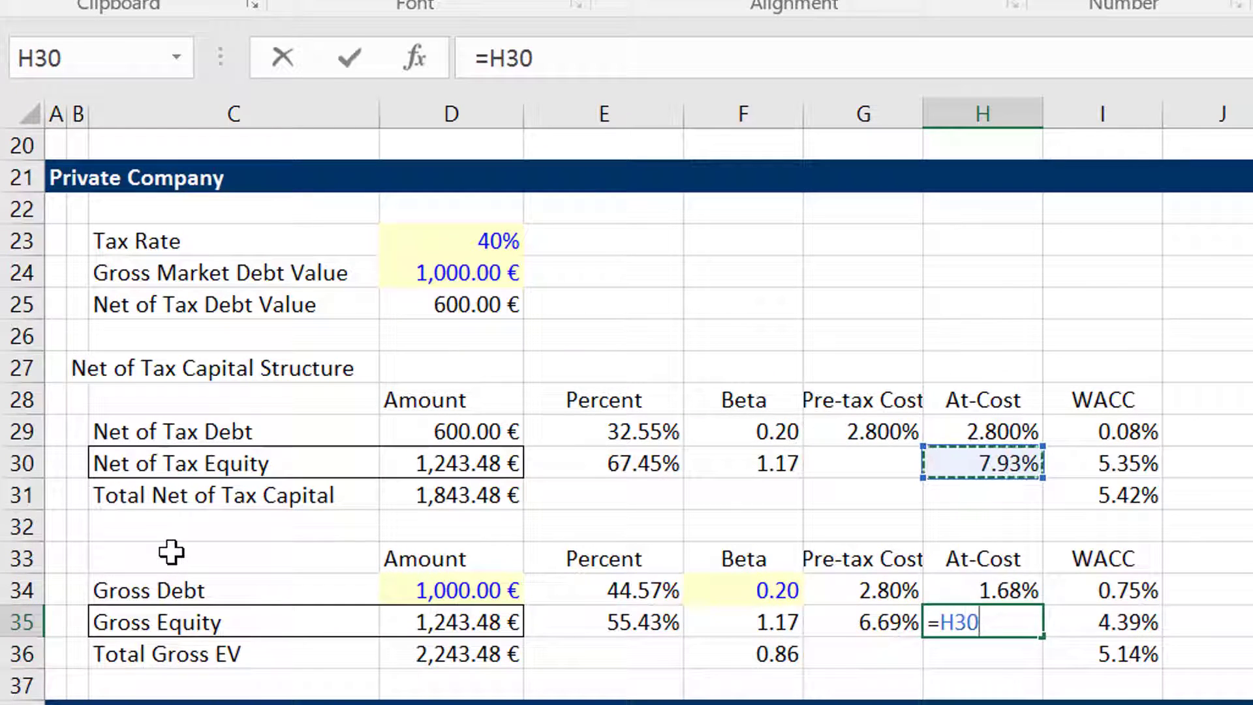
pyautogui.press('Return')
# - Rebuild the Gross Debt At-Cost in H34 as the pre-tax cost less tax, =G34*(1-D23)
pyautogui.press('Up')
pyautogui.press('Up')
pyautogui.write('=')
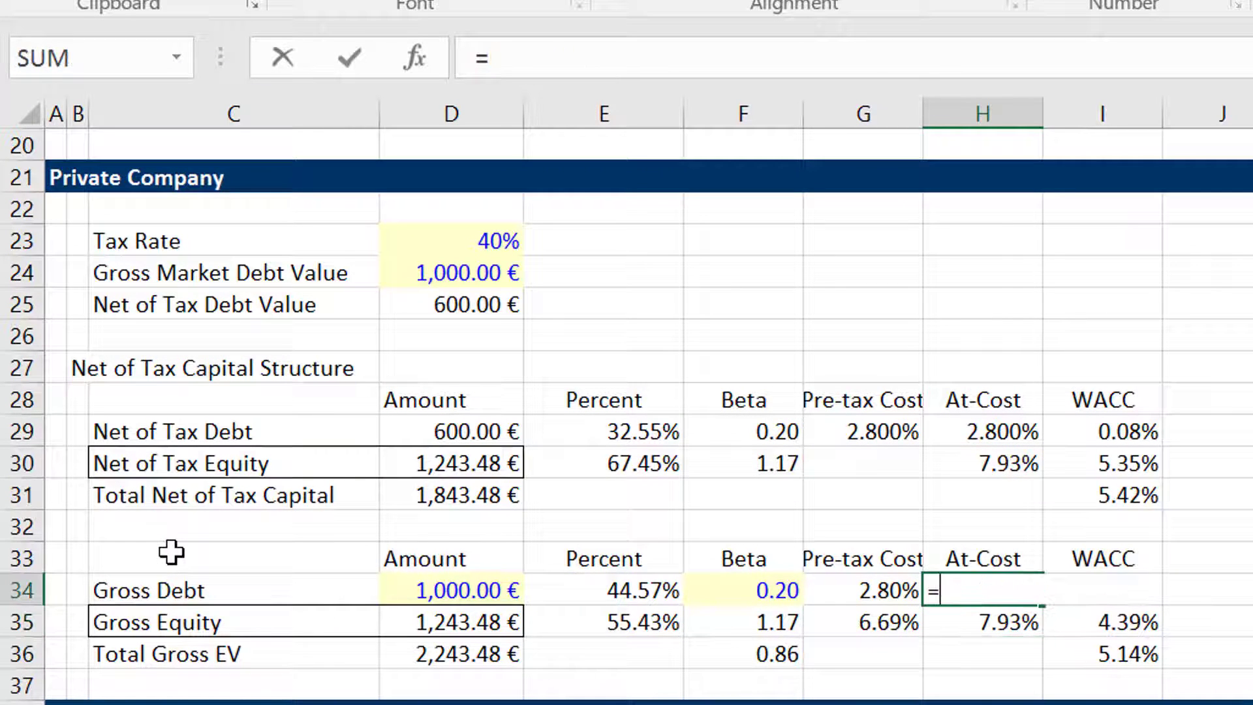
pyautogui.press('Left')
pyautogui.write('*')
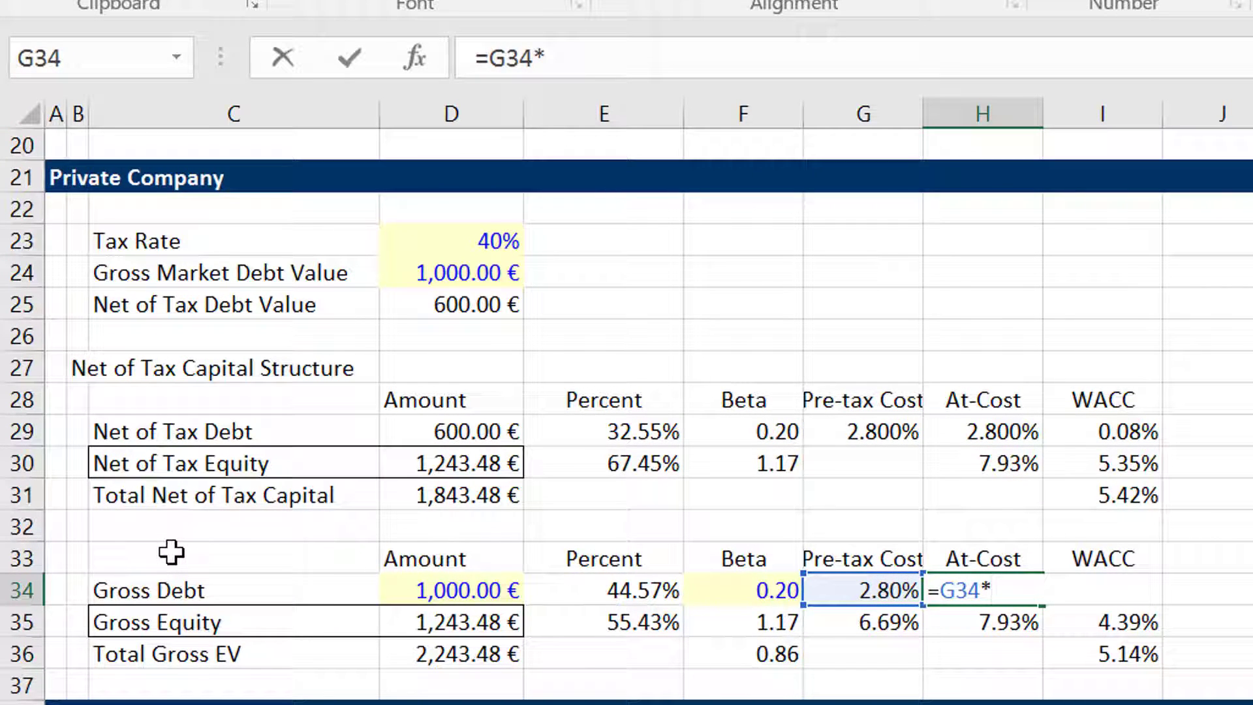
pyautogui.write('(1-')
pyautogui.click(460, 250)
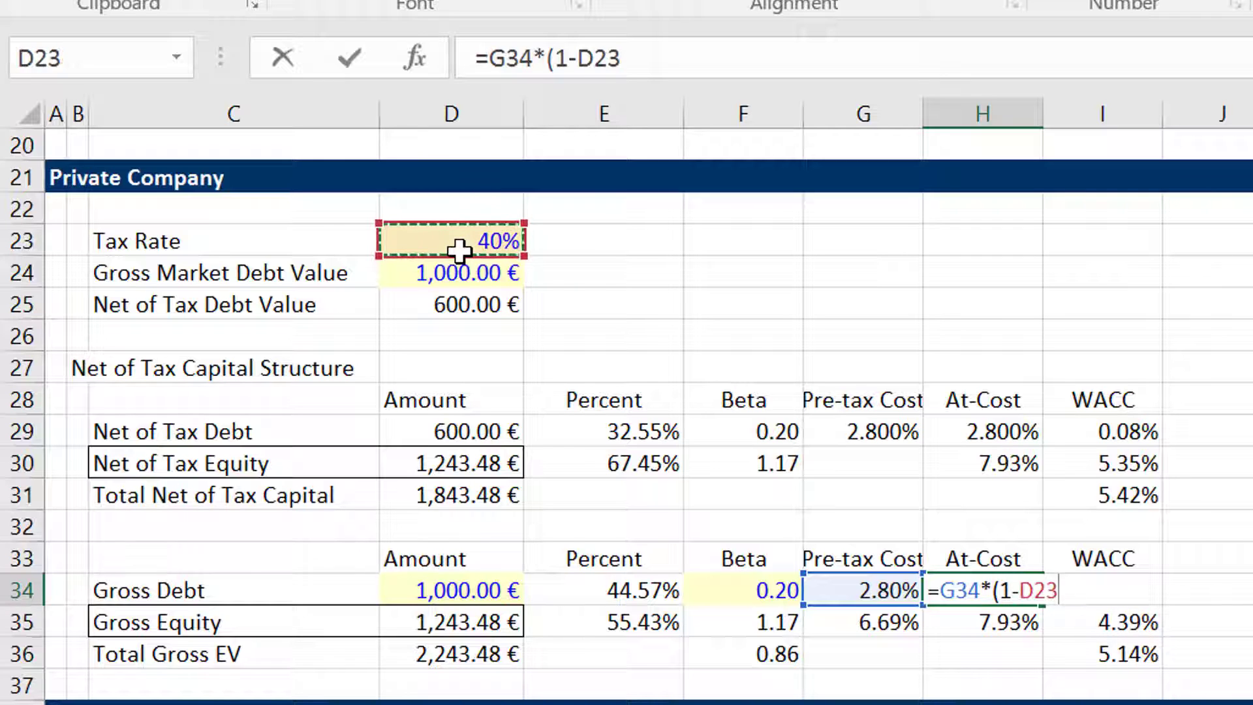
pyautogui.hotkey('ctrl', 'Return')
# - Rebuild the Gross Debt WACC contribution in I34 as its At-Cost times its Percent weight and format it as a percentage
pyautogui.press('Right')
pyautogui.press('F2')
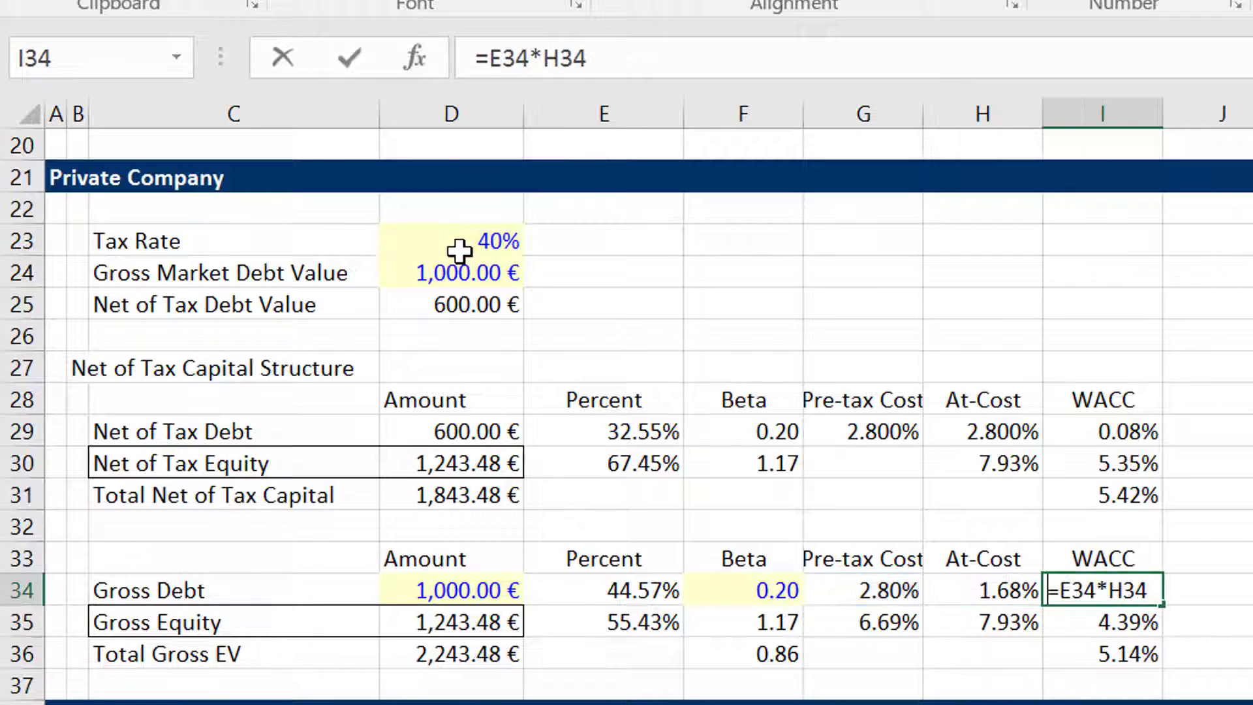
pyautogui.press('Escape')
pyautogui.write('=')
pyautogui.press('Left')
pyautogui.write('*')
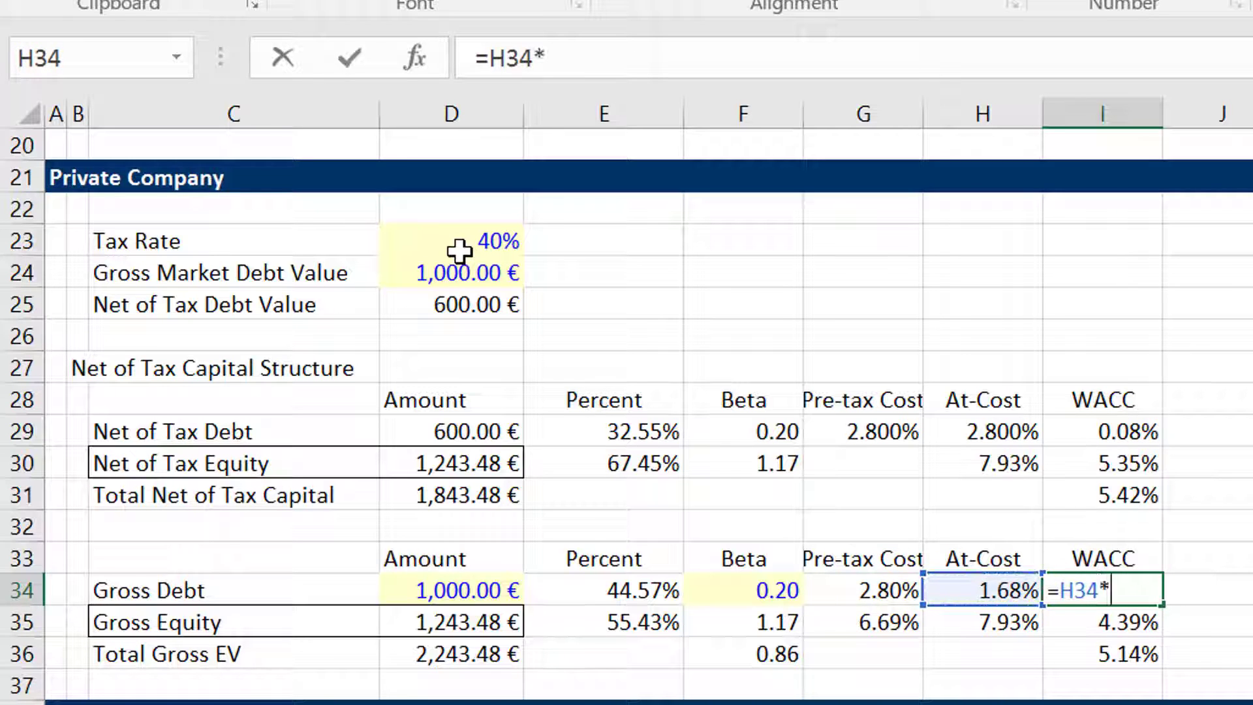
pyautogui.press('Left')
pyautogui.press('Left')
pyautogui.press('Left')
pyautogui.press('Left')
pyautogui.hotkey('ctrl', 'Return')
pyautogui.press('Down')
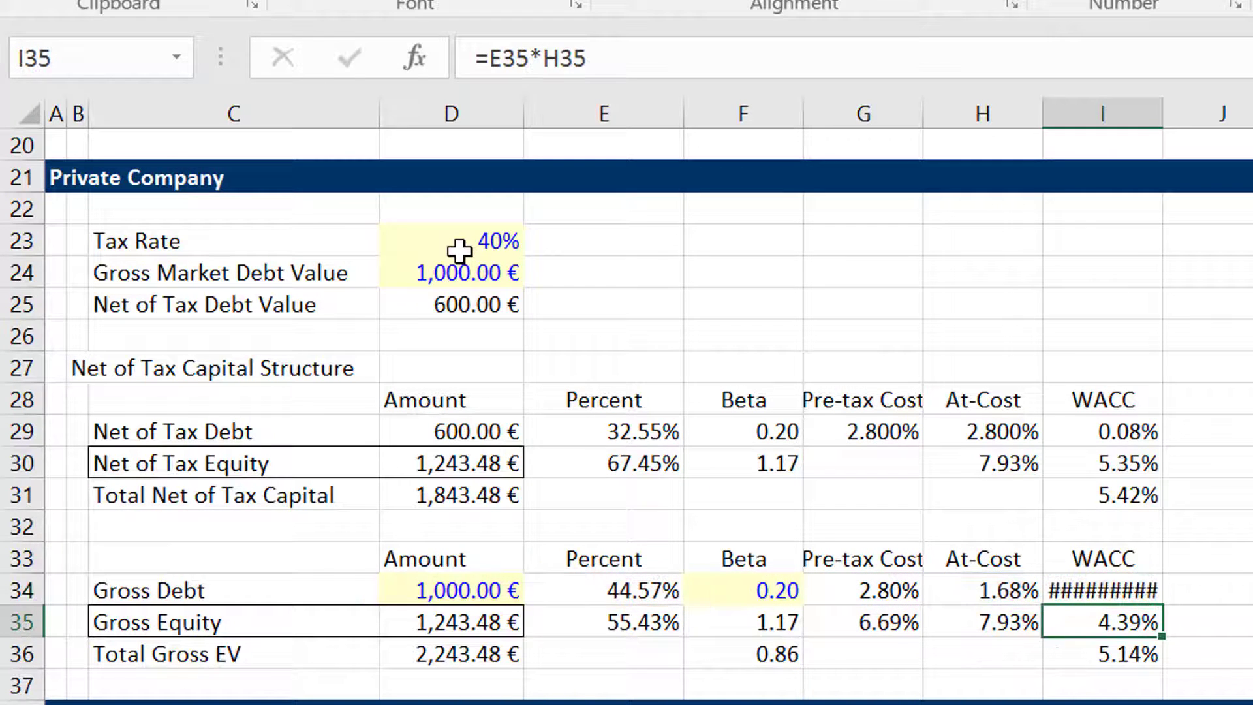
pyautogui.press('Up')
pyautogui.hotkey('ctrl', 'shift', '5')
pyautogui.press('Down')
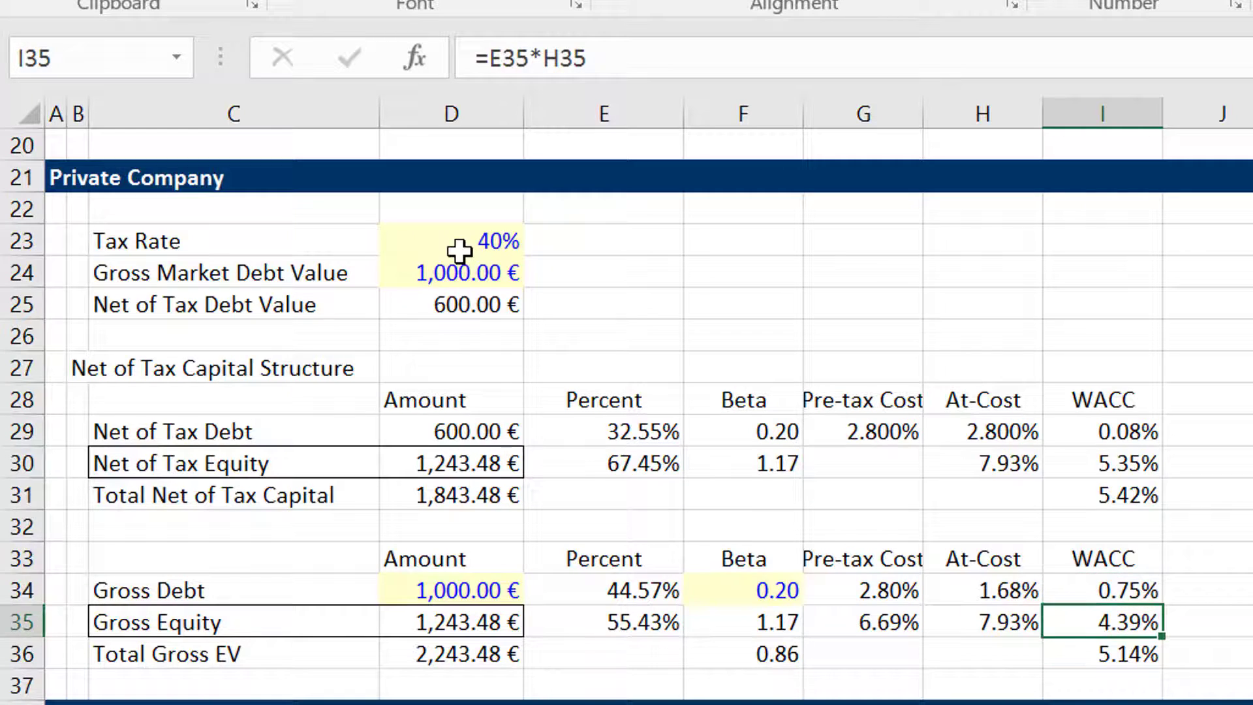
# - Inspect the total WACC formula in the gross structure and the references behind the Gross Equity Beta and At-Cost
pyautogui.press('Down')
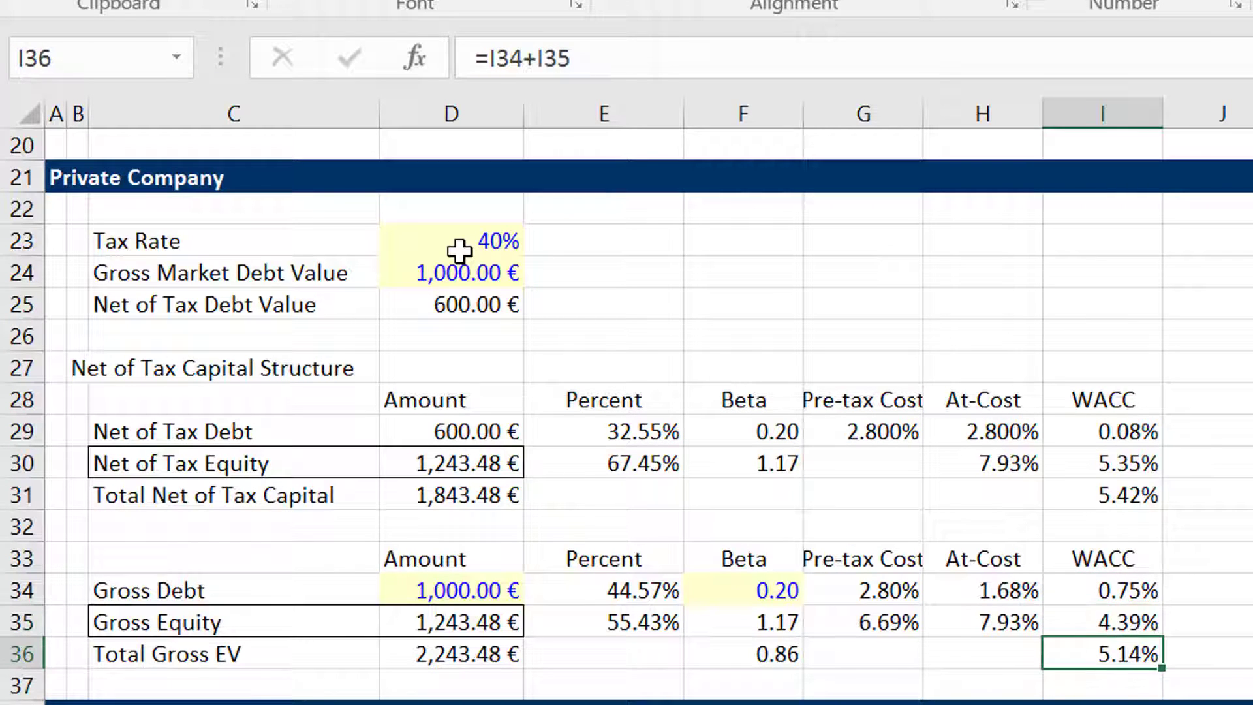
pyautogui.press('F2')
pyautogui.press('Escape')
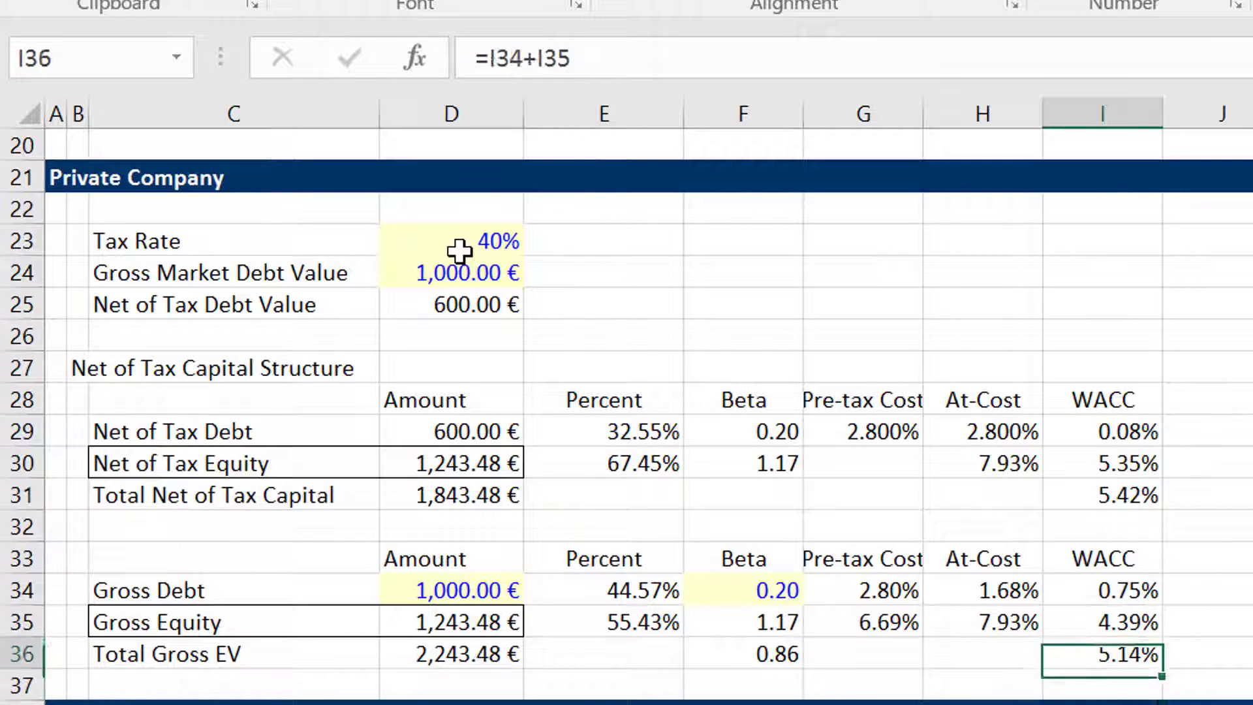
pyautogui.press('Up')
pyautogui.press('Left')
pyautogui.press('Left')
pyautogui.press('Left')
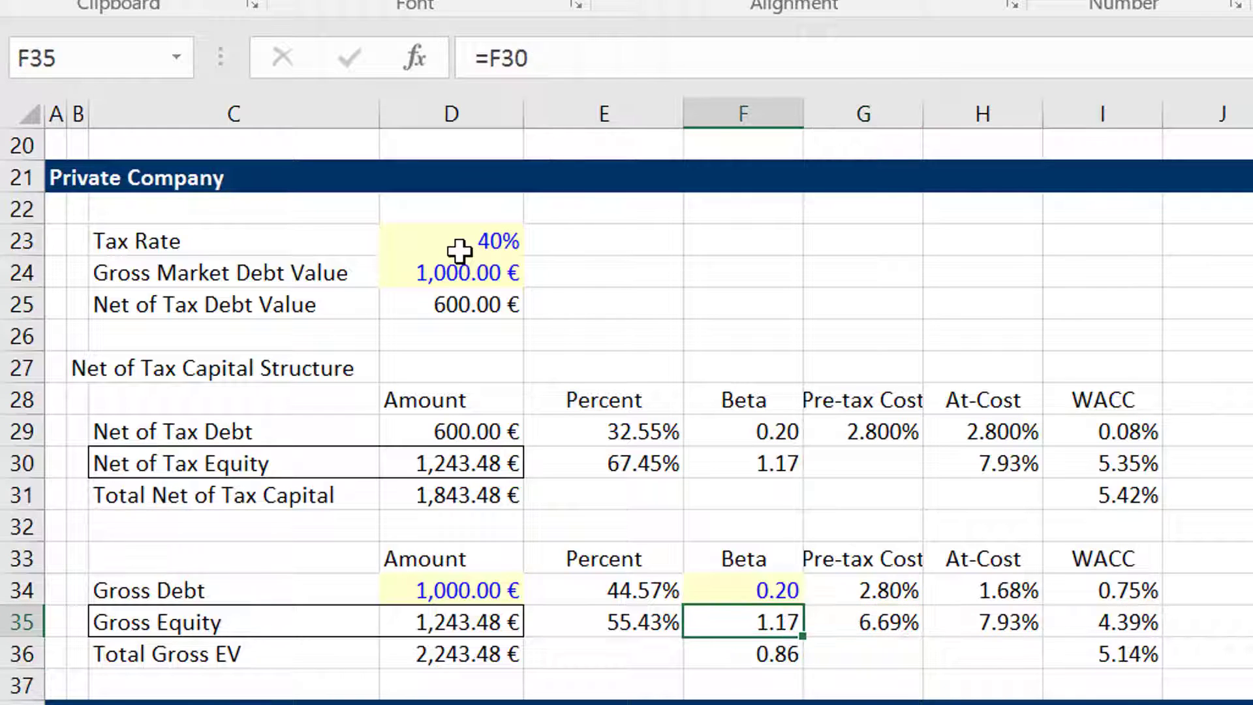
pyautogui.press('Right')
pyautogui.press('Right')
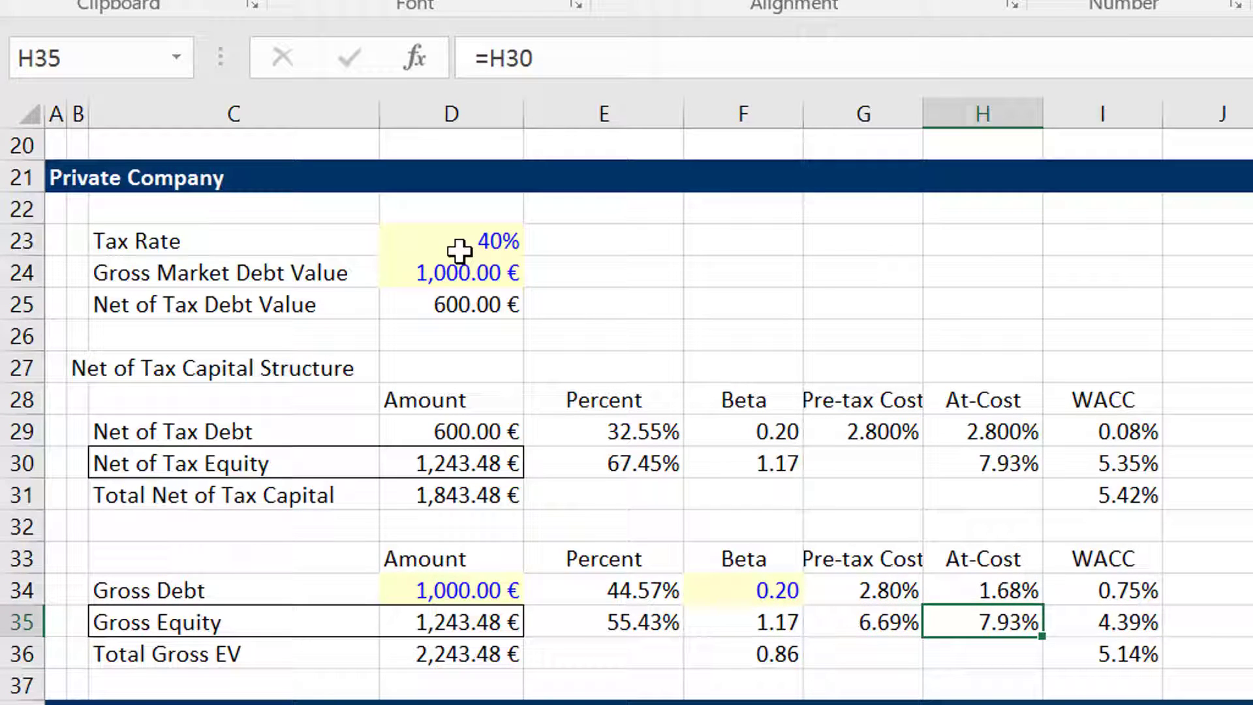
pyautogui.press('Right')
pyautogui.press('Left')
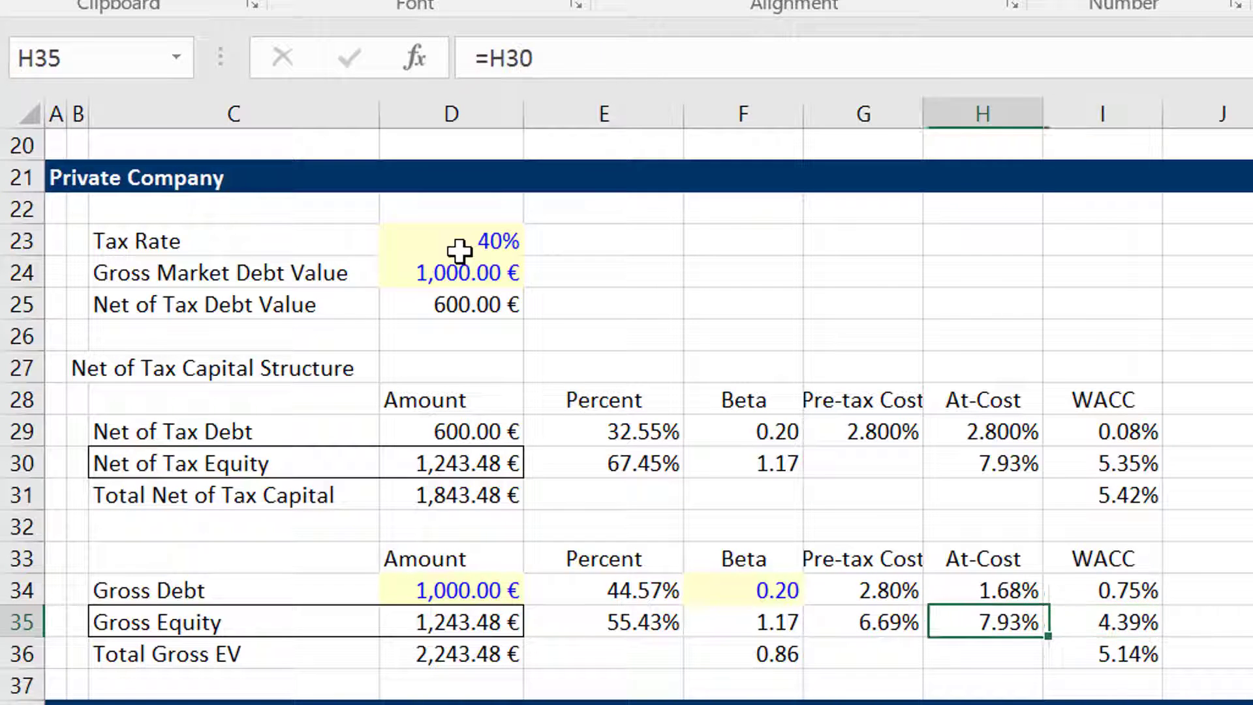
pyautogui.press('Right')
pyautogui.press('Left')
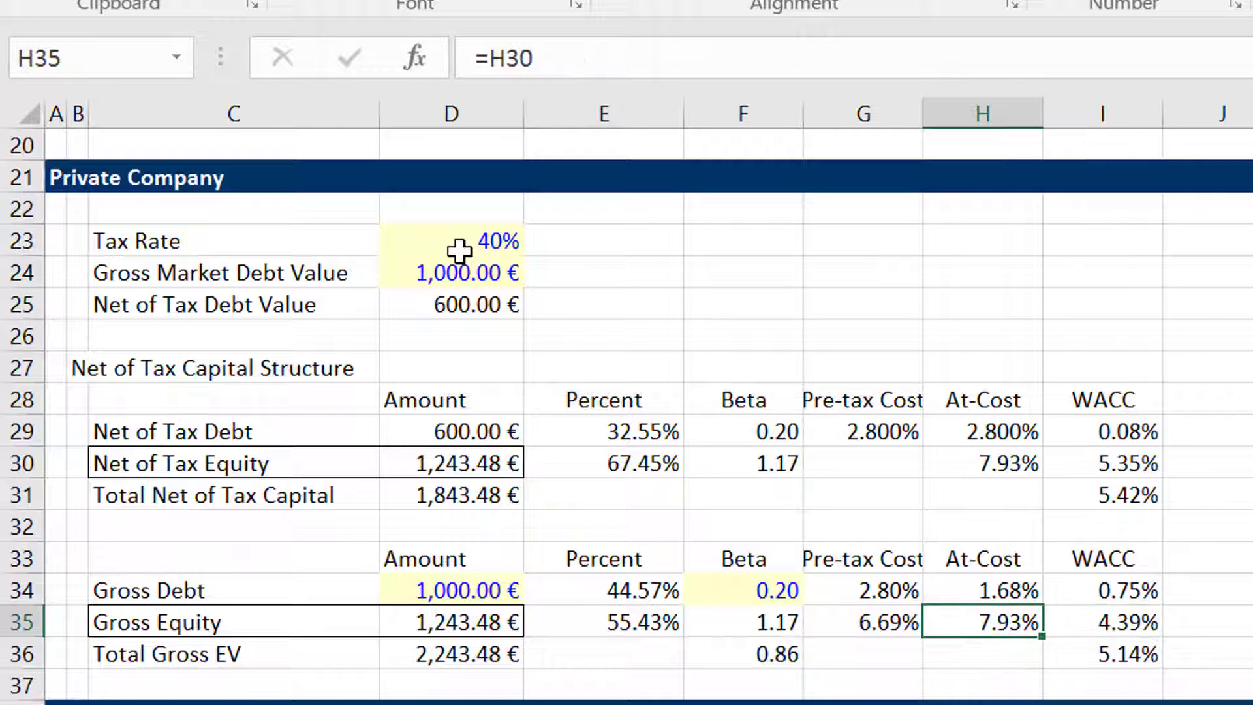
# - Replace the Gross Equity Pre-tax Cost formula in G35 with a link to its At-Cost, =H35
pyautogui.press('Left')
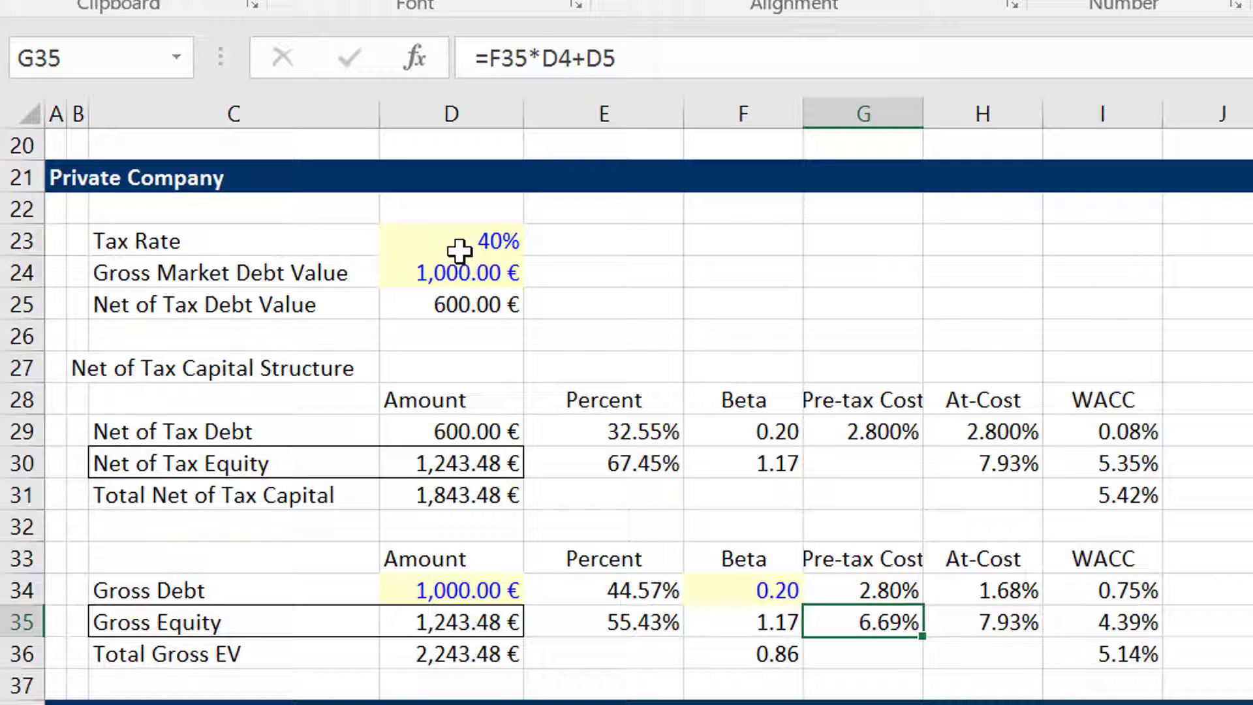
pyautogui.press('F2')
pyautogui.press('BackSpace')
pyautogui.press('BackSpace')
pyautogui.press('BackSpace')
pyautogui.press('BackSpace')
pyautogui.press('BackSpace')
pyautogui.press('BackSpace')
pyautogui.press('BackSpace')
pyautogui.press('BackSpace')
pyautogui.press('BackSpace')
pyautogui.press('Right')
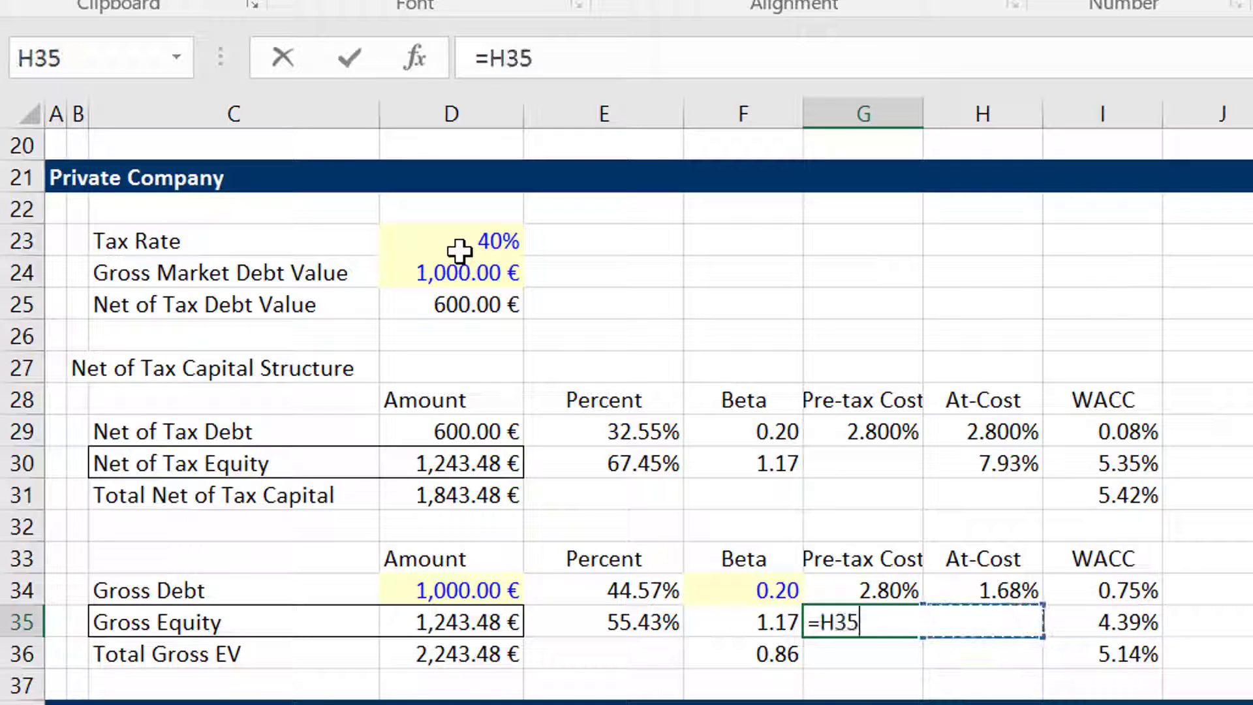
pyautogui.press('Return')
# - Examine the Amount formulas of Total Gross EV and Gross Equity in the gross capital structure
pyautogui.press('Up')
pyautogui.press('Right')
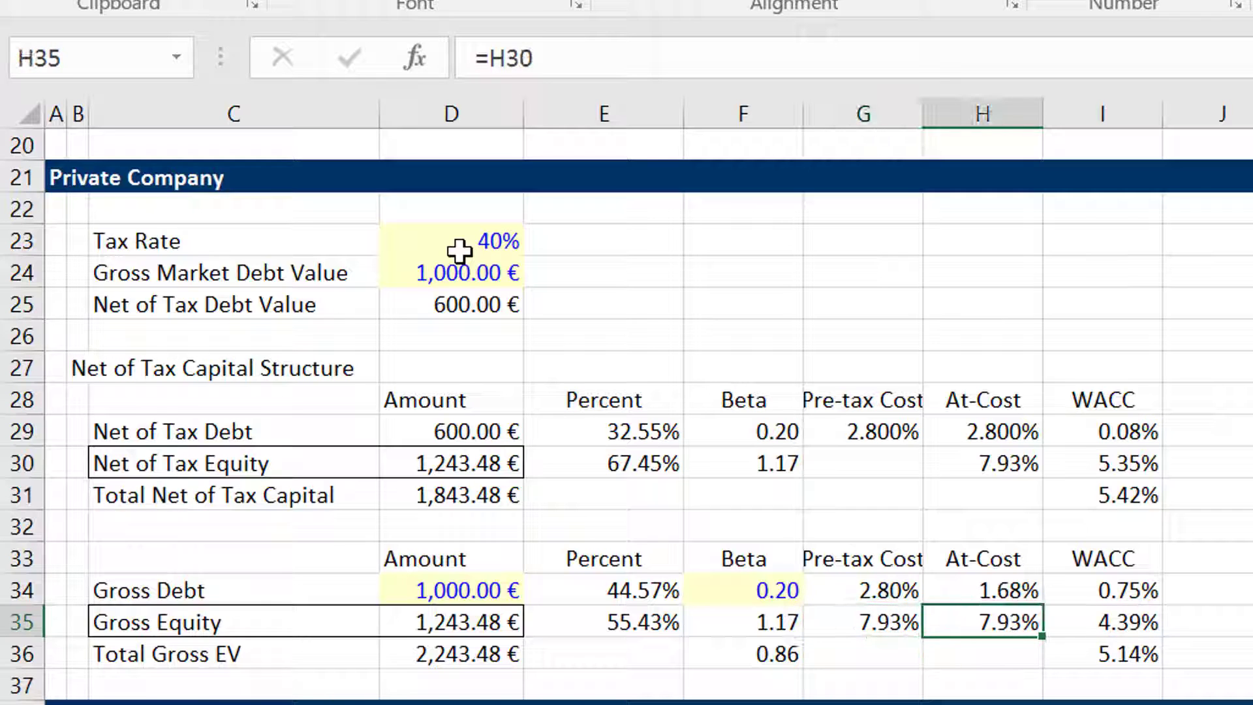
pyautogui.press('Down')
pyautogui.press('Left')
pyautogui.press('Left')
pyautogui.press('Left')
pyautogui.press('Left')
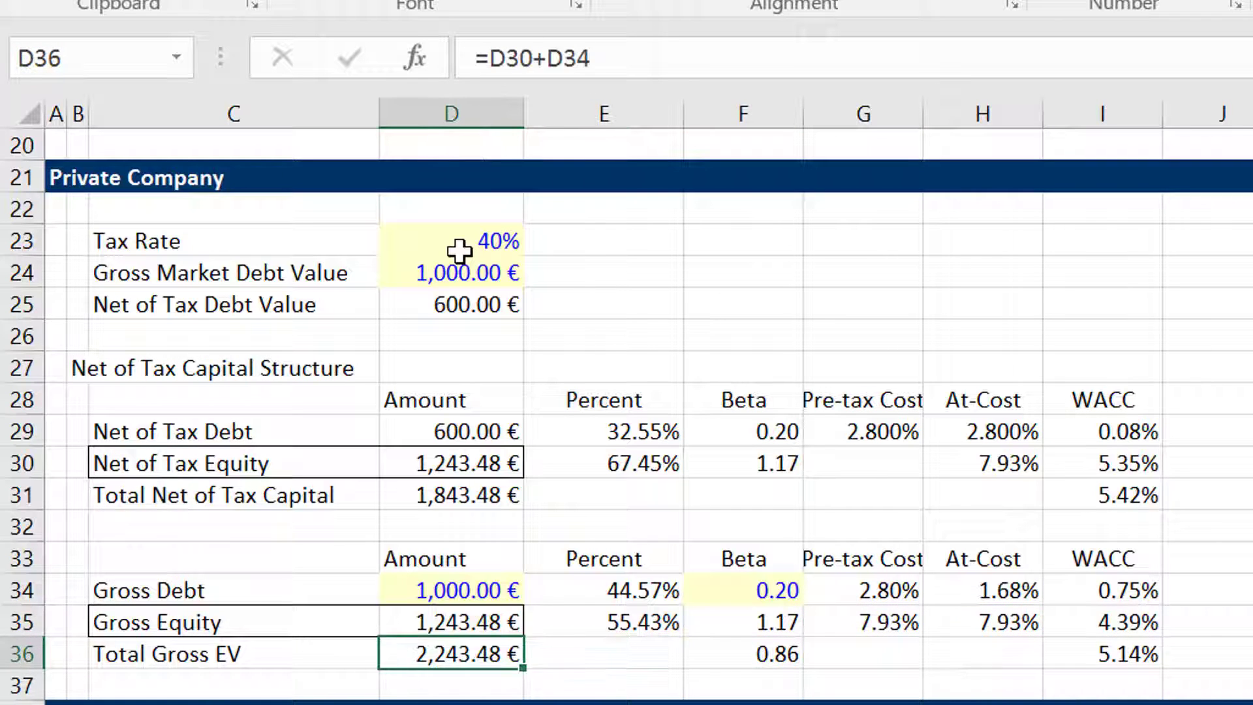
pyautogui.press('Up')
pyautogui.press('Up')
pyautogui.press('Up')
pyautogui.press('Up')
pyautogui.press('Down')
pyautogui.press('Down')
pyautogui.press('Down')
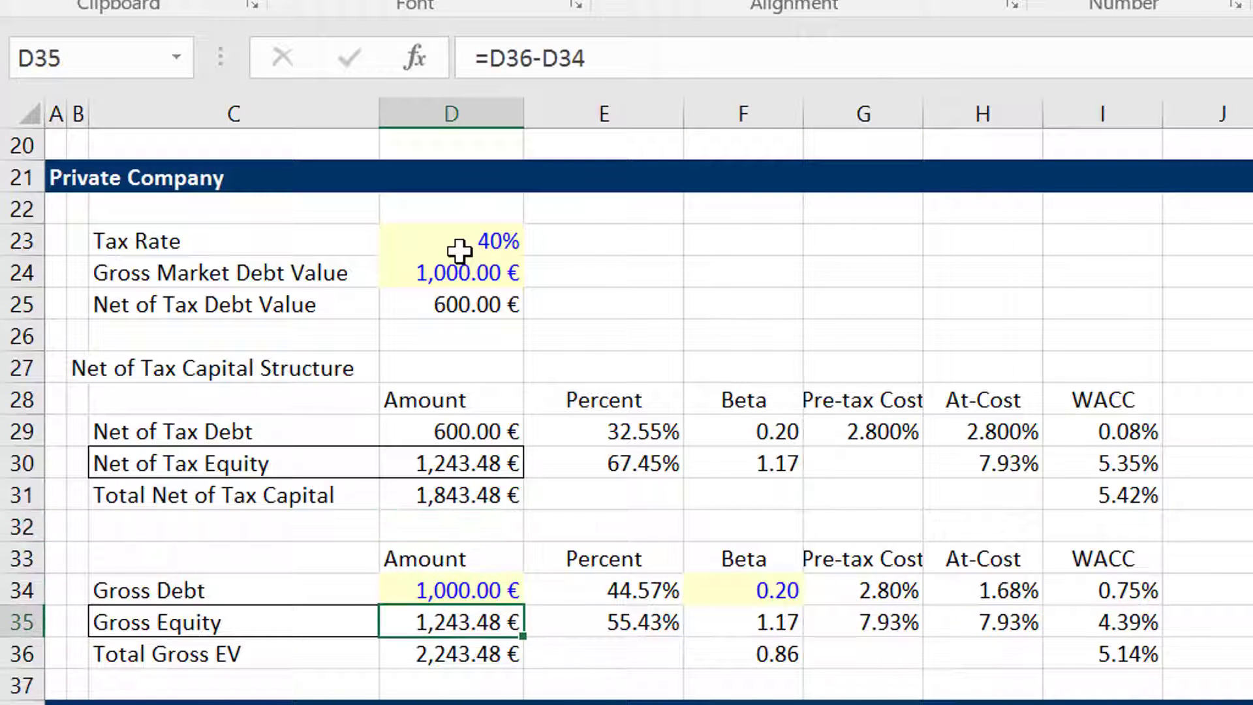
# - Compare the Amount formulas of Total Net of Tax Capital and Total Gross EV and the cells they reference
pyautogui.press('Up')
pyautogui.press('Up')
pyautogui.press('Up')
pyautogui.press('Up')
pyautogui.press('Up')
pyautogui.press('Down')
pyautogui.press('Down')
pyautogui.press('Down')
pyautogui.press('Down')
pyautogui.press('Down')
pyautogui.press('Down')
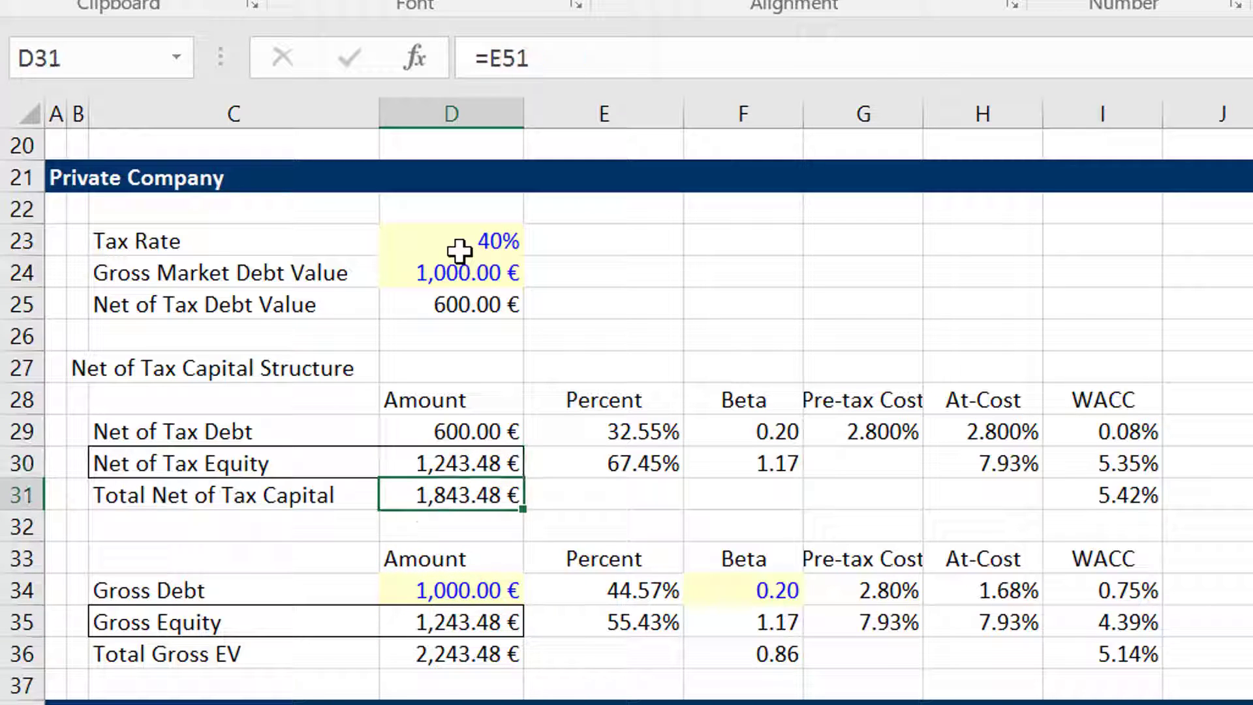
pyautogui.press('Up')
pyautogui.press('Down')
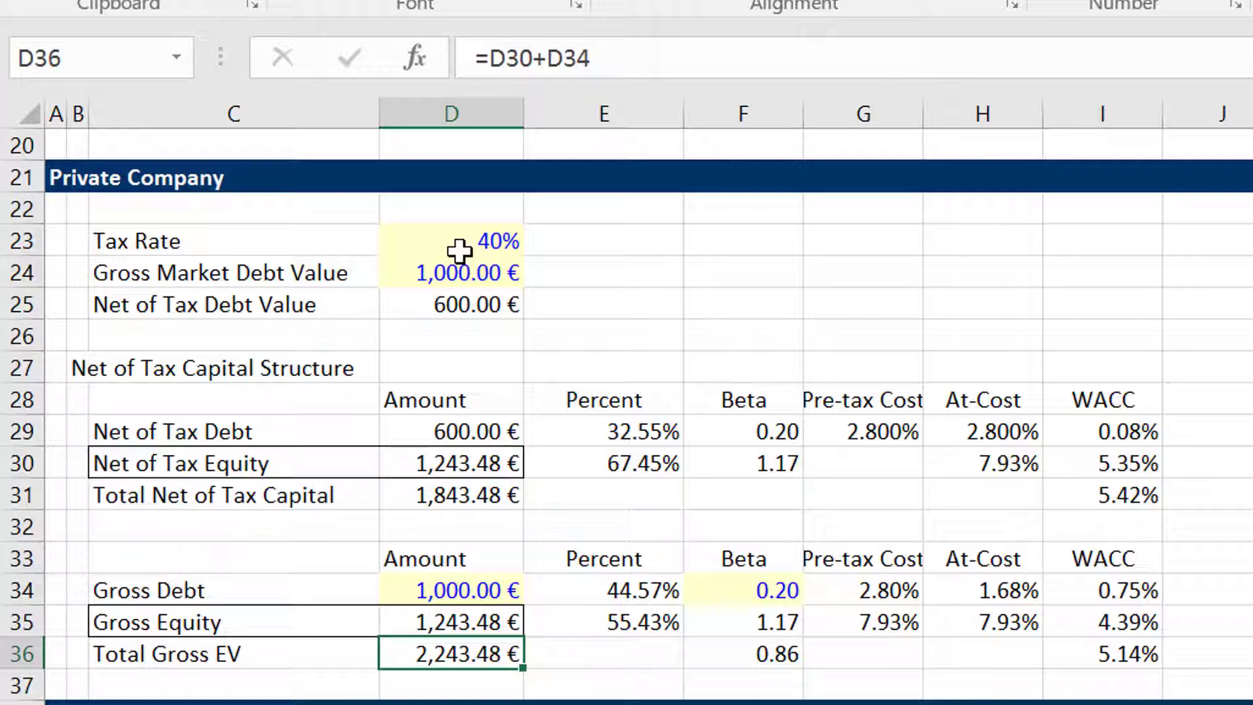
pyautogui.press('Up')
pyautogui.press('Up')
pyautogui.press('Up')
pyautogui.press('Up')
pyautogui.press('Up')
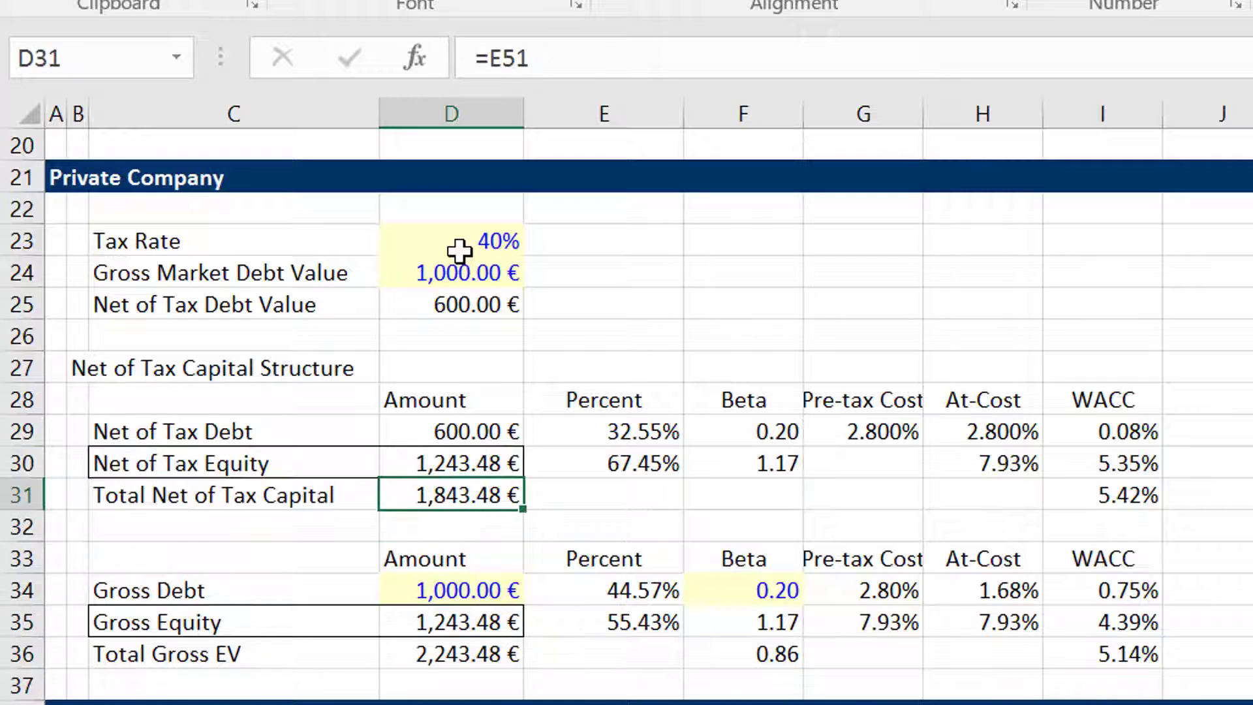
pyautogui.press('Down')
pyautogui.press('Down')
pyautogui.press('Down')
pyautogui.press('Down')
pyautogui.press('Down')
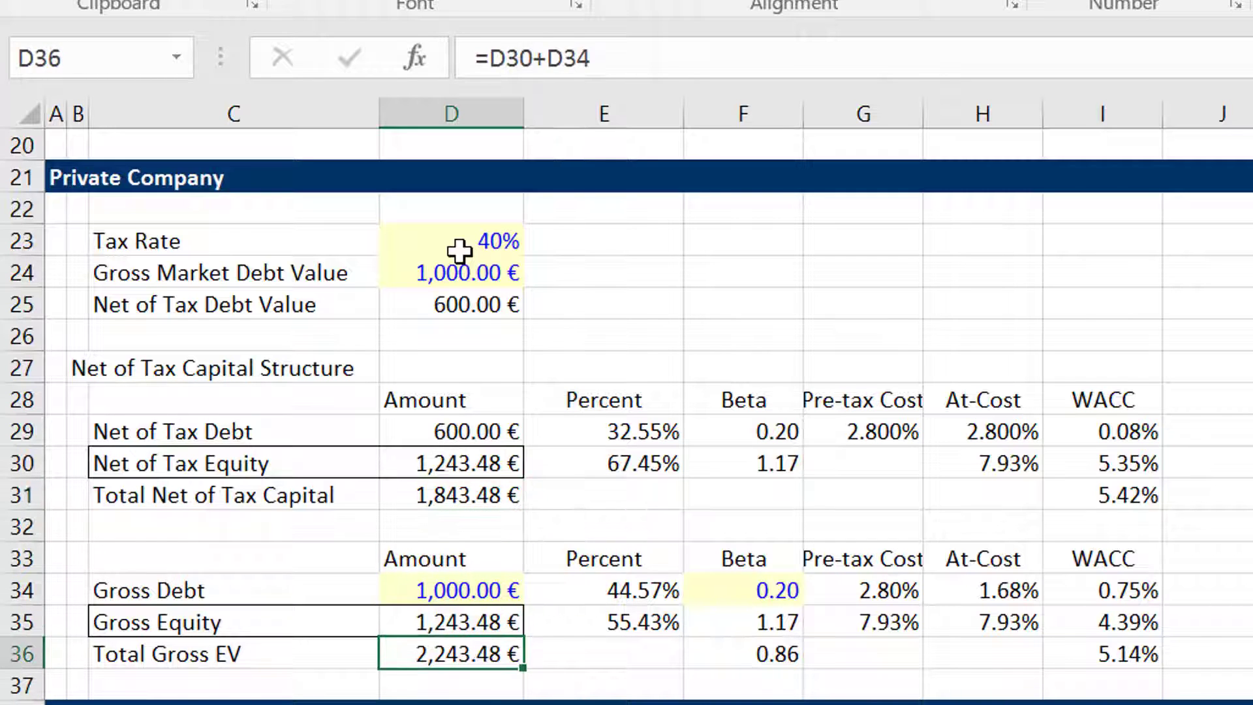
# - Rebuild the Gross Debt Percent in E34 as its Amount divided by Total Gross EV, =D34/D36
pyautogui.press('Up')
pyautogui.press('Right')
pyautogui.press('Up')
pyautogui.press('F2')
pyautogui.press('Escape')
pyautogui.write('=')
pyautogui.press('Left')
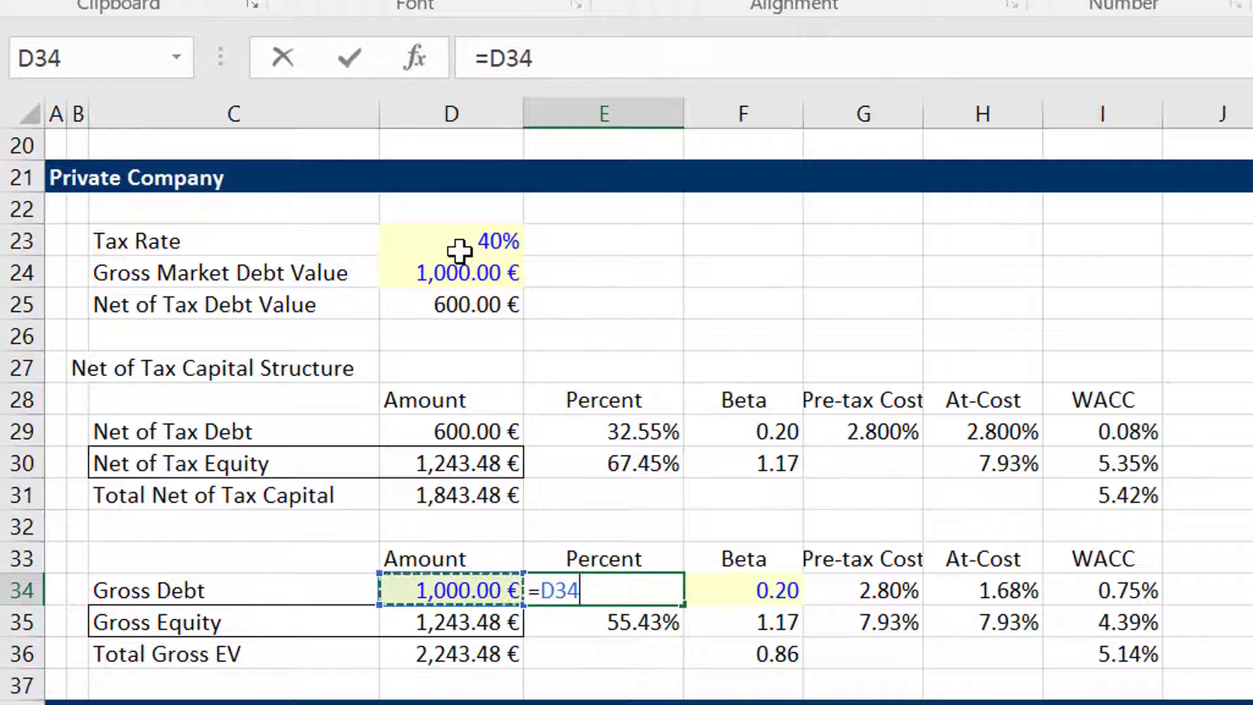
pyautogui.write('/')
pyautogui.press('Down')
pyautogui.press('Down')
pyautogui.press('Left')
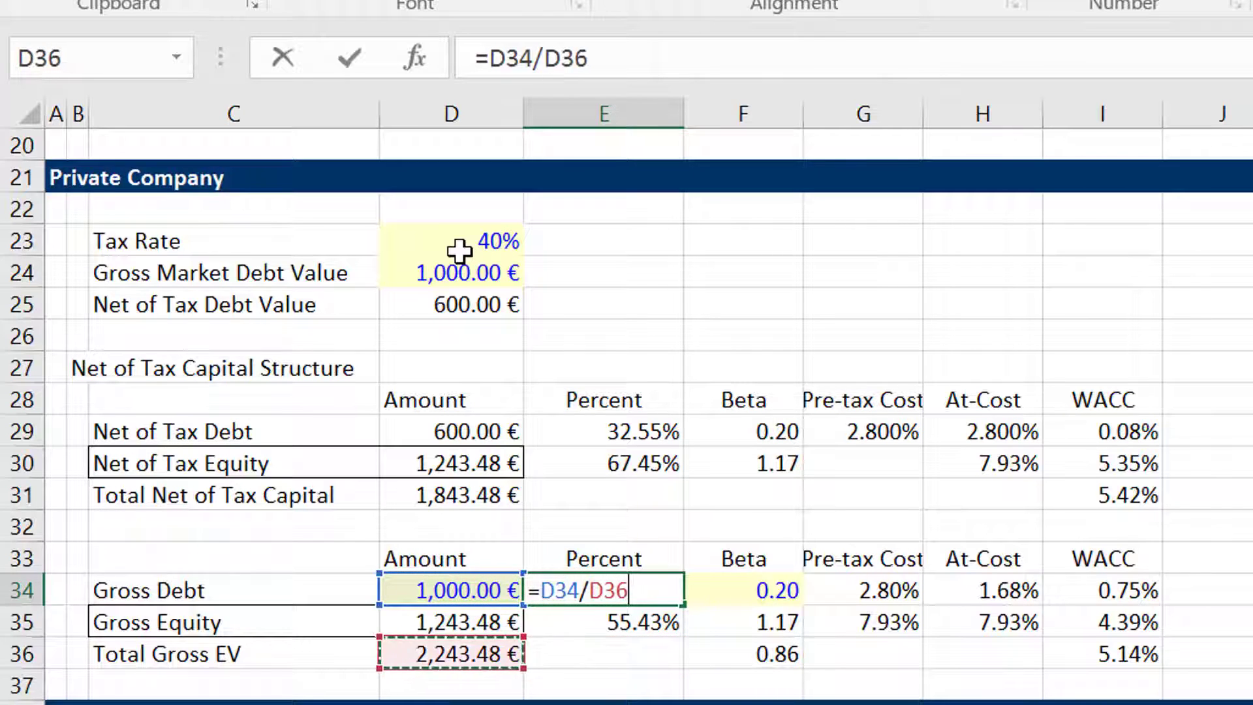
pyautogui.press('F4')
pyautogui.press('Return')
# - Rebuild the Gross Equity Percent in E35 as its Amount divided by Total Gross EV, =D35/D36
pyautogui.write('=')
pyautogui.press('Left')
pyautogui.write('/')
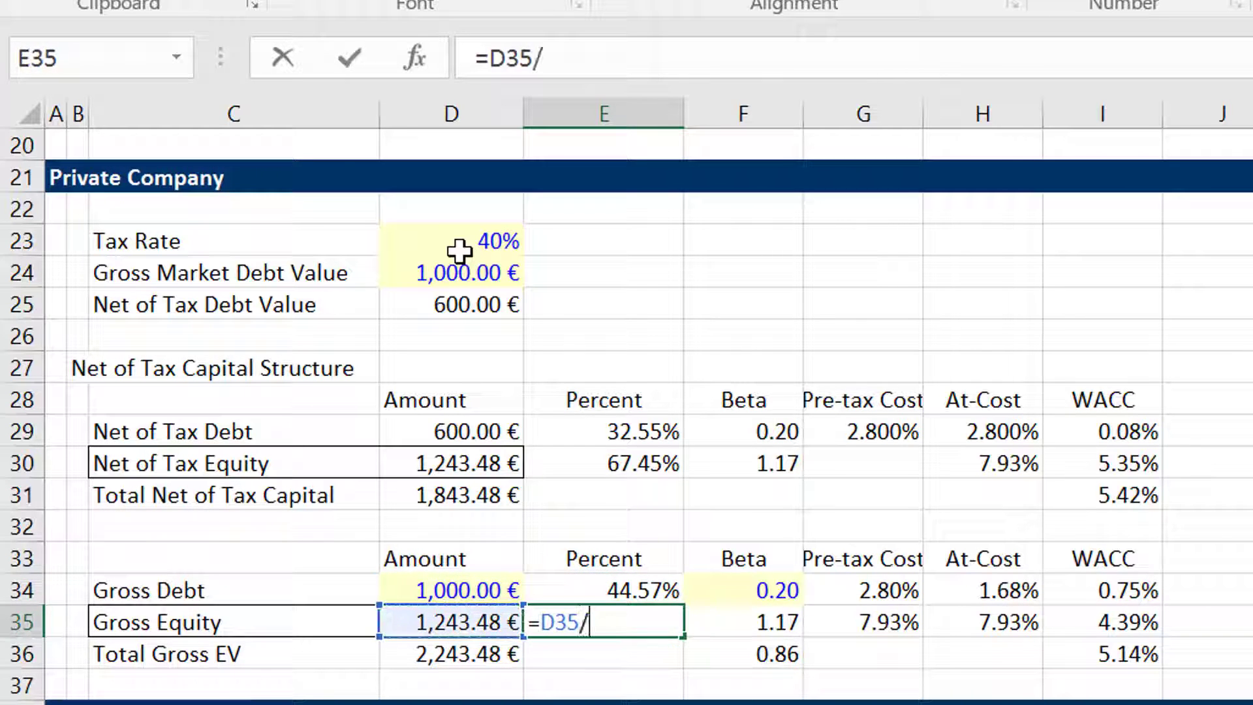
pyautogui.press('Down')
pyautogui.press('Left')
pyautogui.press('Return')
# - Compare the Percent formula of Gross Debt with that of Net of Tax Debt
pyautogui.press('Up')
pyautogui.press('Up')
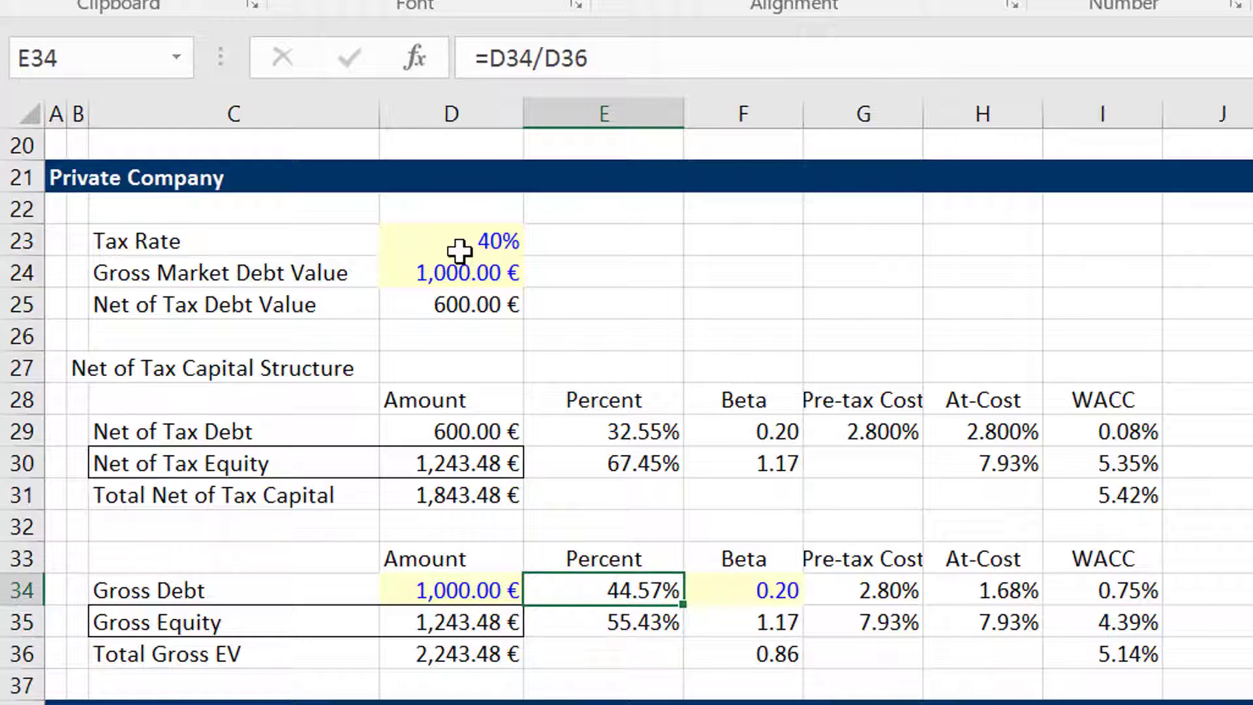
pyautogui.press('Up')
pyautogui.press('Up')
pyautogui.press('Up')
pyautogui.press('Up')
pyautogui.press('Up')
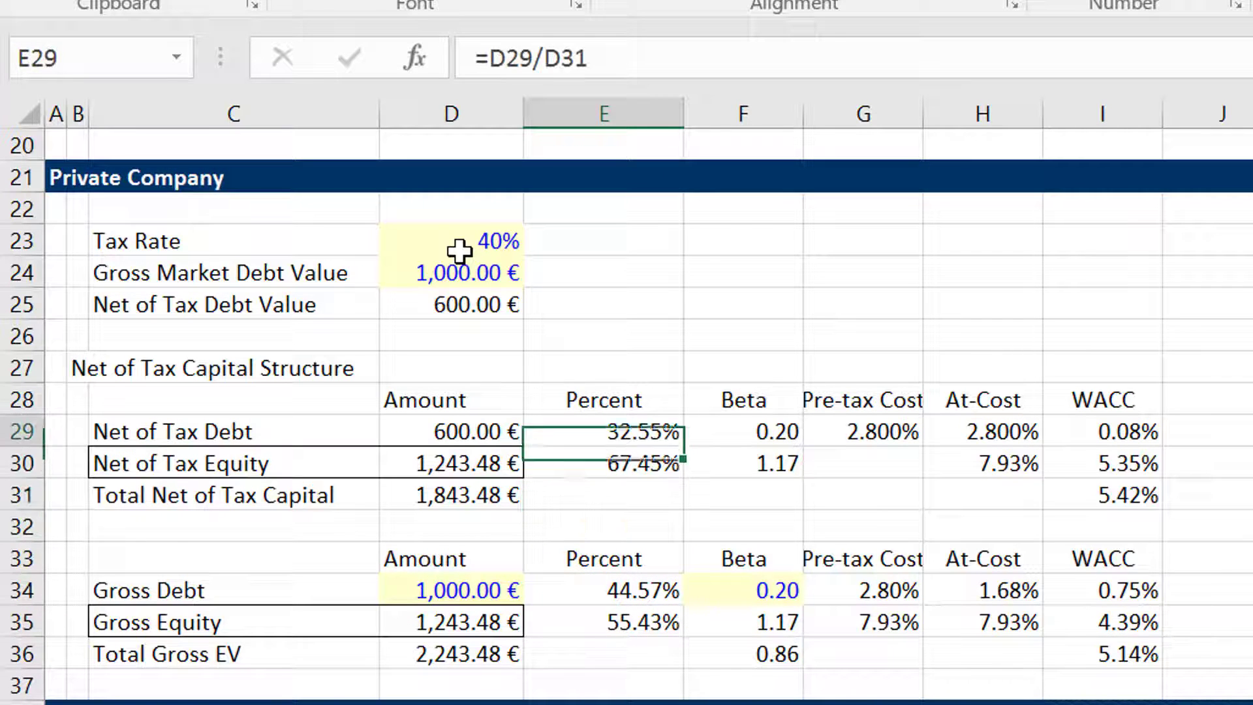
pyautogui.press('Down')
pyautogui.press('Down')
pyautogui.press('Down')
pyautogui.press('Down')
pyautogui.press('Down')
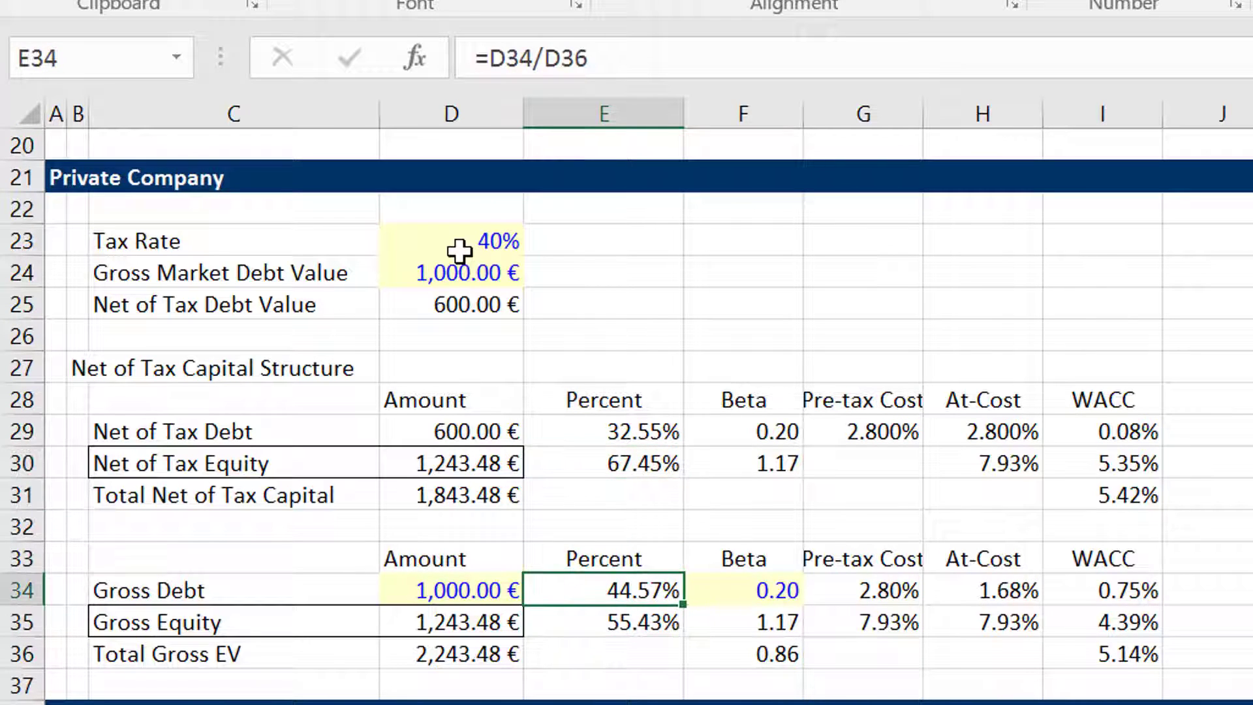
pyautogui.press('Down')
pyautogui.press('Up')
# - Examine the Beta, cost and WACC cells of the Gross Debt row and the Percent and cost formulas of Gross Equity
pyautogui.press('Right')
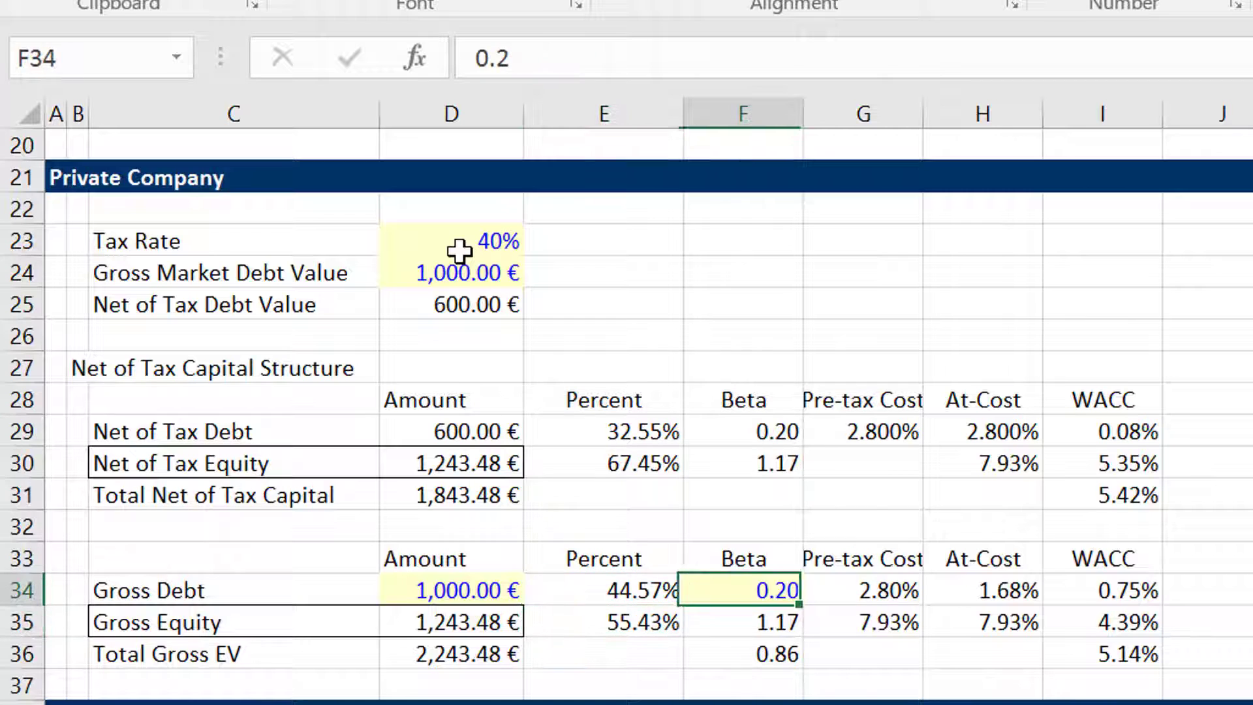
pyautogui.press('Right')
pyautogui.press('Right')
pyautogui.press('Right')
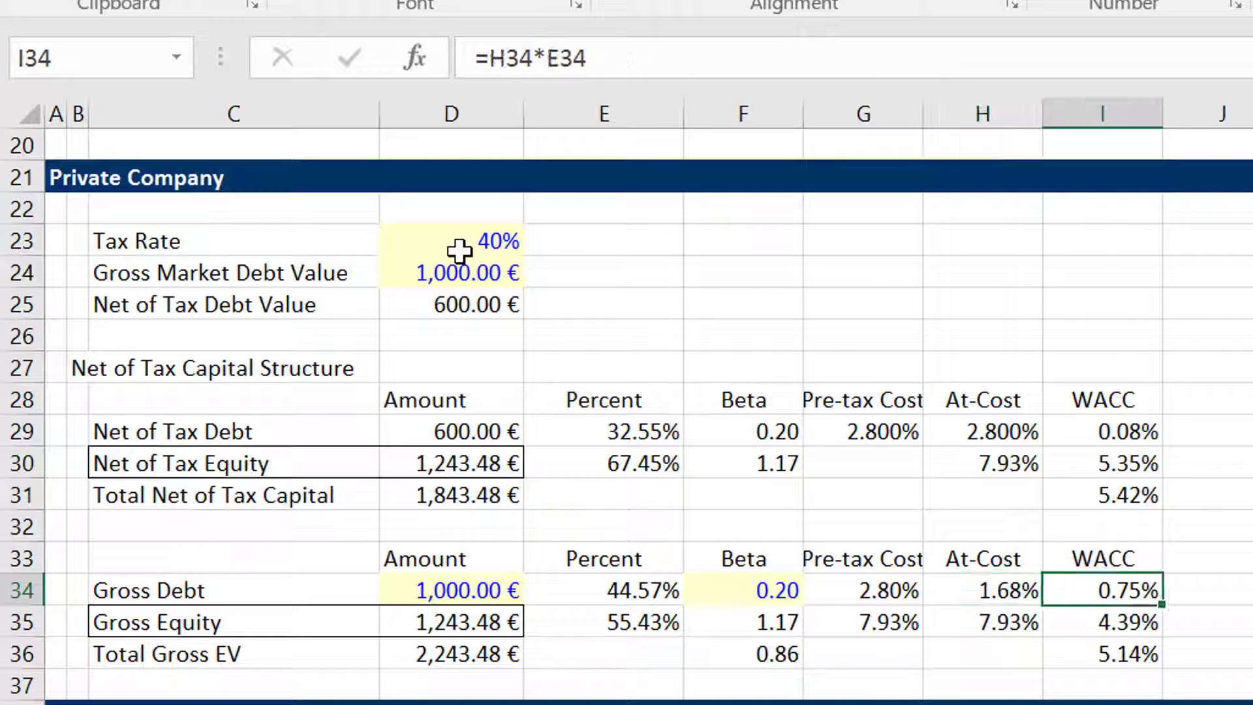
pyautogui.press('Down')
pyautogui.press('Left')
pyautogui.press('Left')
pyautogui.press('Left')
pyautogui.press('Left')
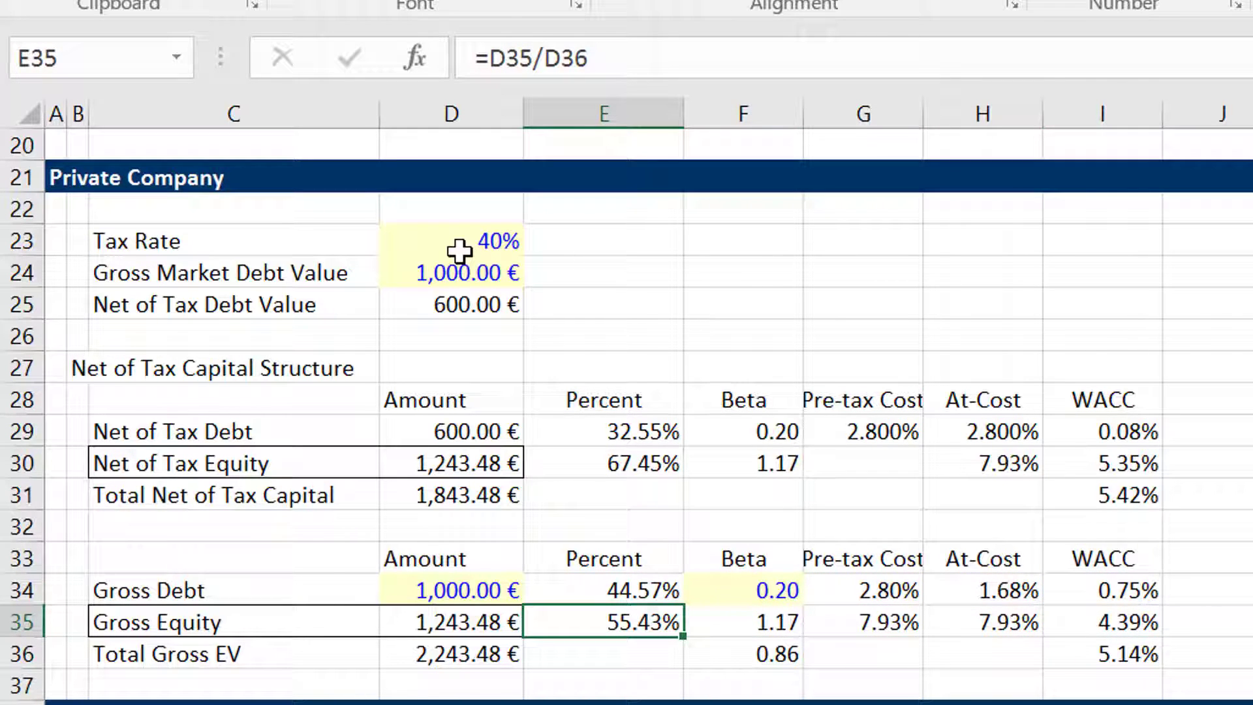
pyautogui.press('Right')
pyautogui.press('Right')
pyautogui.press('Right')
pyautogui.press('Right')
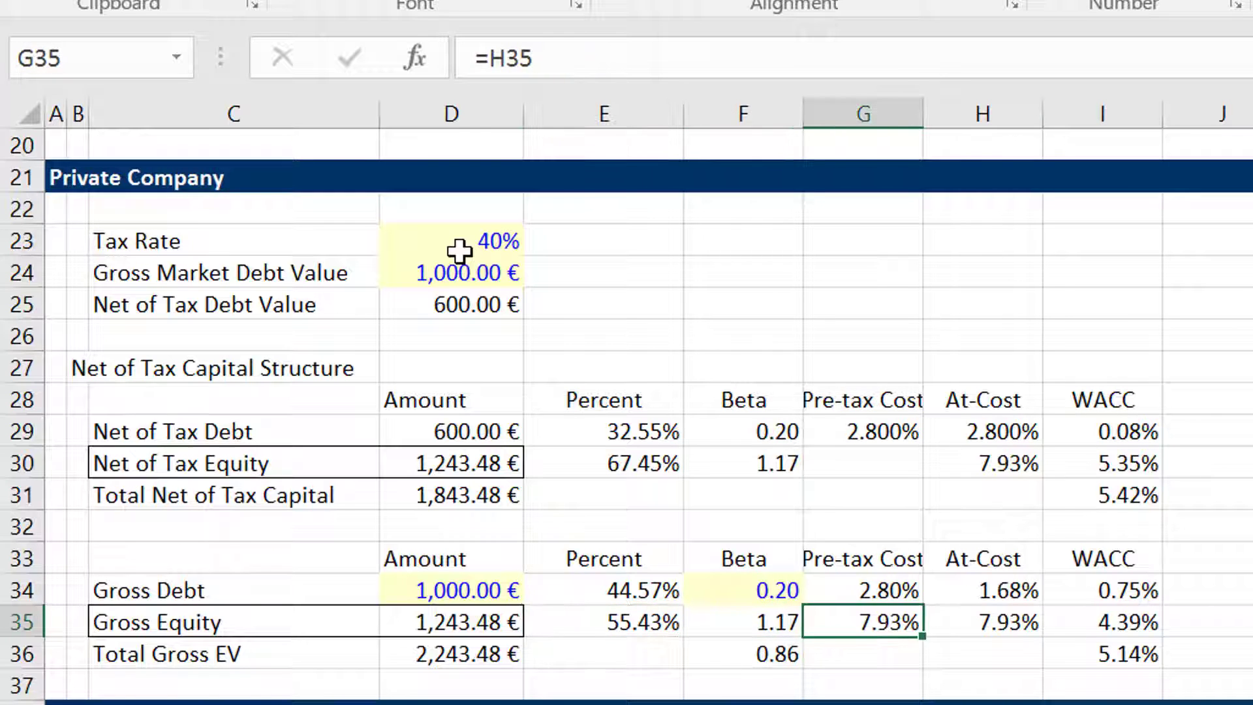
pyautogui.press('Left')
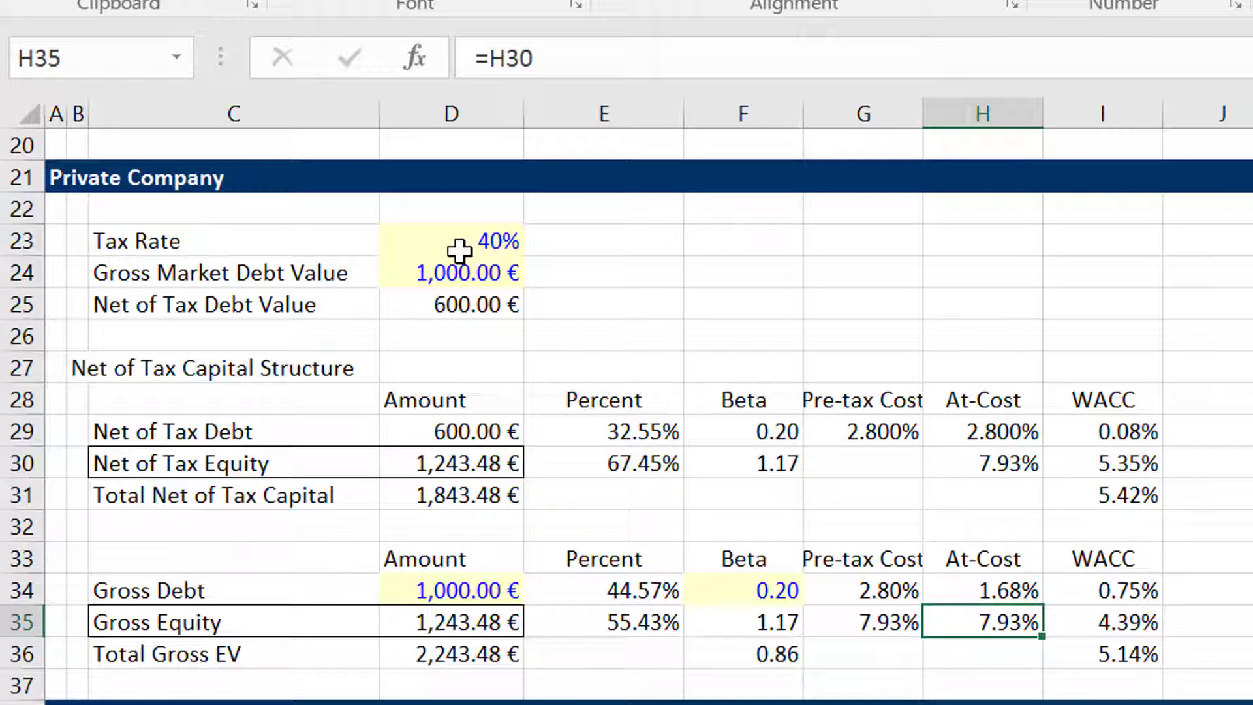
pyautogui.press('Right')
# - Inspect the formula behind the WACC in D58 of the Gross Capital Structure with Tax Deduction valuation
pyautogui.press('Down')
pyautogui.press('Down')
pyautogui.press('Down')
pyautogui.press('Down')
pyautogui.press('Down')
pyautogui.press('Down')
pyautogui.press('Down')
pyautogui.press('Down')
pyautogui.press('Down')
pyautogui.press('Down')
pyautogui.press('Down')
pyautogui.press('Down')
pyautogui.press('Down')
pyautogui.press('Down')
pyautogui.press('Down')
pyautogui.press('Down')
pyautogui.press('Down')
pyautogui.press('Down')
pyautogui.press('Down')
pyautogui.press('Down')
pyautogui.press('Down')
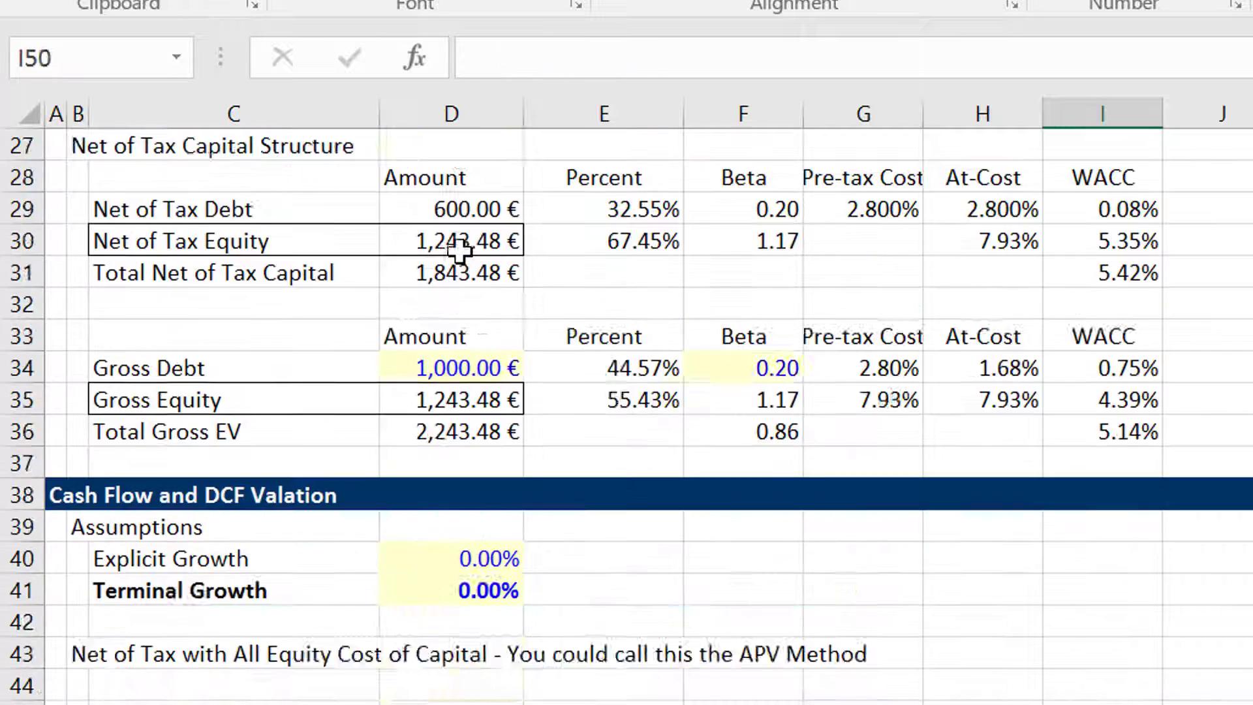
pyautogui.press('Down')
pyautogui.press('Left')
pyautogui.press('Left')
pyautogui.press('Left')
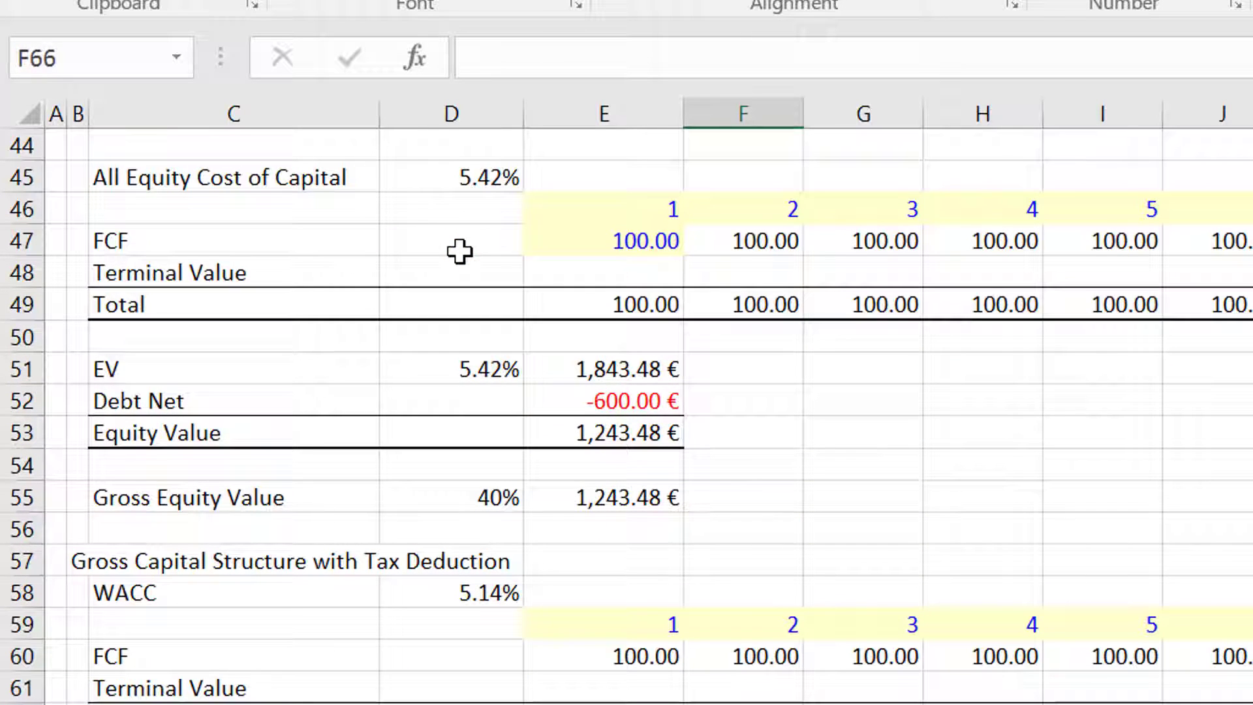
pyautogui.press('Up')
pyautogui.press('Up')
pyautogui.press('Up')
pyautogui.press('Up')
pyautogui.press('Up')
pyautogui.press('Up')
pyautogui.press('Up')
pyautogui.press('Up')
pyautogui.press('Left')
pyautogui.press('Left')
pyautogui.press('F2')
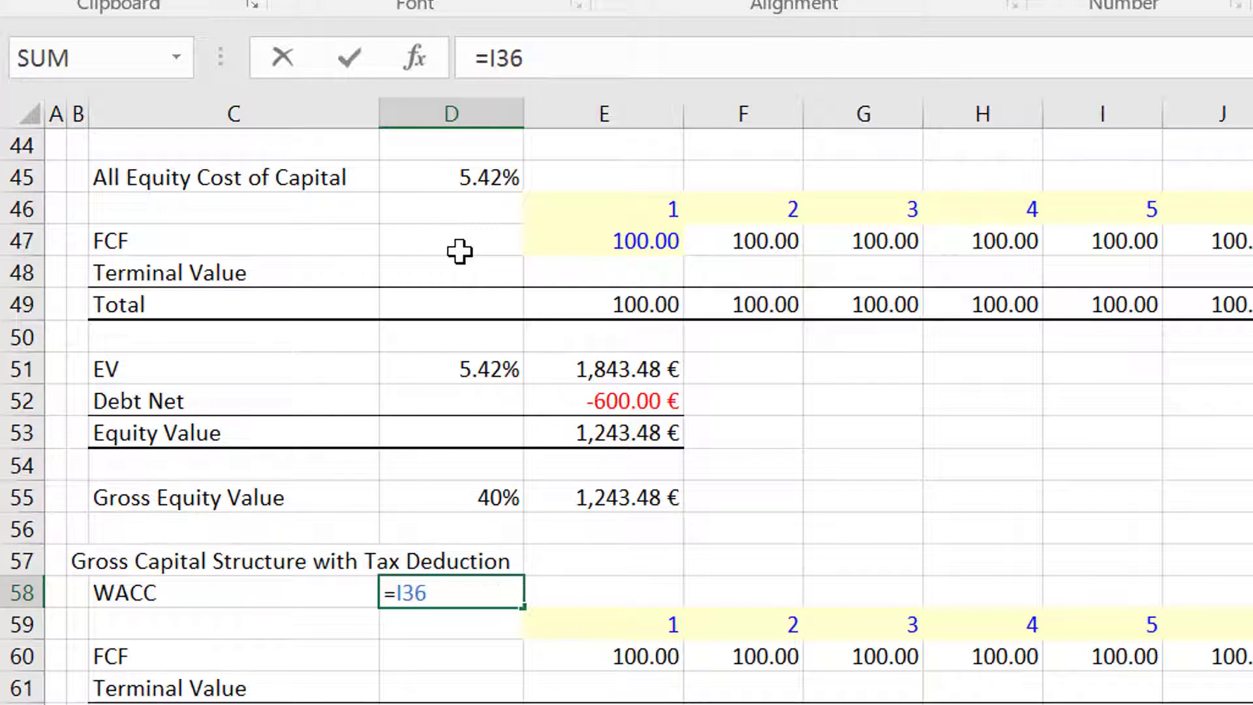
pyautogui.press('Return')
# - Examine the Gross Equity and Total Gross EV rows of the gross capital structure cell by cell
pyautogui.press('Up')
pyautogui.press('Up')
pyautogui.press('Up')
pyautogui.press('Up')
pyautogui.press('Up')
pyautogui.press('Up')
pyautogui.press('Up')
pyautogui.press('Up')
pyautogui.press('Up')
pyautogui.press('Up')
pyautogui.press('Up')
pyautogui.press('Up')
pyautogui.press('Up')
pyautogui.press('Up')
pyautogui.press('Up')
pyautogui.press('Up')
pyautogui.press('Up')
pyautogui.press('Up')
pyautogui.press('Up')
pyautogui.press('Up')
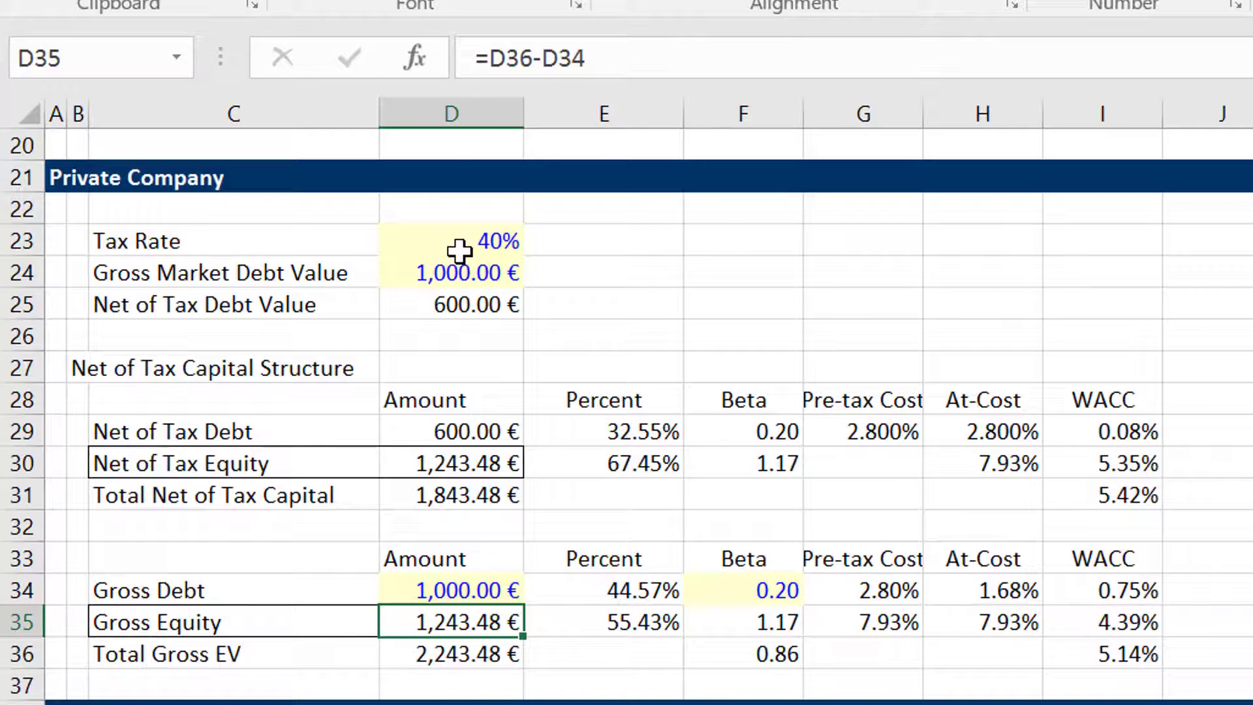
pyautogui.press('Right')
pyautogui.press('Right')
pyautogui.press('Right')
pyautogui.press('Right')
pyautogui.press('Right')
pyautogui.press('Down')
pyautogui.press('Left')
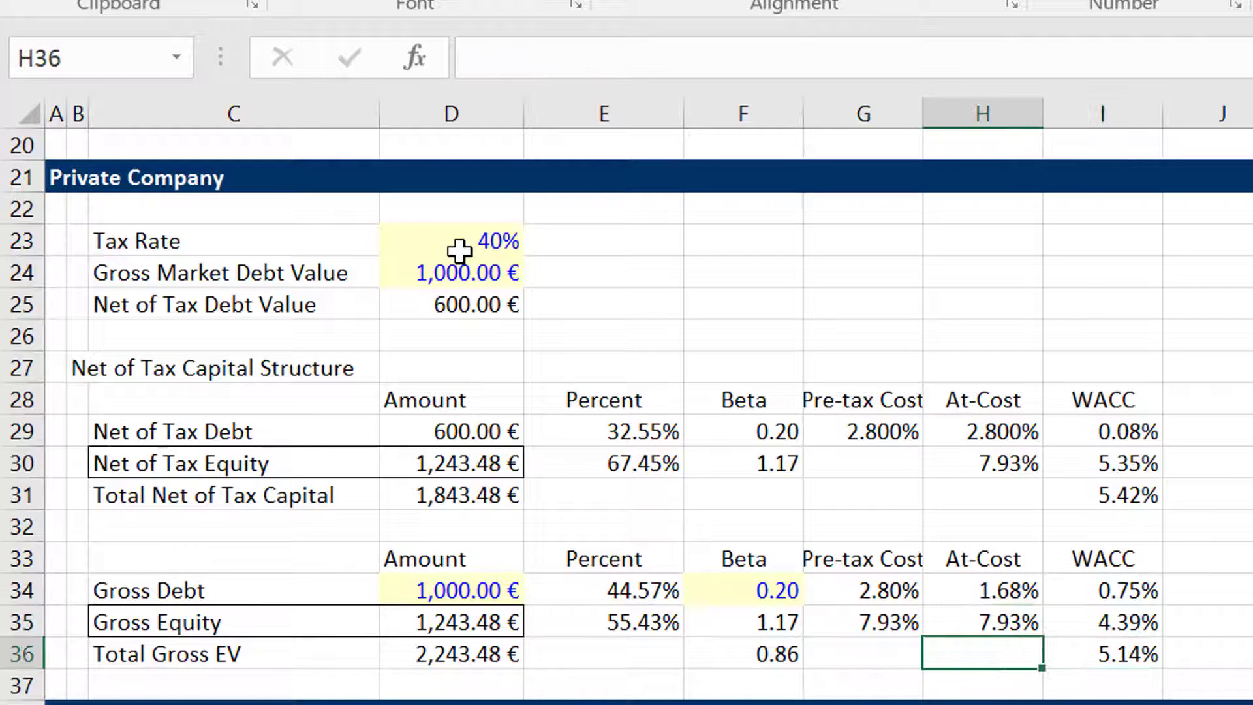
pyautogui.press('Left')
pyautogui.press('Left')
pyautogui.press('Left')
pyautogui.press('Left')
pyautogui.press('Left')
pyautogui.press('Right')
pyautogui.press('Right')
pyautogui.press('Right')
pyautogui.press('Right')
pyautogui.press('Right')
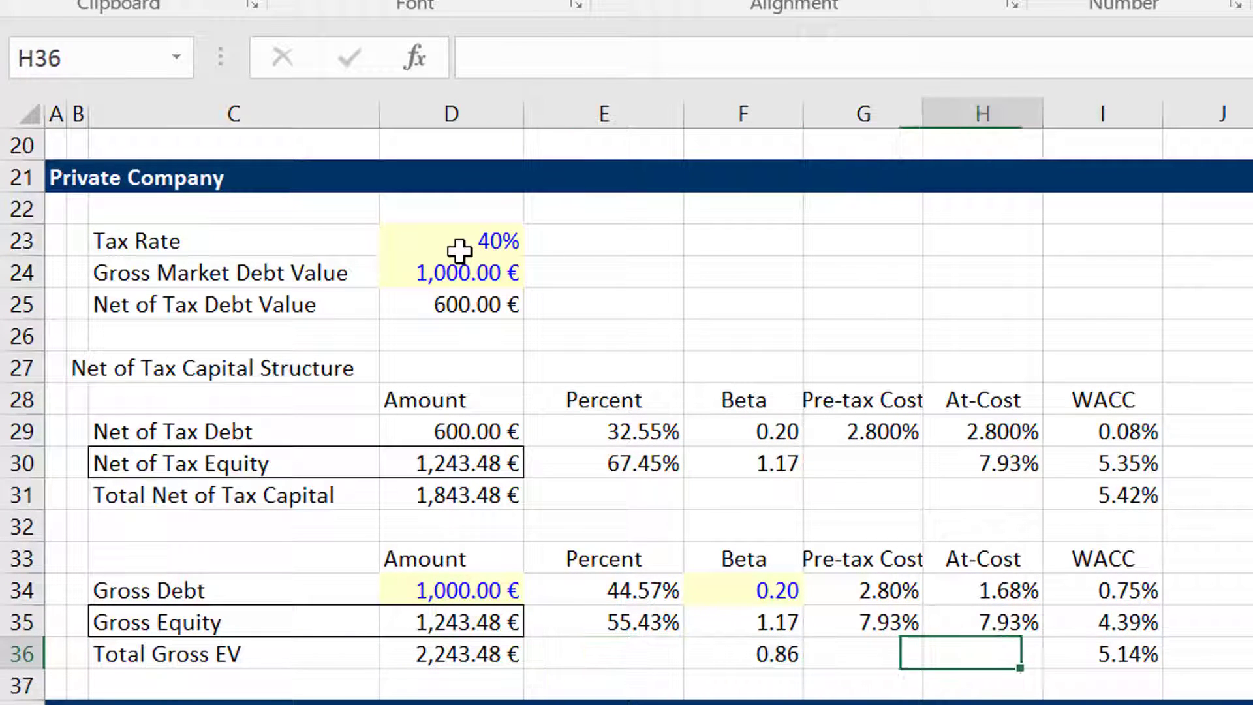
# - Make the total WACC figures bold in both capital structures, cells I36 and I31
pyautogui.press('Right')
pyautogui.press('Up')
pyautogui.press('Up')
pyautogui.press('Up')
pyautogui.press('Up')
pyautogui.press('Up')
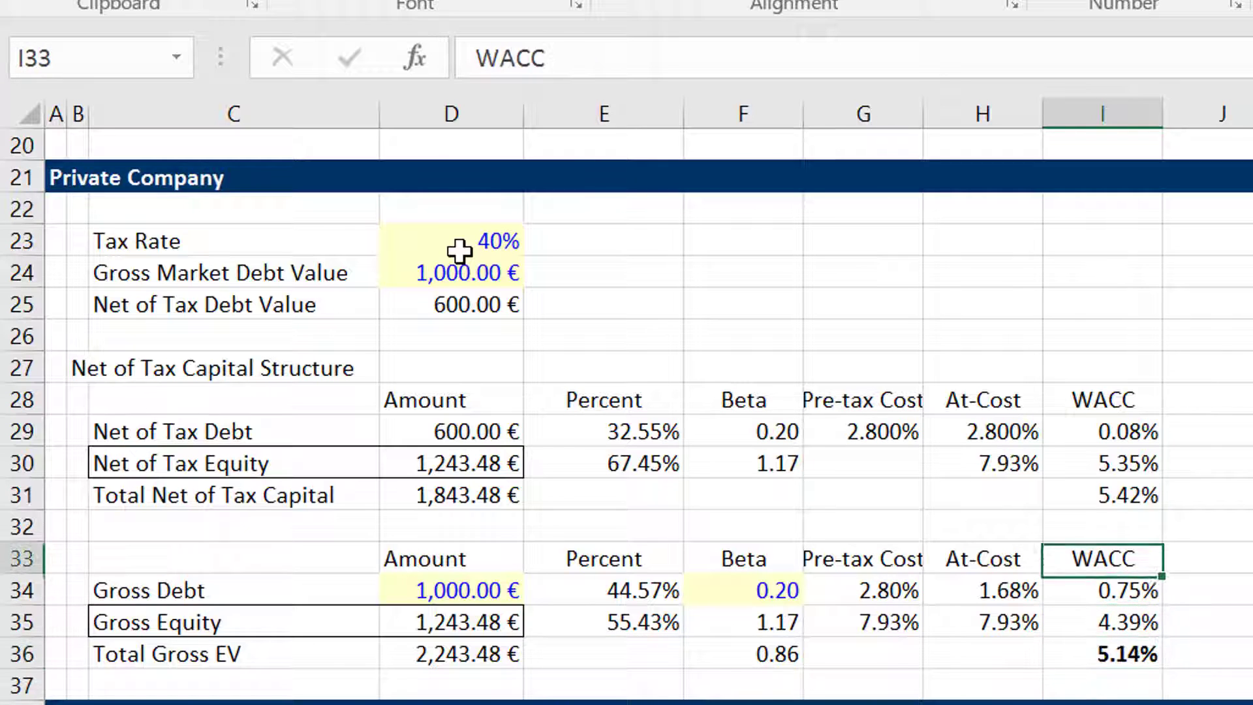
pyautogui.press('Down')
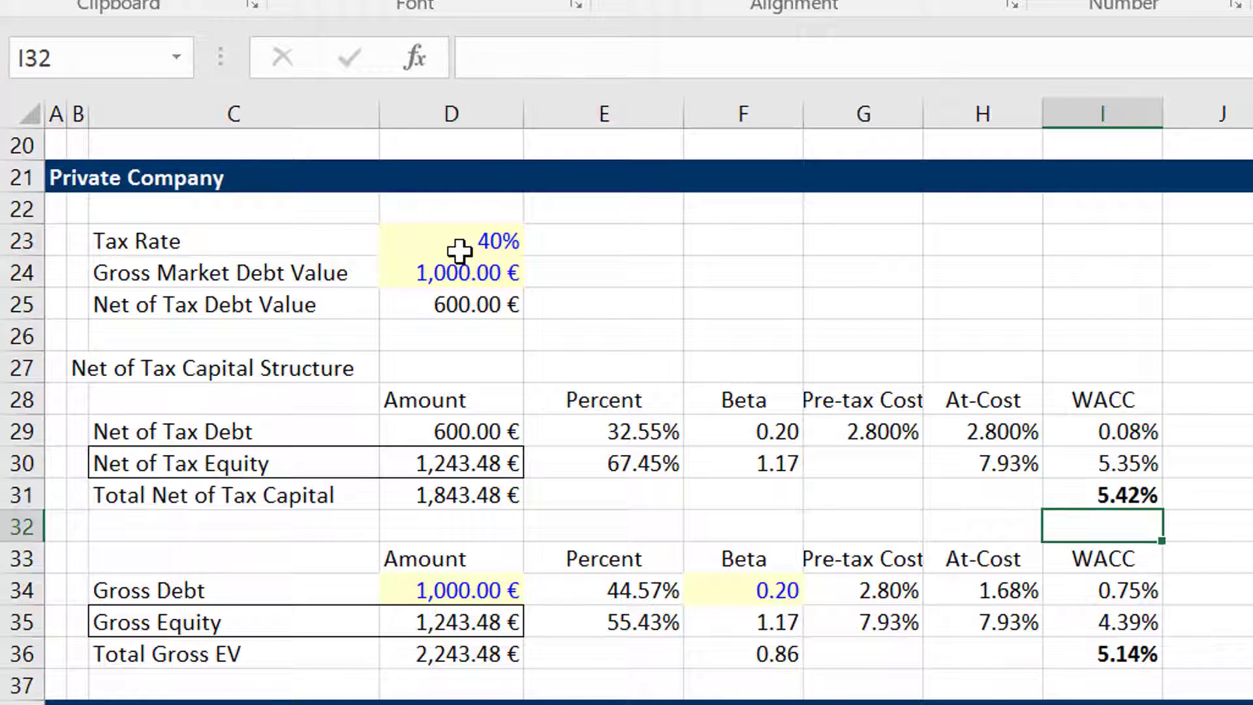
# - Set the private company's tax rate in D23 to 0%
pyautogui.press('Left')
pyautogui.press('Left')
pyautogui.press('Left')
pyautogui.press('Left')
pyautogui.press('Left')
pyautogui.press('Left')
pyautogui.press('Left')
pyautogui.press('Left')
pyautogui.press('Up')
pyautogui.press('Up')
pyautogui.press('Up')
pyautogui.press('Up')
pyautogui.press('Up')
pyautogui.press('Up')
pyautogui.press('Up')
pyautogui.press('Up')
pyautogui.press('Up')
pyautogui.press('Up')
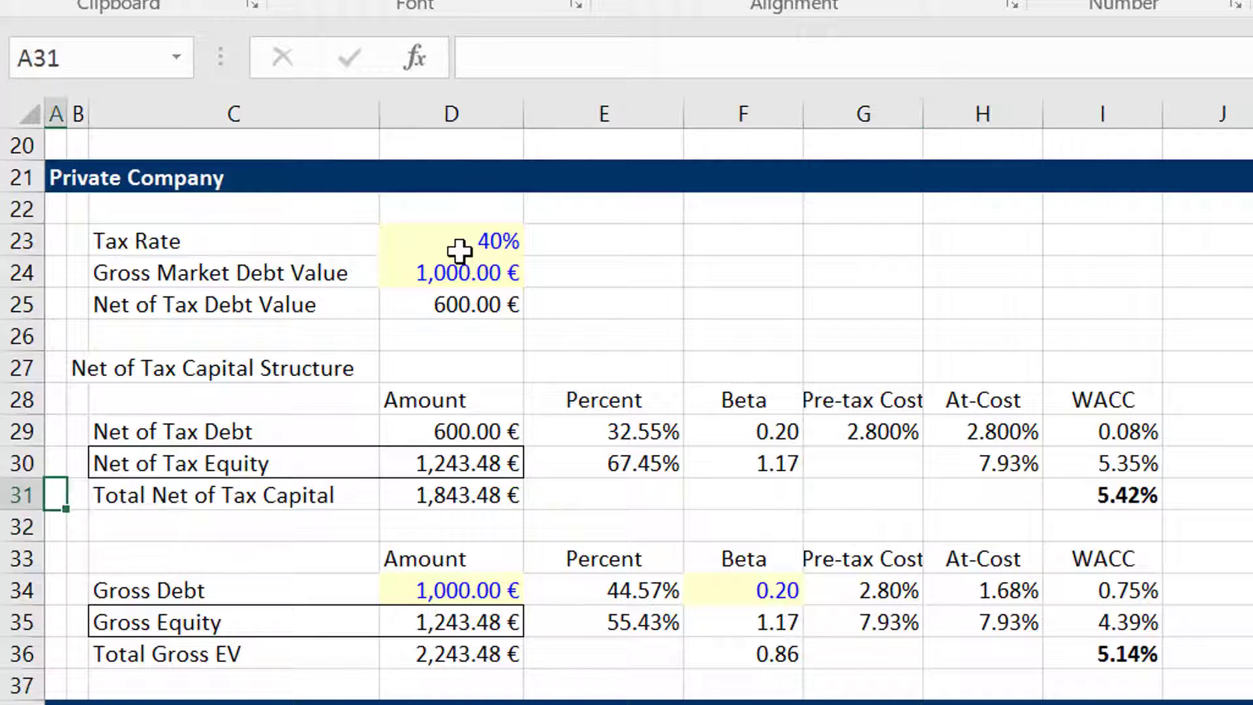
pyautogui.press('Right')
pyautogui.press('Right')
pyautogui.press('Right')
pyautogui.press('Down')
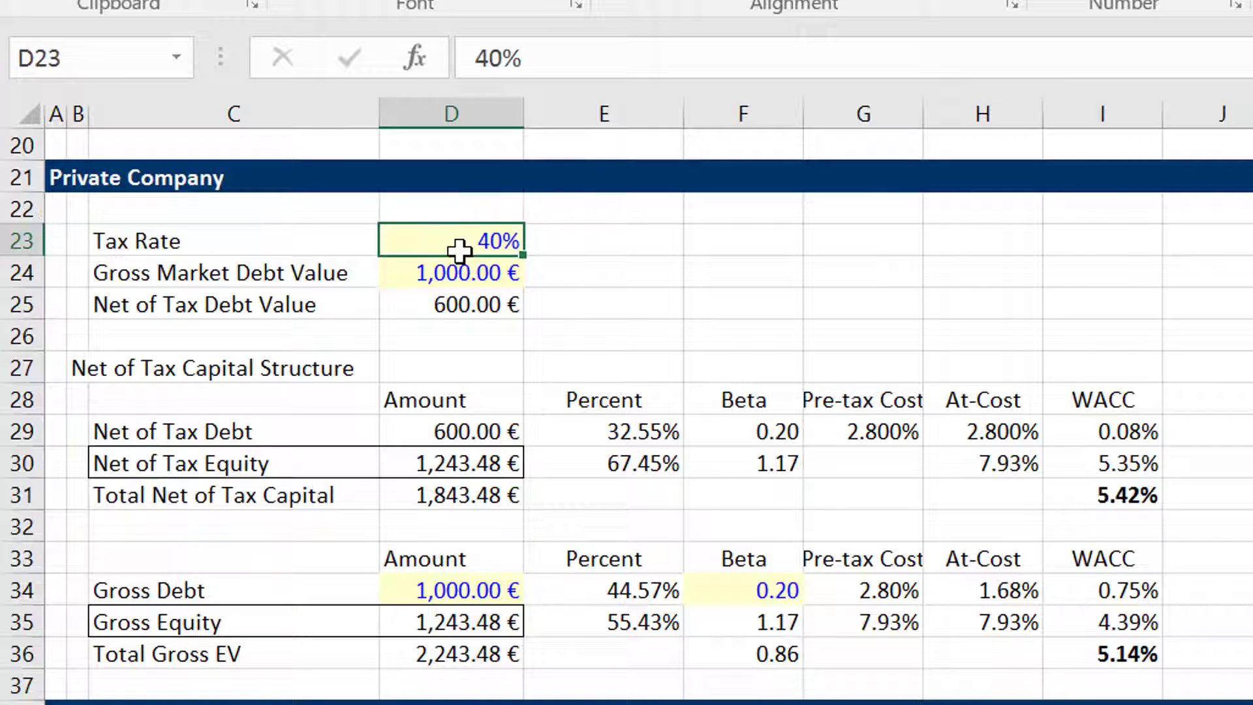
pyautogui.press('Delete')
pyautogui.press('Return')
pyautogui.press('Up')
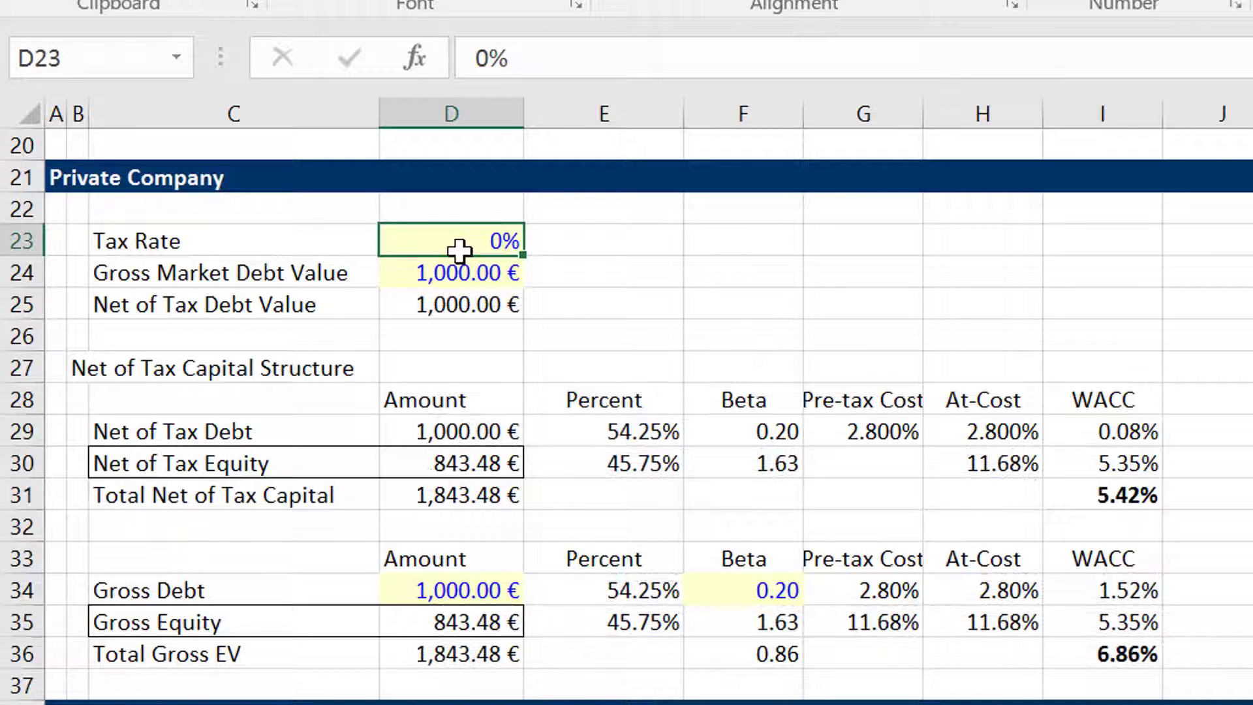
# - Set the tax rate in D23 back to 40%
pyautogui.press('F2')
pyautogui.press('Left')
pyautogui.press('BackSpace')
pyautogui.write('40')
pyautogui.press('Return')
pyautogui.press('Left')
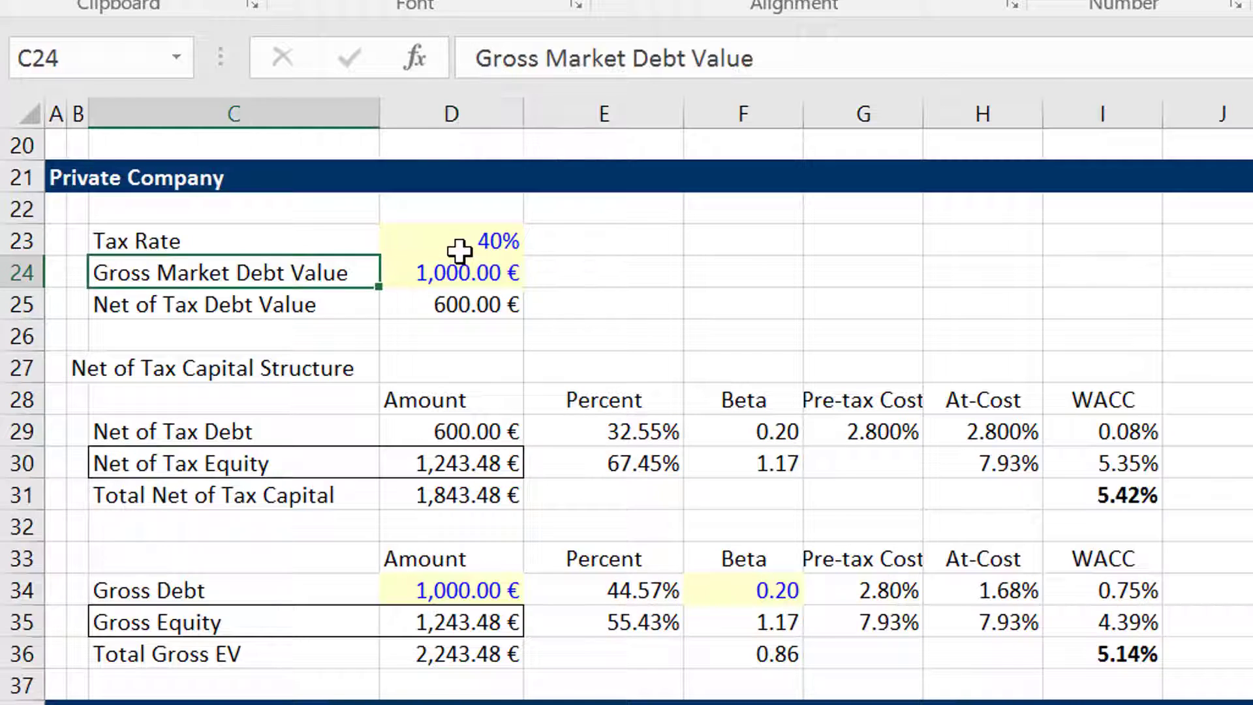
# - Set the Gross Market Debt Value in D24 to 1500
pyautogui.press('Right')
pyautogui.write('1')
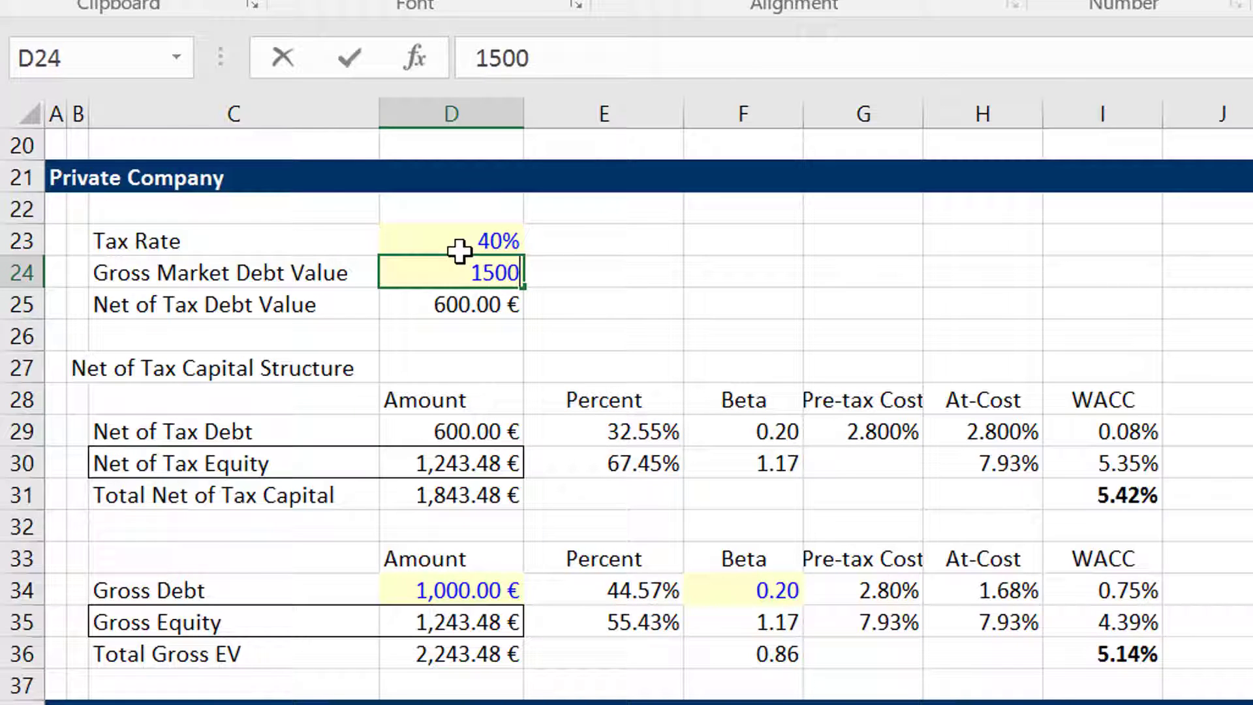
pyautogui.write('500')
pyautogui.hotkey('ctrl', 'Return')
pyautogui.press('Down')
pyautogui.press('Up')
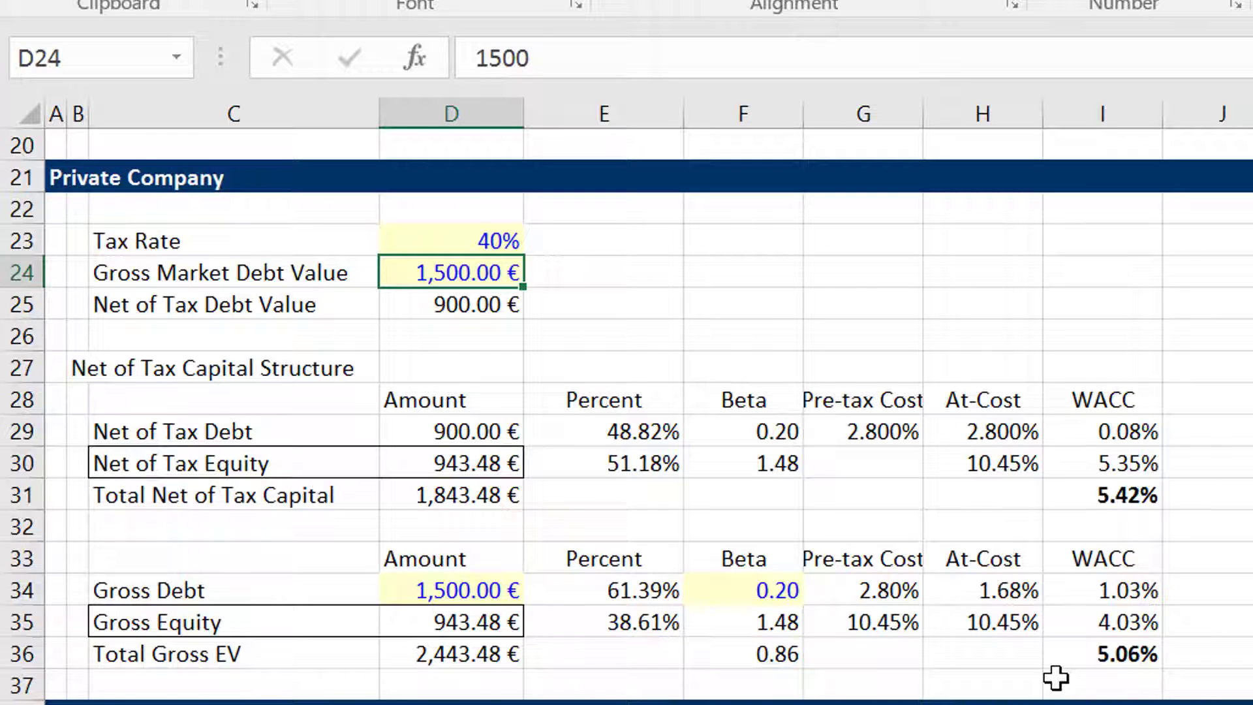
# - Examine the all-equity valuation and the Gross Capital Structure with Tax Deduction valuation for the higher debt level
pyautogui.press('Down')
pyautogui.press('Down')
pyautogui.press('Down')
pyautogui.press('Down')
pyautogui.press('Down')
pyautogui.press('Down')
pyautogui.press('Down')
pyautogui.press('Down')
pyautogui.press('Down')
pyautogui.press('Down')
pyautogui.press('Down')
pyautogui.press('Down')
pyautogui.press('Down')
pyautogui.press('Down')
pyautogui.press('Down')
pyautogui.press('Down')
pyautogui.press('Down')
pyautogui.press('Down')
pyautogui.press('Down')
pyautogui.press('Down')
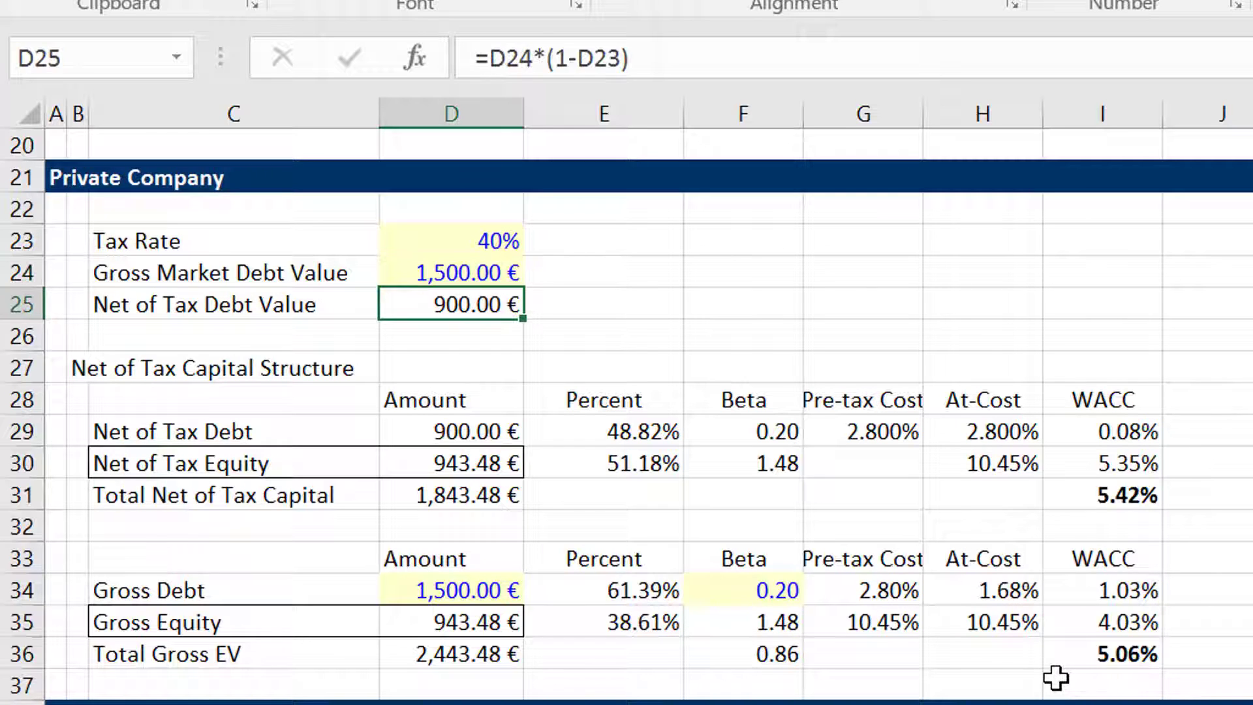
pyautogui.press('Down')
pyautogui.press('Down')
pyautogui.press('Down')
pyautogui.press('Down')
pyautogui.press('Down')
pyautogui.press('Down')
pyautogui.press('Down')
pyautogui.press('Down')
pyautogui.press('Down')
pyautogui.press('Down')
pyautogui.press('Down')
pyautogui.press('Down')
pyautogui.press('Down')
pyautogui.press('Down')
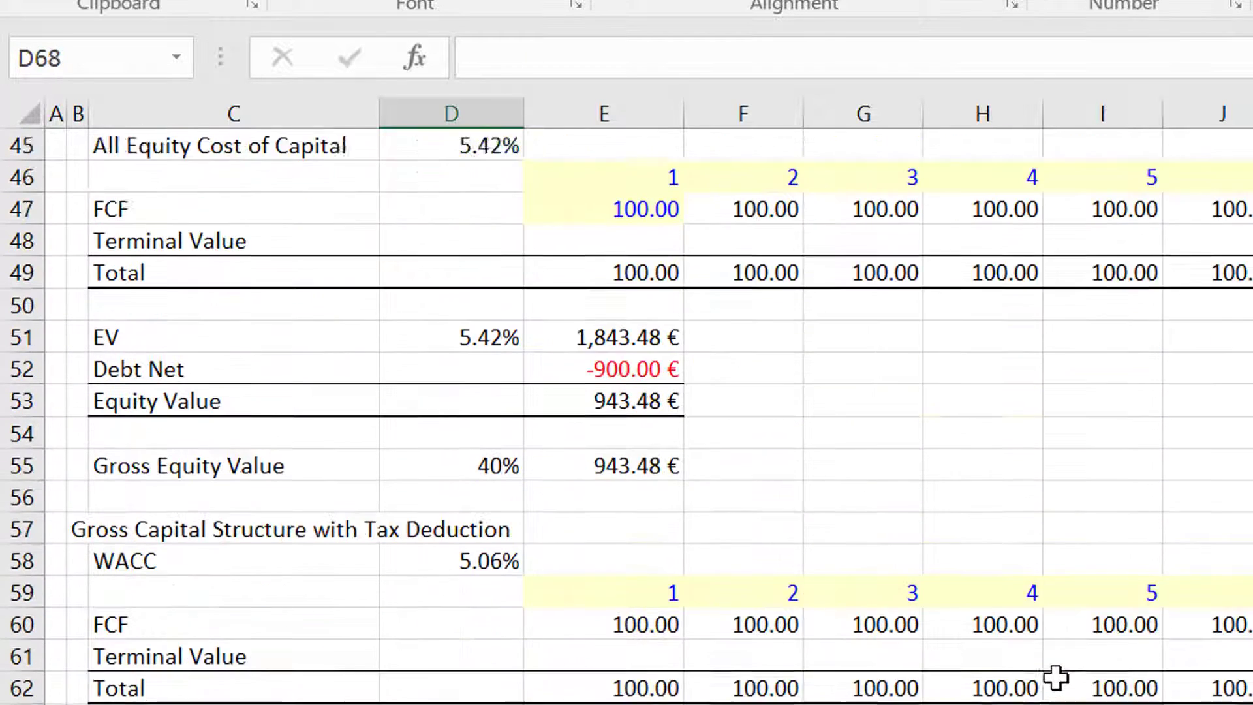
pyautogui.press('Up')
pyautogui.press('Up')
pyautogui.press('Up')
pyautogui.press('Up')
pyautogui.press('Up')
pyautogui.press('Up')
pyautogui.press('Up')
pyautogui.press('Up')
pyautogui.press('Up')
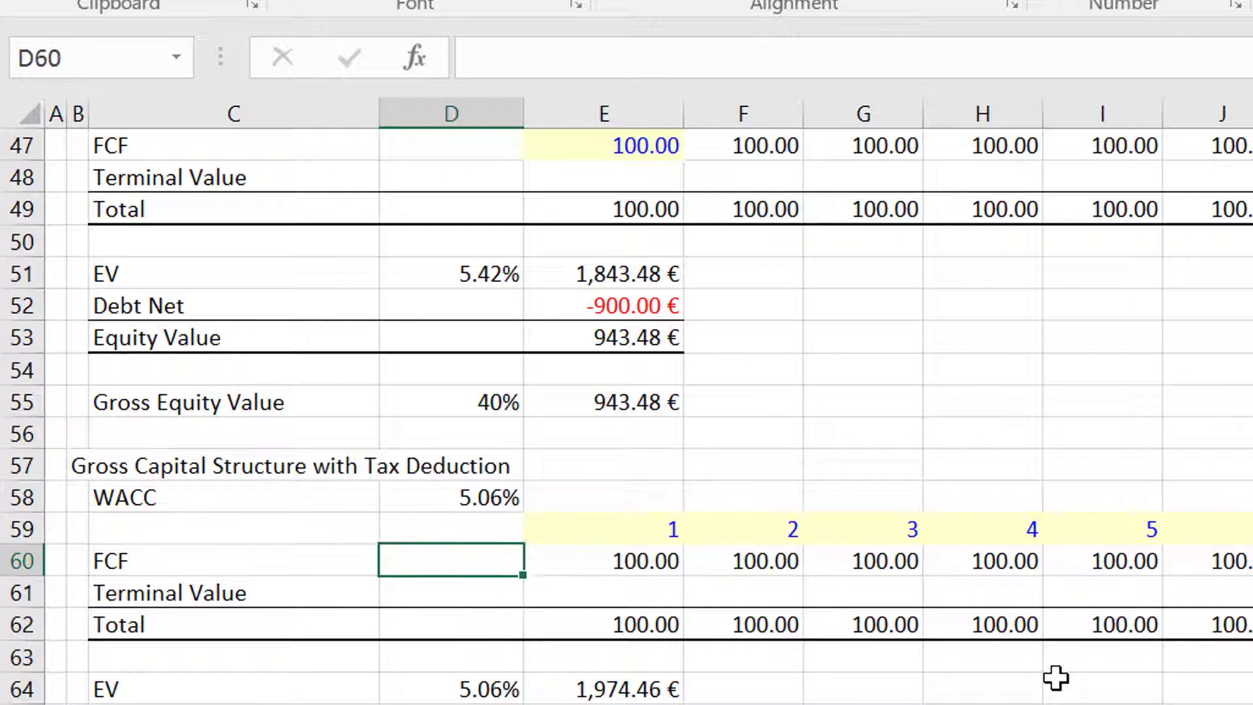
# - Inspect the formulas for EV, the debt deduction and the resulting equity value in E64 to E66 of the gross capital structure valuation
pyautogui.press('Down')
pyautogui.press('Down')
pyautogui.press('Down')
pyautogui.press('Down')
pyautogui.press('Down')
pyautogui.press('Down')
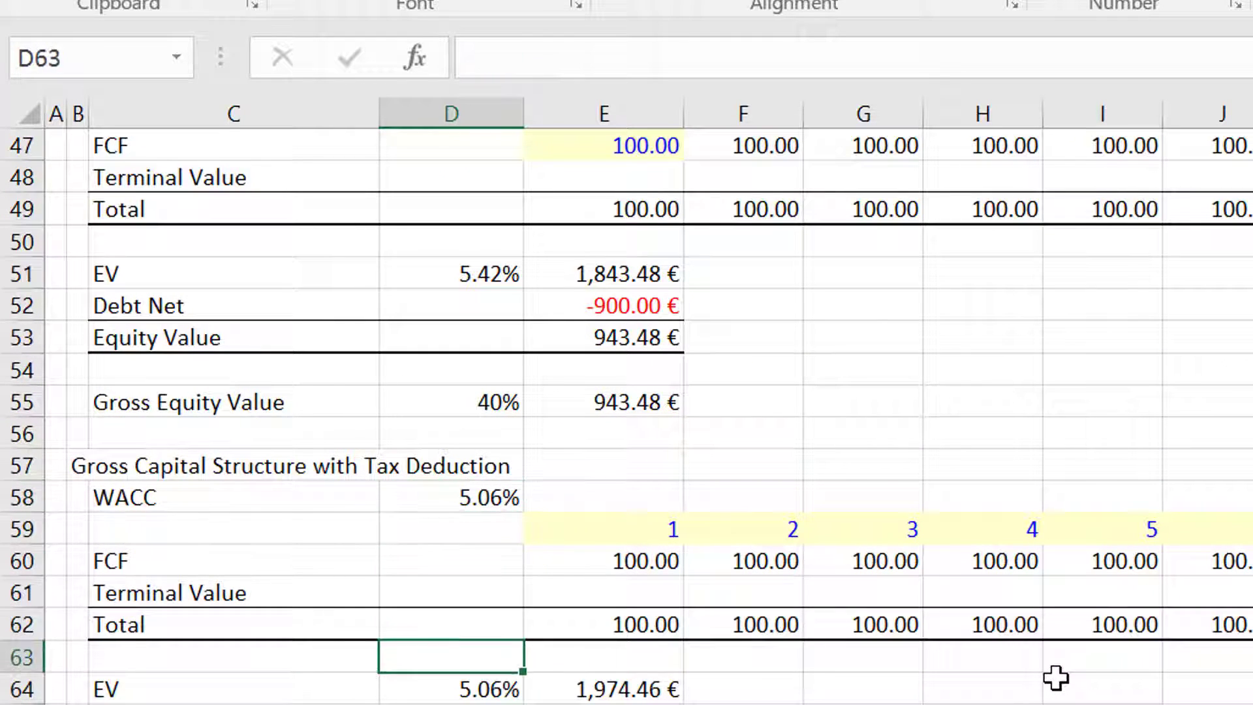
pyautogui.press('Right')
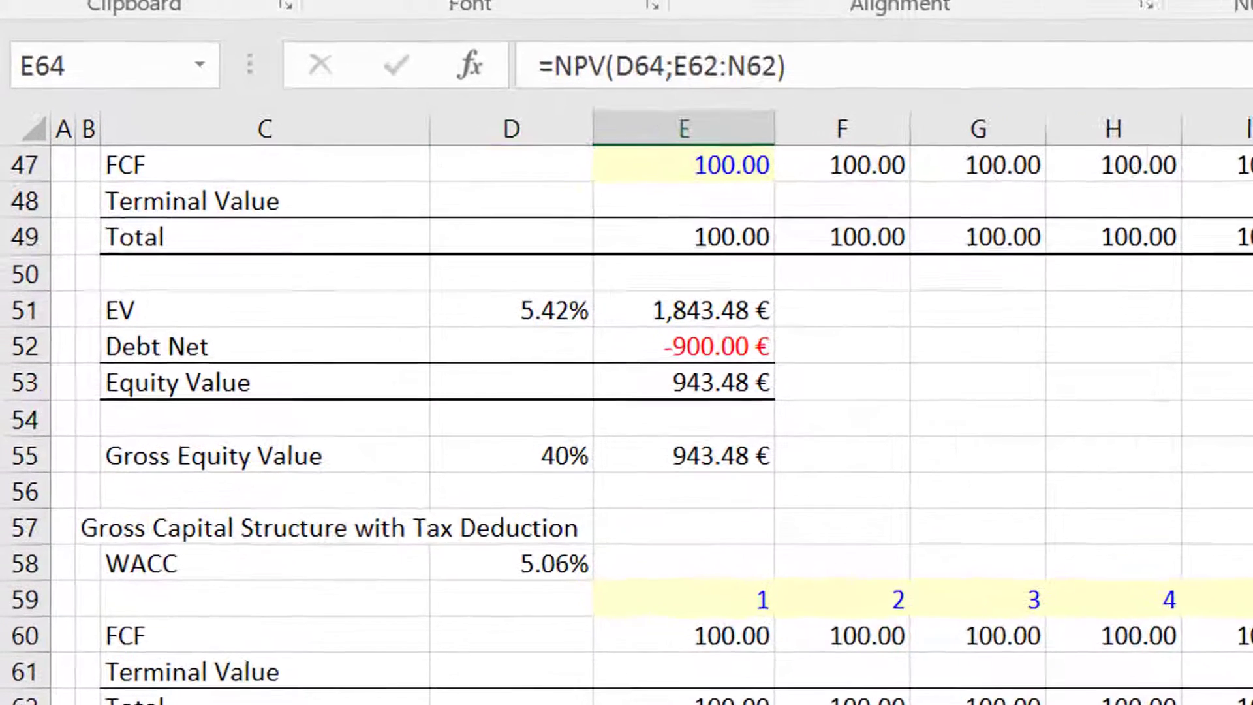
pyautogui.press('F2')
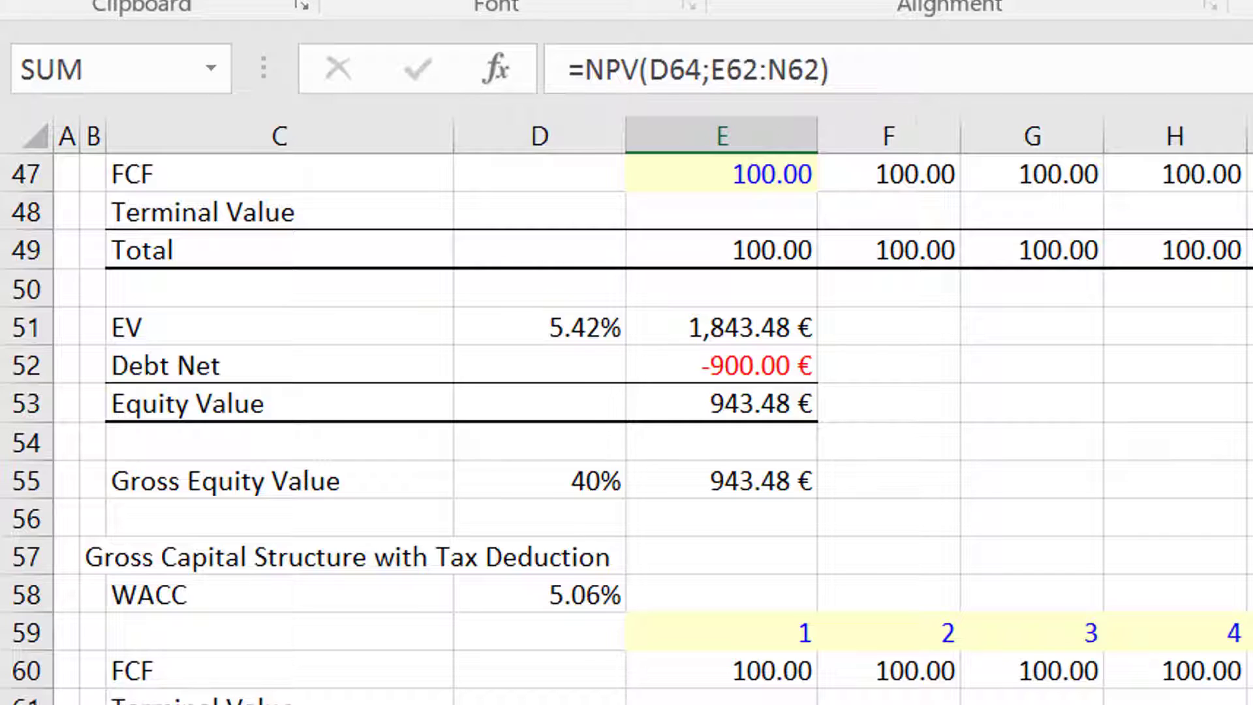
pyautogui.press('Return')
pyautogui.press('F2')
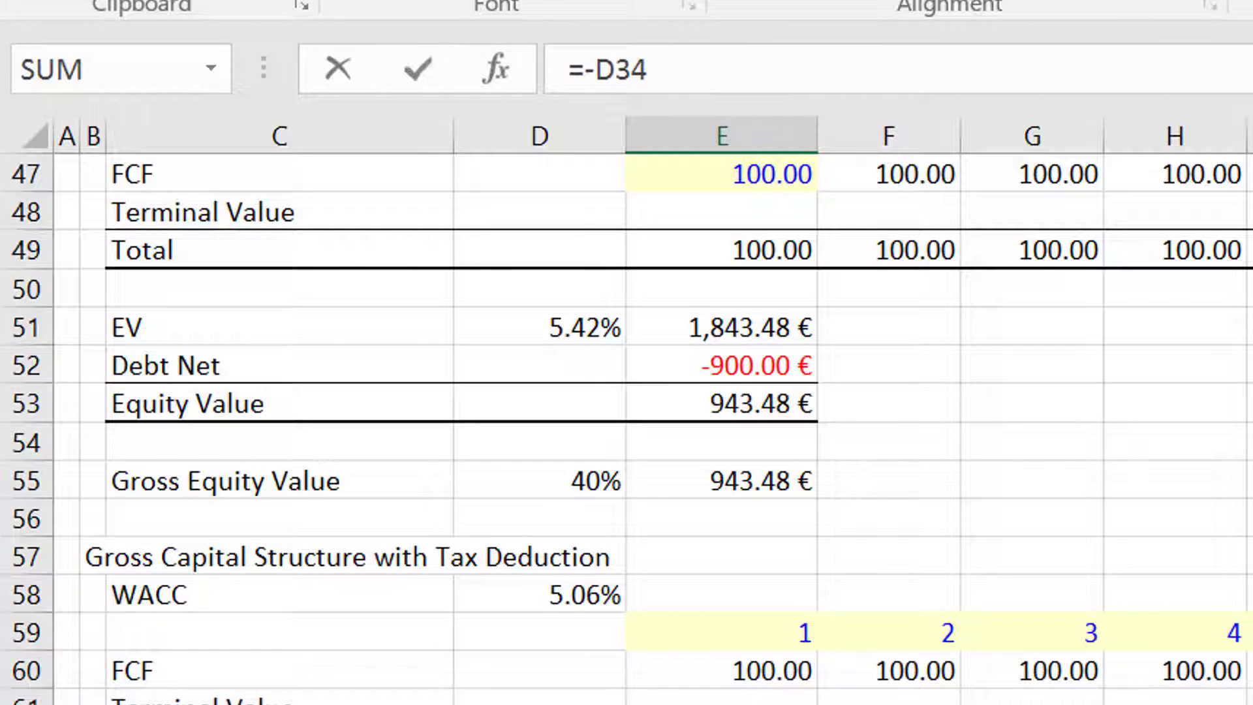
pyautogui.press('Escape')
pyautogui.press('Down')
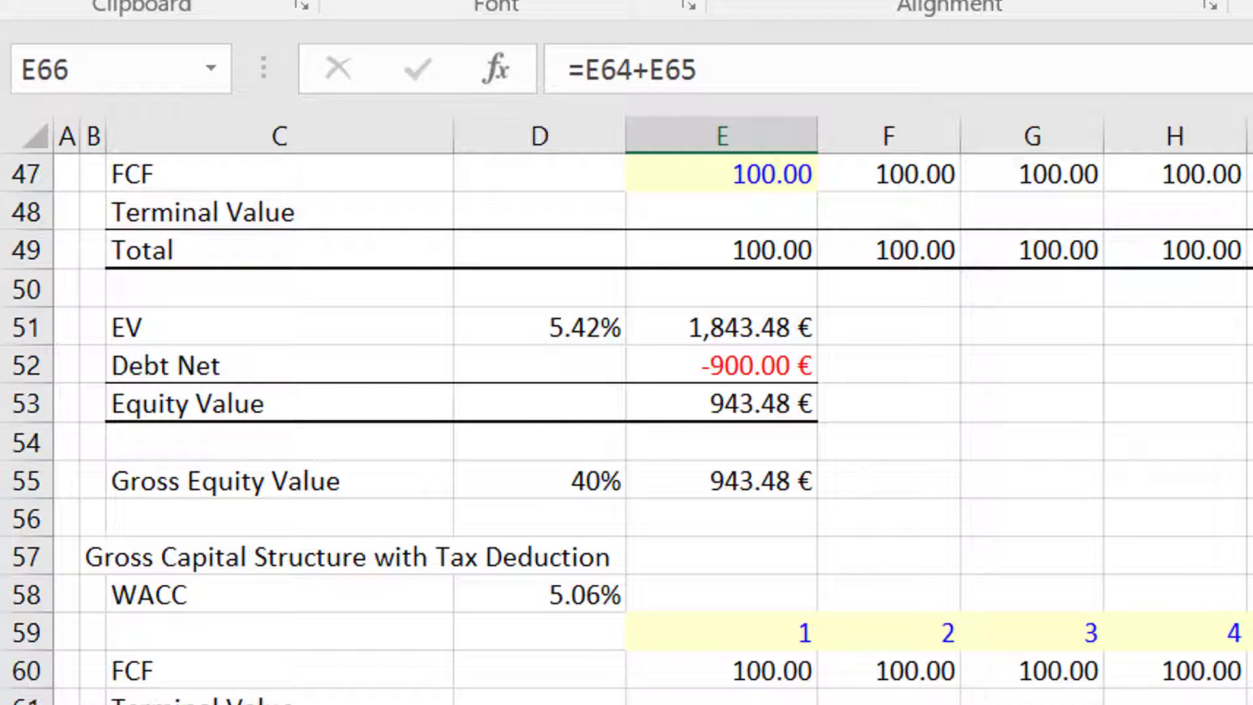
# - Return to the Private Company section and review its debt inputs and the net-of-tax and gross capital structure tables
pyautogui.press('Up')
pyautogui.press('Up')
pyautogui.press('Up')
pyautogui.press('Up')
pyautogui.press('Up')
pyautogui.press('Up')
pyautogui.press('Up')
pyautogui.press('Up')
pyautogui.press('Up')
pyautogui.press('Up')
pyautogui.press('Up')
pyautogui.press('Up')
pyautogui.press('Up')
pyautogui.press('Up')
pyautogui.press('Up')
pyautogui.press('Up')
pyautogui.press('Up')
pyautogui.press('Up')
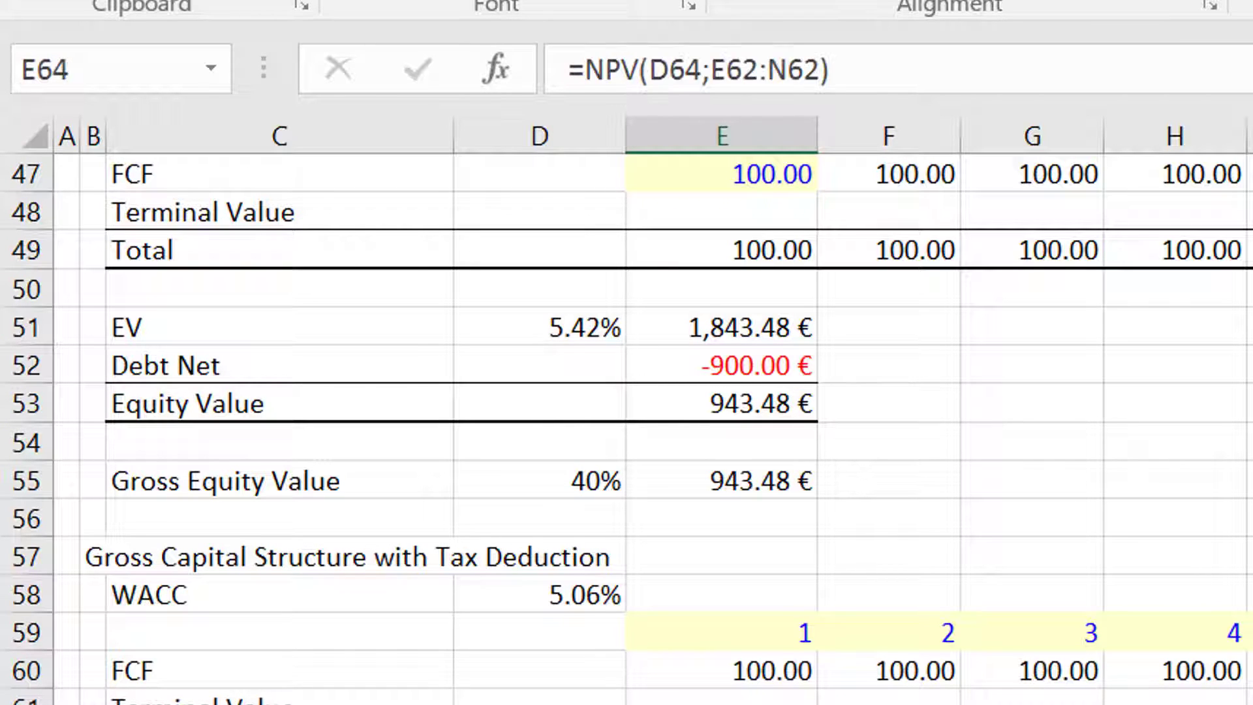
pyautogui.press('Up')
pyautogui.press('Up')
pyautogui.press('Up')
pyautogui.press('Up')
pyautogui.press('Up')
pyautogui.press('Up')
pyautogui.press('Up')
pyautogui.press('Up')
pyautogui.press('Up')
pyautogui.press('Up')
pyautogui.press('Up')
pyautogui.press('Up')
pyautogui.press('Up')
pyautogui.press('Up')
pyautogui.press('Up')
pyautogui.press('Up')
pyautogui.press('Up')
pyautogui.press('Up')
pyautogui.press('Up')
pyautogui.press('Up')
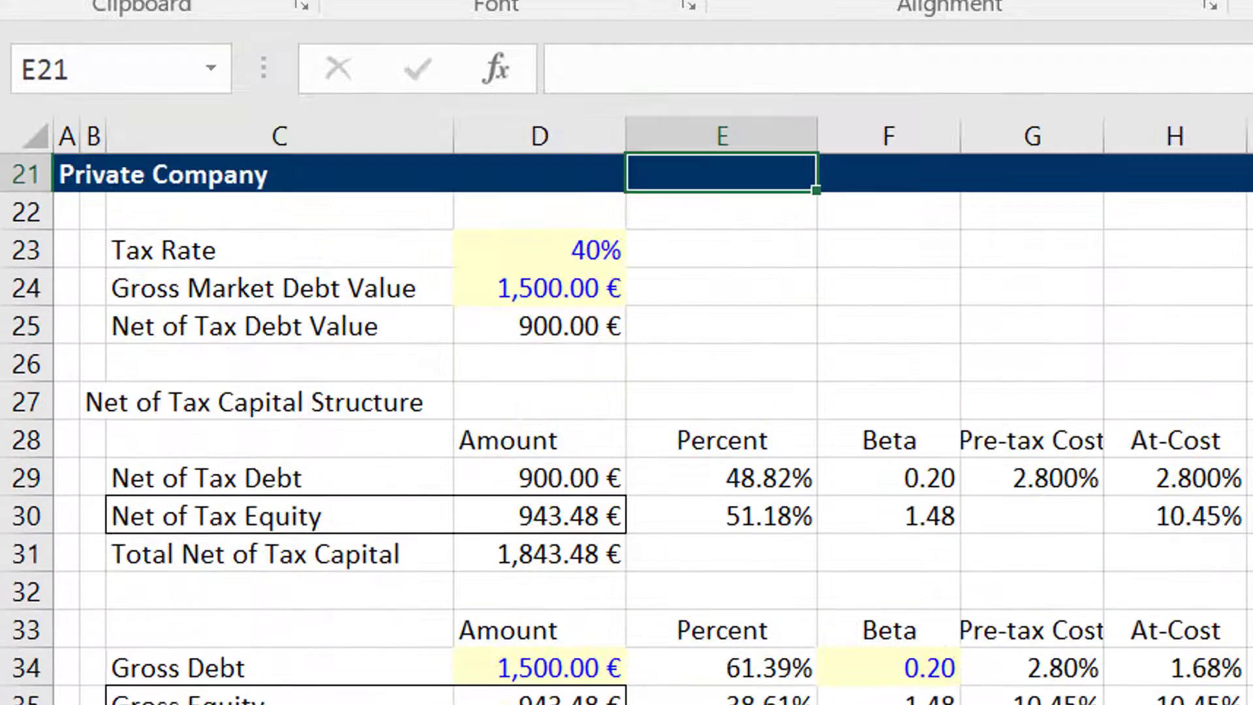
# - Review the net-of-tax valuation with the all-equity cost of capital, comparing its EV, net debt and equity value rows
pyautogui.press('Down')
pyautogui.press('Down')
pyautogui.press('Down')
pyautogui.press('Down')
pyautogui.press('Down')
pyautogui.press('Down')
pyautogui.press('Down')
pyautogui.press('Down')
pyautogui.press('Down')
pyautogui.press('Down')
pyautogui.press('Down')
pyautogui.press('Down')
pyautogui.press('Down')
pyautogui.press('Down')
pyautogui.press('Down')
pyautogui.press('Down')
pyautogui.press('Down')
pyautogui.press('Down')
pyautogui.press('Down')
pyautogui.press('Down')
pyautogui.press('Down')
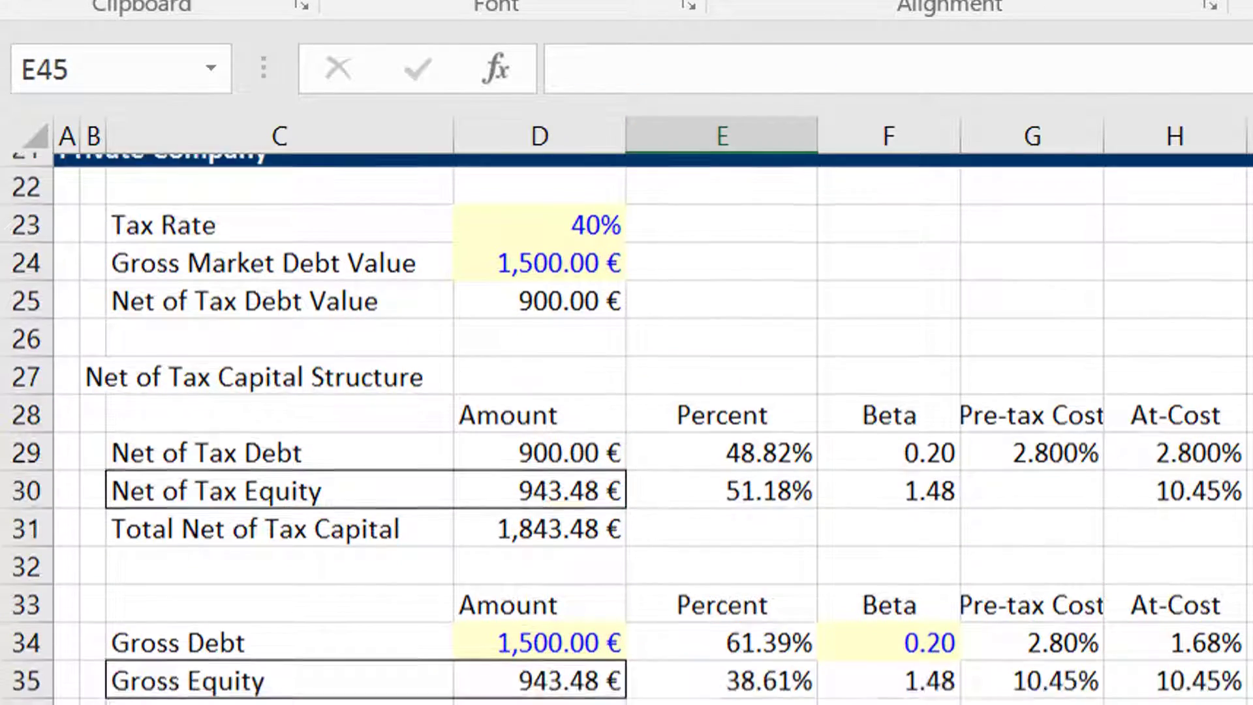
pyautogui.press('Up')
pyautogui.press('Up')
pyautogui.press('Up')
pyautogui.press('Up')
pyautogui.press('Up')
pyautogui.press('Up')
pyautogui.press('Up')
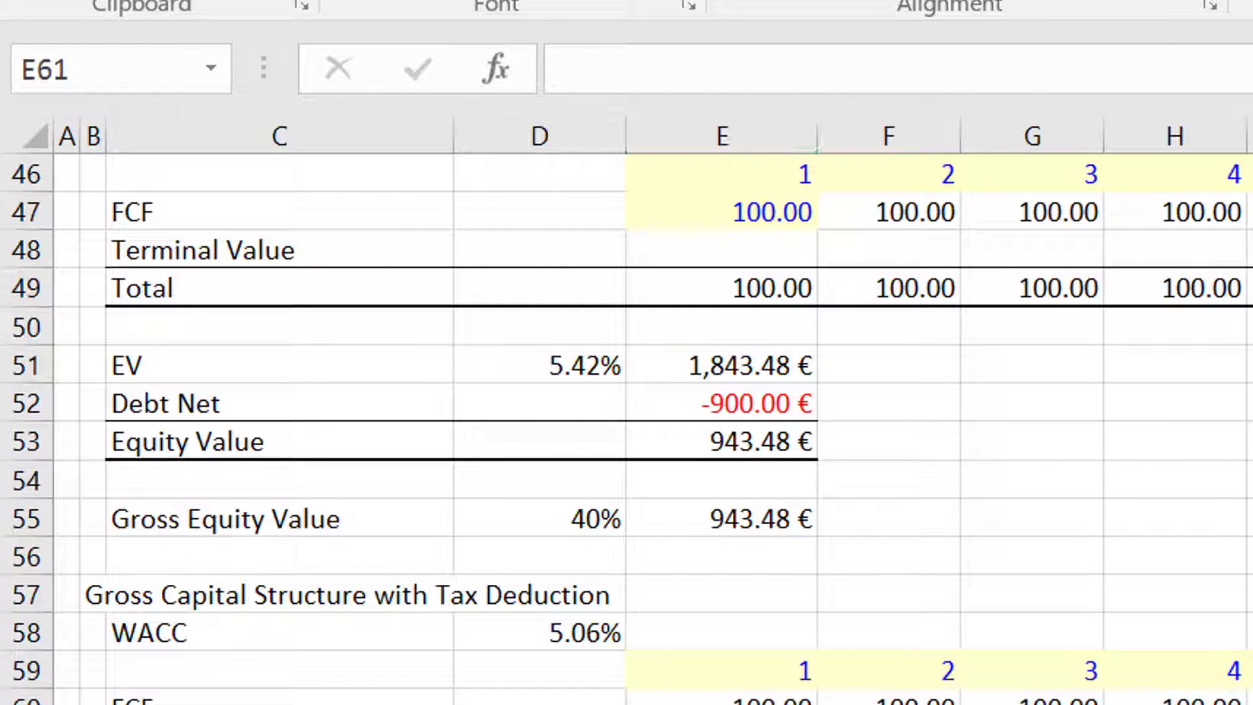
pyautogui.hotkey('ctrl', 'pagedown')
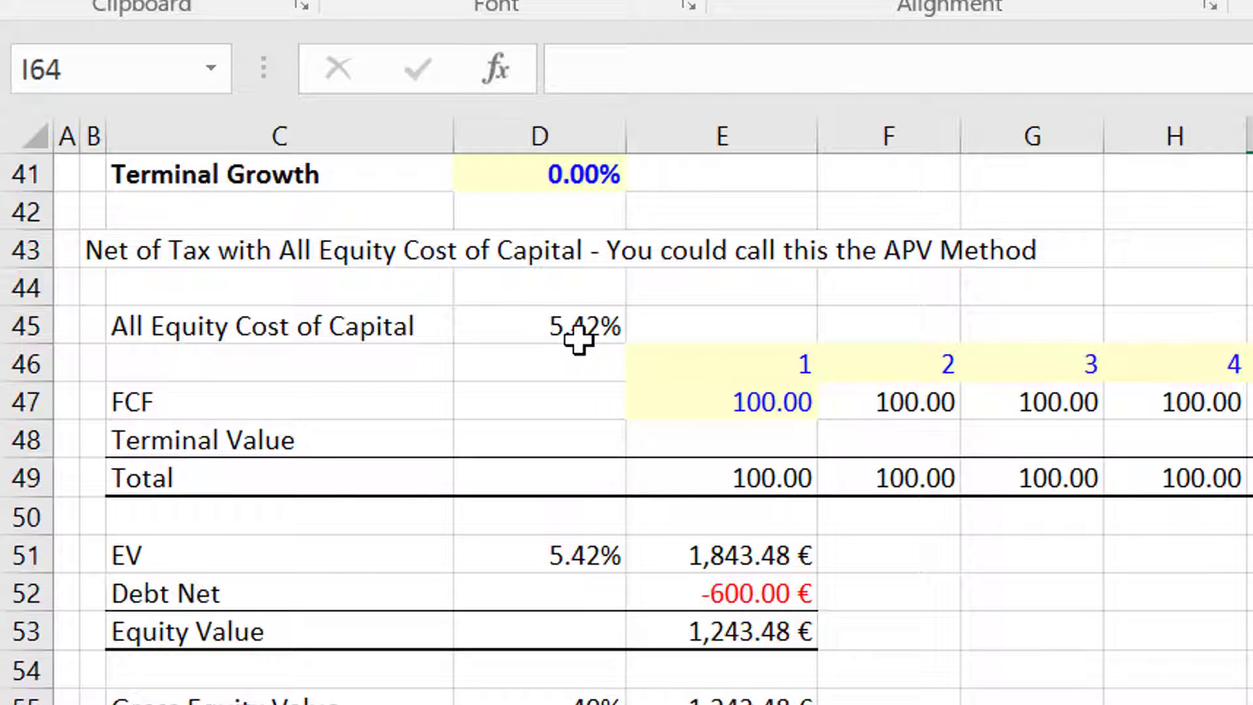
# - Review the net-of-tax DCF valuation's all-equity cost of capital alongside the Private Company's net-of-tax and gross capital structure tables
pyautogui.press('Up')
pyautogui.press('Up')
pyautogui.press('Up')
pyautogui.press('Up')
pyautogui.press('Up')
pyautogui.press('Up')
pyautogui.press('Up')
pyautogui.press('Up')
pyautogui.press('Up')
pyautogui.press('Up')
pyautogui.press('Up')
pyautogui.press('Up')
pyautogui.press('Up')
pyautogui.press('Up')
pyautogui.press('Up')
pyautogui.press('Up')
pyautogui.press('Up')
pyautogui.press('Up')
pyautogui.press('Up')
pyautogui.press('Up')
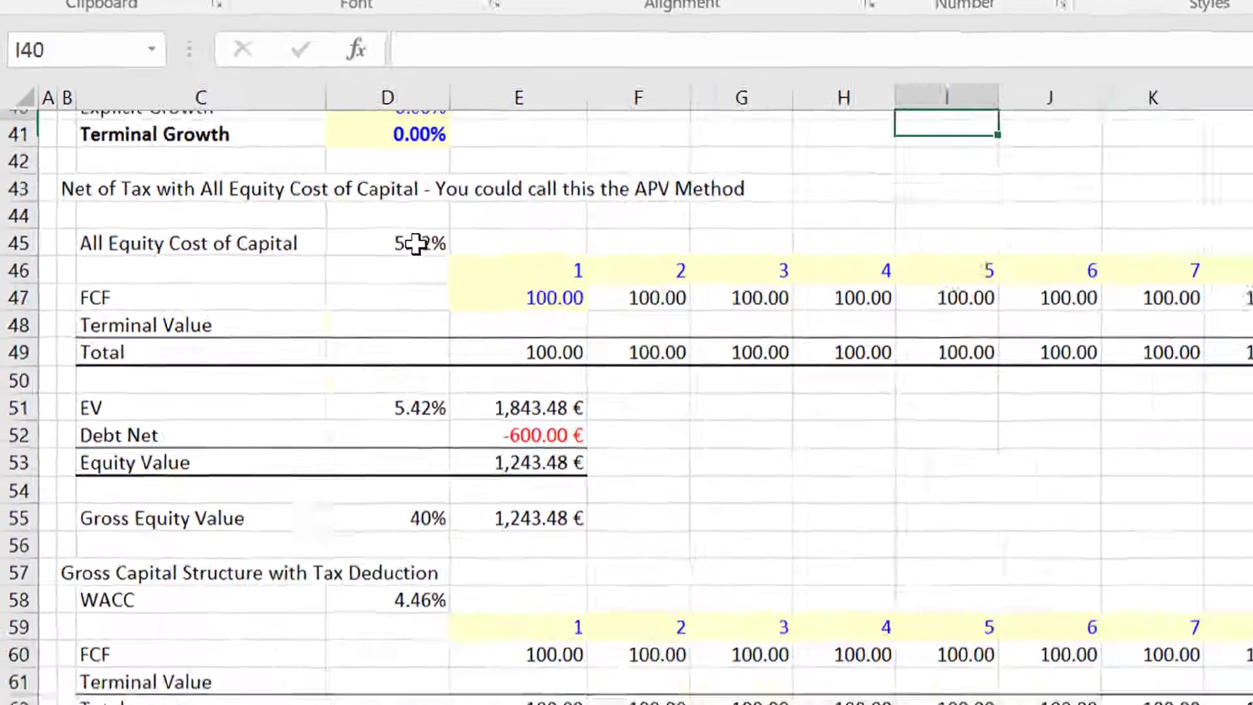
pyautogui.press('Down')
pyautogui.press('Down')
pyautogui.press('Down')
pyautogui.press('Down')
pyautogui.press('Down')
pyautogui.press('Down')
pyautogui.press('Down')
pyautogui.press('Down')
pyautogui.press('Down')
pyautogui.press('Down')
pyautogui.press('Down')
pyautogui.press('Down')
pyautogui.press('Down')
pyautogui.press('Down')
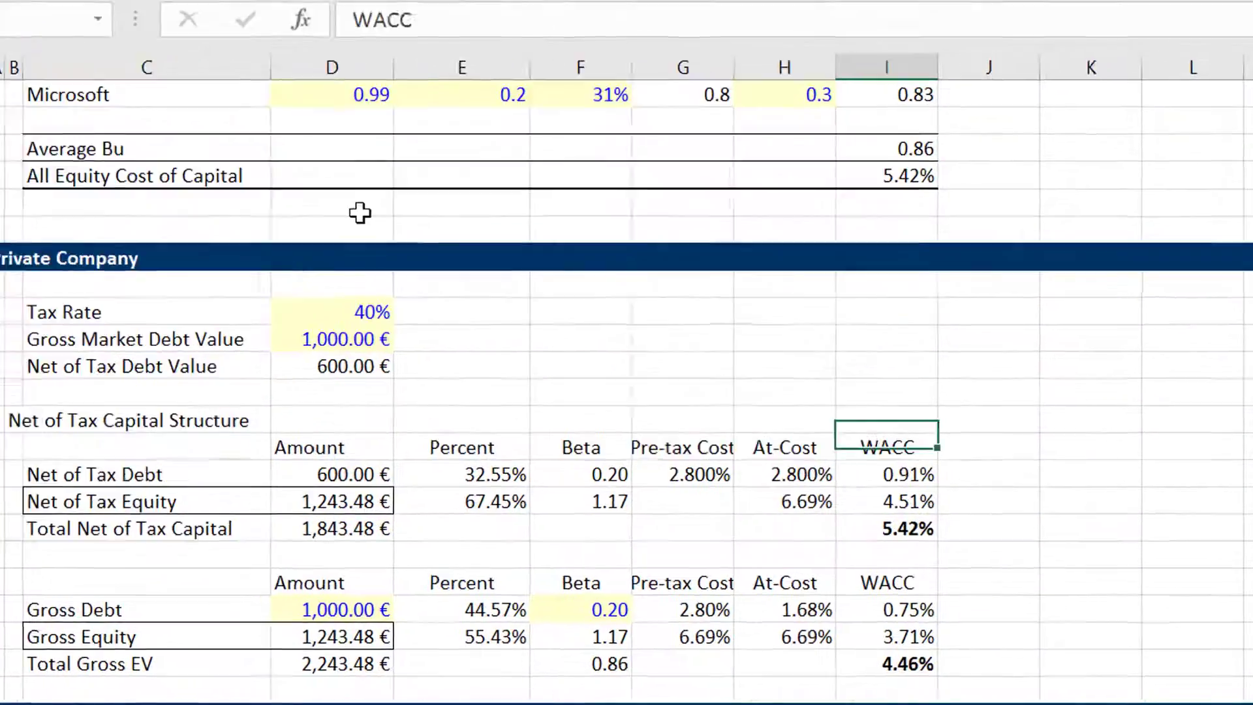
# - Enter =H29*E29 in I29 to calculate the WACC contribution of the net of tax debt
pyautogui.press('F2')
pyautogui.press('Escape')
pyautogui.write('=')
pyautogui.press('Left')
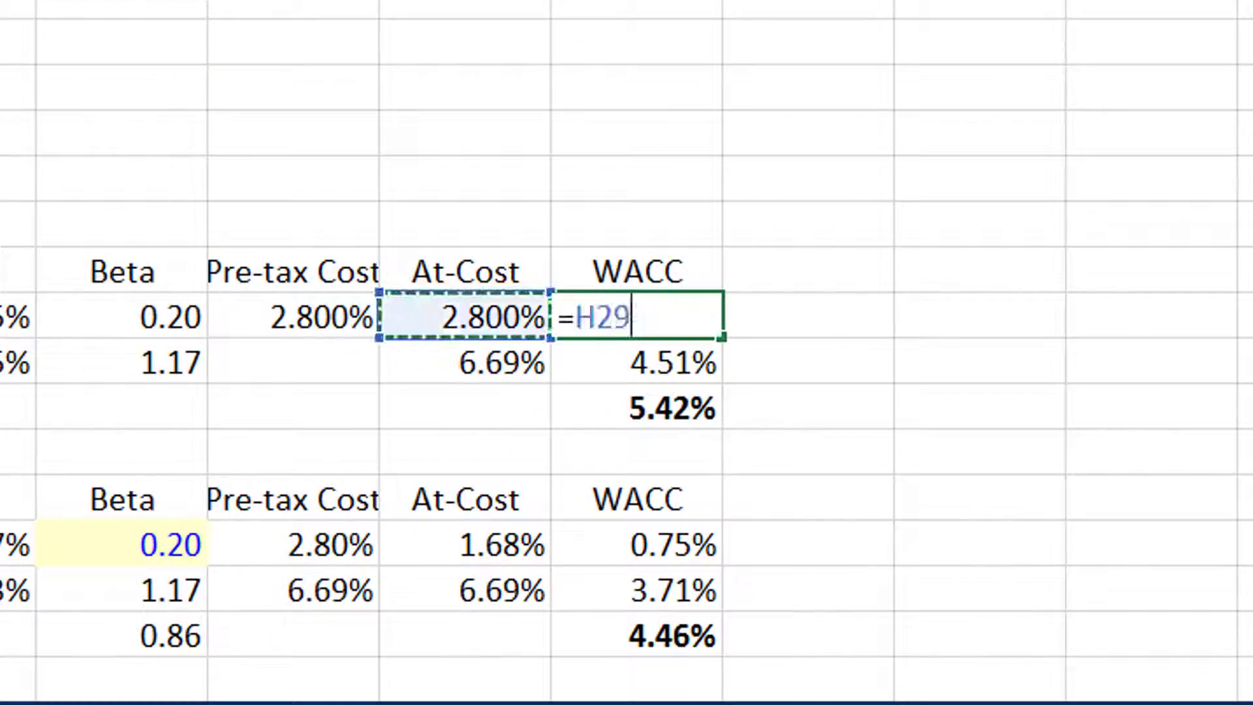
pyautogui.write('*')
pyautogui.press('Left')
pyautogui.press('Left')
pyautogui.press('Left')
pyautogui.press('Left')
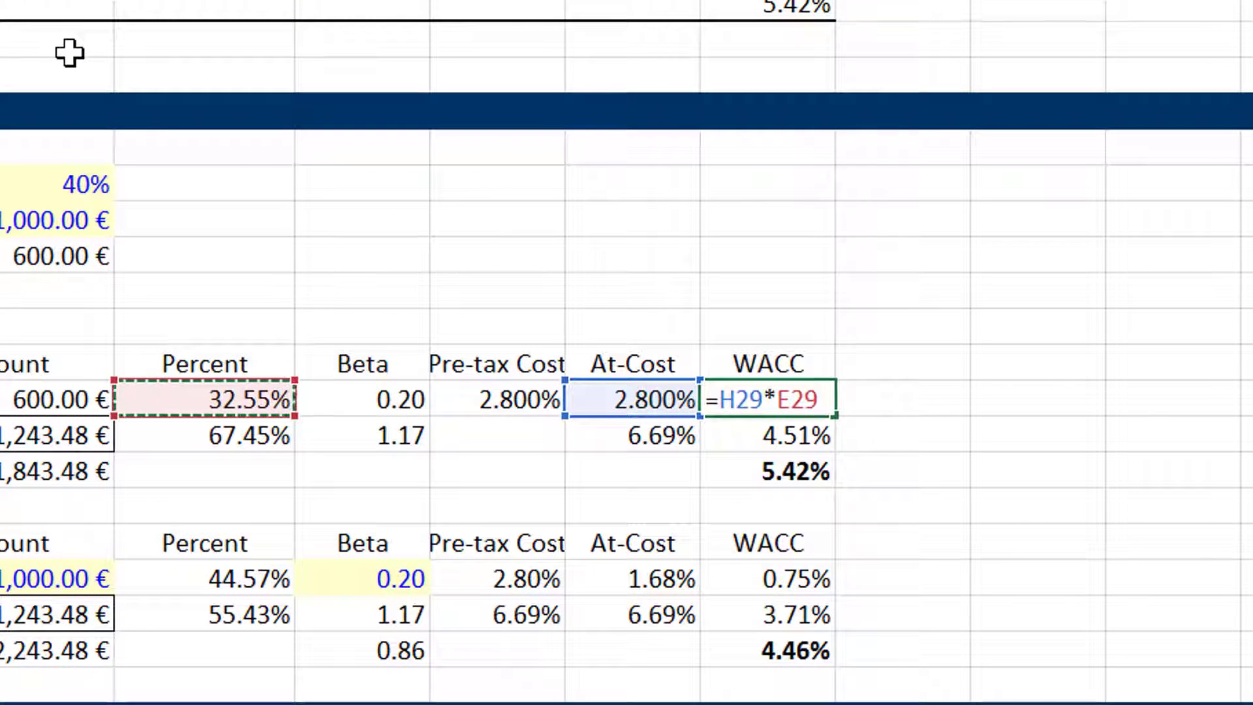
pyautogui.hotkey('ctrl', 'Return')
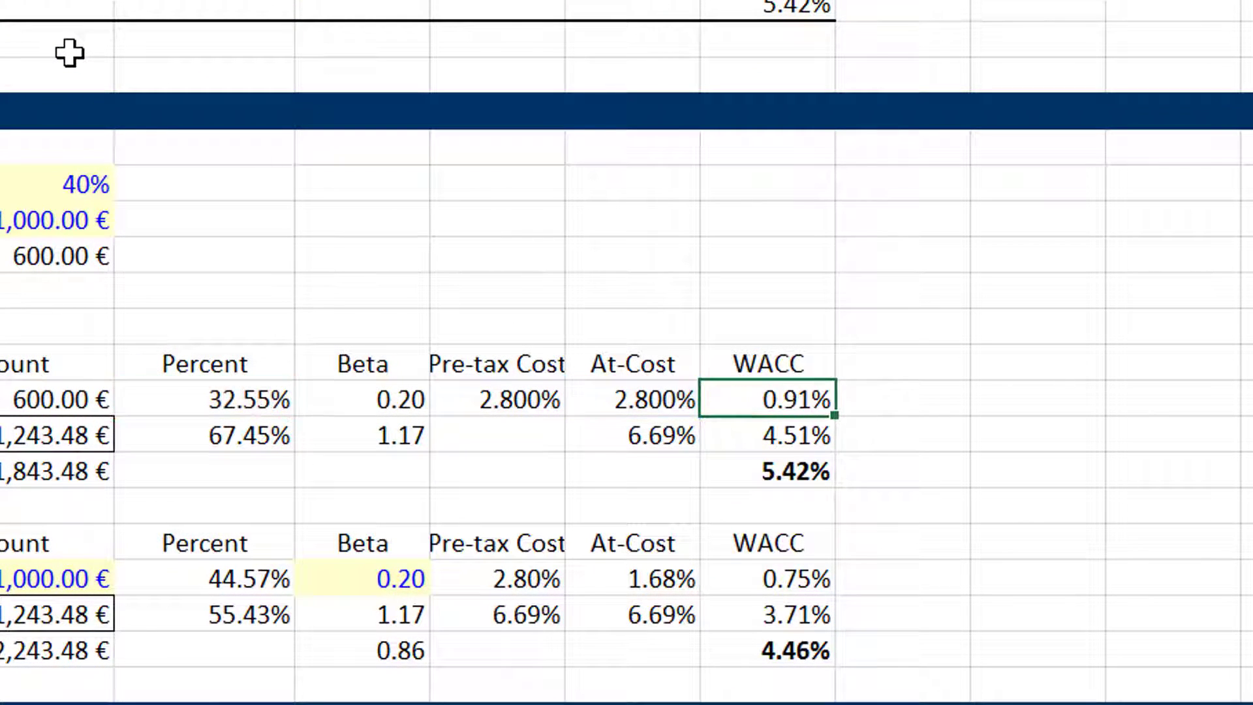
# - Review the gross capital structure and the DCF section down to the equity value of the Gross Capital Structure with Tax Deduction valuation
pyautogui.press('Left')
pyautogui.press('Down')
pyautogui.press('Down')
pyautogui.press('Down')
pyautogui.press('Down')
pyautogui.press('Down')
pyautogui.press('Down')
pyautogui.press('Down')
pyautogui.press('Down')
pyautogui.press('Down')
pyautogui.press('Down')
pyautogui.press('Down')
pyautogui.press('Down')
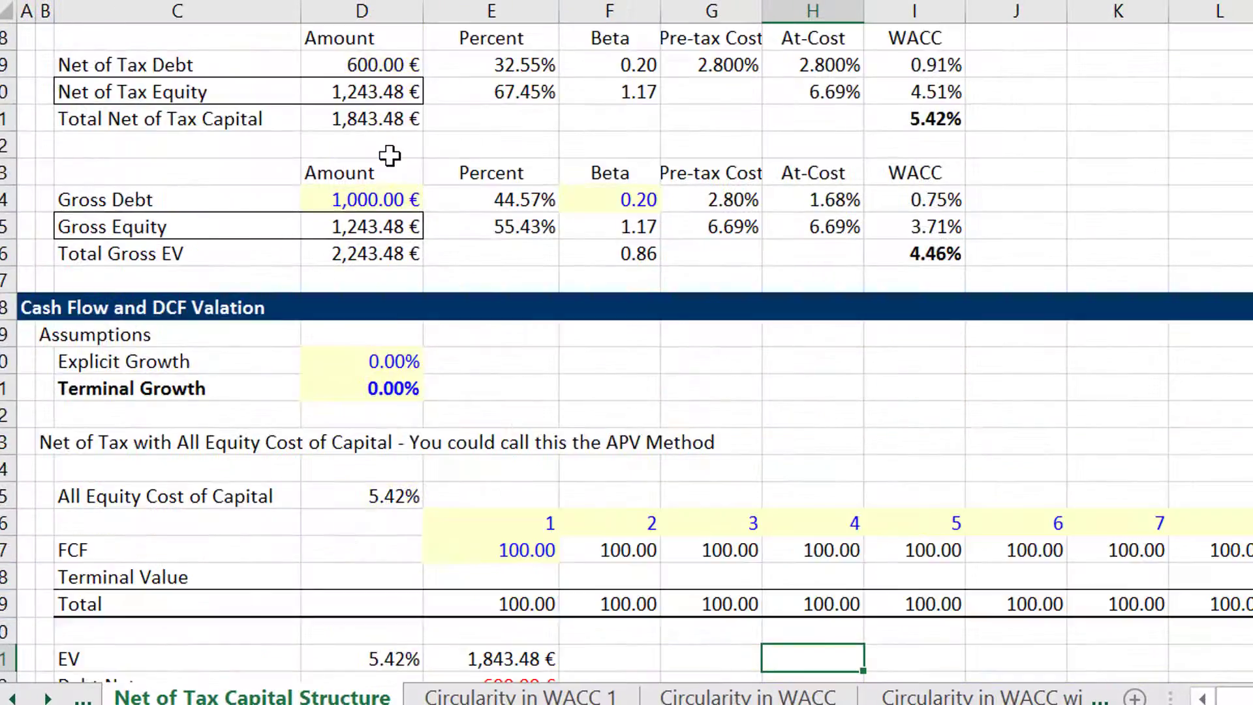
pyautogui.press('Down')
pyautogui.press('Down')
pyautogui.press('Down')
pyautogui.press('Down')
pyautogui.press('Down')
pyautogui.press('Down')
pyautogui.press('Down')
pyautogui.press('Down')
pyautogui.press('Down')
pyautogui.press('Down')
pyautogui.press('Down')
pyautogui.press('Down')
pyautogui.press('Down')
pyautogui.press('Down')
pyautogui.press('Down')
pyautogui.press('Down')
pyautogui.press('Down')
pyautogui.press('Down')
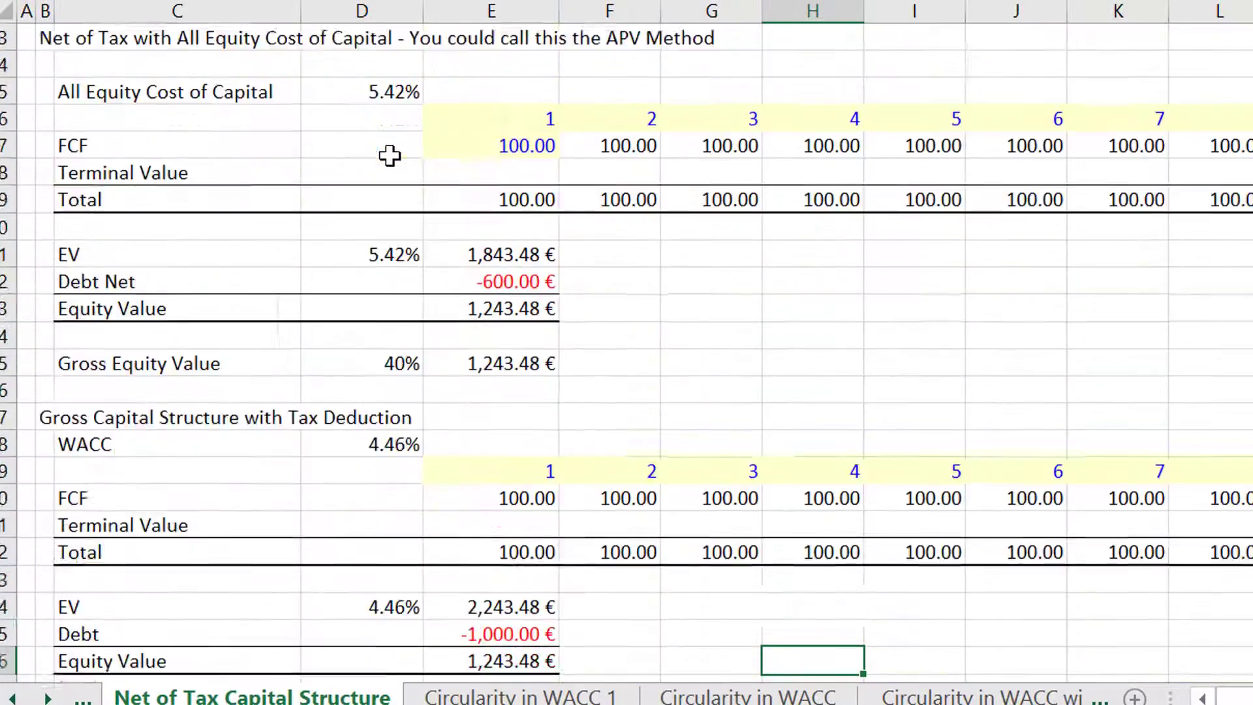
# - Inspect the NPV formula for EV in E64 of the gross capital structure valuation
pyautogui.press('Left')
pyautogui.press('Left')
pyautogui.press('Left')
pyautogui.press('Up')
pyautogui.press('Up')
pyautogui.press('Up')
pyautogui.press('Up')
pyautogui.press('Up')
pyautogui.press('Up')
pyautogui.press('Up')
pyautogui.press('Up')
pyautogui.press('Up')
pyautogui.press('Up')
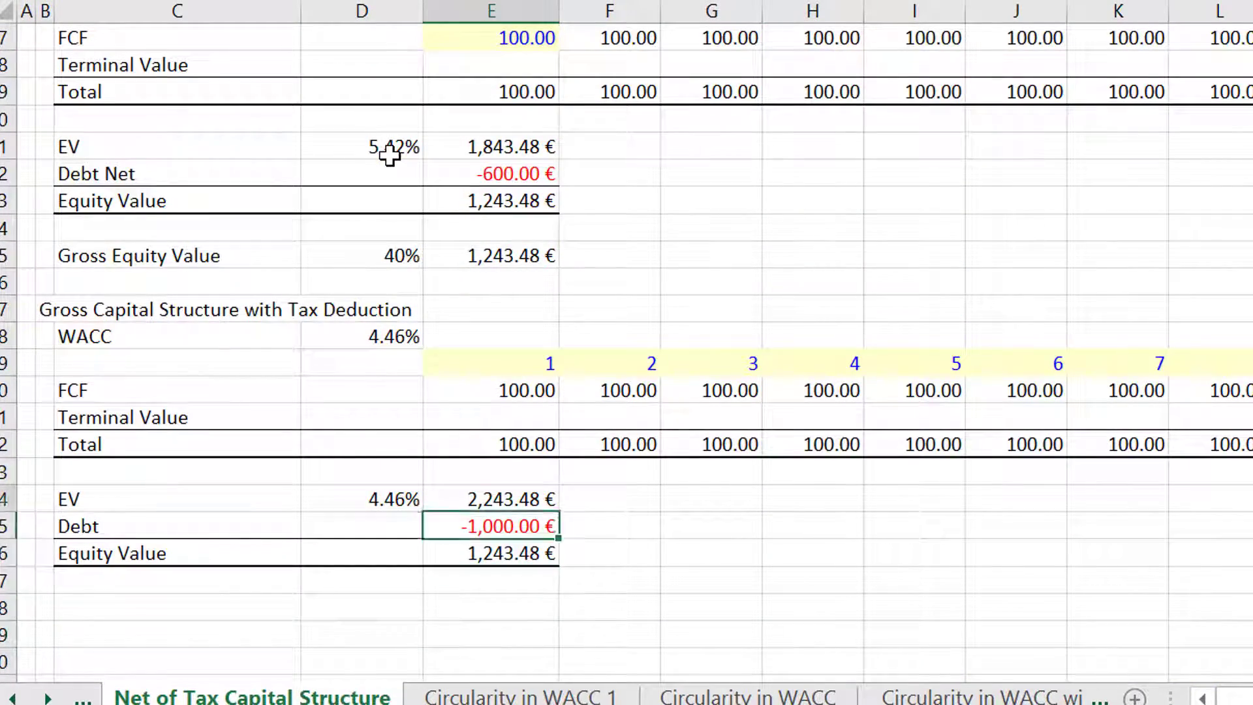
pyautogui.press('Down')
pyautogui.press('Down')
pyautogui.press('Down')
pyautogui.press('Down')
pyautogui.press('Down')
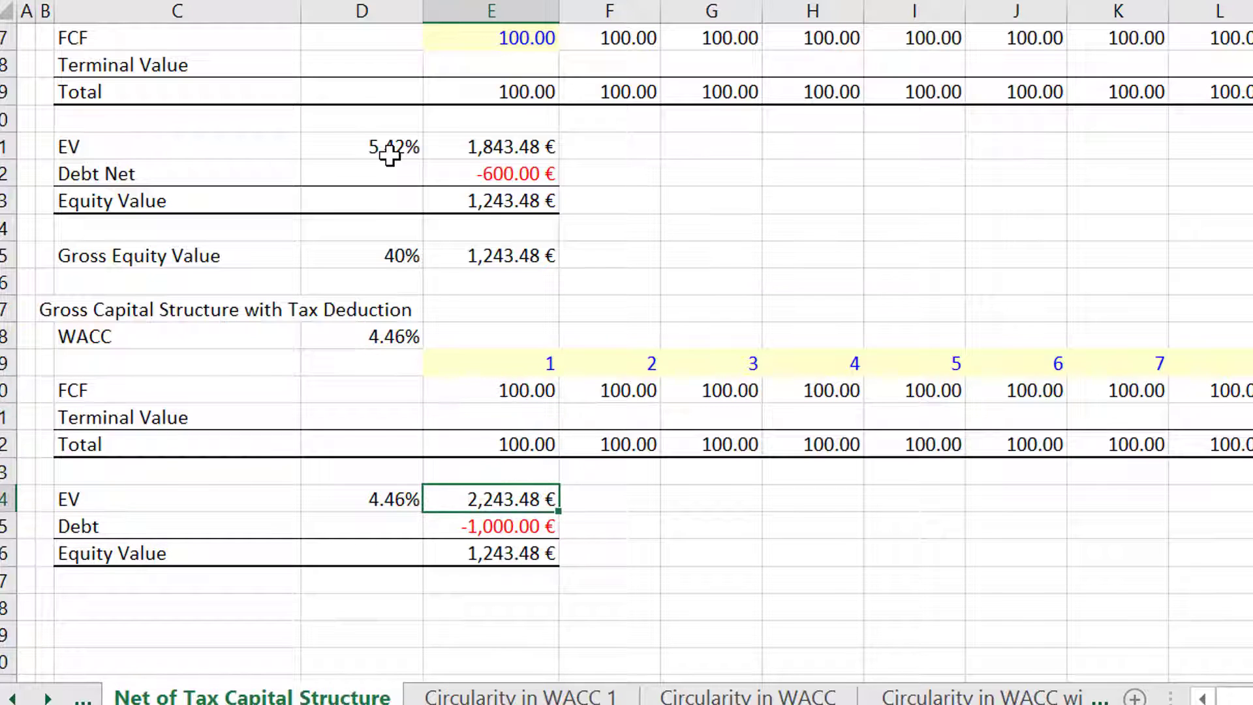
pyautogui.press('F2')
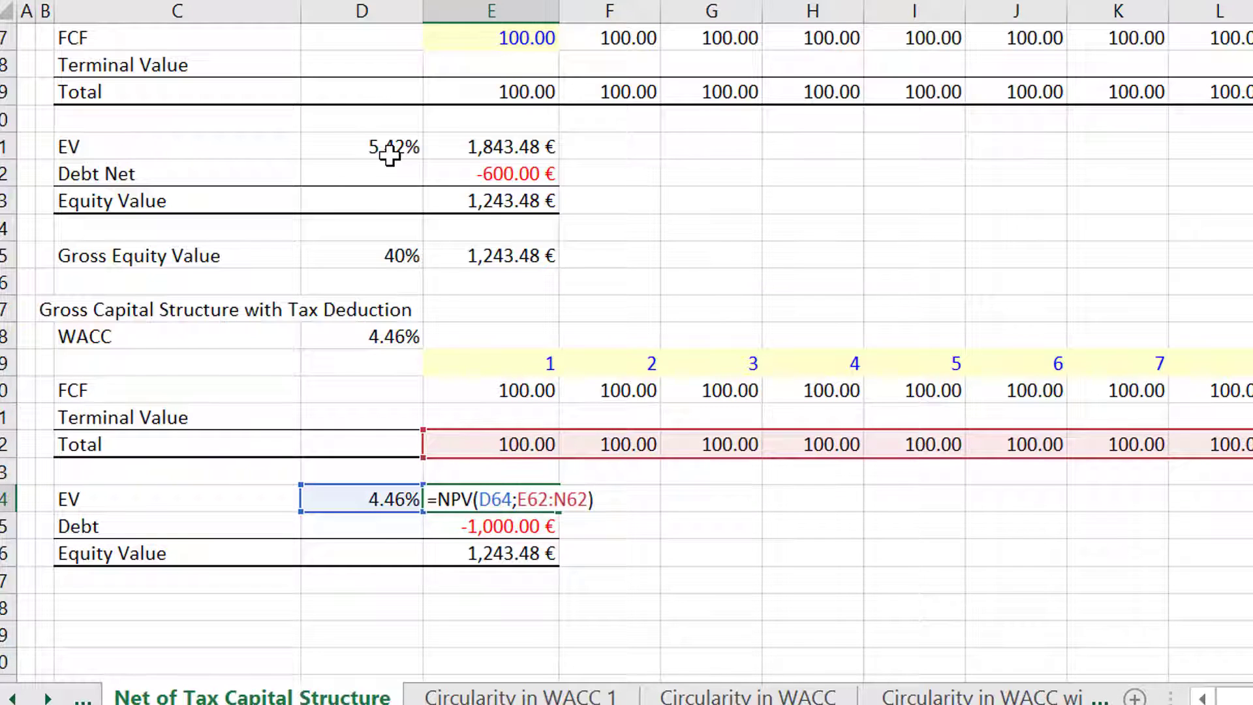
pyautogui.press('Return')
# - Compare the net-of-tax valuation's EV, net debt and equity value with the gross capital structure valuation below it
pyautogui.press('Up')
pyautogui.press('Up')
pyautogui.press('Up')
pyautogui.press('Up')
pyautogui.press('Up')
pyautogui.press('Up')
pyautogui.press('Up')
pyautogui.press('Up')
pyautogui.press('Up')
pyautogui.press('Up')
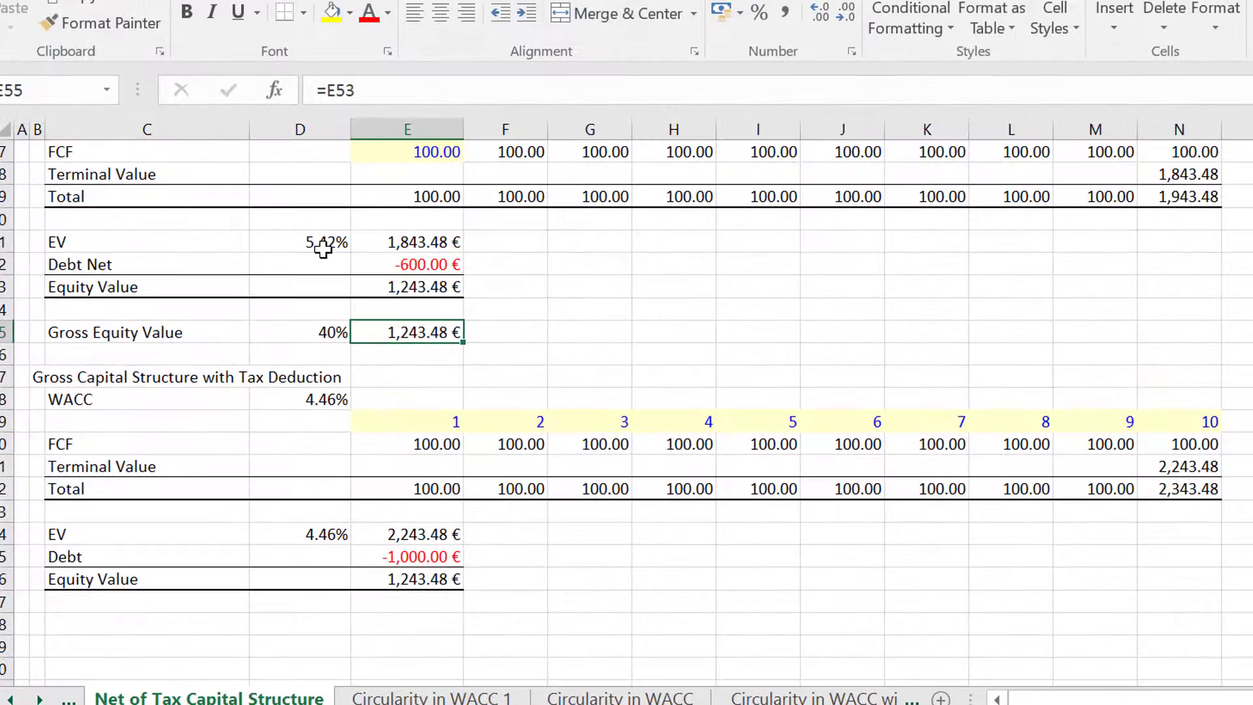
pyautogui.press('Down')
pyautogui.press('Down')
pyautogui.press('Down')
pyautogui.press('Down')
pyautogui.press('Down')
pyautogui.press('Down')
pyautogui.press('Down')
pyautogui.press('Down')
pyautogui.press('Down')
pyautogui.press('Down')
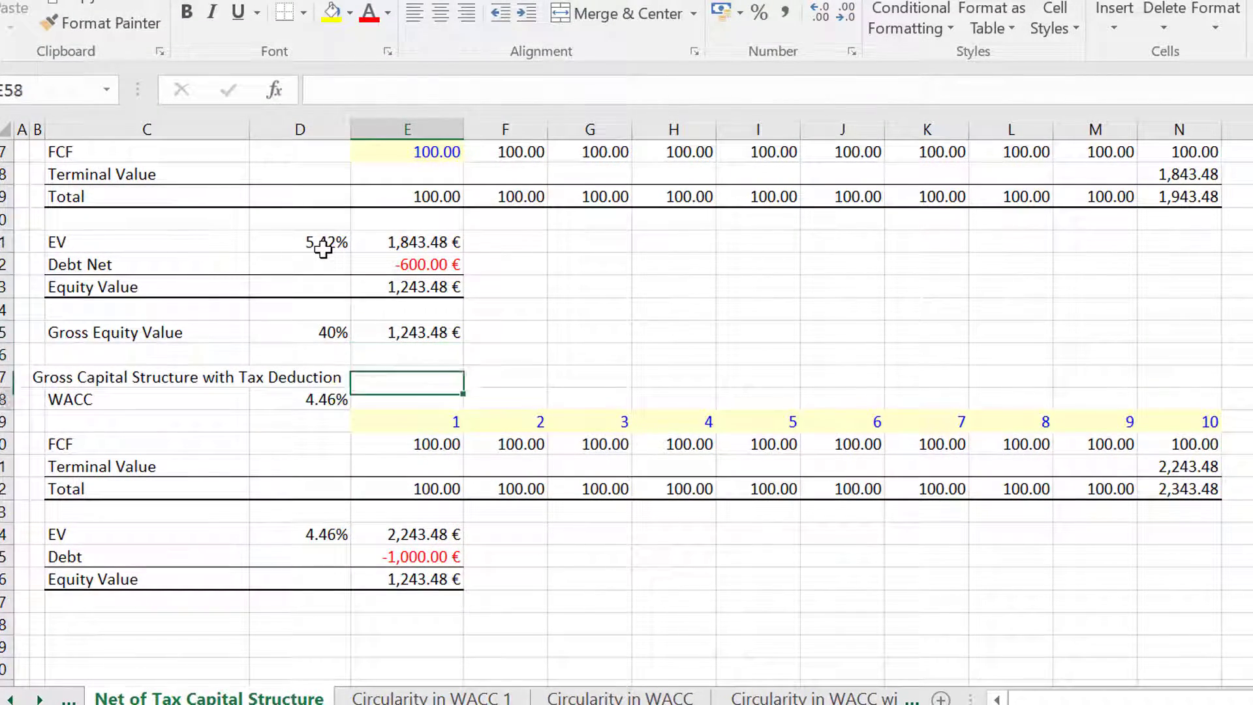
# - Return from the DCF valuations to the gross capital structure table and examine its total gross EV row
pyautogui.press('Up')
pyautogui.press('Up')
pyautogui.press('Up')
pyautogui.press('Up')
pyautogui.press('Up')
pyautogui.press('Up')
pyautogui.press('Up')
pyautogui.press('Up')
pyautogui.press('Up')
pyautogui.press('Up')
pyautogui.press('Up')
pyautogui.press('Up')
pyautogui.press('Up')
pyautogui.press('Up')
pyautogui.press('Up')
pyautogui.press('Up')
pyautogui.press('Up')
pyautogui.press('Up')
pyautogui.press('Up')
pyautogui.press('Up')
pyautogui.press('Up')
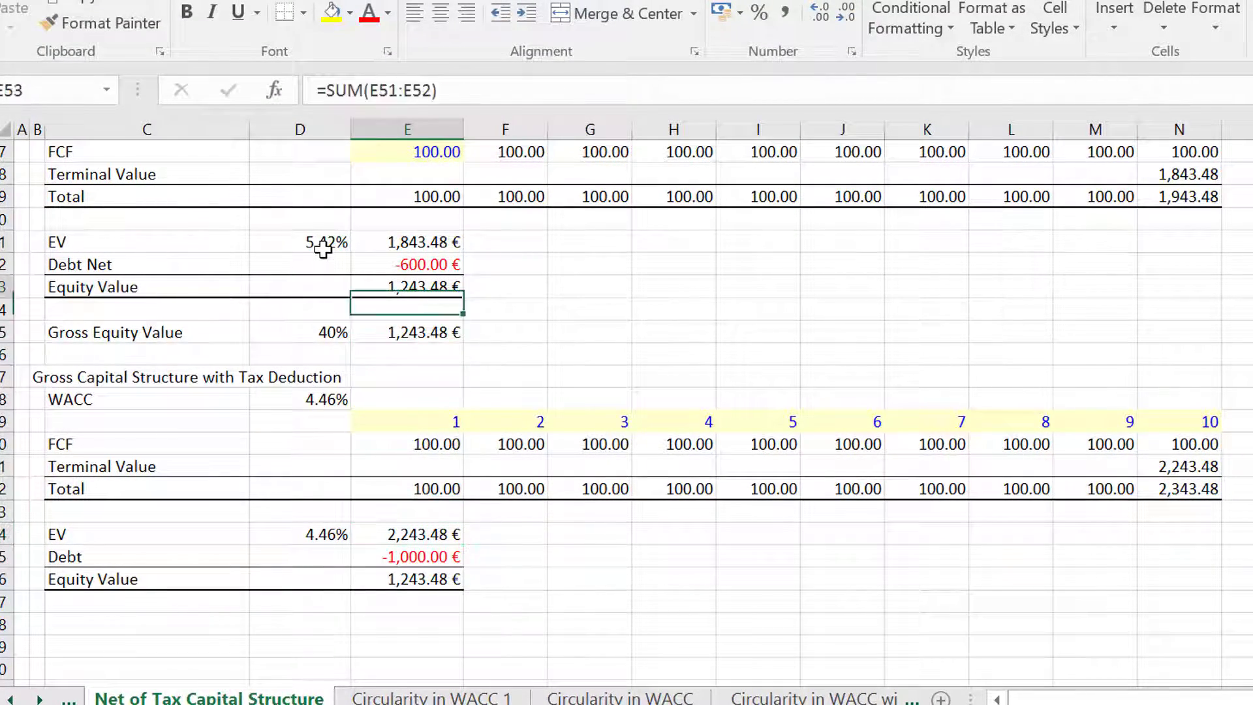
pyautogui.press('Down')
pyautogui.press('Down')
pyautogui.press('Down')
pyautogui.press('Down')
pyautogui.press('Down')
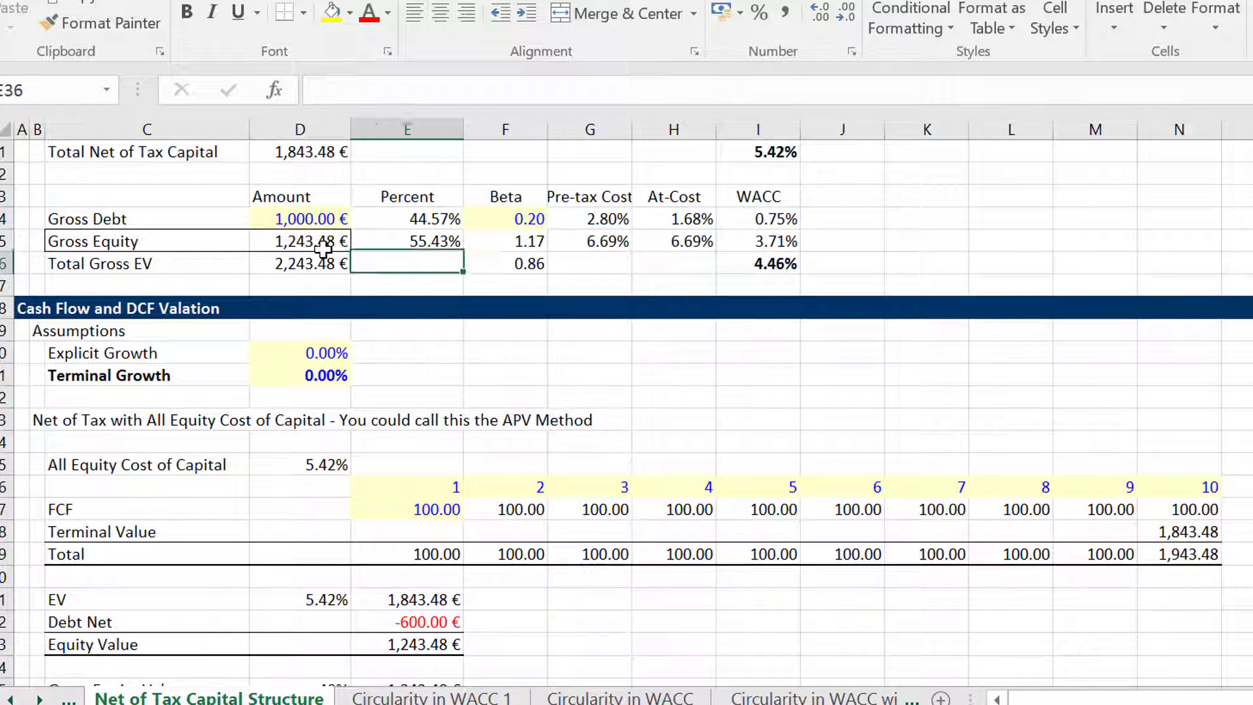
# - Review the tax rate, gross market debt value and net of tax debt value in D23 to D25
pyautogui.press('Left')
pyautogui.press('Up')
pyautogui.press('Up')
pyautogui.press('Up')
pyautogui.press('Up')
pyautogui.press('Up')
pyautogui.press('Up')
pyautogui.press('Up')
pyautogui.press('Up')
pyautogui.press('Up')
pyautogui.press('Up')
pyautogui.press('Up')
pyautogui.press('Up')
pyautogui.press('Down')
pyautogui.press('Down')
pyautogui.press('Down')
pyautogui.press('Down')
pyautogui.press('Down')
pyautogui.press('Down')
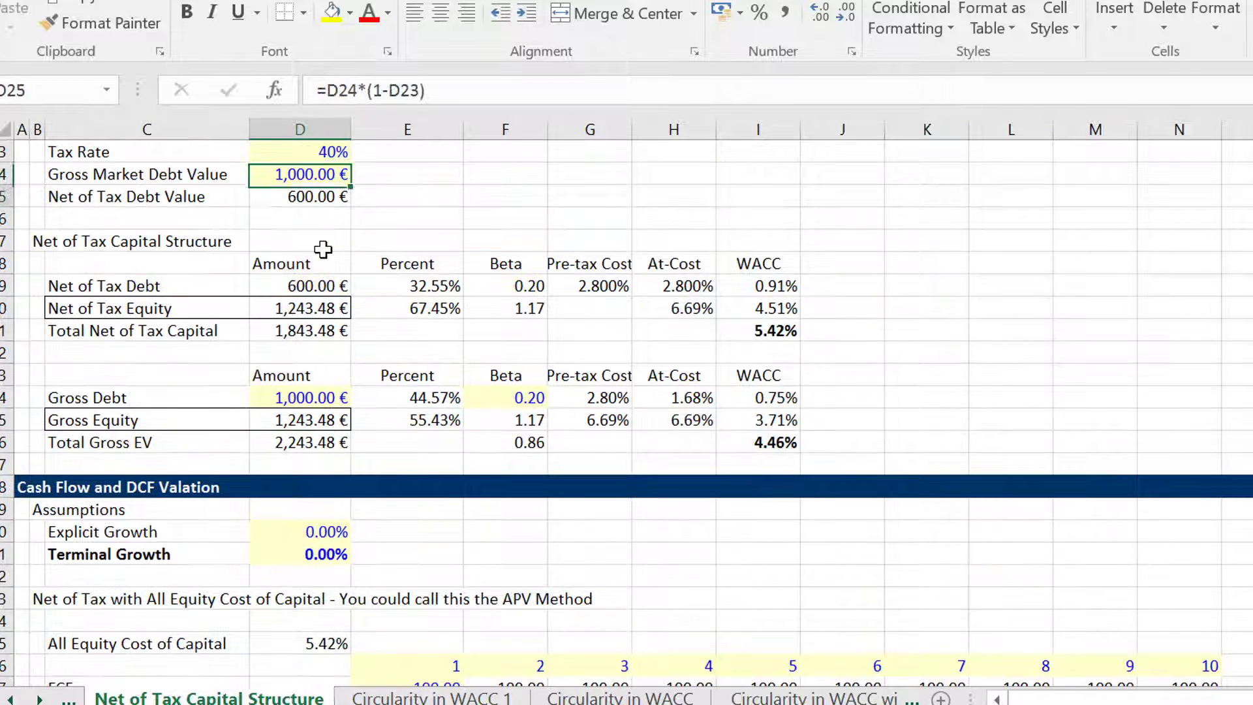
# - Compare the gross equity amount in D35 with the net of tax equity amount in D30
pyautogui.press('Down')
pyautogui.press('Down')
pyautogui.press('Down')
pyautogui.press('Down')
pyautogui.press('Down')
pyautogui.press('Down')
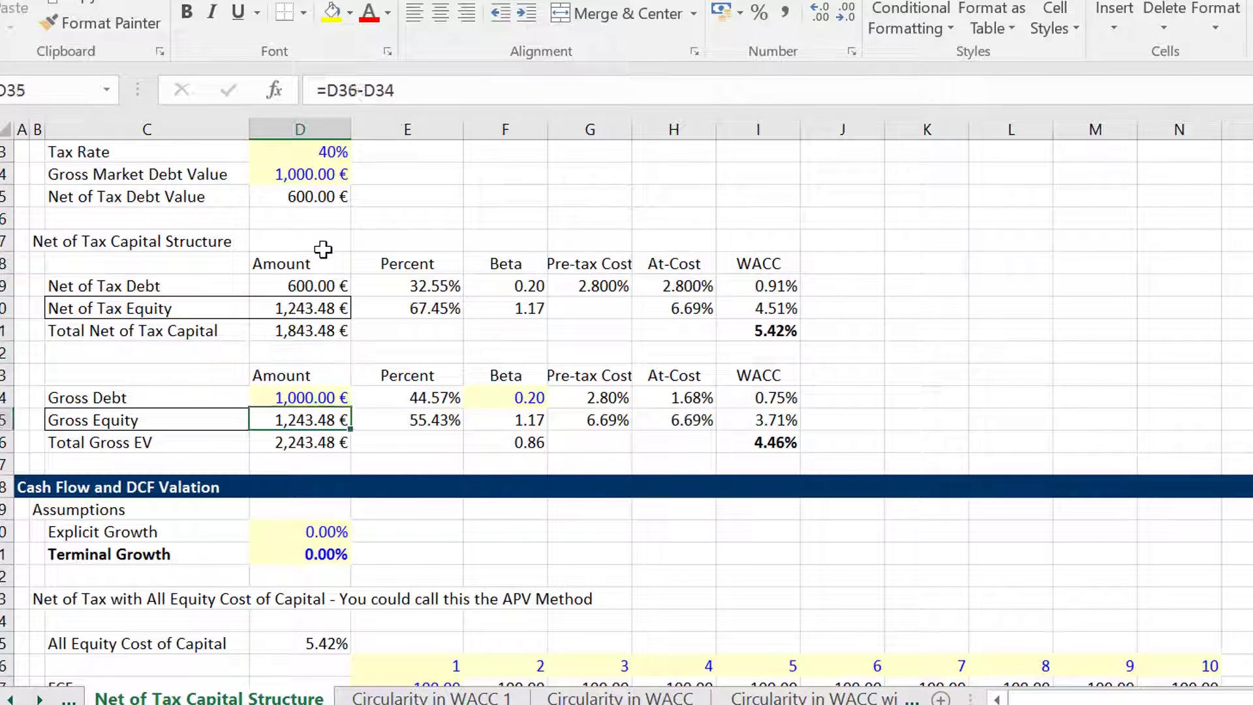
pyautogui.press('Up')
pyautogui.press('Up')
pyautogui.press('Up')
pyautogui.press('Up')
pyautogui.press('Up')
pyautogui.press('Up')
pyautogui.press('Up')
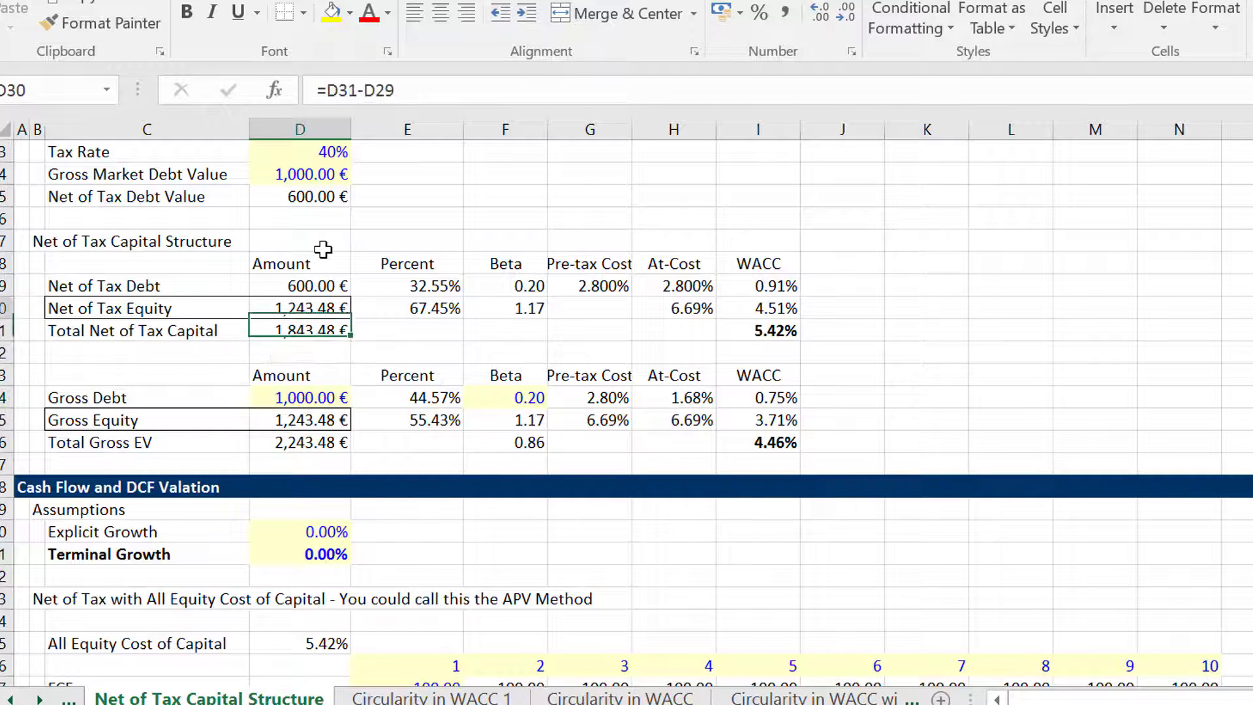
# - Inspect the Debt formula in E65 of the gross capital structure valuation
pyautogui.press('Down')
pyautogui.press('Down')
pyautogui.press('Down')
pyautogui.press('Down')
pyautogui.press('Down')
pyautogui.press('Down')
pyautogui.press('Down')
pyautogui.press('Down')
pyautogui.press('Down')
pyautogui.press('Down')
pyautogui.press('Down')
pyautogui.press('Down')
pyautogui.press('Down')
pyautogui.press('Down')
pyautogui.press('Down')
pyautogui.press('Down')
pyautogui.press('Down')
pyautogui.press('Down')
pyautogui.press('Down')
pyautogui.press('Down')
pyautogui.press('Down')
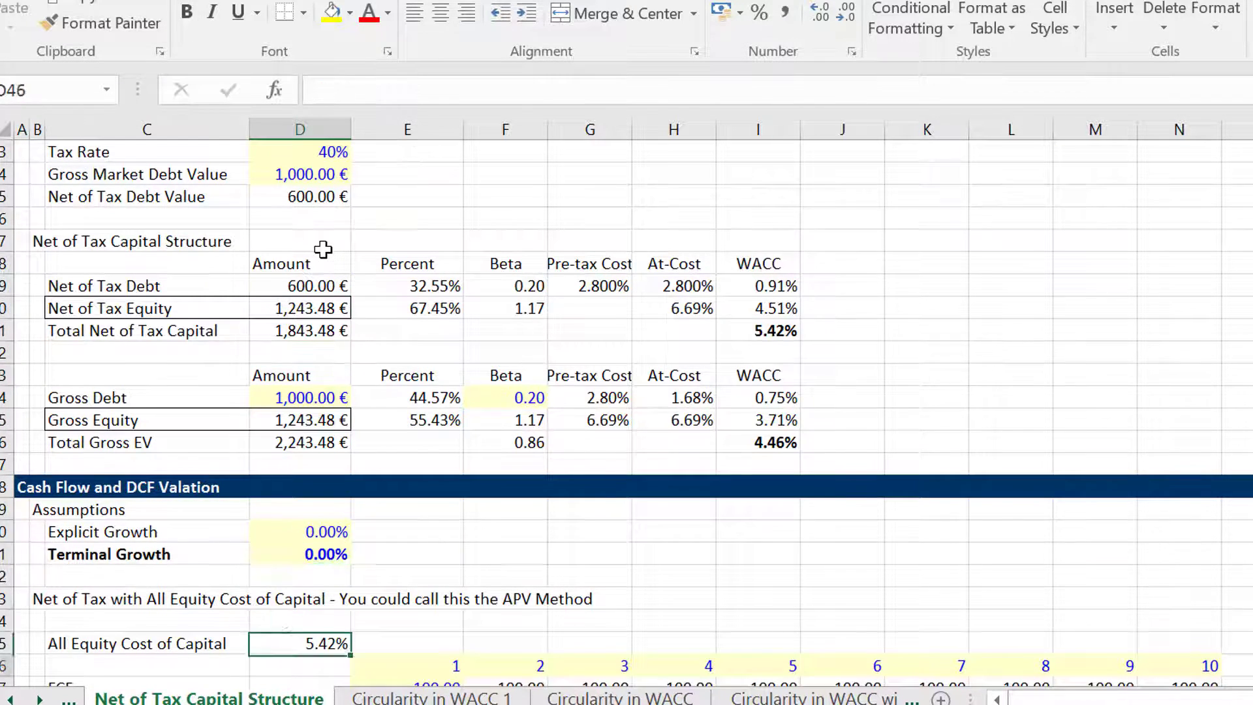
pyautogui.press('Down')
pyautogui.press('Up')
pyautogui.press('Up')
pyautogui.press('Up')
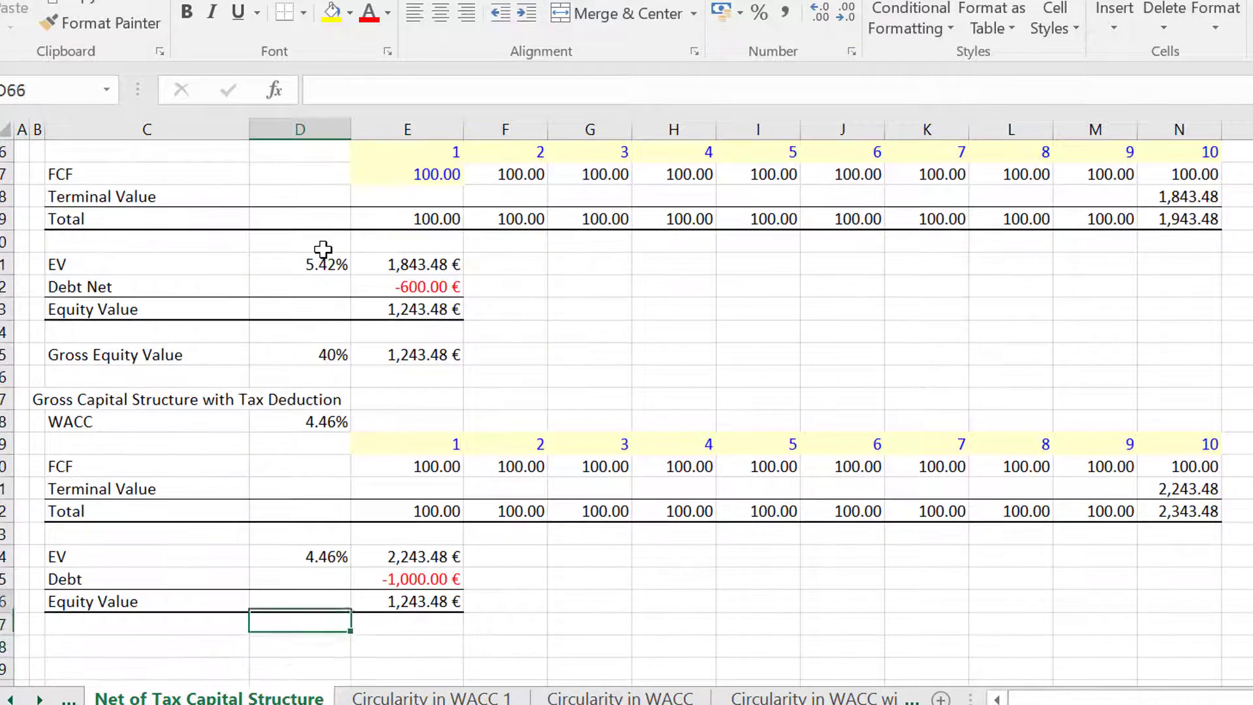
pyautogui.press('Up')
pyautogui.press('Right')
pyautogui.press('F2')
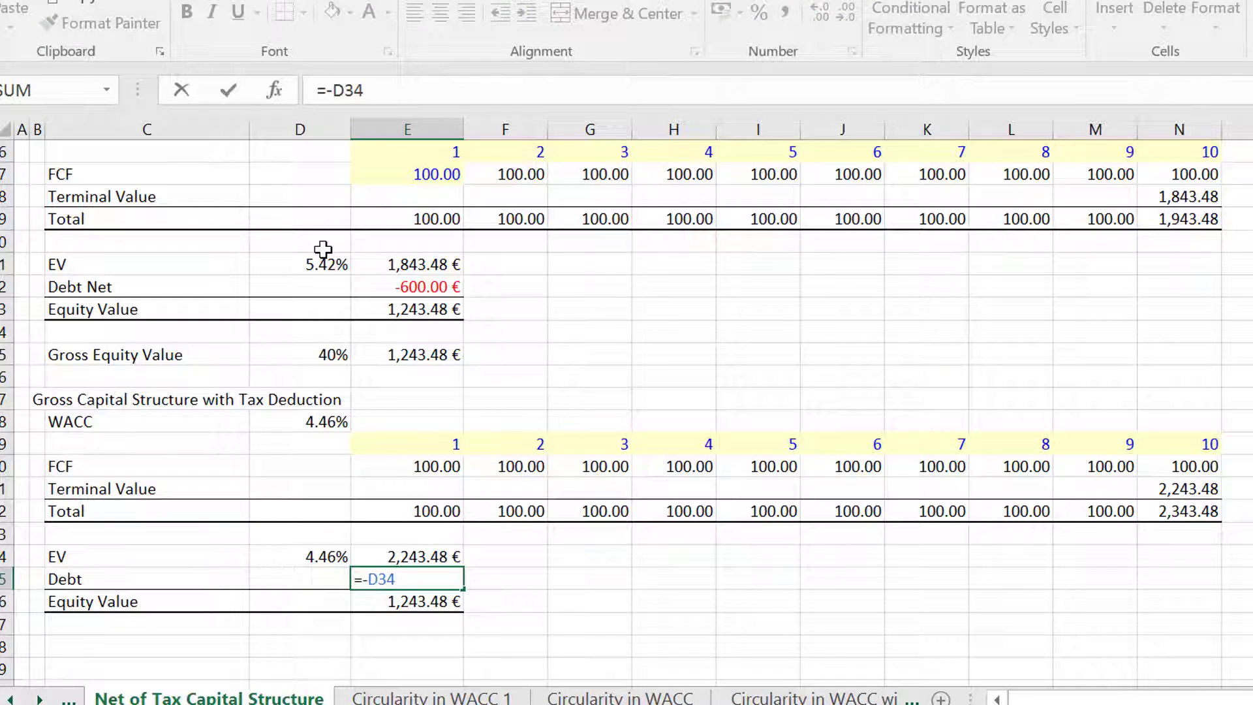
pyautogui.press('Return')
# - Compare the net-of-tax valuation results with the gross valuation's equity value formula in E66
pyautogui.press('Up')
pyautogui.press('Up')
pyautogui.press('Up')
pyautogui.press('Up')
pyautogui.press('Up')
pyautogui.press('Up')
pyautogui.press('Up')
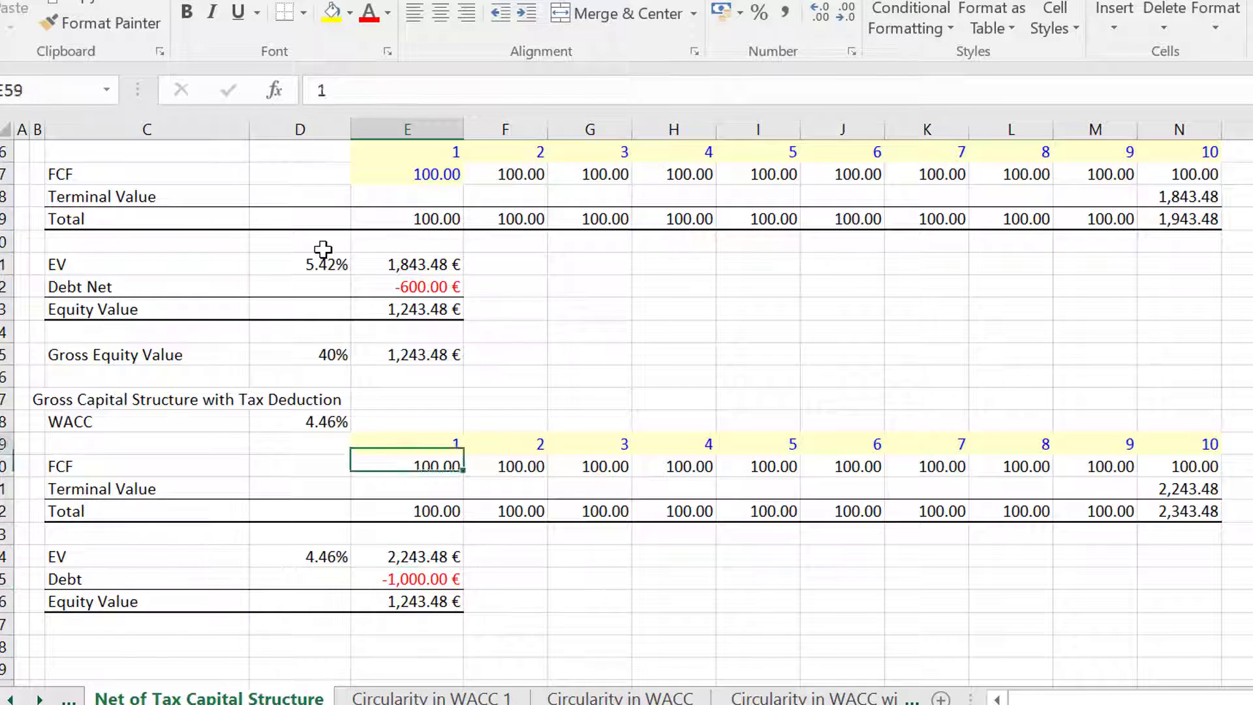
pyautogui.press('Up')
pyautogui.press('Up')
pyautogui.press('Up')
pyautogui.press('Up')
pyautogui.press('Up')
pyautogui.press('Up')
pyautogui.press('Down')
pyautogui.press('Down')
pyautogui.press('Down')
pyautogui.press('Down')
pyautogui.press('Down')
pyautogui.press('Down')
pyautogui.press('Down')
pyautogui.press('Down')
pyautogui.press('Down')
pyautogui.press('Down')
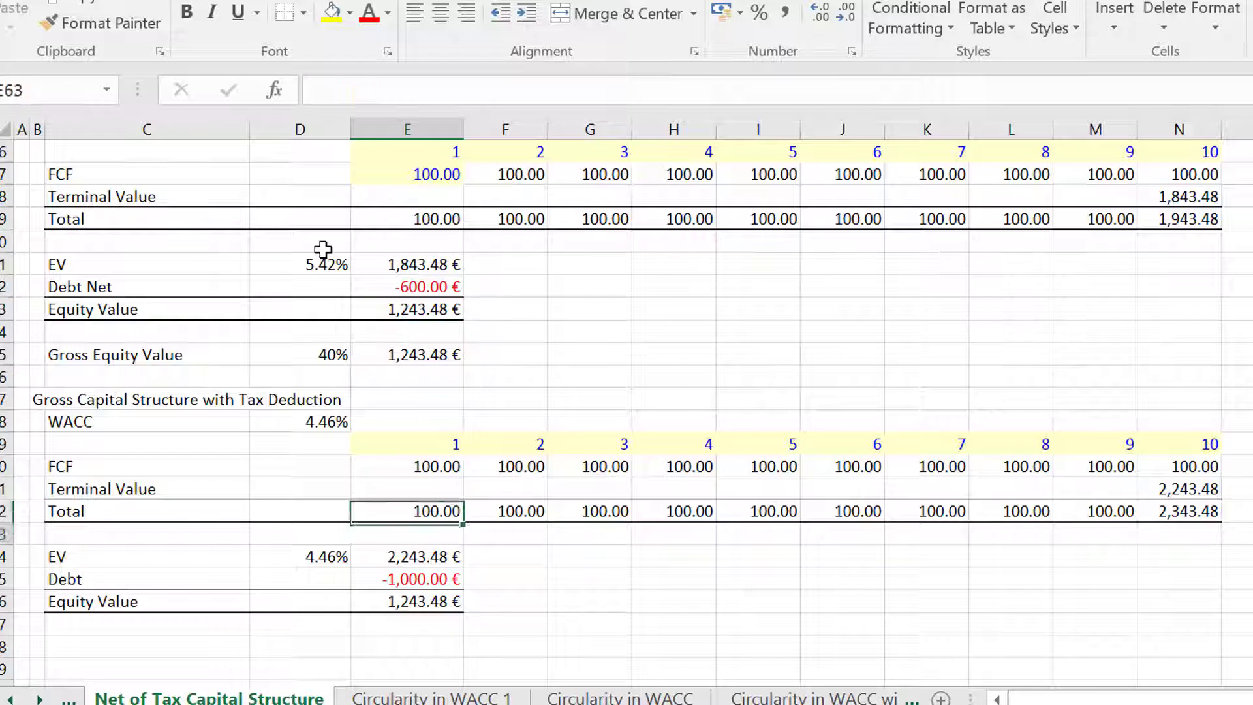
pyautogui.press('Down')
pyautogui.press('Down')
pyautogui.press('Down')
pyautogui.press('Down')
pyautogui.press('Up')
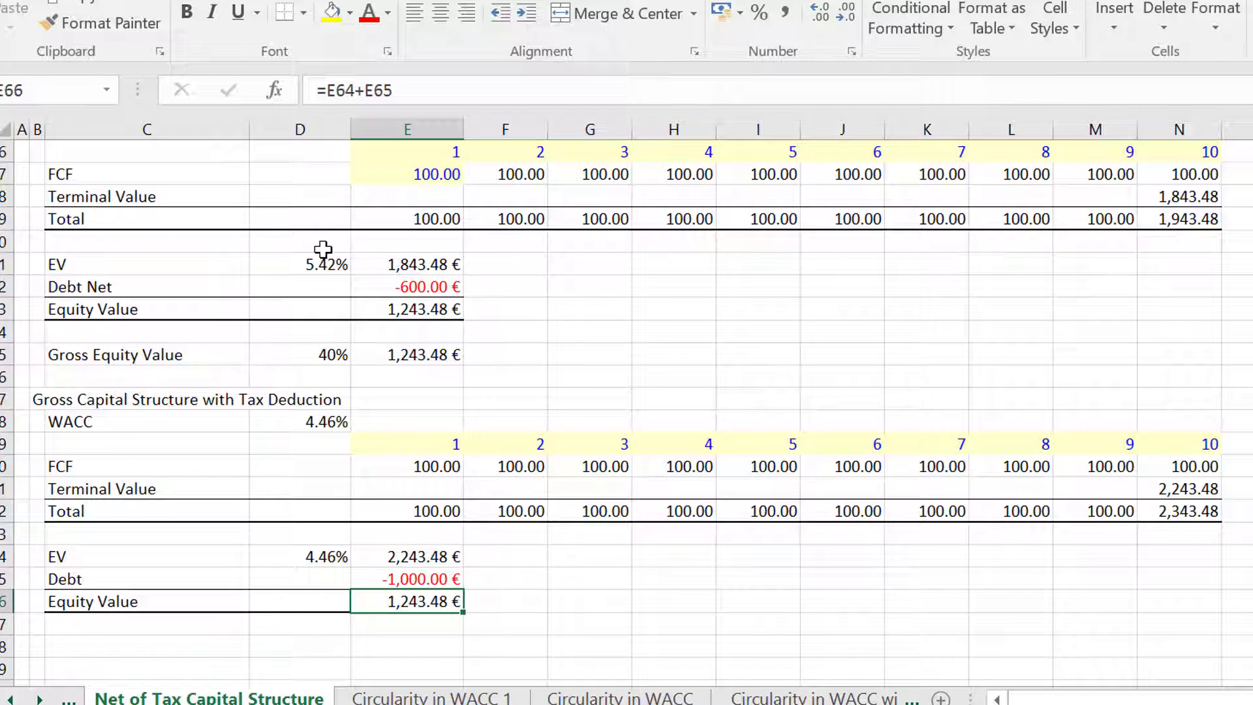
# - Go back to the Private Company capital structure tables and examine the Total Gross EV formula in D36
pyautogui.press('Up')
pyautogui.press('Up')
pyautogui.press('Up')
pyautogui.press('Up')
pyautogui.press('Up')
pyautogui.press('Up')
pyautogui.press('Up')
pyautogui.press('Up')
pyautogui.press('Up')
pyautogui.press('Up')
pyautogui.press('Up')
pyautogui.press('Up')
pyautogui.press('Up')
pyautogui.press('Up')
pyautogui.press('Up')
pyautogui.press('Up')
pyautogui.press('Up')
pyautogui.press('Up')
pyautogui.press('Up')
pyautogui.press('Up')
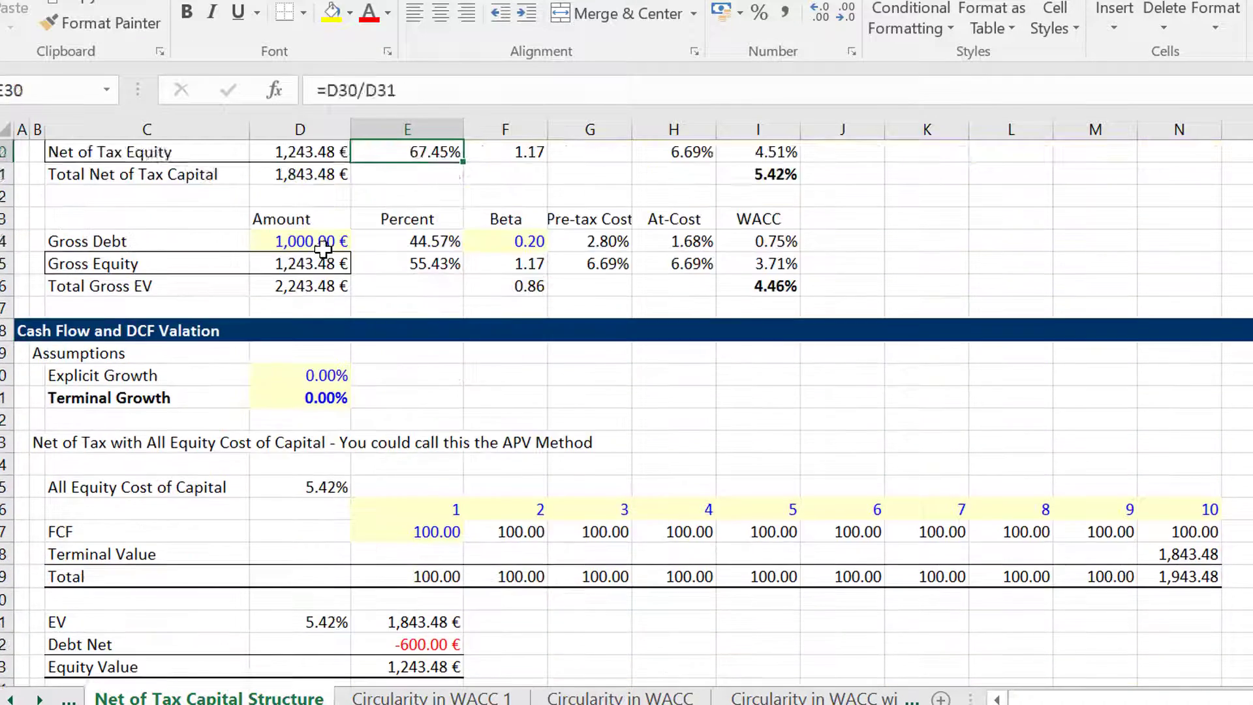
pyautogui.press('Up')
pyautogui.press('Up')
pyautogui.press('Up')
pyautogui.press('Up')
pyautogui.press('Up')
pyautogui.press('Up')
pyautogui.press('Up')
pyautogui.press('Up')
pyautogui.press('Up')
pyautogui.press('Down')
pyautogui.press('Down')
pyautogui.press('Down')
pyautogui.press('Down')
pyautogui.press('Down')
pyautogui.press('Down')
pyautogui.press('Down')
pyautogui.press('Down')
pyautogui.press('Down')
pyautogui.press('Down')
pyautogui.press('Down')
pyautogui.press('Down')
pyautogui.press('Down')
pyautogui.press('Down')
pyautogui.press('Down')
pyautogui.press('Down')
pyautogui.press('Down')
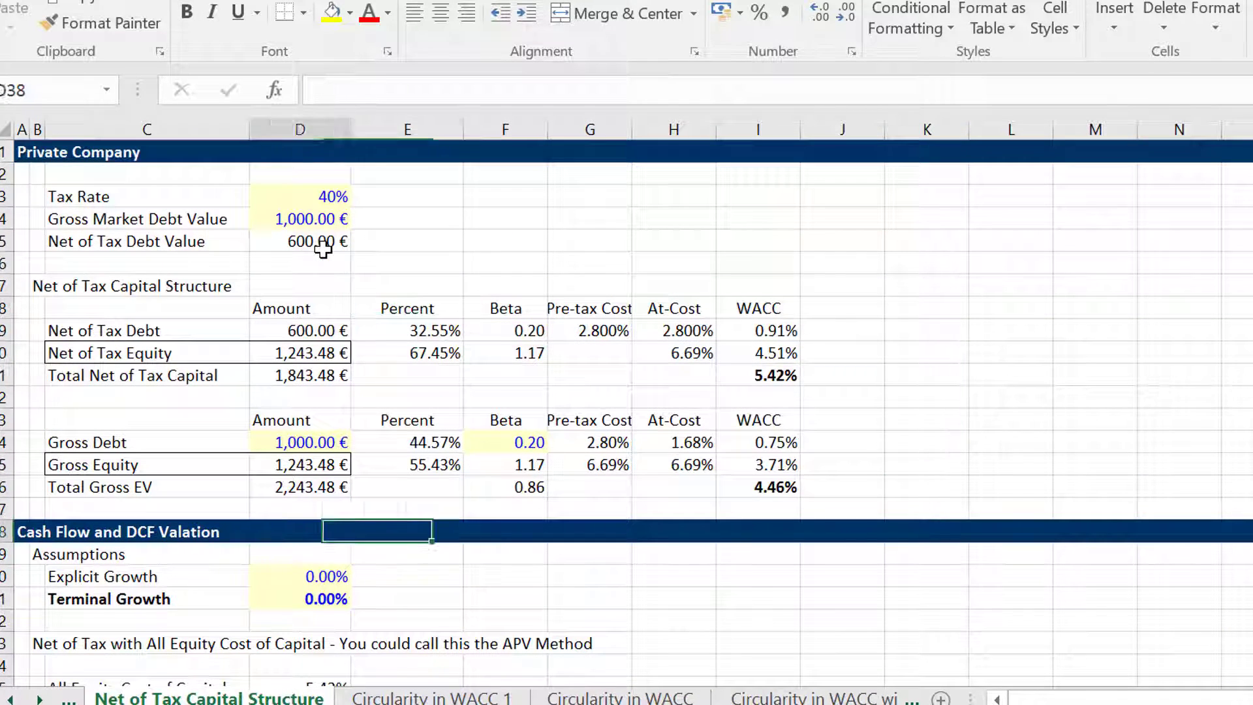
pyautogui.press('Left')
pyautogui.press('Up')
pyautogui.press('Up')
pyautogui.press('Right')
pyautogui.press('Right')
pyautogui.press('Left')
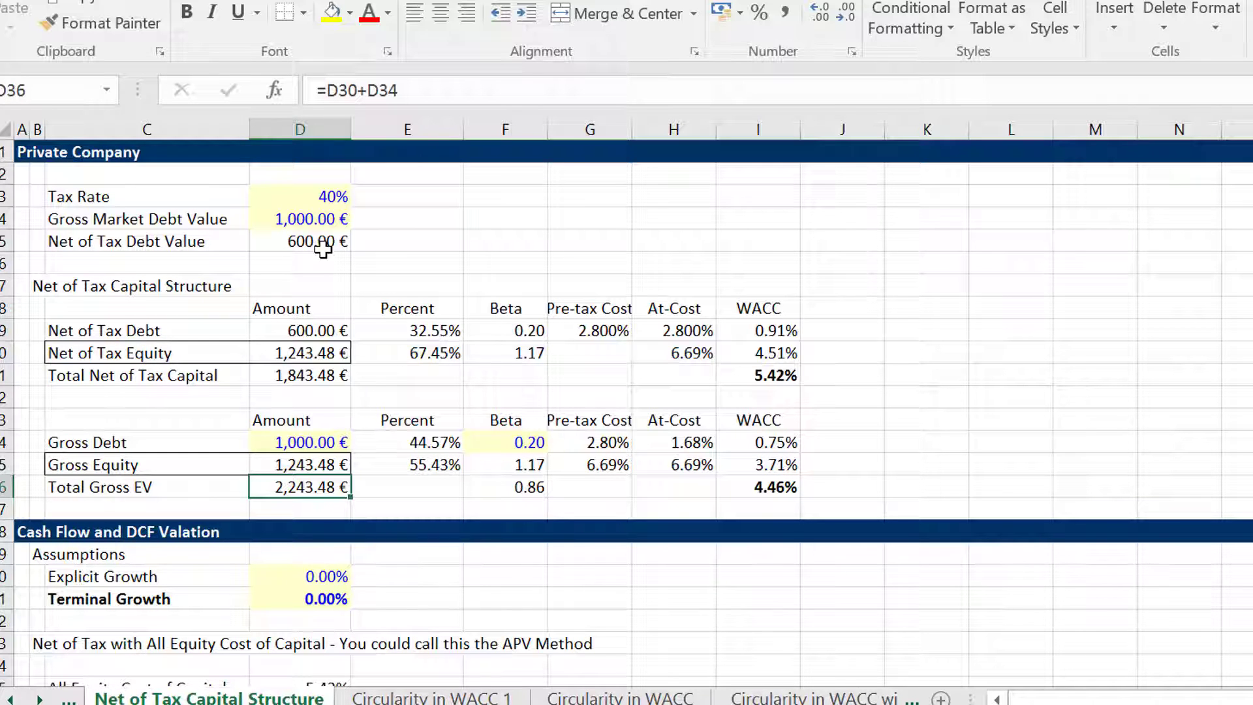
# - Set the Explicit Growth assumption in D40 to 5%
pyautogui.press('Down')
pyautogui.press('Down')
pyautogui.press('Down')
pyautogui.press('Down')
pyautogui.press('Down')
pyautogui.press('Down')
pyautogui.press('Down')
pyautogui.press('Down')
pyautogui.press('Down')
pyautogui.press('Down')
pyautogui.press('Down')
pyautogui.press('Down')
pyautogui.press('Down')
pyautogui.press('Down')
pyautogui.press('Down')
pyautogui.press('Down')
pyautogui.press('Down')
pyautogui.press('Down')
pyautogui.press('Down')
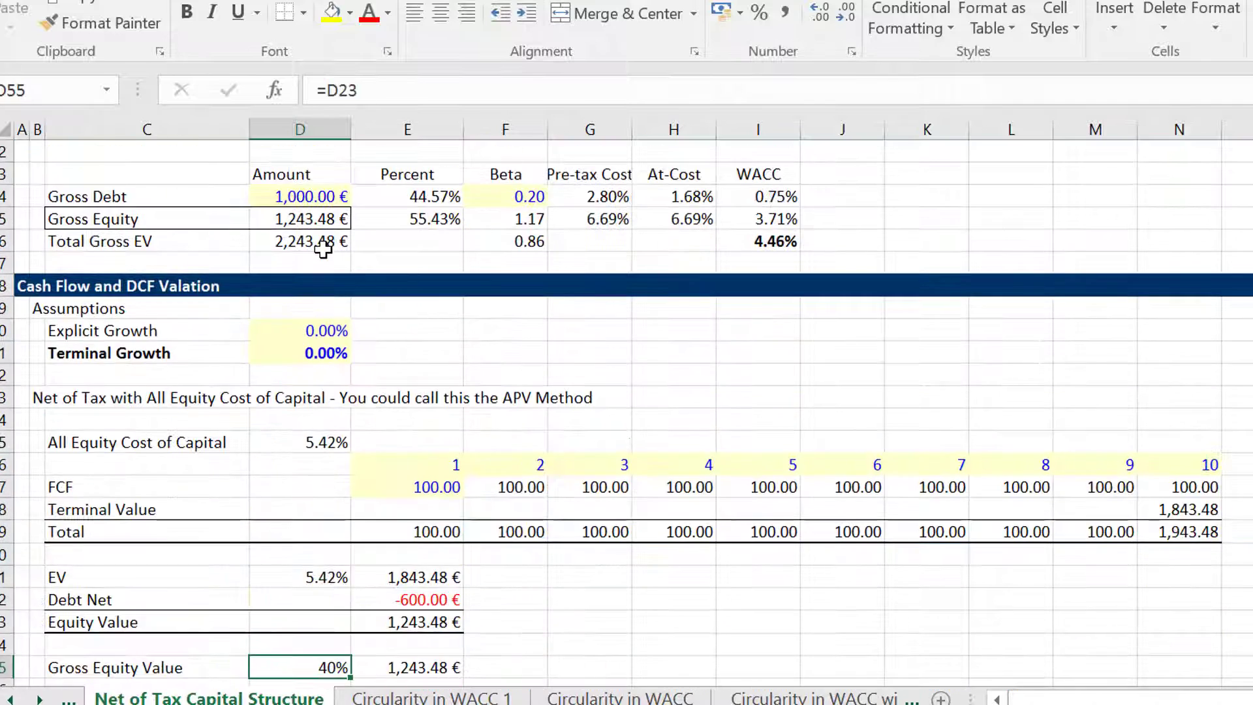
pyautogui.press('Up')
pyautogui.press('Up')
pyautogui.press('Up')
pyautogui.press('Up')
pyautogui.press('Up')
pyautogui.press('Up')
pyautogui.press('Up')
pyautogui.press('Up')
pyautogui.press('Up')
pyautogui.press('Up')
pyautogui.press('Up')
pyautogui.press('Up')
pyautogui.press('Up')
pyautogui.press('Up')
pyautogui.press('Up')
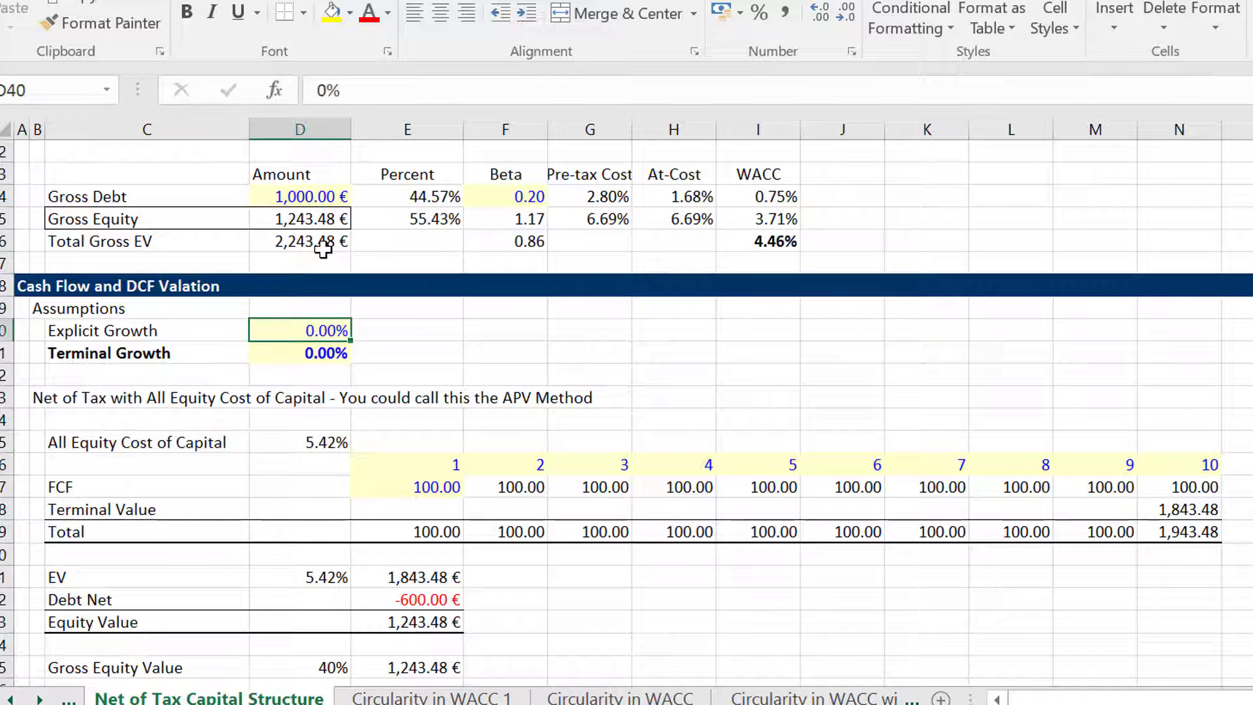
pyautogui.write('5%')
pyautogui.press('Return')
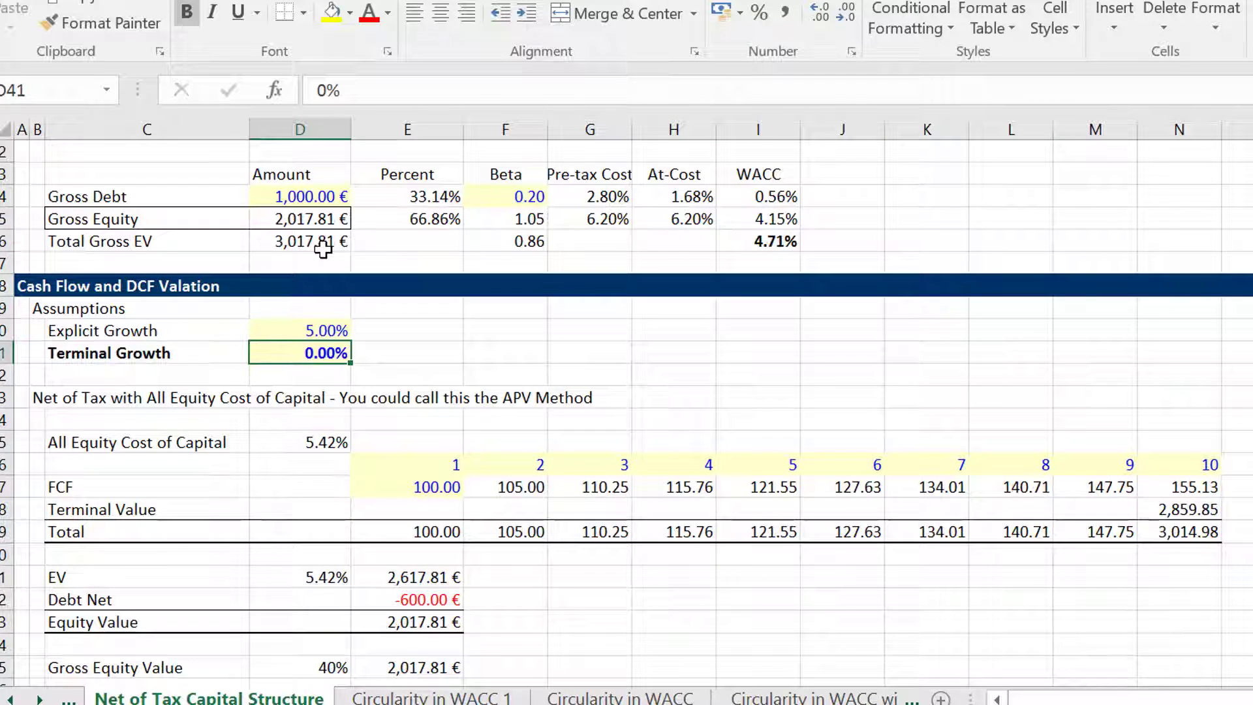
# - Set the Terminal Growth assumption in D41 to 2%
pyautogui.write('2%')
pyautogui.press('Return')
pyautogui.press('Up')
pyautogui.press('Down')
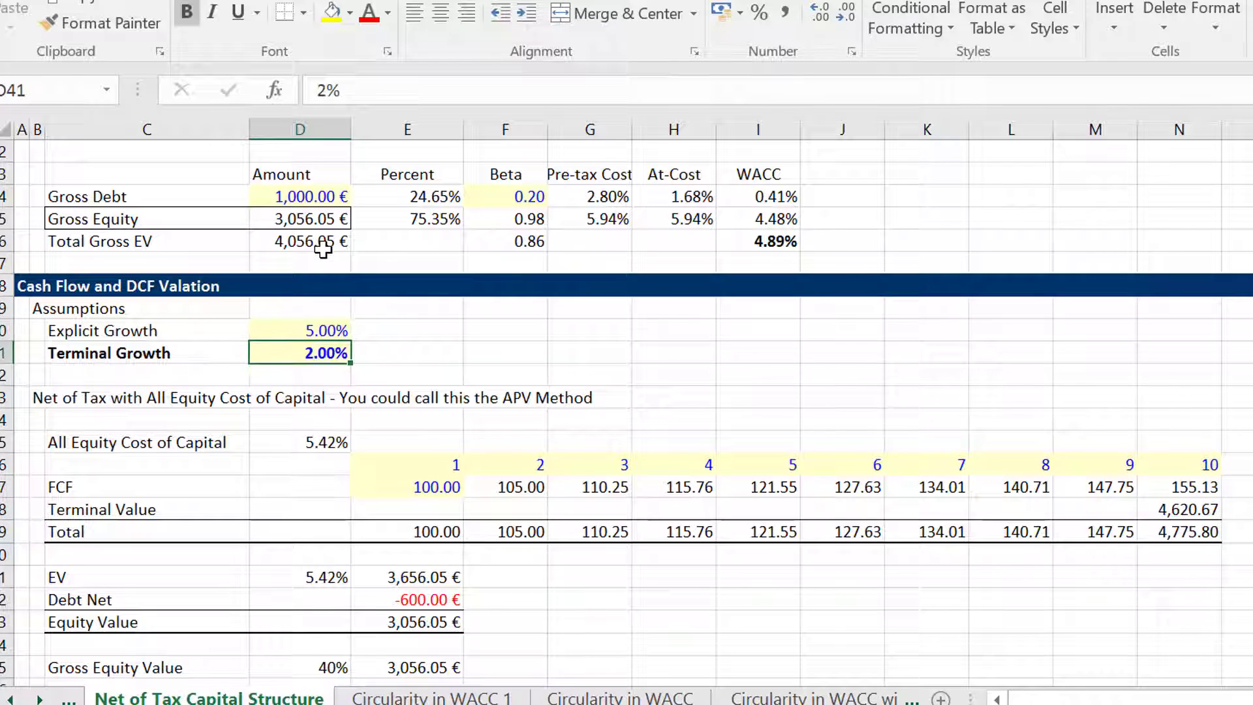
# - Examine the EV, Debt and Equity Value rows of the gross capital structure valuation under the new terminal growth
pyautogui.press('Down')
pyautogui.press('Down')
pyautogui.press('Down')
pyautogui.press('Down')
pyautogui.press('Down')
pyautogui.press('Down')
pyautogui.press('Down')
pyautogui.press('Down')
pyautogui.press('Down')
pyautogui.press('Down')
pyautogui.press('Down')
pyautogui.press('Down')
pyautogui.press('Down')
pyautogui.press('Down')
pyautogui.press('Down')
pyautogui.press('Down')
pyautogui.press('Down')
pyautogui.press('Down')
pyautogui.press('Down')
pyautogui.press('Down')
pyautogui.press('Up')
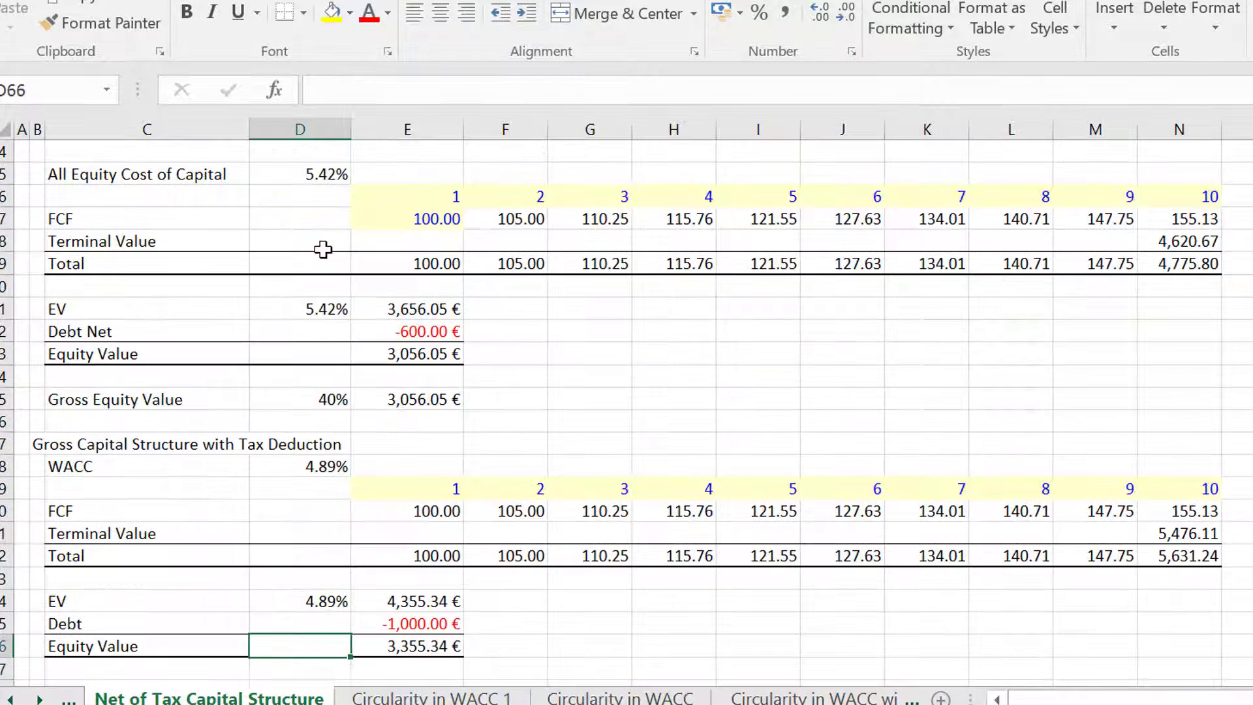
pyautogui.press('Up')
pyautogui.press('Right')
pyautogui.press('Up')
pyautogui.press('Up')
pyautogui.press('Up')
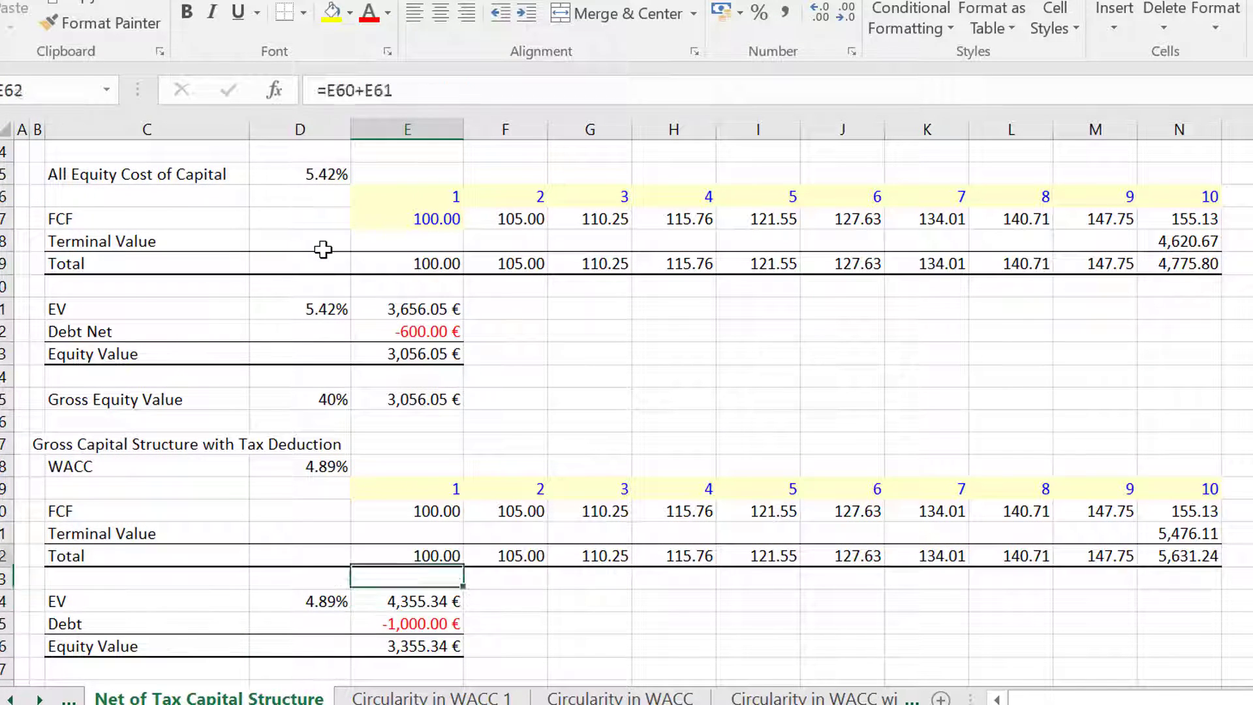
# - Compare the gross valuation with the net-of-tax Equity Value and Gross Equity Value in E53 and E55
pyautogui.press('Up')
pyautogui.press('Up')
pyautogui.press('Up')
pyautogui.press('Up')
pyautogui.press('Up')
pyautogui.press('Up')
pyautogui.press('Up')
pyautogui.press('Up')
pyautogui.press('Up')
pyautogui.press('Up')
pyautogui.press('Up')
pyautogui.press('Up')
pyautogui.press('Up')
pyautogui.press('Up')
pyautogui.press('Up')
pyautogui.press('Up')
pyautogui.press('Up')
pyautogui.press('Up')
pyautogui.press('Up')
pyautogui.press('Up')
pyautogui.press('Down')
pyautogui.press('Down')
pyautogui.press('Down')
pyautogui.press('Down')
pyautogui.press('Down')
pyautogui.press('Down')
pyautogui.press('Down')
pyautogui.press('Down')
pyautogui.press('Down')
pyautogui.press('Down')
pyautogui.press('Down')
pyautogui.press('Down')
pyautogui.press('Down')
pyautogui.press('Down')
pyautogui.press('Down')
pyautogui.press('Down')
pyautogui.press('Down')
pyautogui.press('Down')
pyautogui.press('Down')
pyautogui.press('Down')
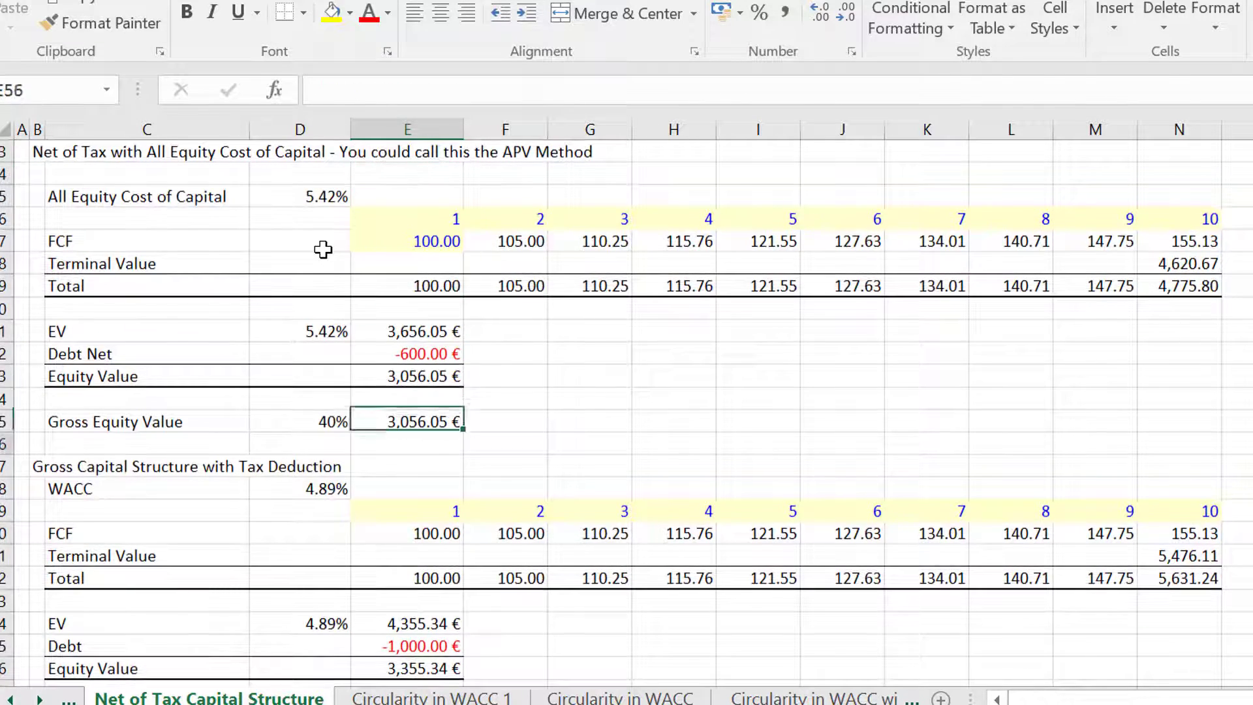
# - Review both DCF valuations again, from the gross equity value back up to the growth assumptions
pyautogui.press('Down')
pyautogui.press('Down')
pyautogui.press('Down')
pyautogui.press('Down')
pyautogui.press('Down')
pyautogui.press('Down')
pyautogui.press('Up')
pyautogui.press('Up')
pyautogui.press('Up')
pyautogui.press('Up')
pyautogui.press('Up')
pyautogui.press('Up')
pyautogui.press('Up')
pyautogui.press('Up')
pyautogui.press('Up')
pyautogui.press('Up')
pyautogui.press('Up')
pyautogui.press('Up')
pyautogui.press('Up')
pyautogui.press('Up')
pyautogui.press('Up')
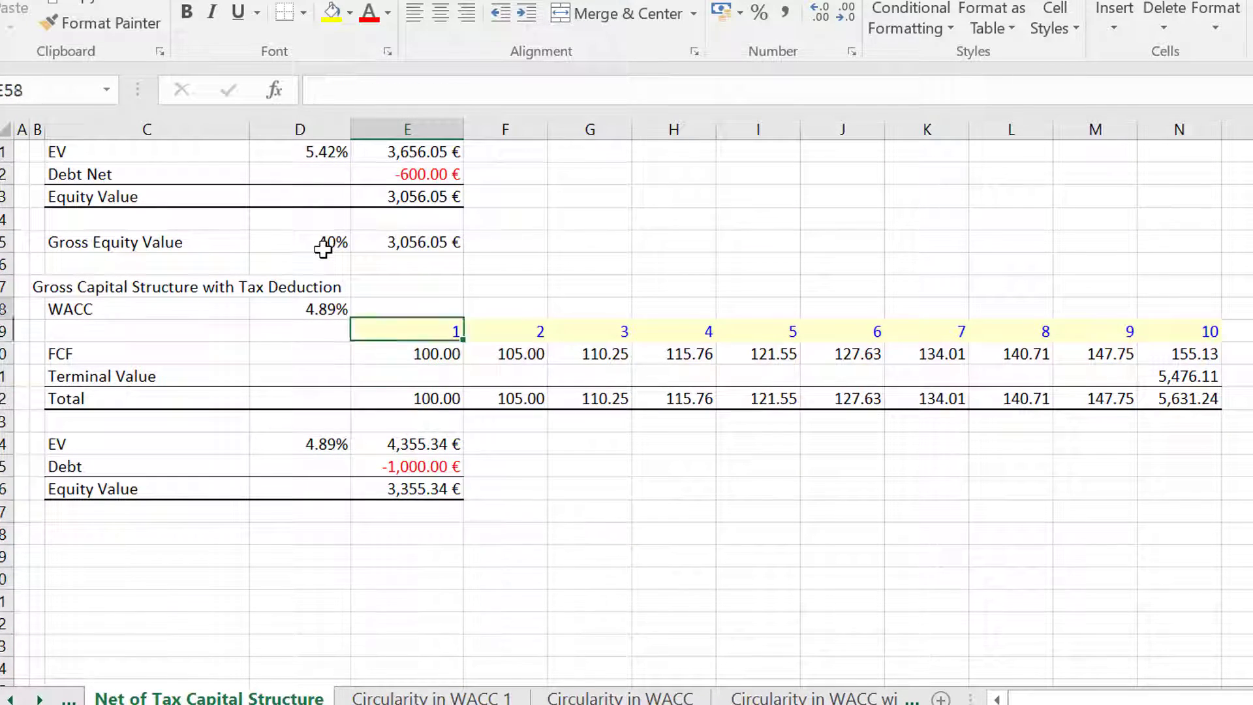
pyautogui.press('Up')
pyautogui.press('Up')
pyautogui.press('Up')
pyautogui.press('Up')
pyautogui.press('Up')
pyautogui.press('Up')
pyautogui.press('Up')
pyautogui.press('Up')
pyautogui.press('Up')
pyautogui.press('Up')
pyautogui.press('Up')
pyautogui.press('Up')
pyautogui.press('Up')
pyautogui.press('Up')
pyautogui.press('Up')
pyautogui.press('Up')
pyautogui.press('Up')
pyautogui.press('Up')
pyautogui.press('Up')
pyautogui.press('Up')
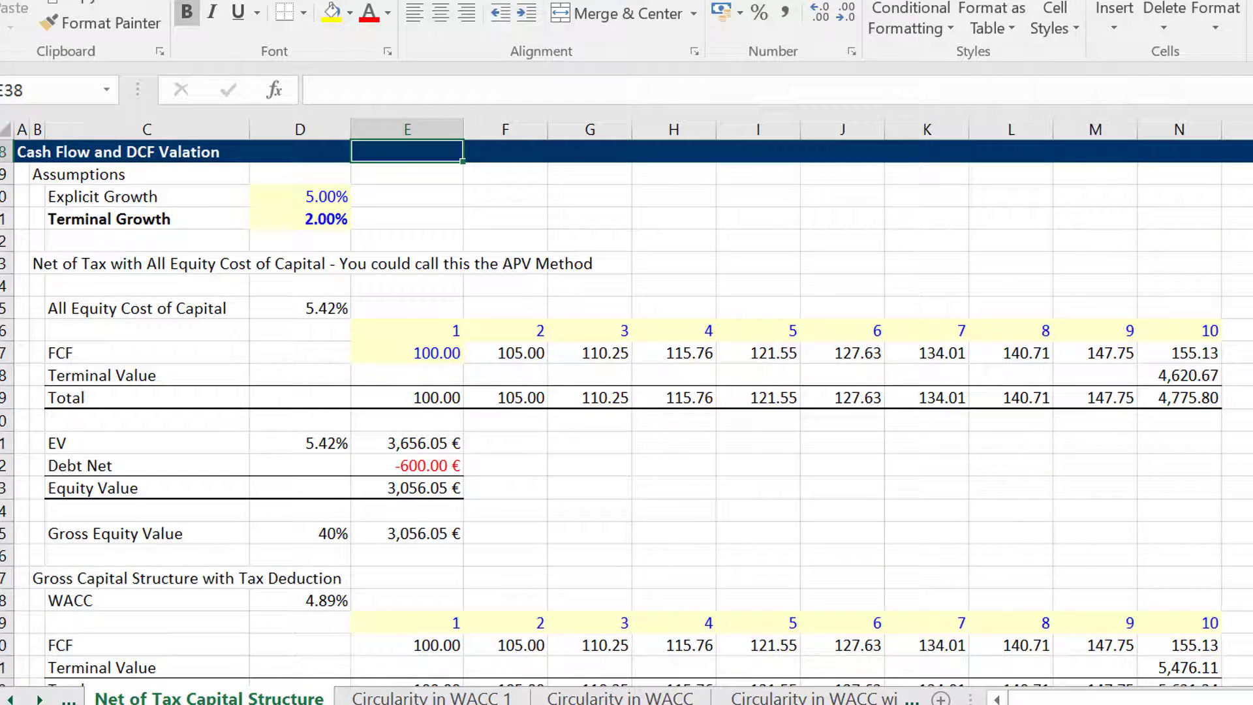
pyautogui.press('F10')
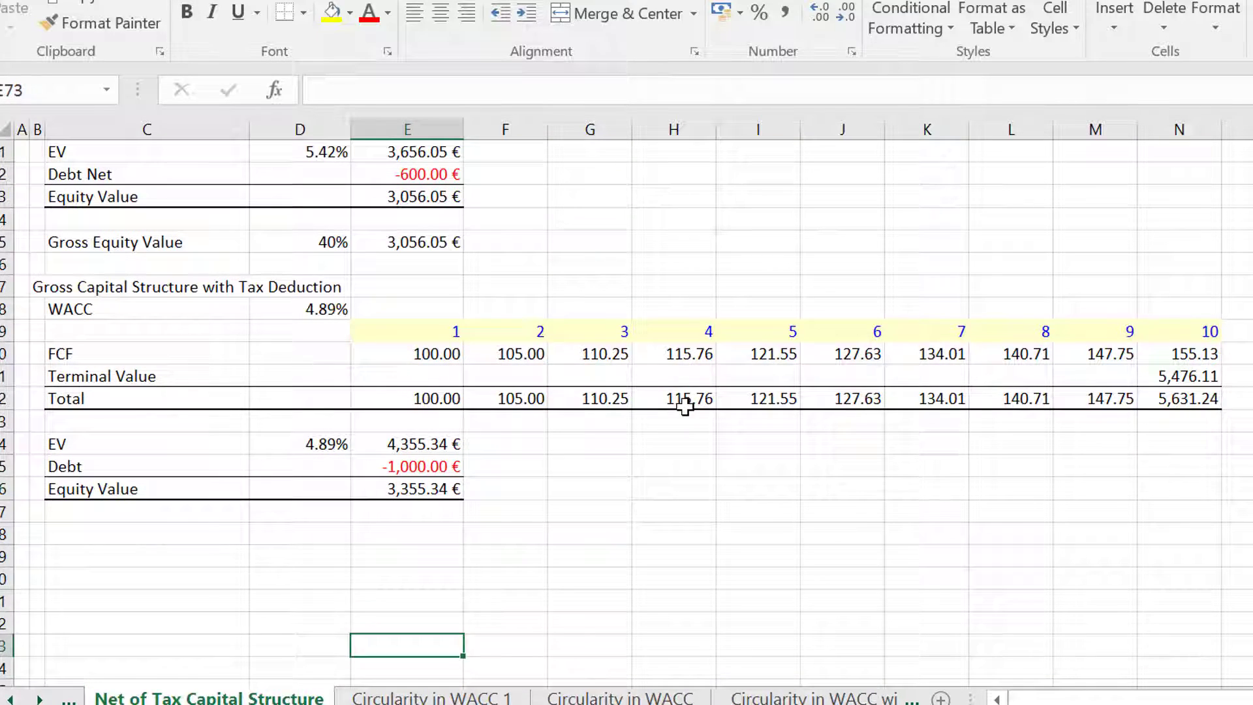
# - Go back to the net-of-tax and gross capital structure tables and examine their equity amounts and WACC
pyautogui.press('Up')
pyautogui.press('Up')
pyautogui.press('Up')
pyautogui.press('Up')
pyautogui.press('Up')
pyautogui.press('Up')
pyautogui.press('Up')
pyautogui.press('Up')
pyautogui.press('Up')
pyautogui.press('Up')
pyautogui.press('Up')
pyautogui.press('Up')
pyautogui.press('Up')
pyautogui.press('Up')
pyautogui.press('Up')
pyautogui.press('Up')
pyautogui.press('Up')
pyautogui.press('Up')
pyautogui.press('Up')
pyautogui.press('Up')
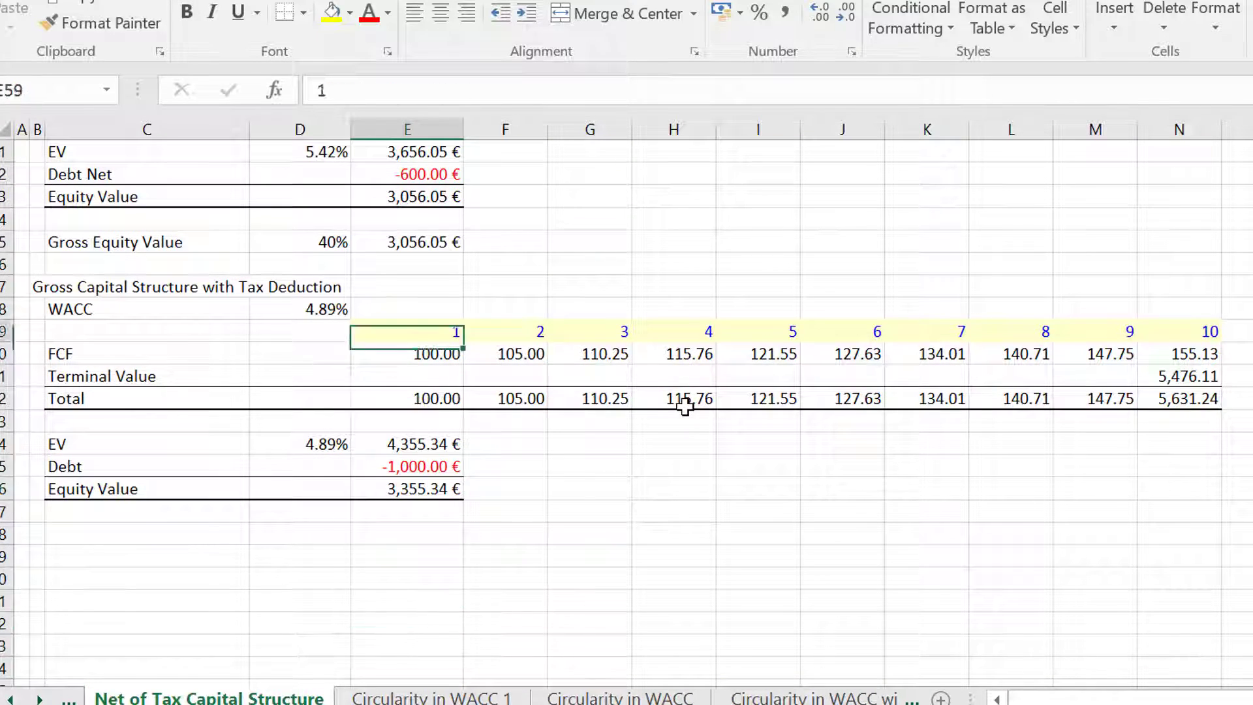
pyautogui.press('Up')
pyautogui.press('Up')
pyautogui.press('Up')
pyautogui.press('Up')
pyautogui.press('Up')
pyautogui.press('Up')
pyautogui.press('Up')
pyautogui.press('Up')
pyautogui.press('Up')
pyautogui.press('Up')
pyautogui.press('Up')
pyautogui.press('Down')
pyautogui.press('Down')
pyautogui.press('Down')
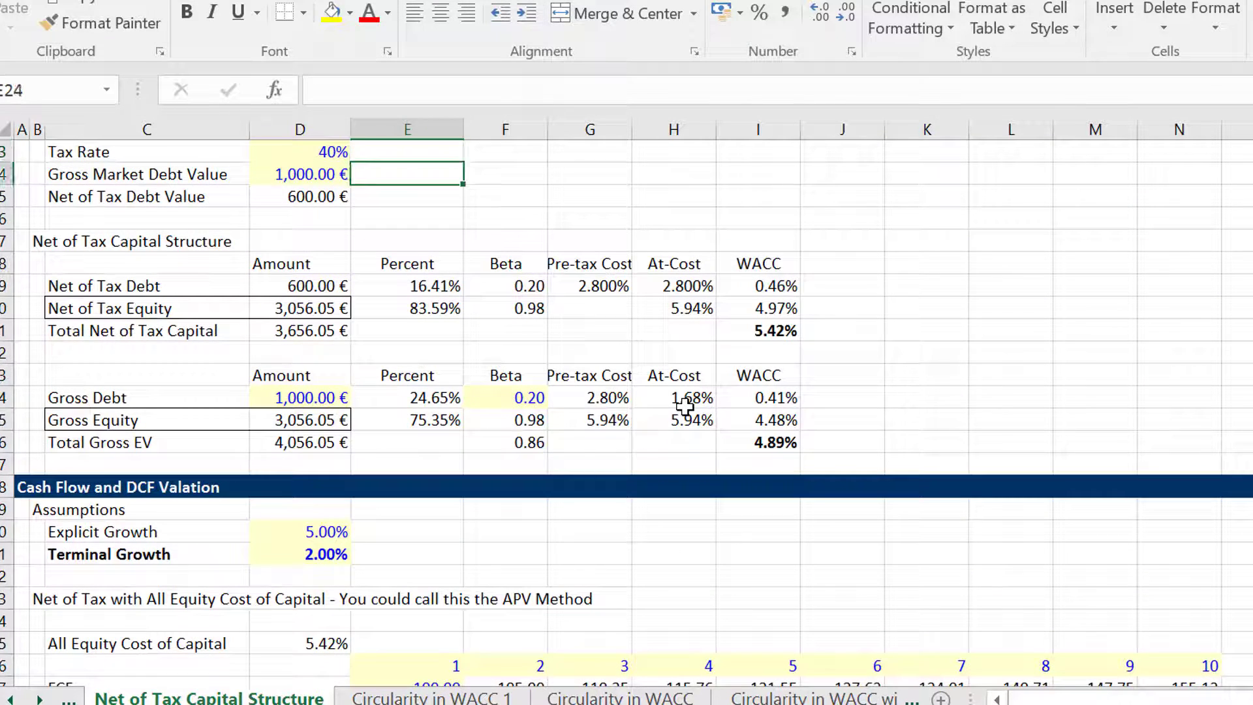
# - Inspect the Gross Debt formula in D34 and the Total Gross EV formula in D36
pyautogui.click(299, 424)
pyautogui.press('Up')
pyautogui.press('Up')
pyautogui.press('Up')
pyautogui.press('Up')
pyautogui.press('Up')
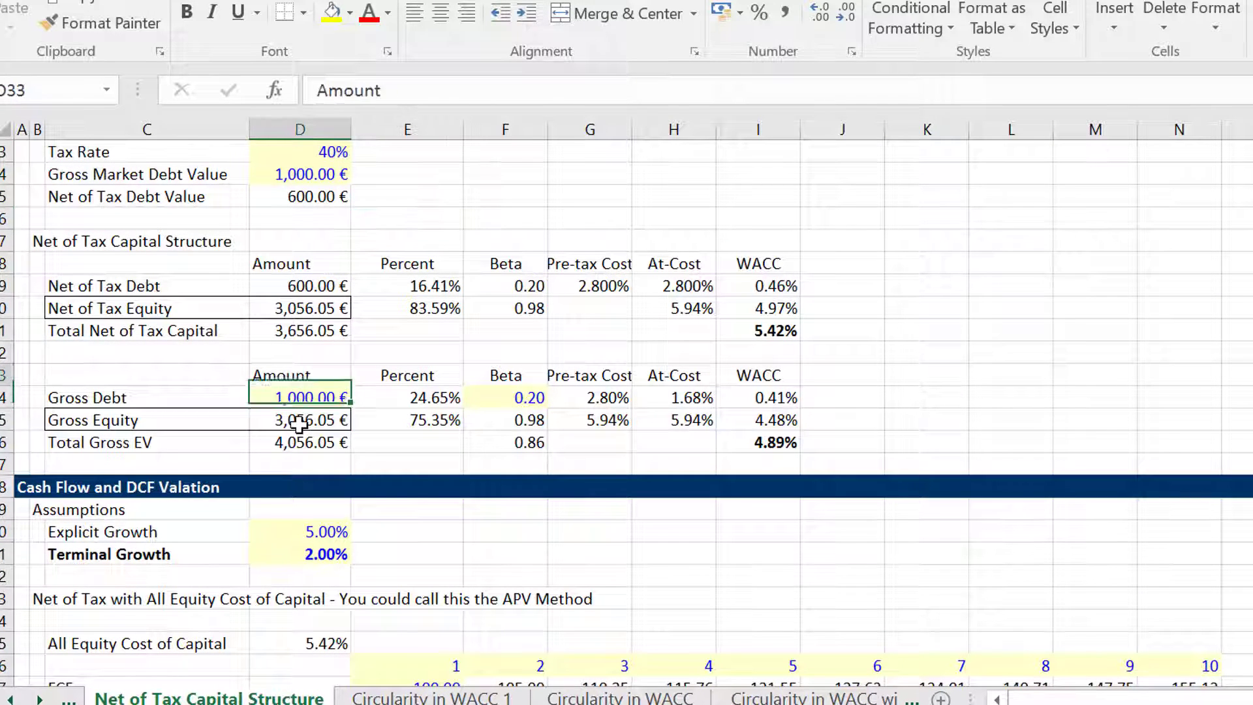
pyautogui.press('Down')
pyautogui.press('Down')
pyautogui.press('Down')
pyautogui.press('Down')
pyautogui.press('Down')
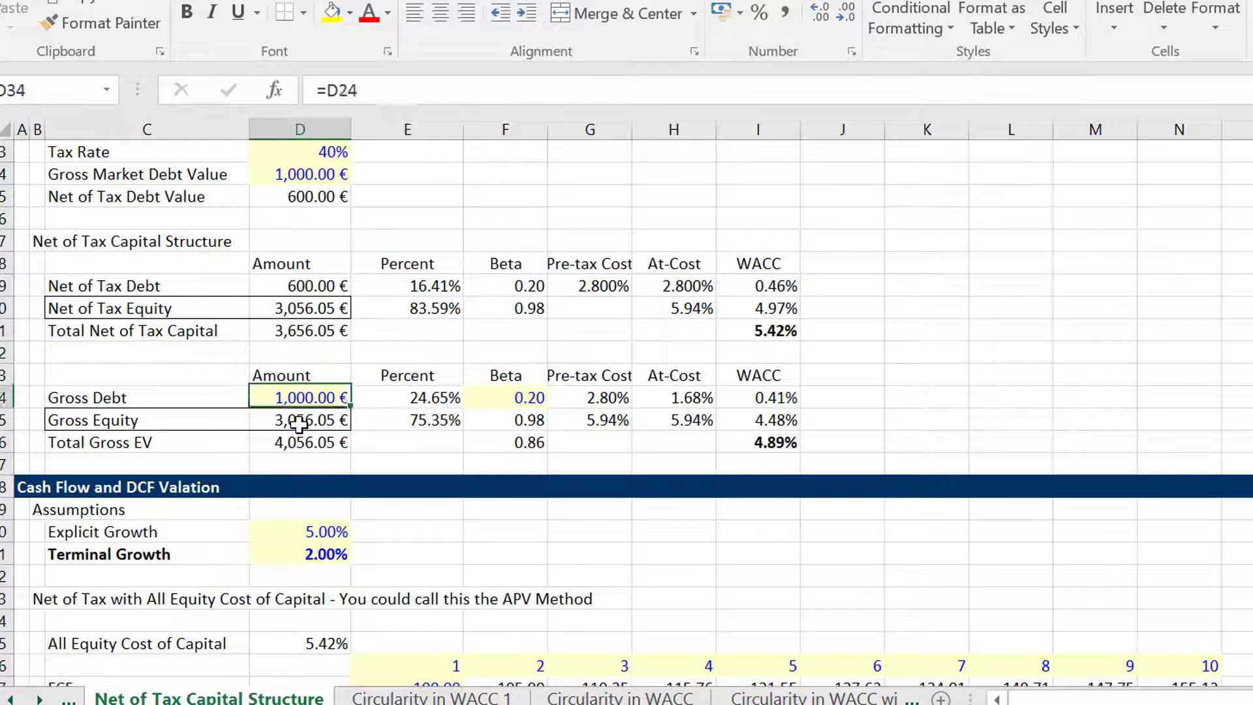
pyautogui.press('Down')
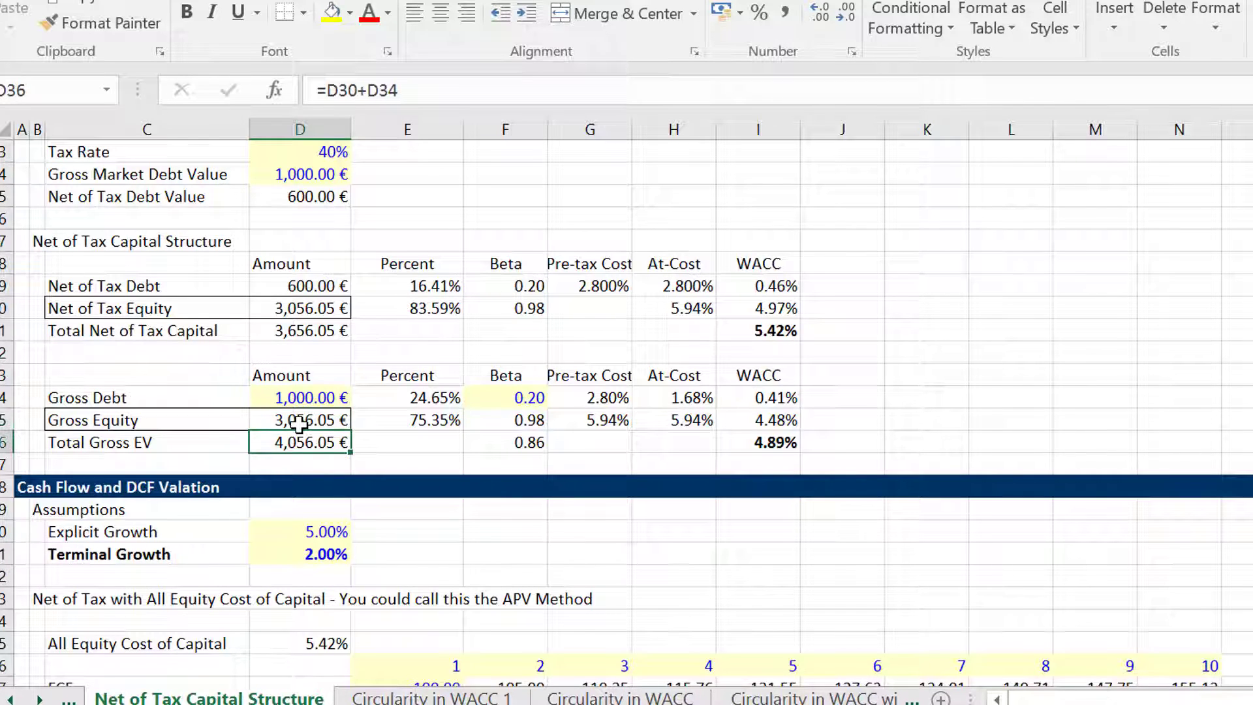
# - Insert a blank row directly below Total Net of Tax Capital in the net-of-tax capital structure table
pyautogui.press('Left')
pyautogui.press('Right')
pyautogui.press('Up')
pyautogui.press('Up')
pyautogui.press('Up')
pyautogui.press('Up')
pyautogui.press('Up')
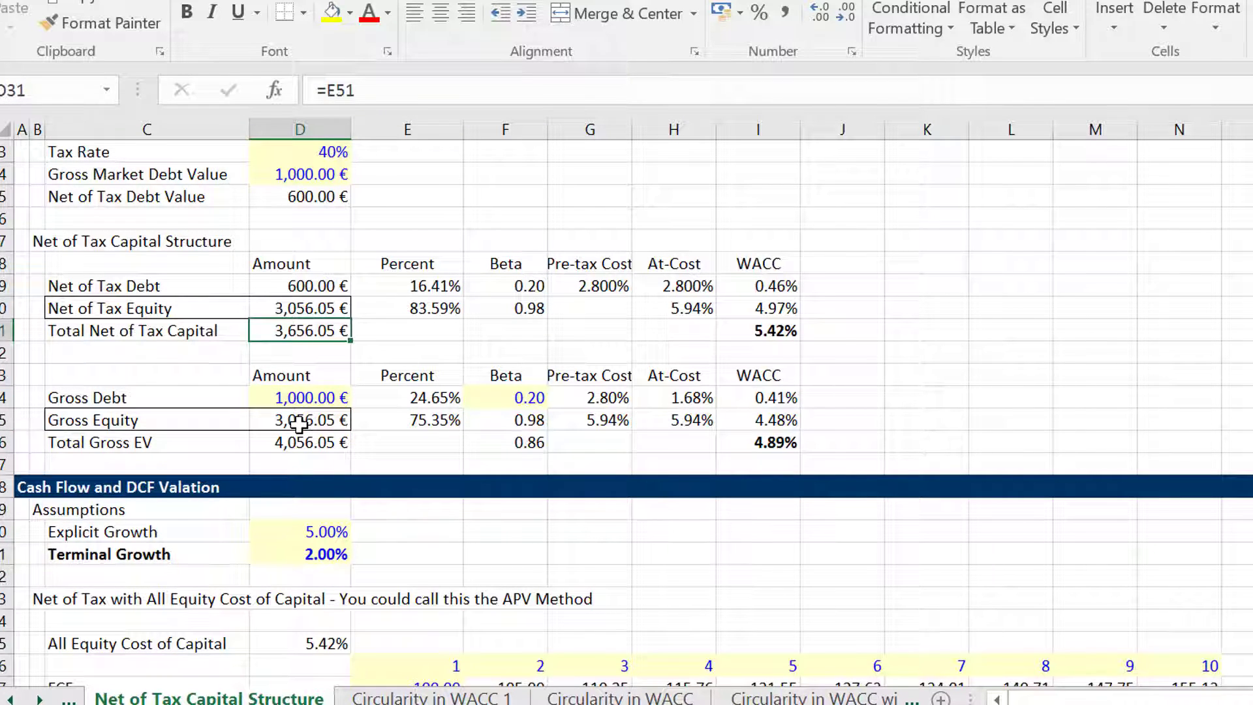
pyautogui.press('Down')
pyautogui.hotkey('shift', 'space')
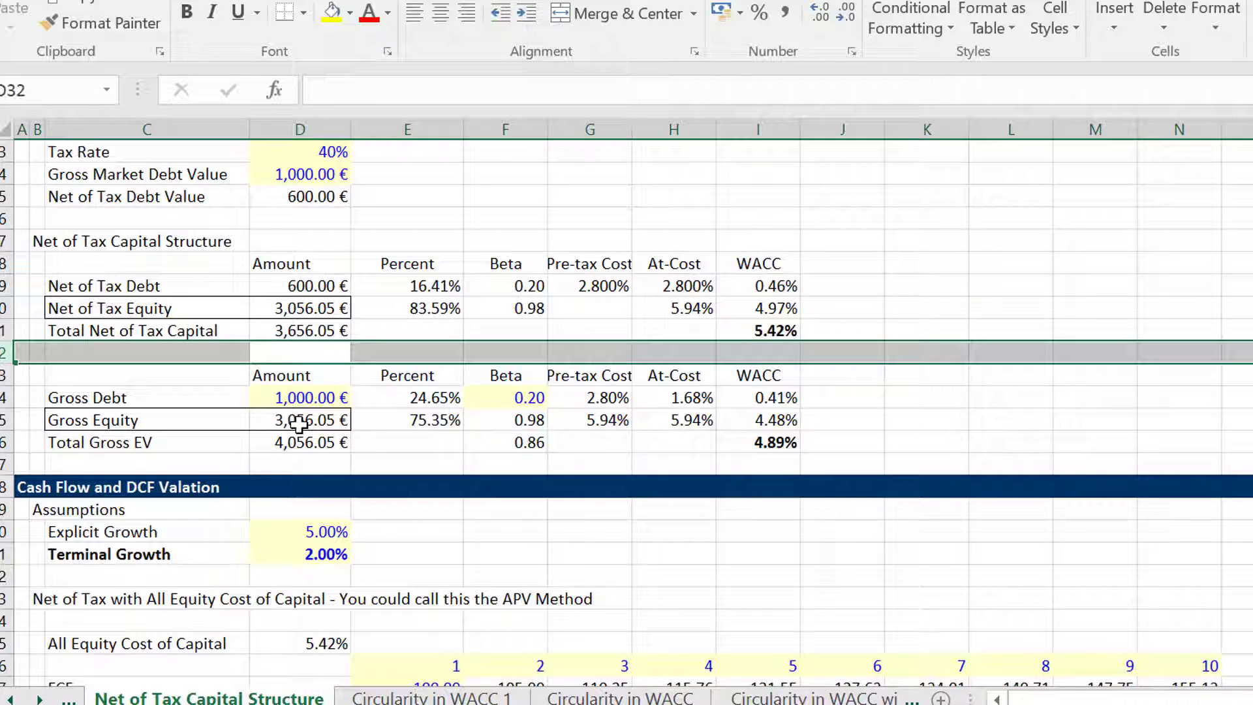
pyautogui.hotkey('ctrl', 'shift', '+')
# - Label the new row "Plus Value of Tax Shield" in C32
pyautogui.press('Left')
pyautogui.write('P')
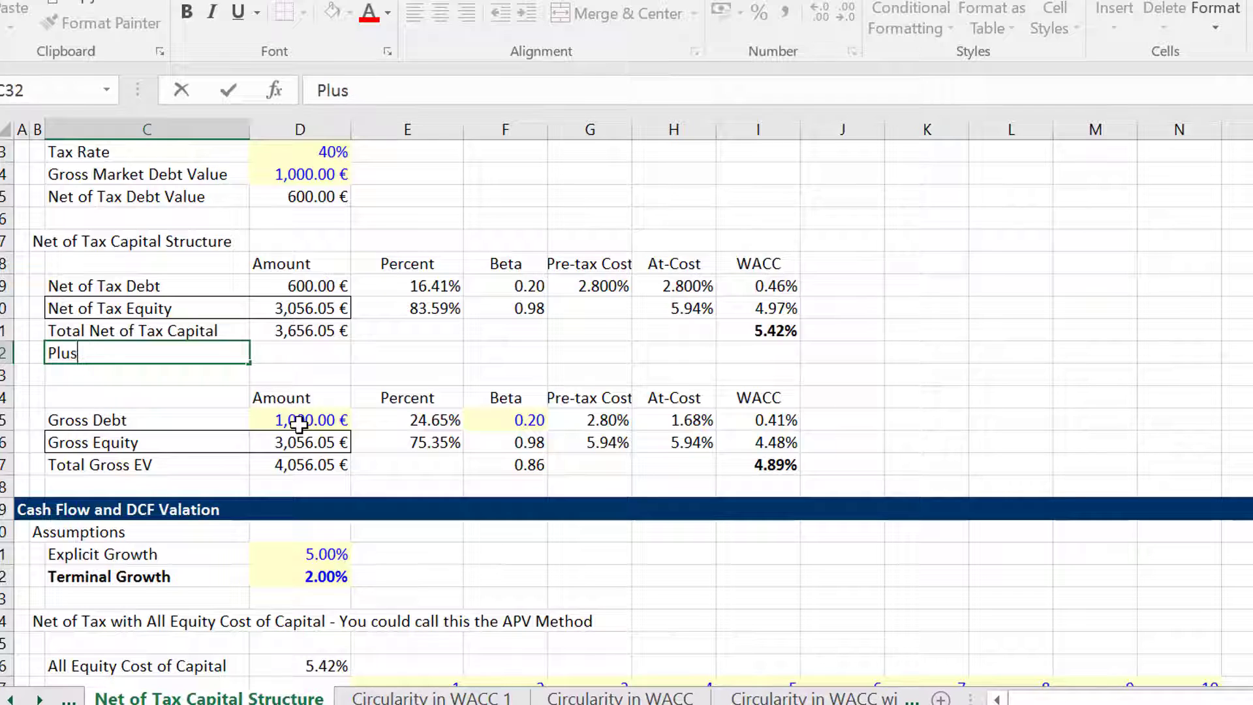
pyautogui.write('lus Value')
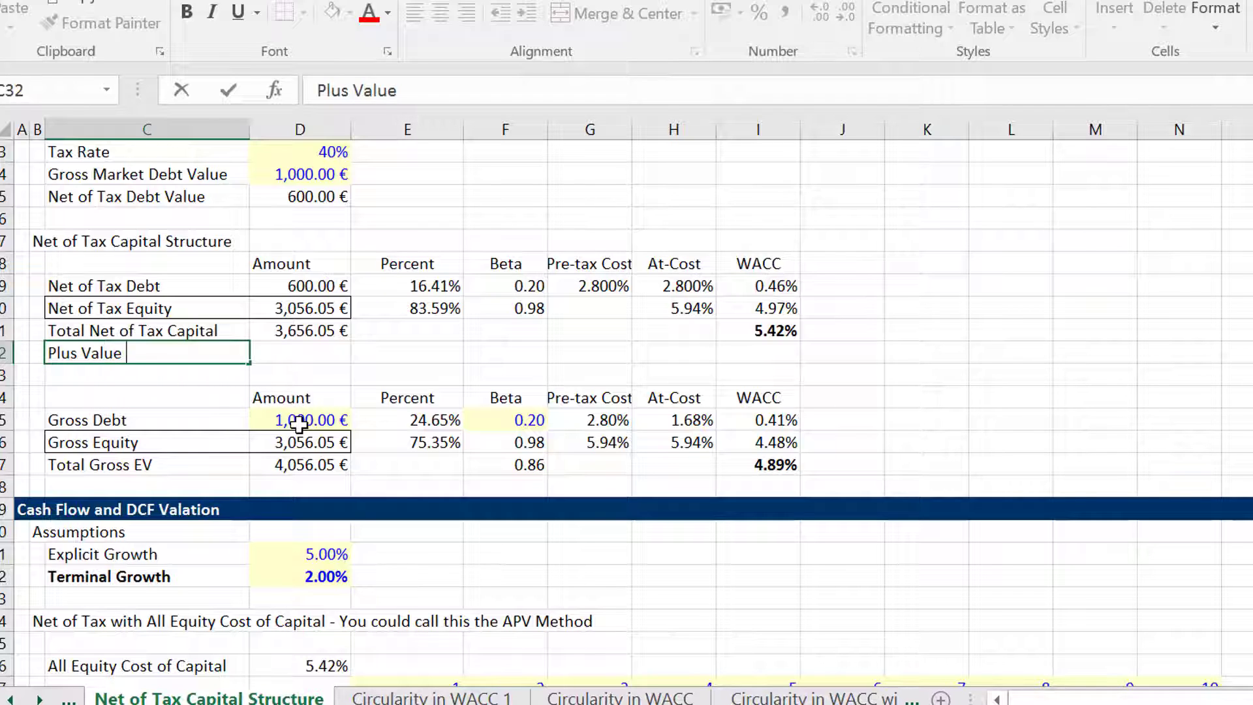
pyautogui.write(' of Tax Sh')
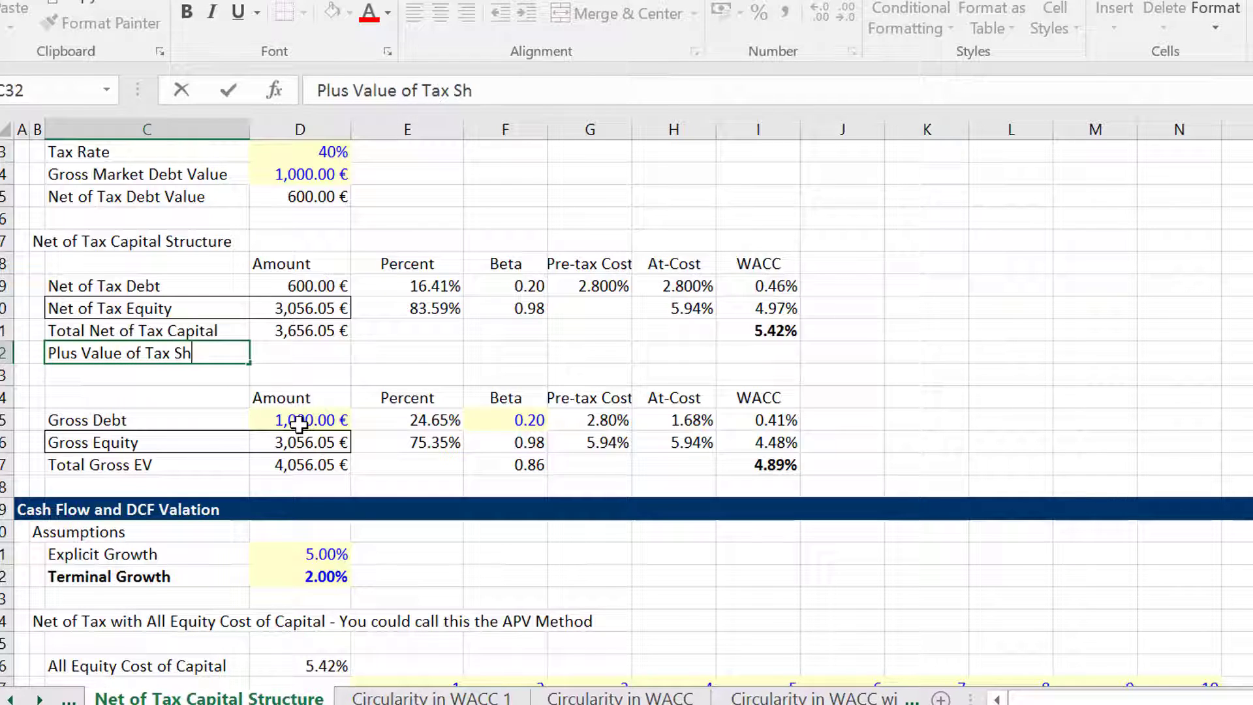
pyautogui.write('ield')
pyautogui.press('Return')
# - Enter =D24-D29+D31 in D32 to add the gross-minus-net debt difference to Total Net of Tax Capital
pyautogui.press('Up')
pyautogui.press('Right')
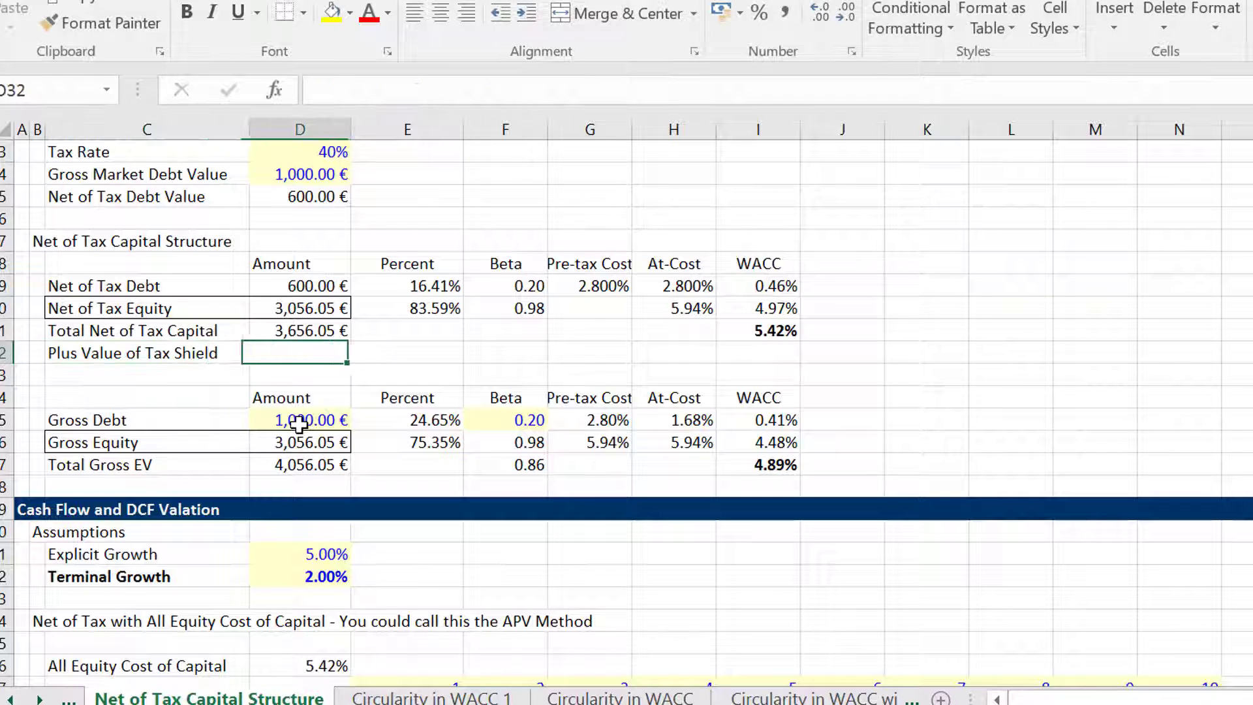
pyautogui.write('=')
pyautogui.press('Up')
pyautogui.press('Up')
pyautogui.press('Up')
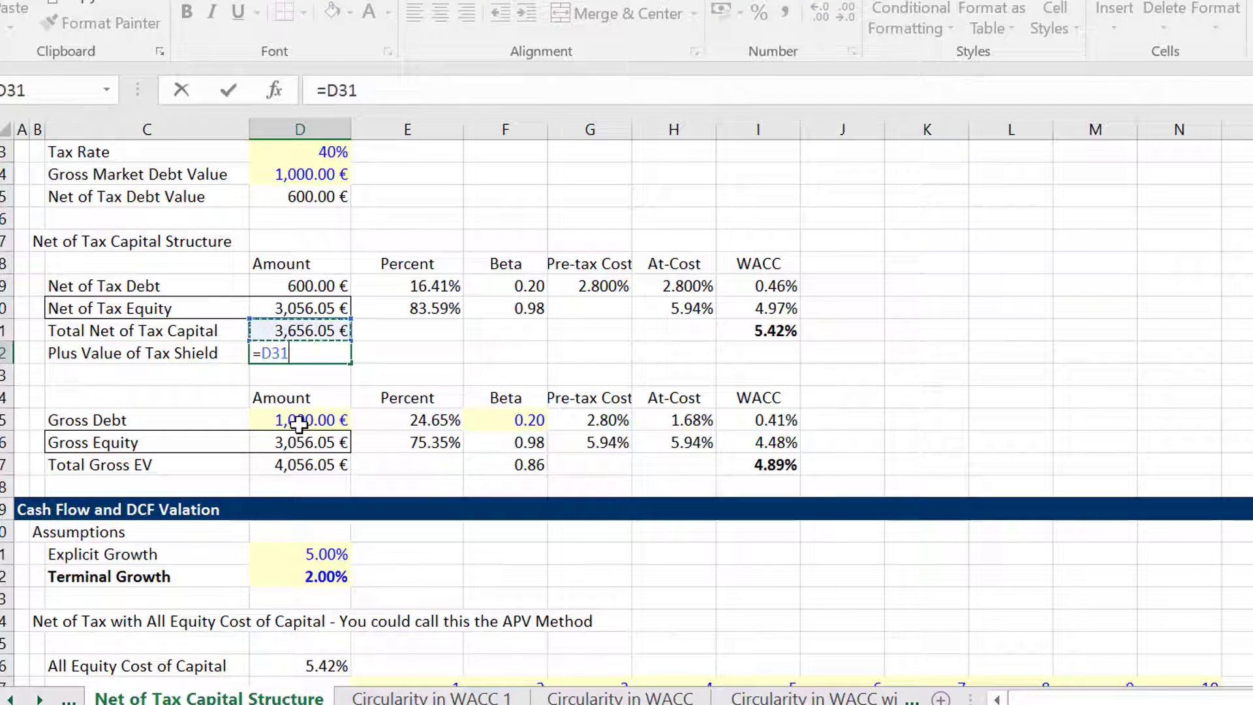
pyautogui.press('Up')
pyautogui.press('Up')
pyautogui.press('Up')
pyautogui.press('Up')
pyautogui.press('Up')
pyautogui.press('Up')
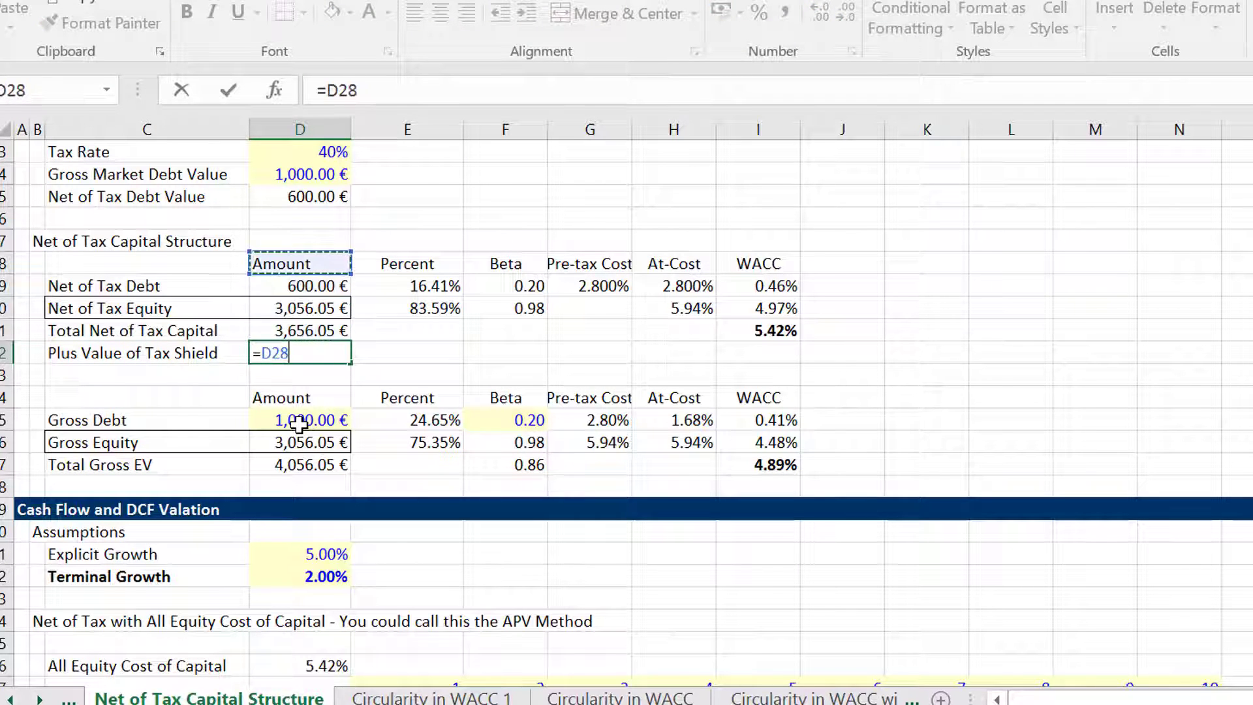
pyautogui.press('Down')
pyautogui.write('-')
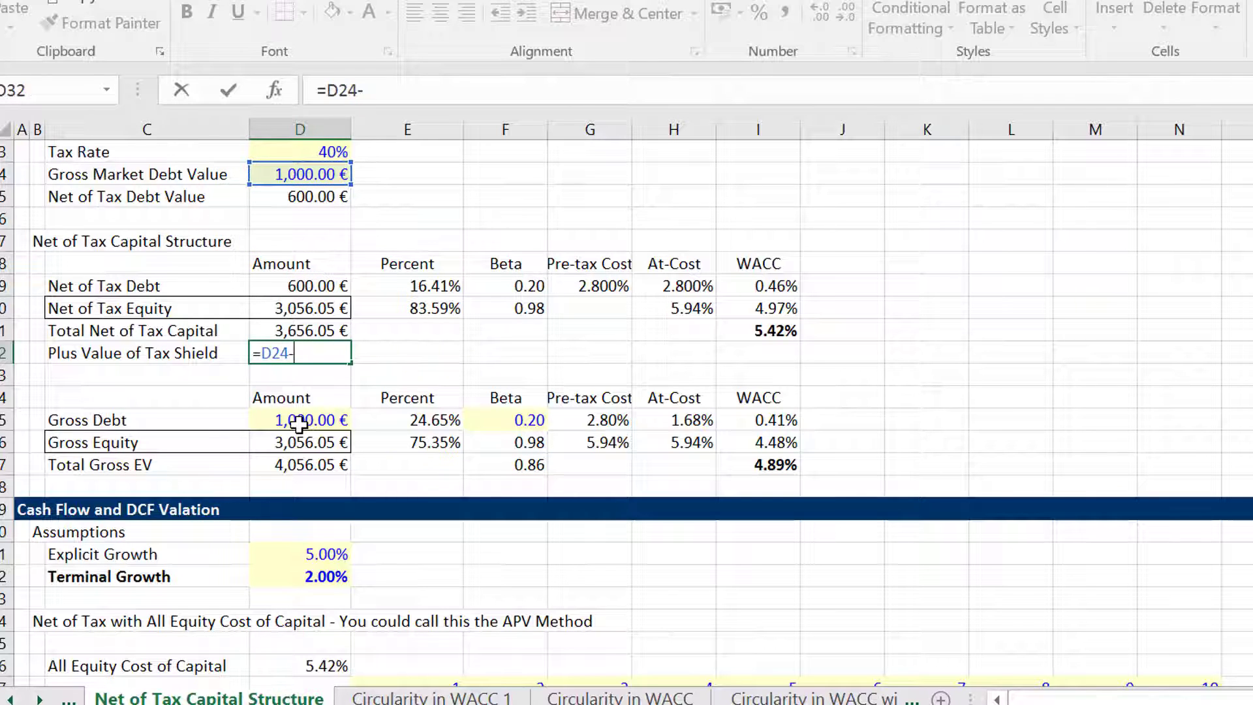
pyautogui.press('Up')
pyautogui.press('Up')
pyautogui.press('Up')
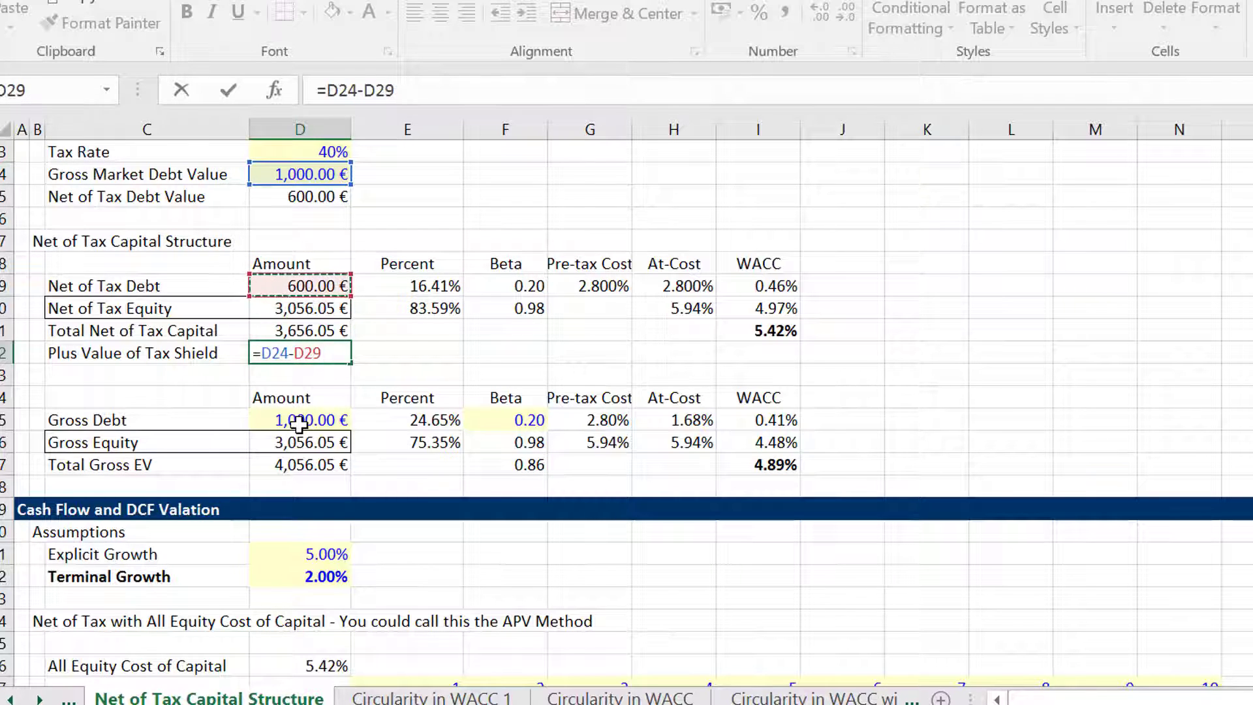
pyautogui.write('+')
pyautogui.press('Up')
pyautogui.press('Return')
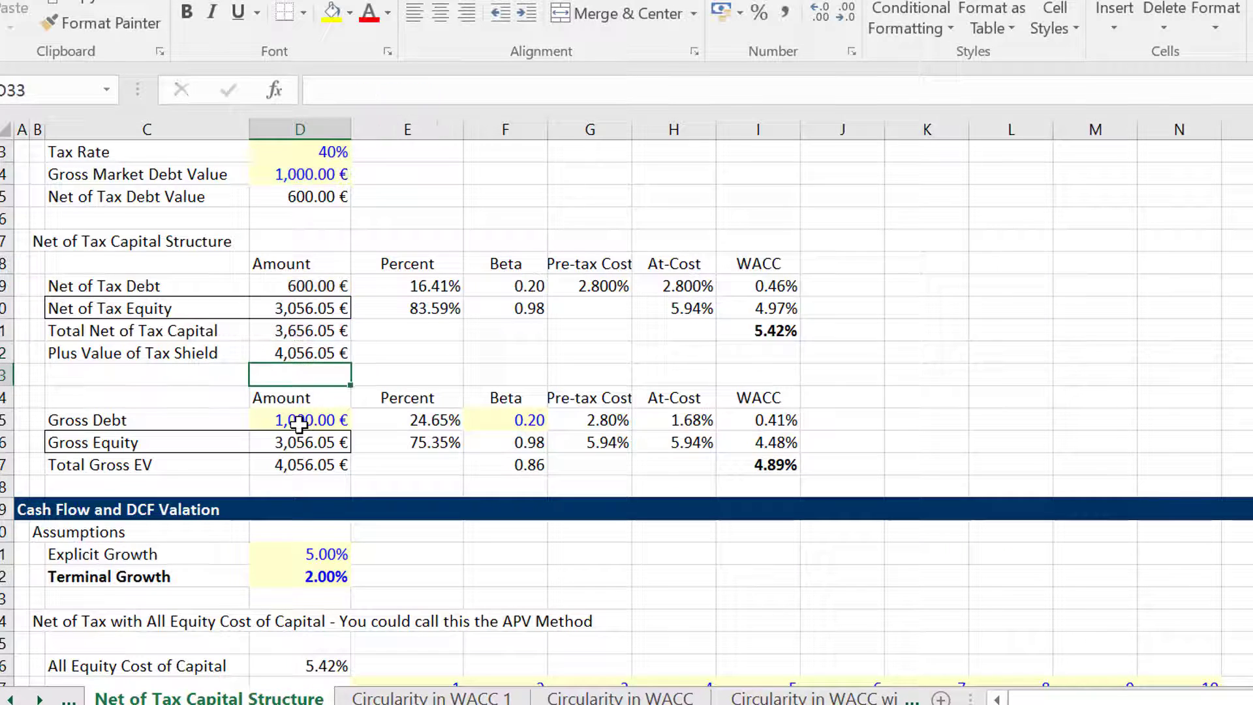
# - Inspect the Gross Equity formula in D36 and compare it with the tax shield formula in D32
pyautogui.press('Up')
pyautogui.press('Down')
pyautogui.press('Down')
pyautogui.press('Down')
pyautogui.press('Down')
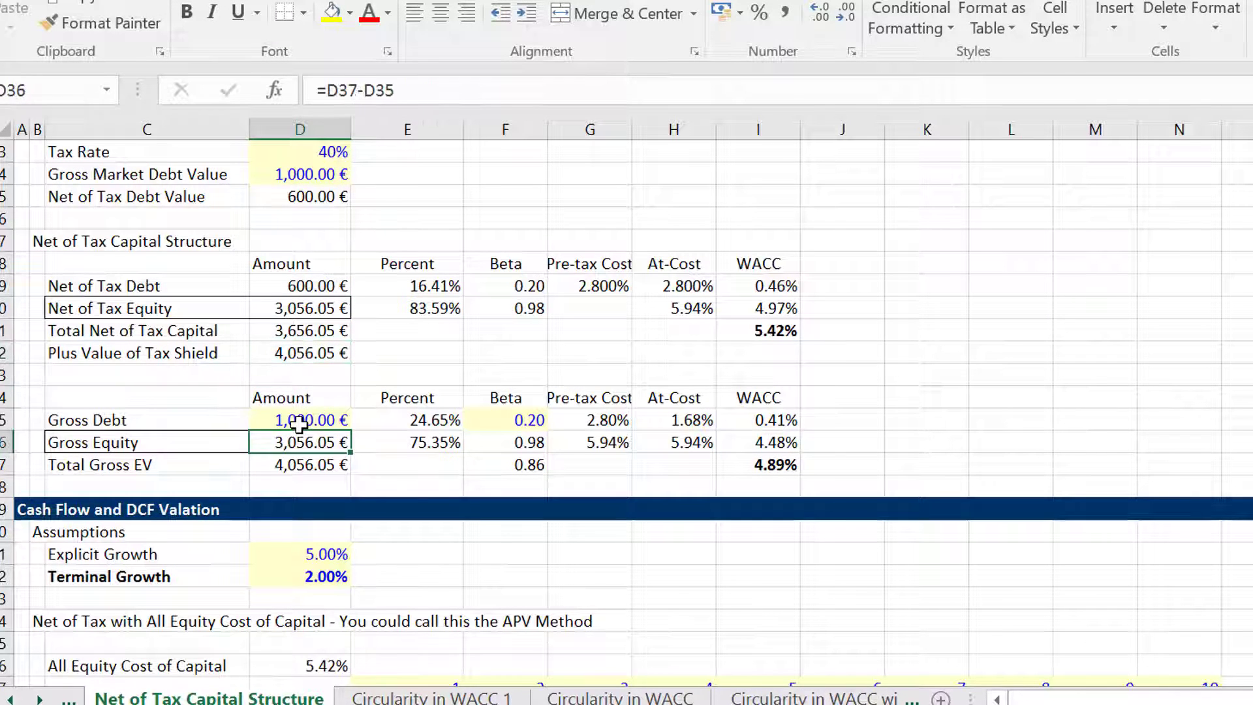
pyautogui.press('Up')
pyautogui.press('Up')
pyautogui.press('Up')
pyautogui.press('Up')
pyautogui.press('Left')
pyautogui.press('Left')
pyautogui.press('Right')
pyautogui.press('Right')
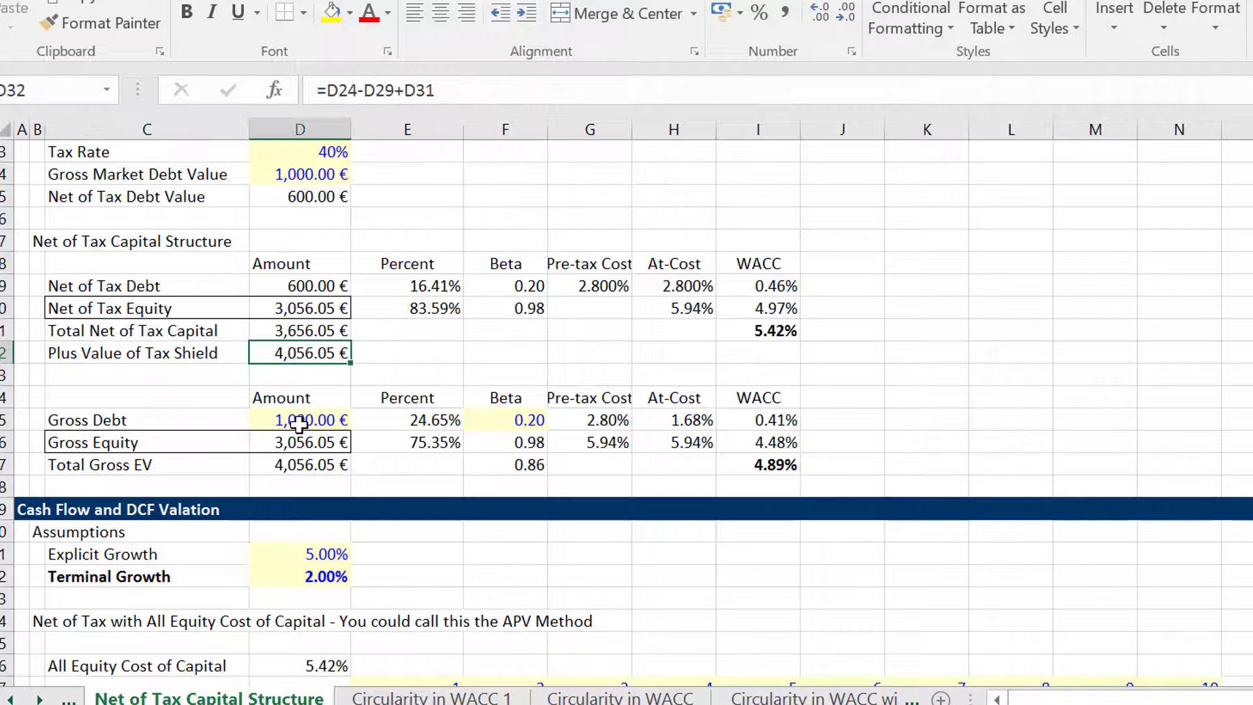
# - Review the net-of-tax DCF and the gross capital structure DCF down to their equity values
pyautogui.press('Down')
pyautogui.press('Down')
pyautogui.press('Down')
pyautogui.press('Down')
pyautogui.press('Down')
pyautogui.press('Down')
pyautogui.press('Down')
pyautogui.press('Down')
pyautogui.press('Down')
pyautogui.press('Down')
pyautogui.press('Down')
pyautogui.press('Down')
pyautogui.press('Down')
pyautogui.press('Down')
pyautogui.press('Down')
pyautogui.press('Down')
pyautogui.press('Down')
pyautogui.press('Down')
pyautogui.press('Down')
pyautogui.press('Down')
pyautogui.press('Down')
pyautogui.press('Down')
pyautogui.press('Down')
pyautogui.press('Down')
pyautogui.press('Down')
pyautogui.press('Down')
pyautogui.press('Down')
pyautogui.press('Down')
pyautogui.press('Down')
pyautogui.press('Down')
pyautogui.press('Down')
pyautogui.press('Down')
pyautogui.press('Down')
pyautogui.press('Down')
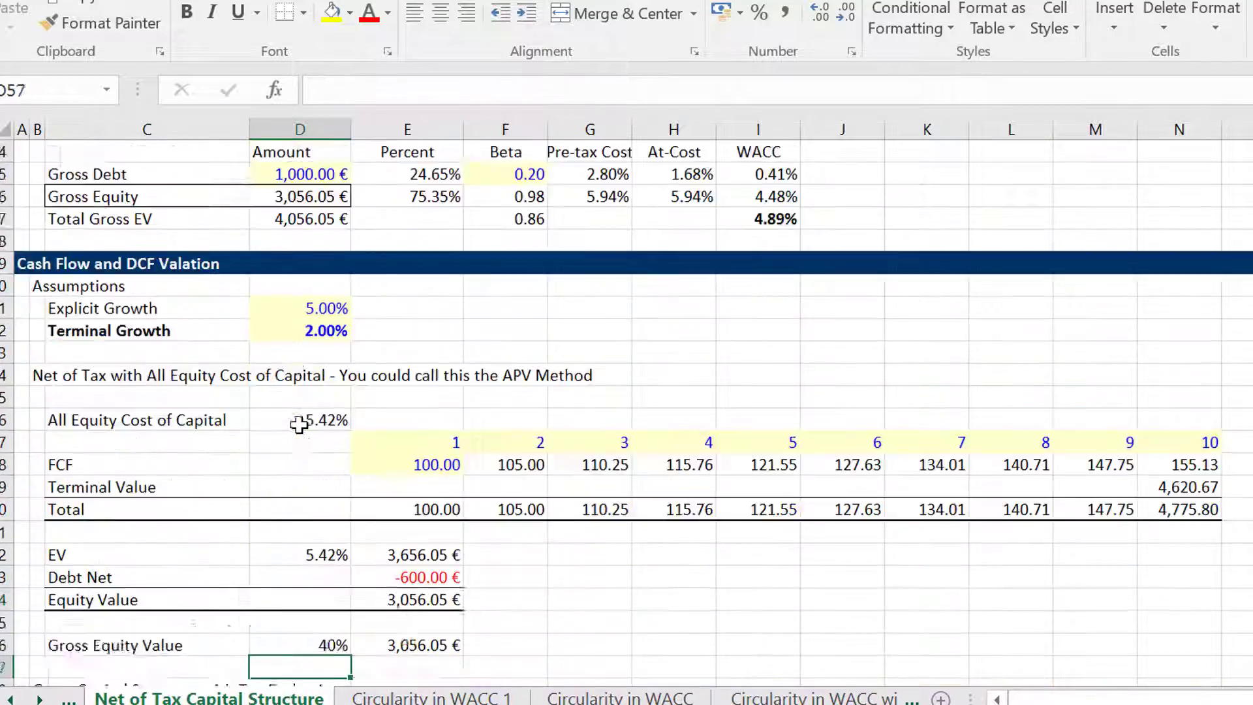
# - Go back up to the Private Company section and review the tax, debt and capital structure tables
pyautogui.press('Up')
pyautogui.press('Up')
pyautogui.press('Up')
pyautogui.press('Up')
pyautogui.press('Up')
pyautogui.press('Up')
pyautogui.press('Up')
pyautogui.press('Up')
pyautogui.press('Up')
pyautogui.press('Up')
pyautogui.press('Up')
pyautogui.press('Up')
pyautogui.press('Up')
pyautogui.press('Up')
pyautogui.press('Up')
pyautogui.press('Up')
pyautogui.press('Up')
pyautogui.press('Up')
pyautogui.press('Up')
pyautogui.press('Up')
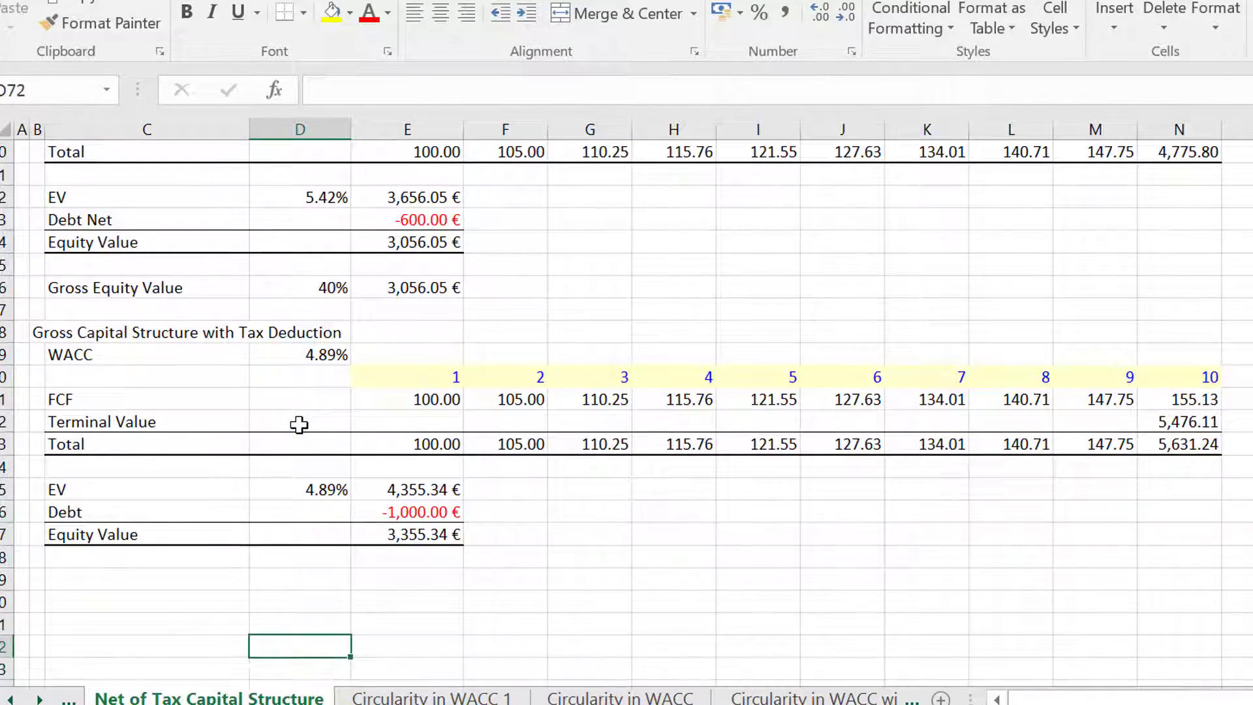
pyautogui.press('Up')
pyautogui.press('Up')
pyautogui.press('Up')
pyautogui.press('Up')
pyautogui.press('Up')
pyautogui.press('Up')
pyautogui.press('Up')
pyautogui.press('Up')
pyautogui.press('Up')
pyautogui.press('Up')
pyautogui.press('Up')
pyautogui.press('Up')
pyautogui.press('Up')
pyautogui.press('Up')
pyautogui.press('Up')
pyautogui.press('Up')
pyautogui.press('Up')
pyautogui.press('Up')
pyautogui.press('Up')
pyautogui.press('Up')
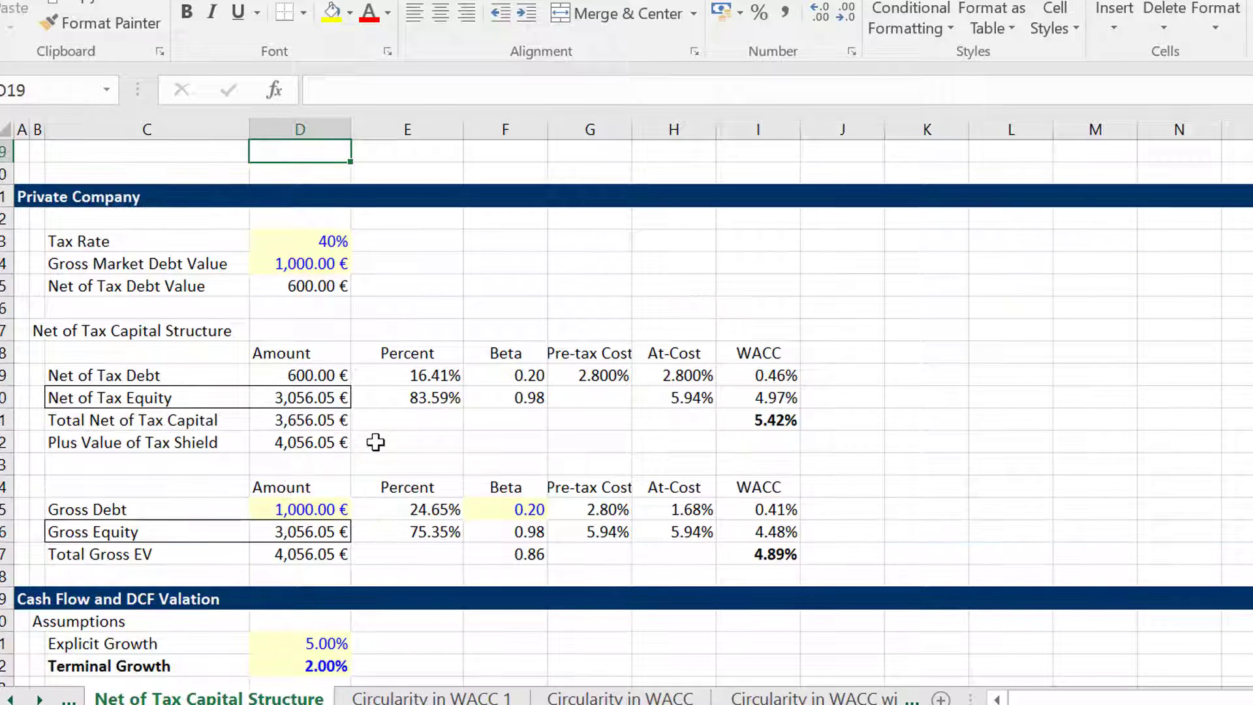
pyautogui.click(400, 338)
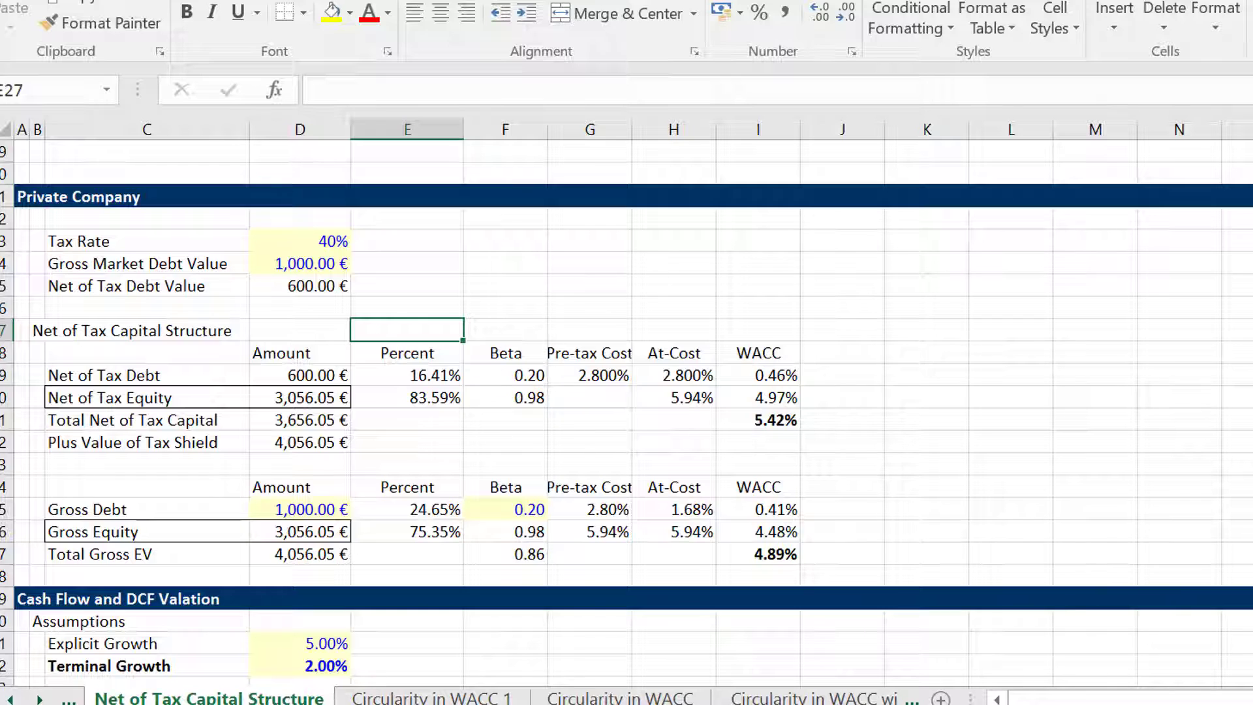
pyautogui.press('F9')
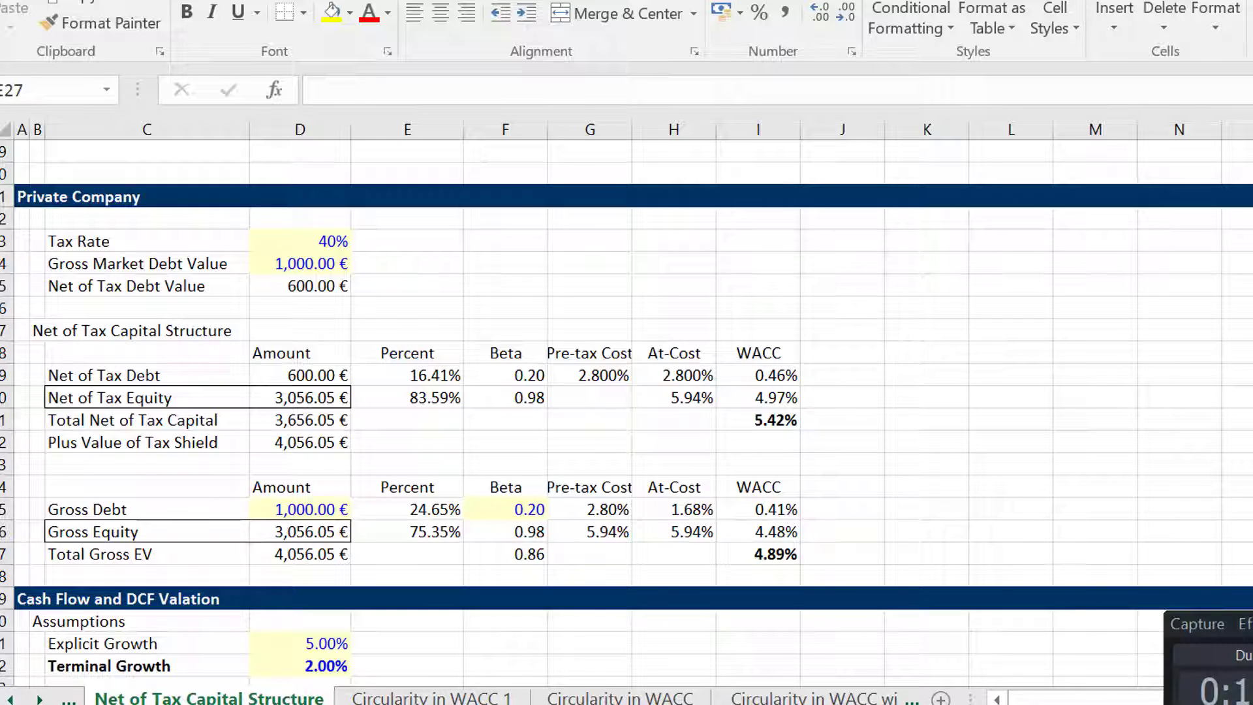